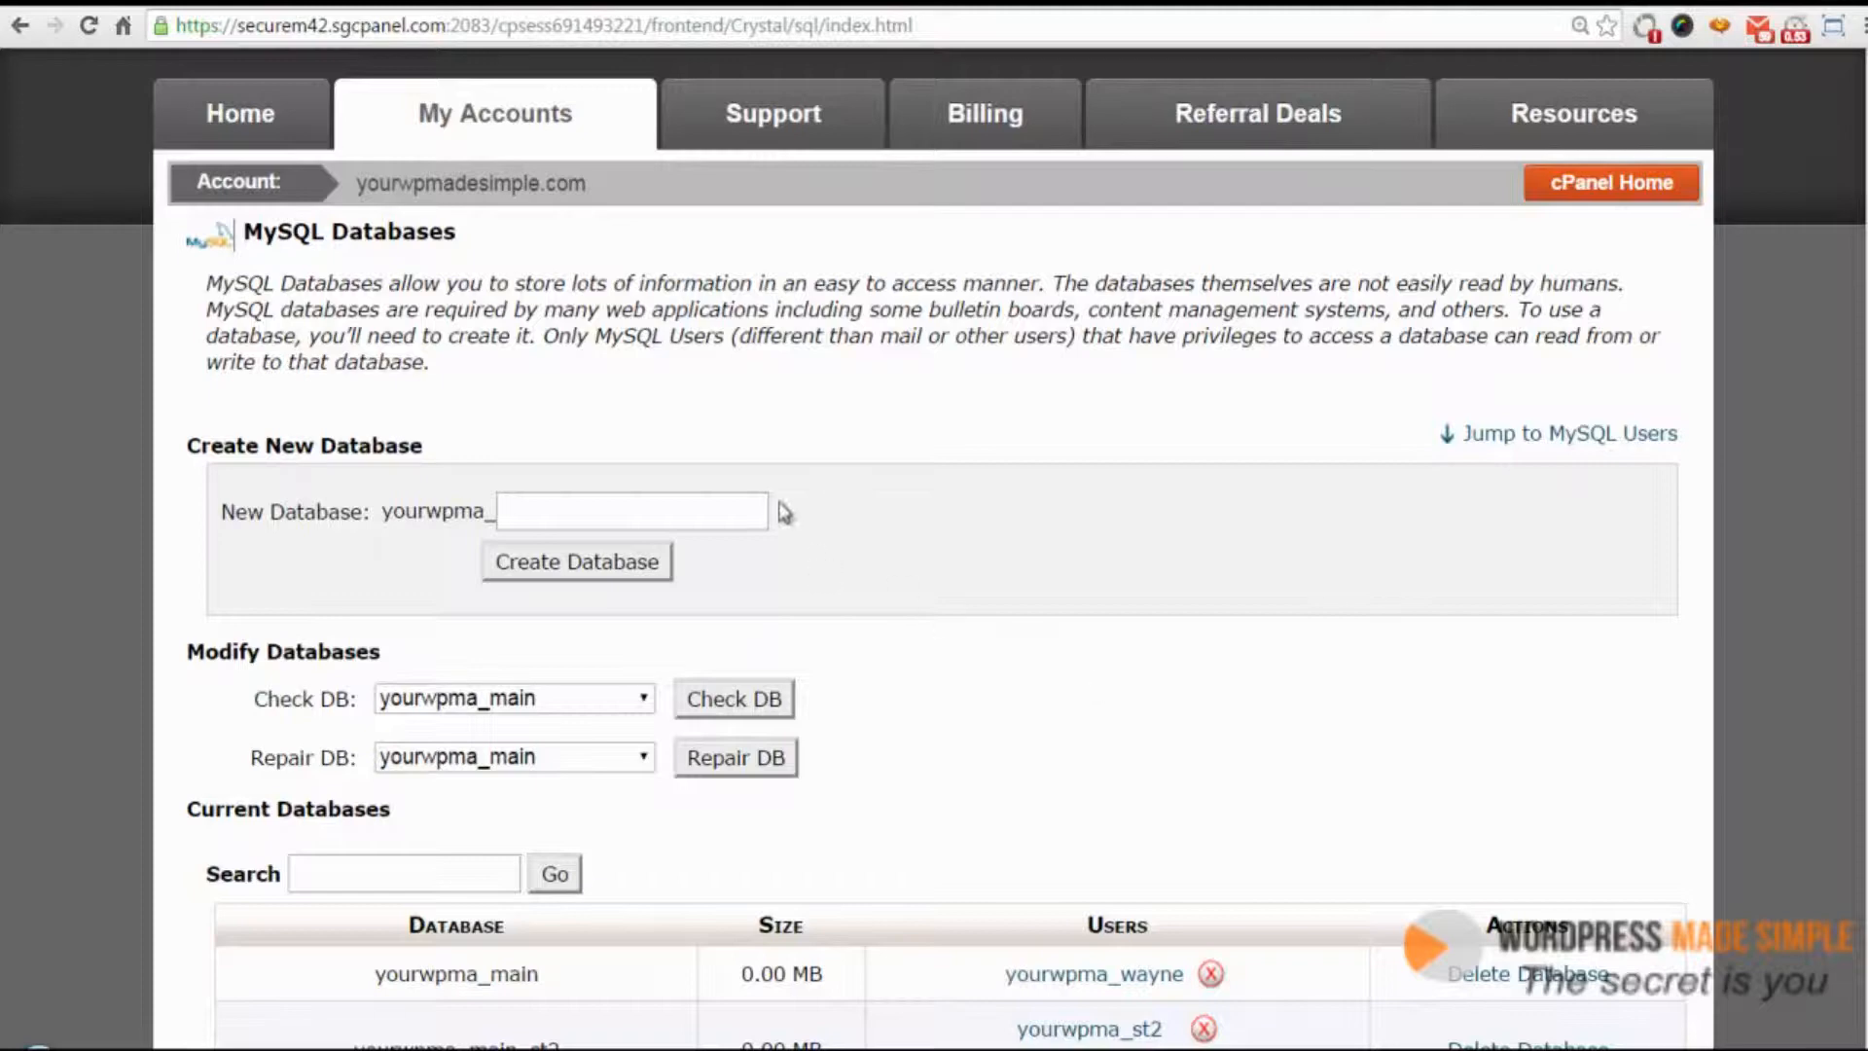
# Open a new browser tab and go to wordpress.org
pyautogui.hotkey('ctrl', 't')
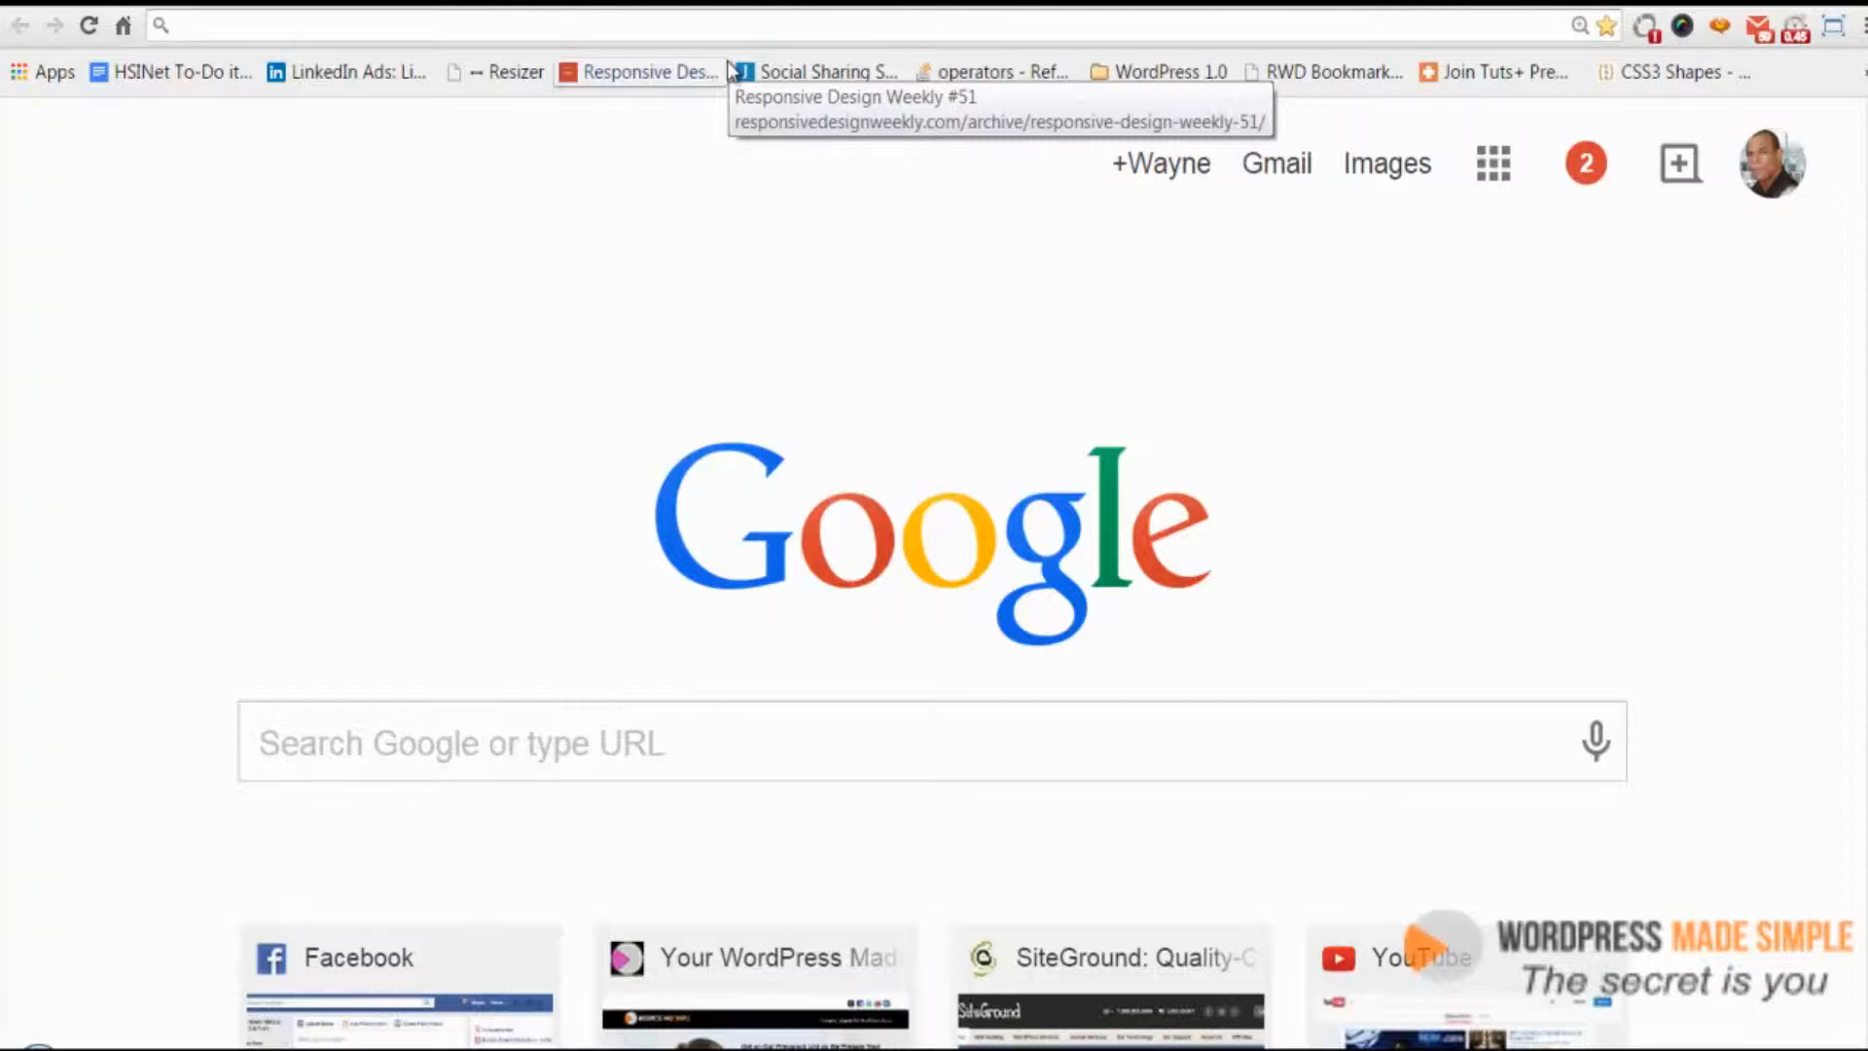
pyautogui.write('worpdr')
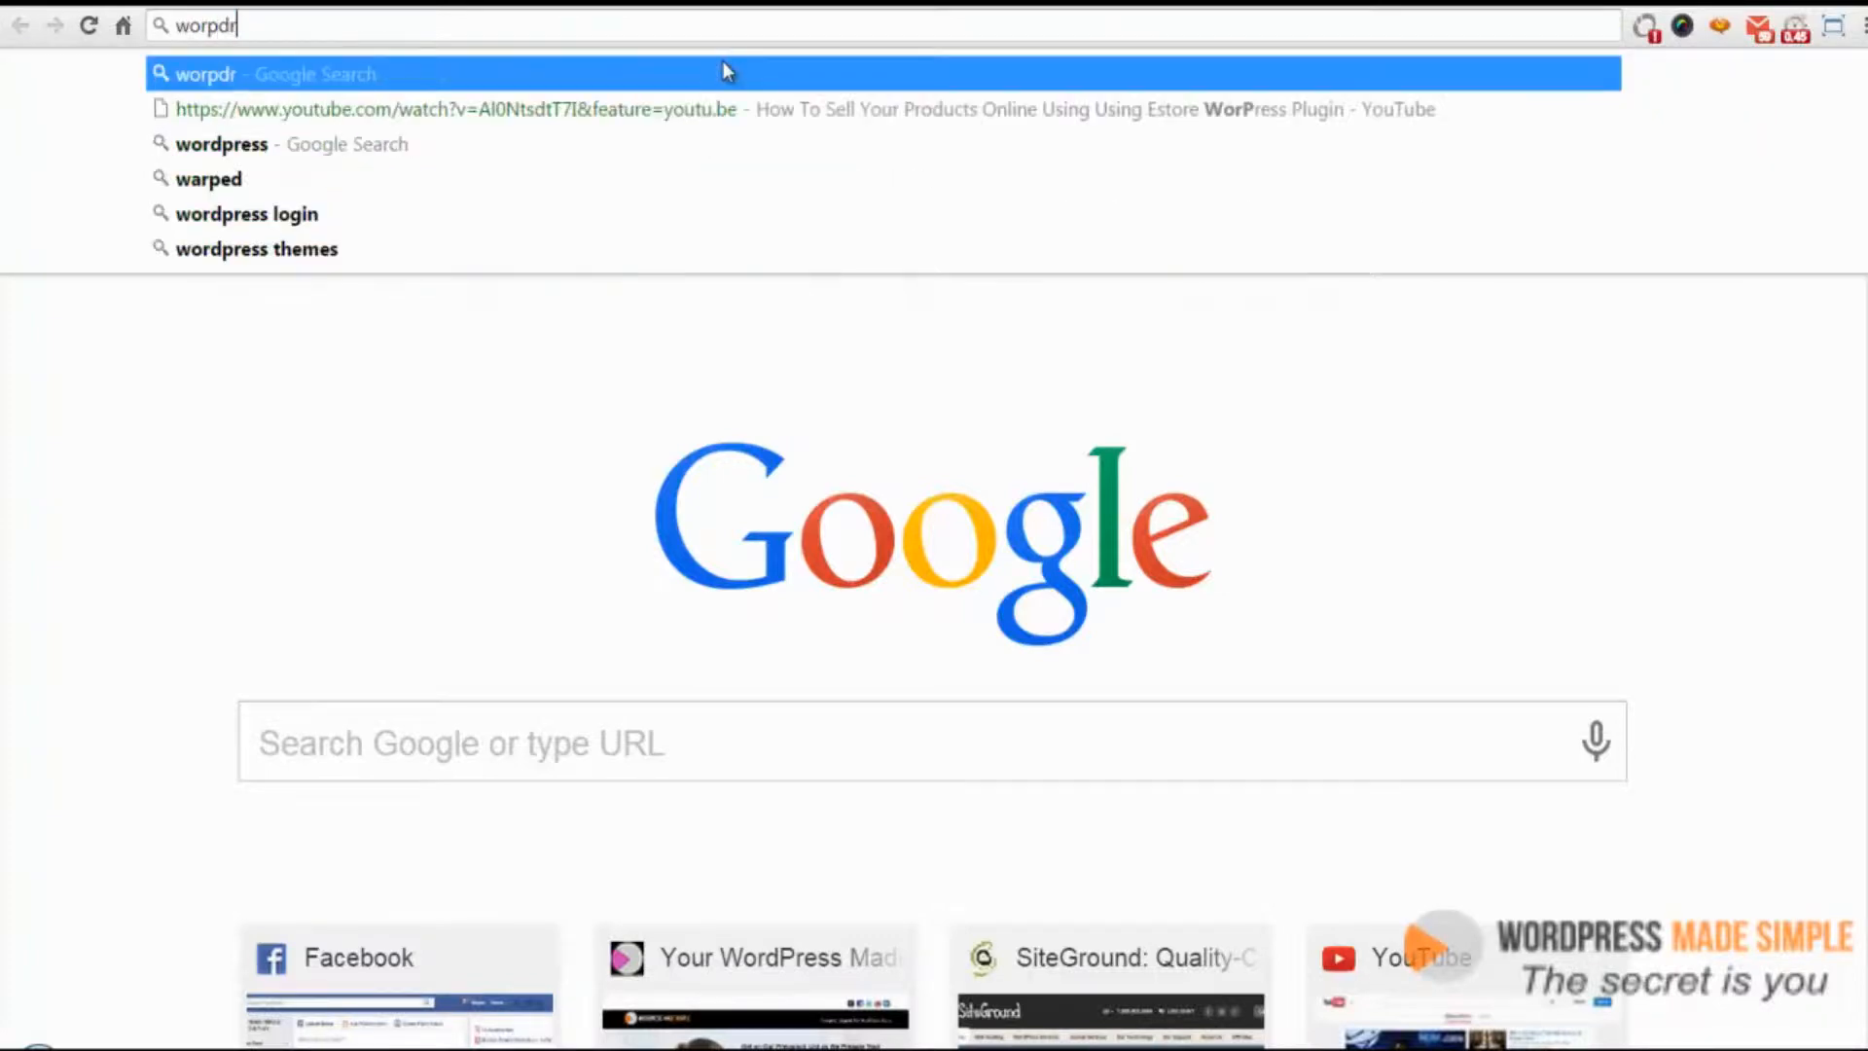
pyautogui.press('BackSpace')
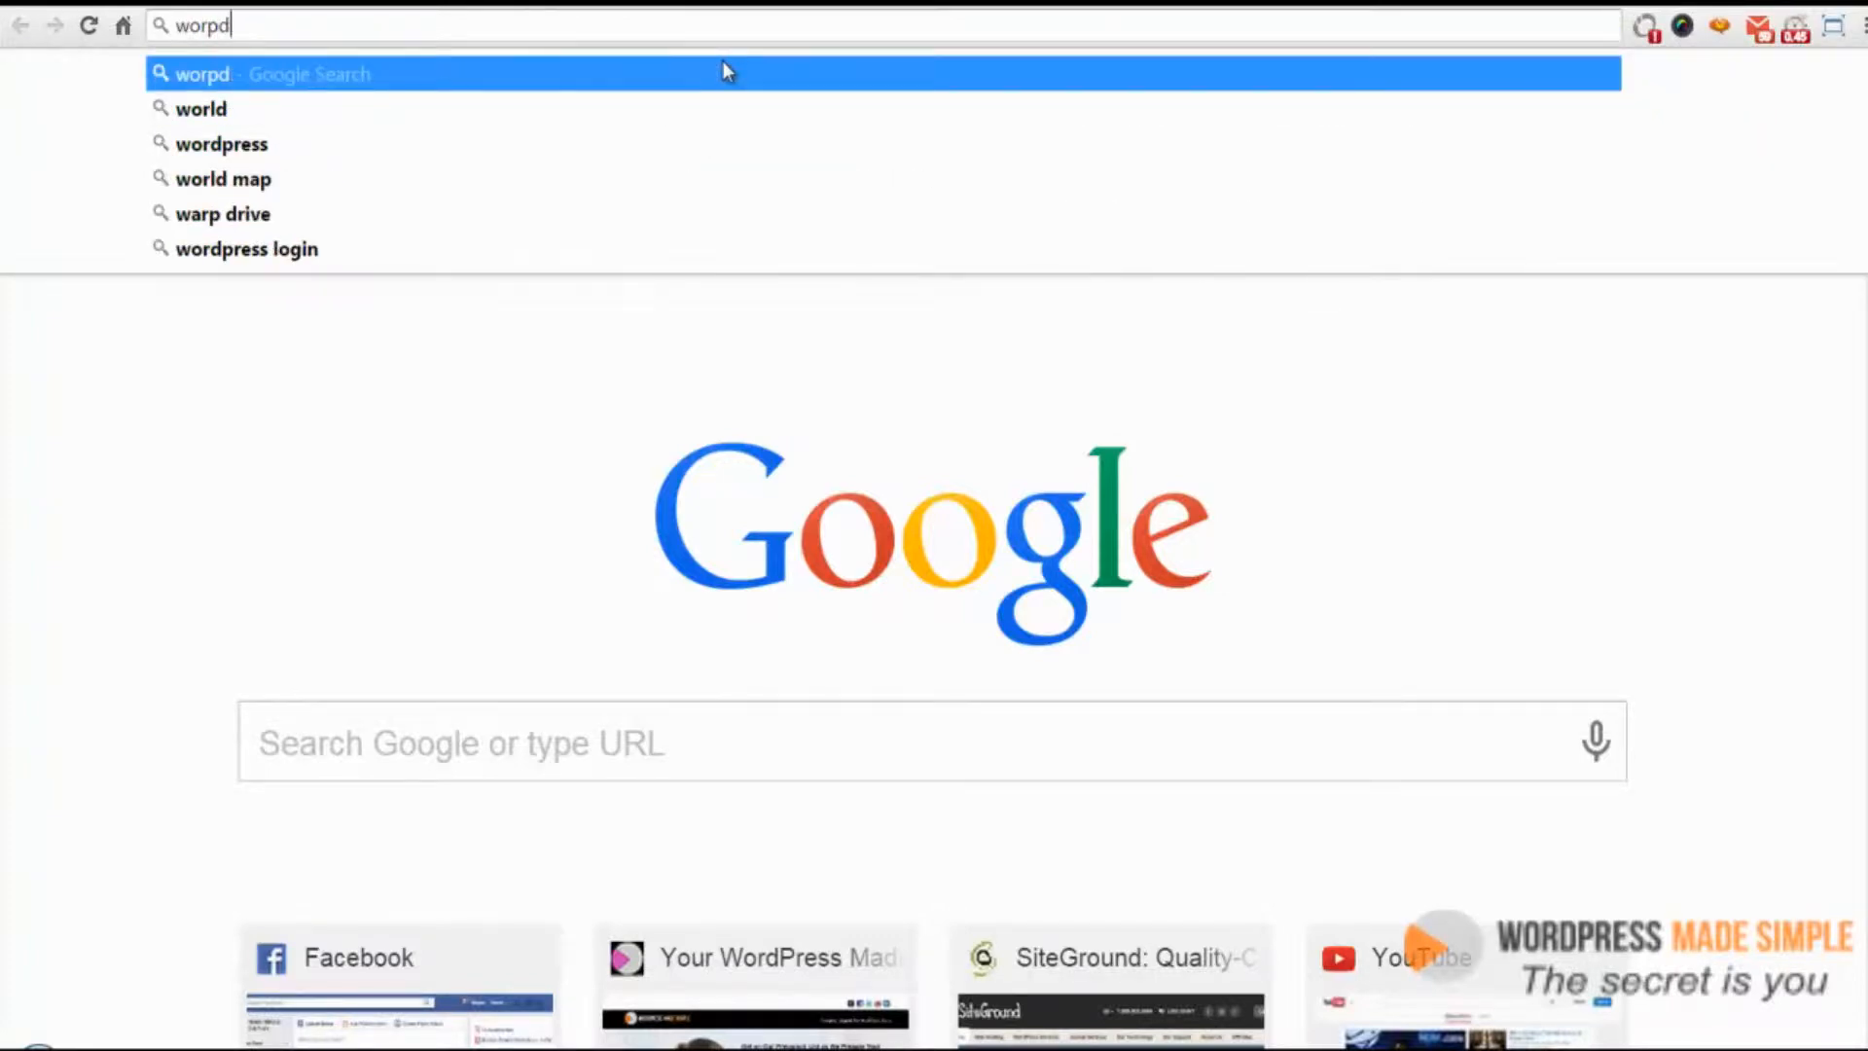
pyautogui.press('BackSpace')
pyautogui.press('BackSpace')
pyautogui.write('dpress.org')
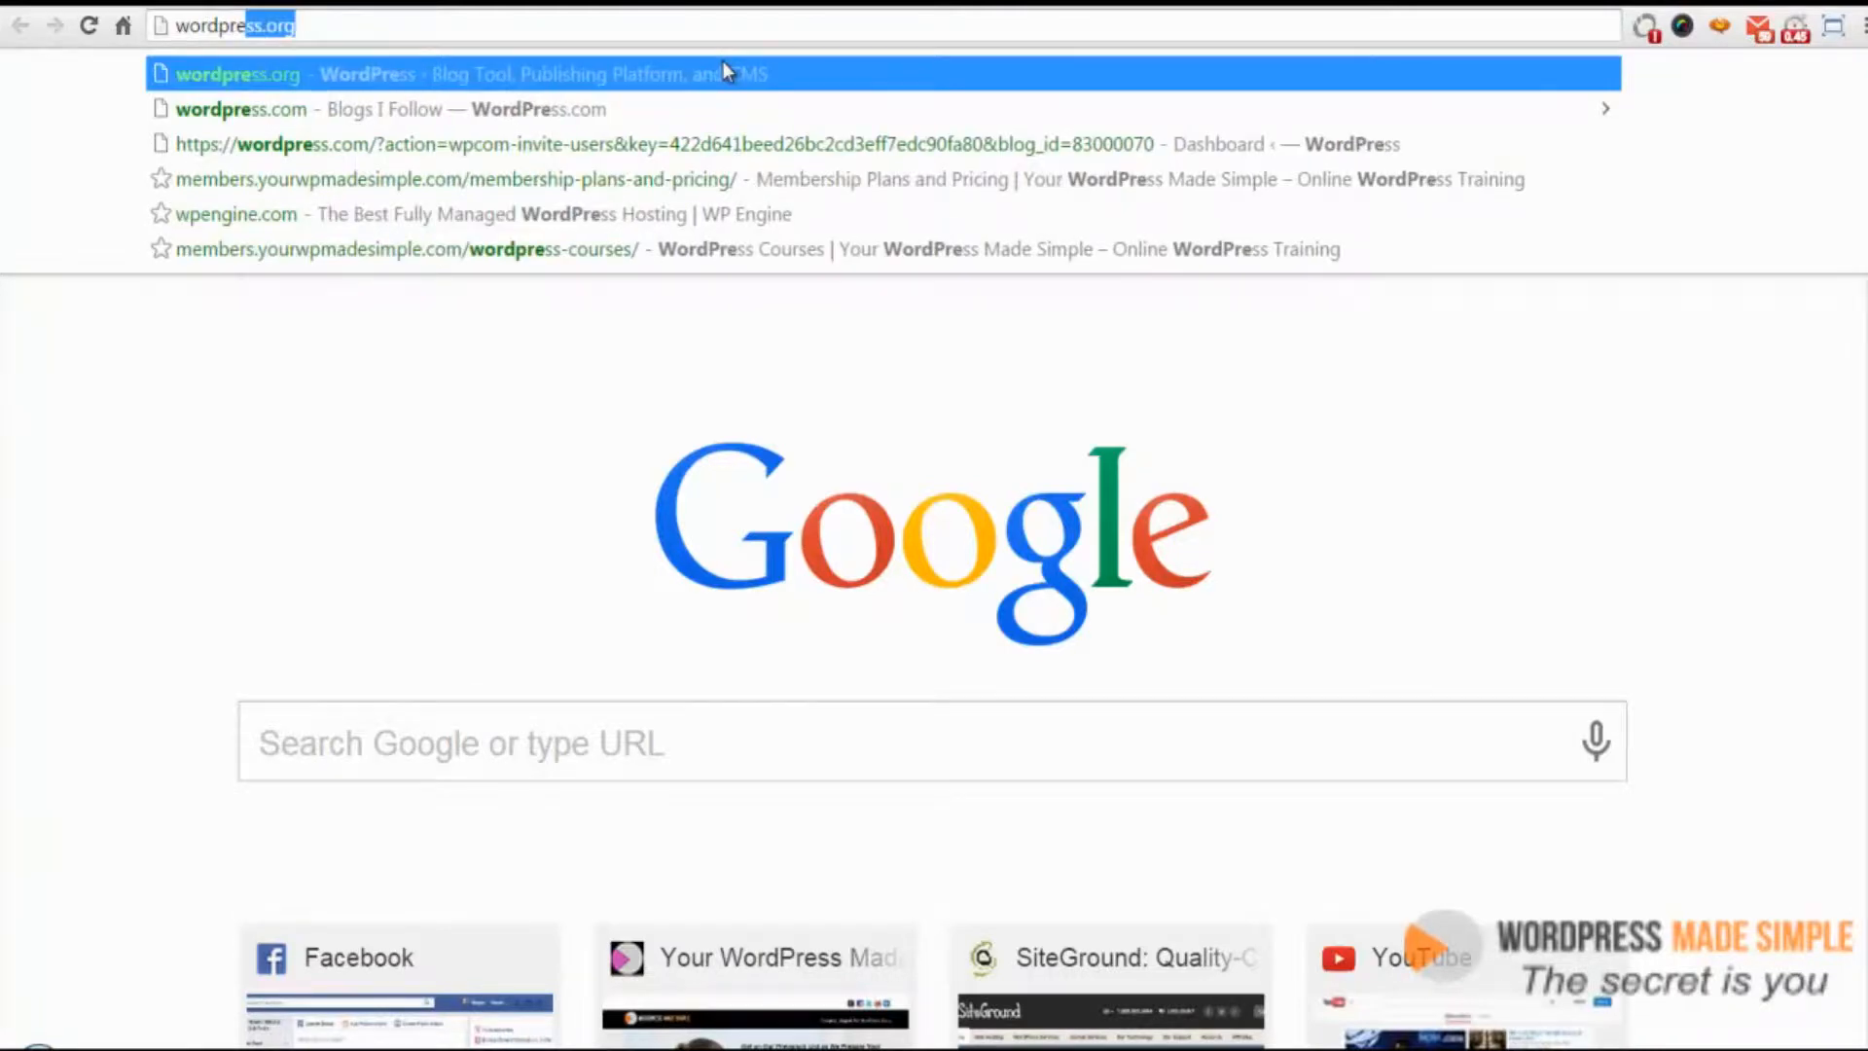
pyautogui.press('Return')
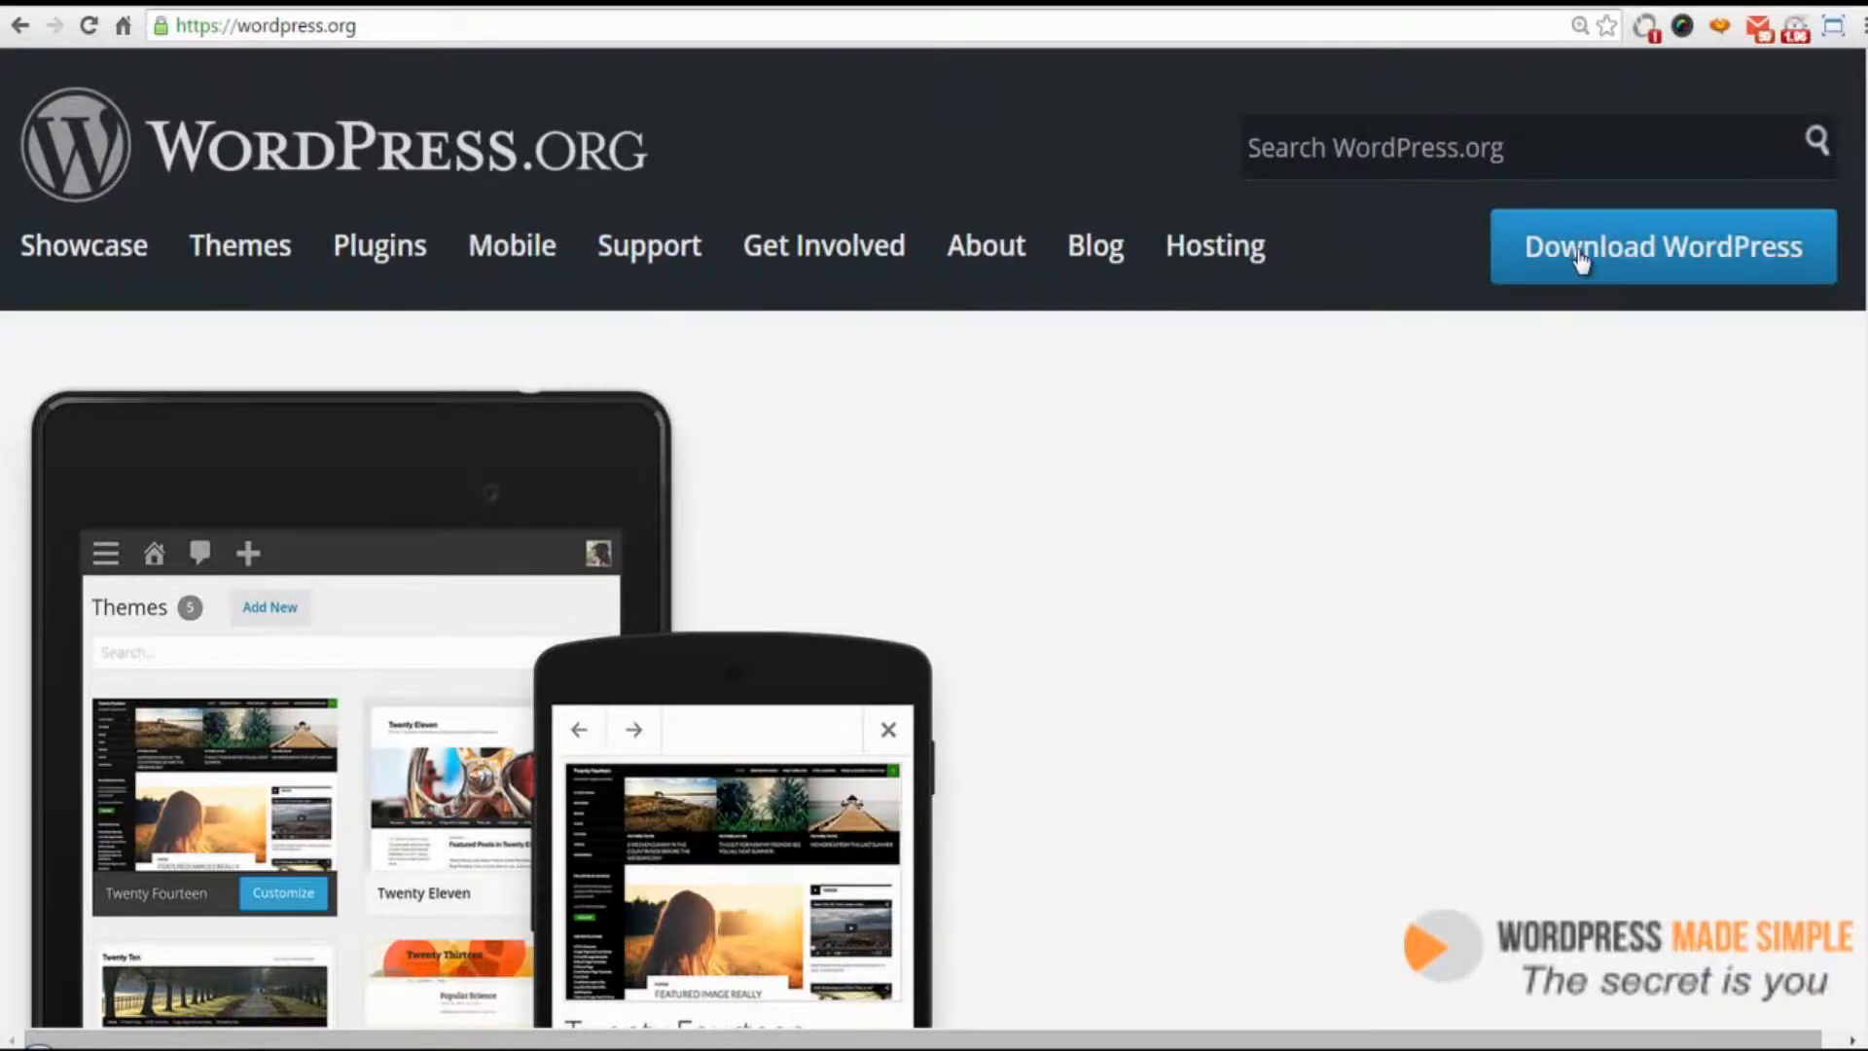
# Open the WordPress download page and start downloading WordPress 4.1.1 as a zip file
pyautogui.click(1639, 255)
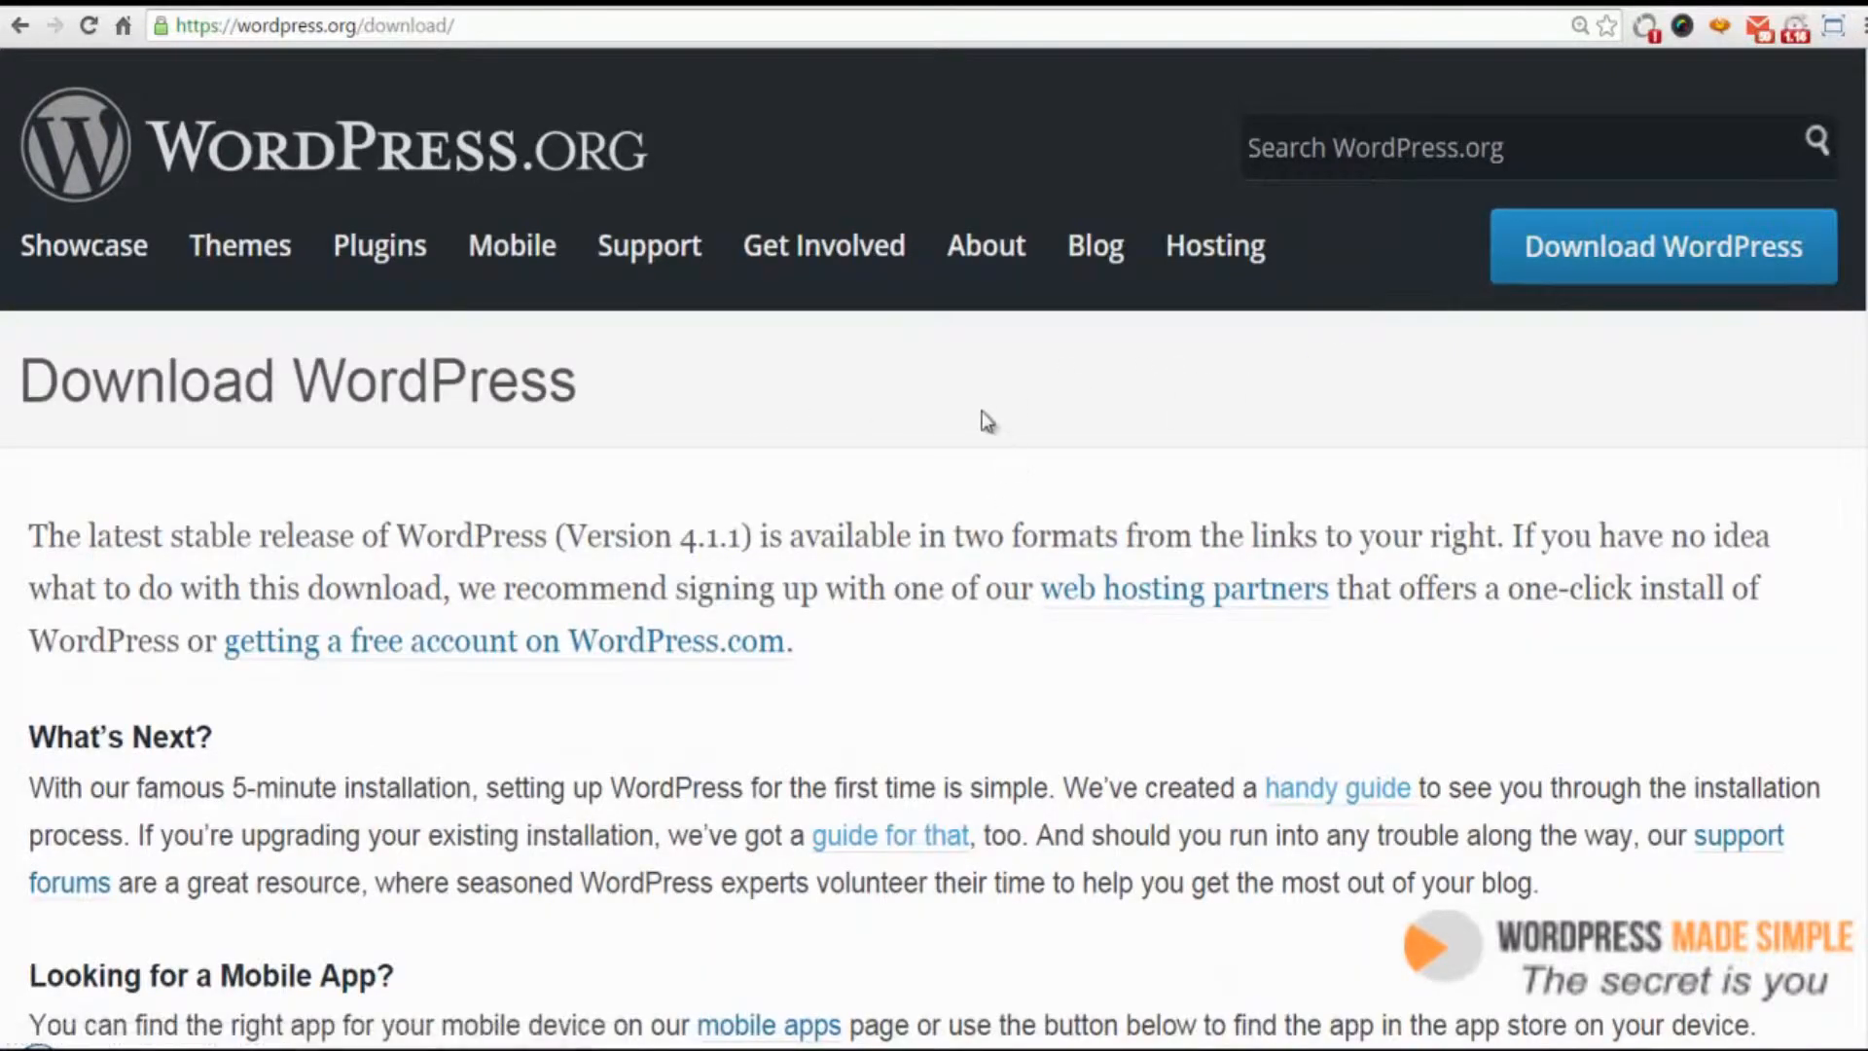
pyautogui.scroll(-7, 889, 377)
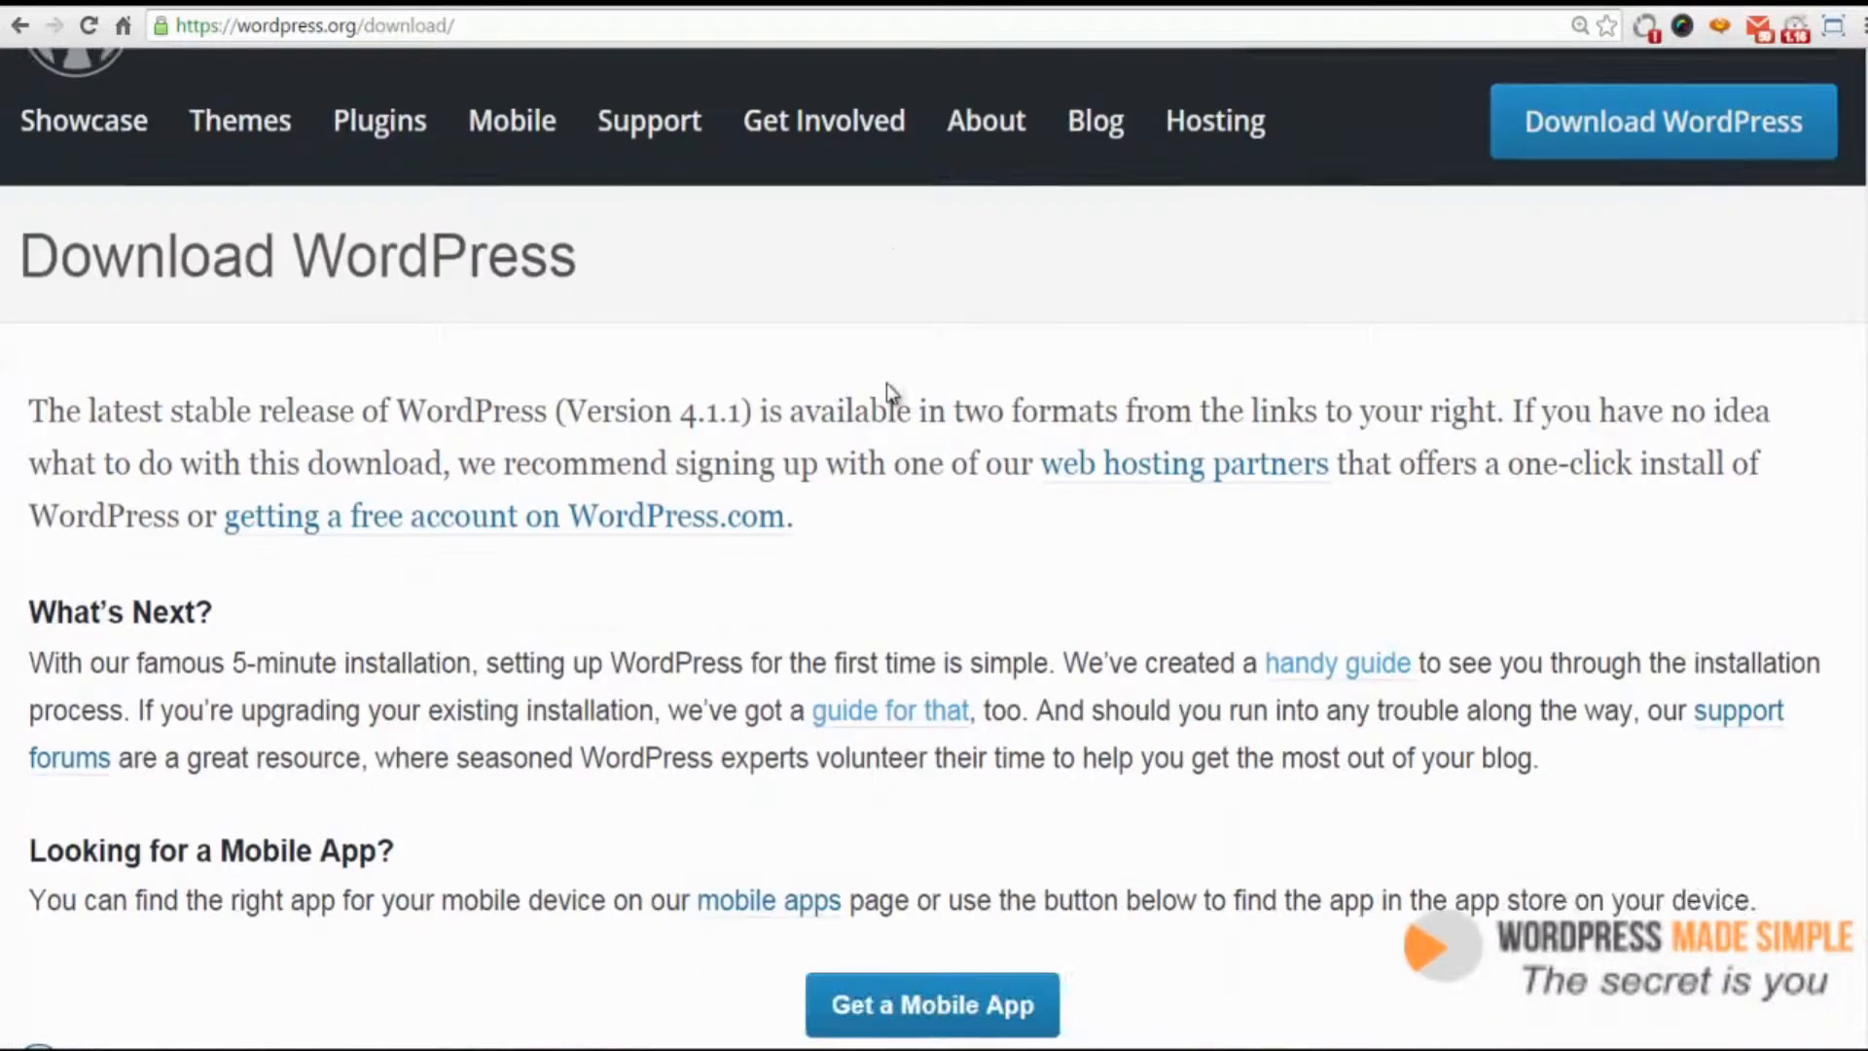
pyautogui.scroll(-4, 886, 383)
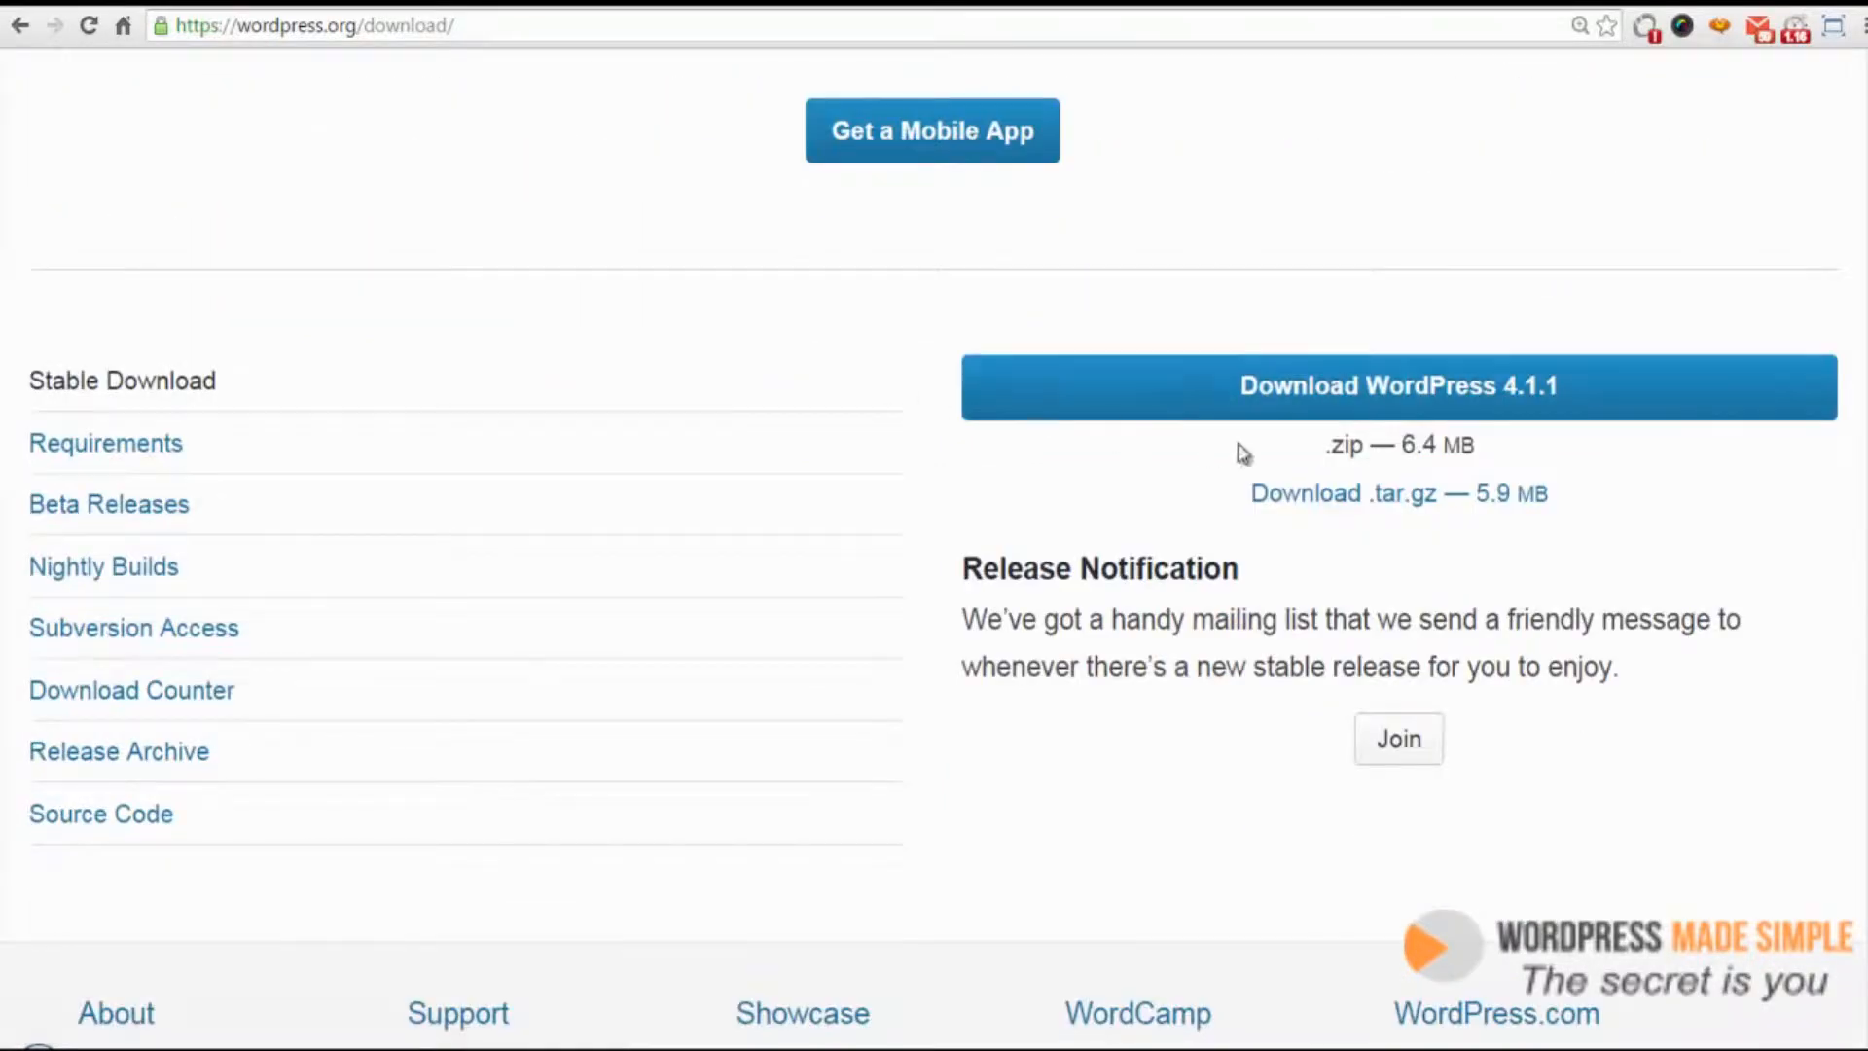
pyautogui.click(1403, 394)
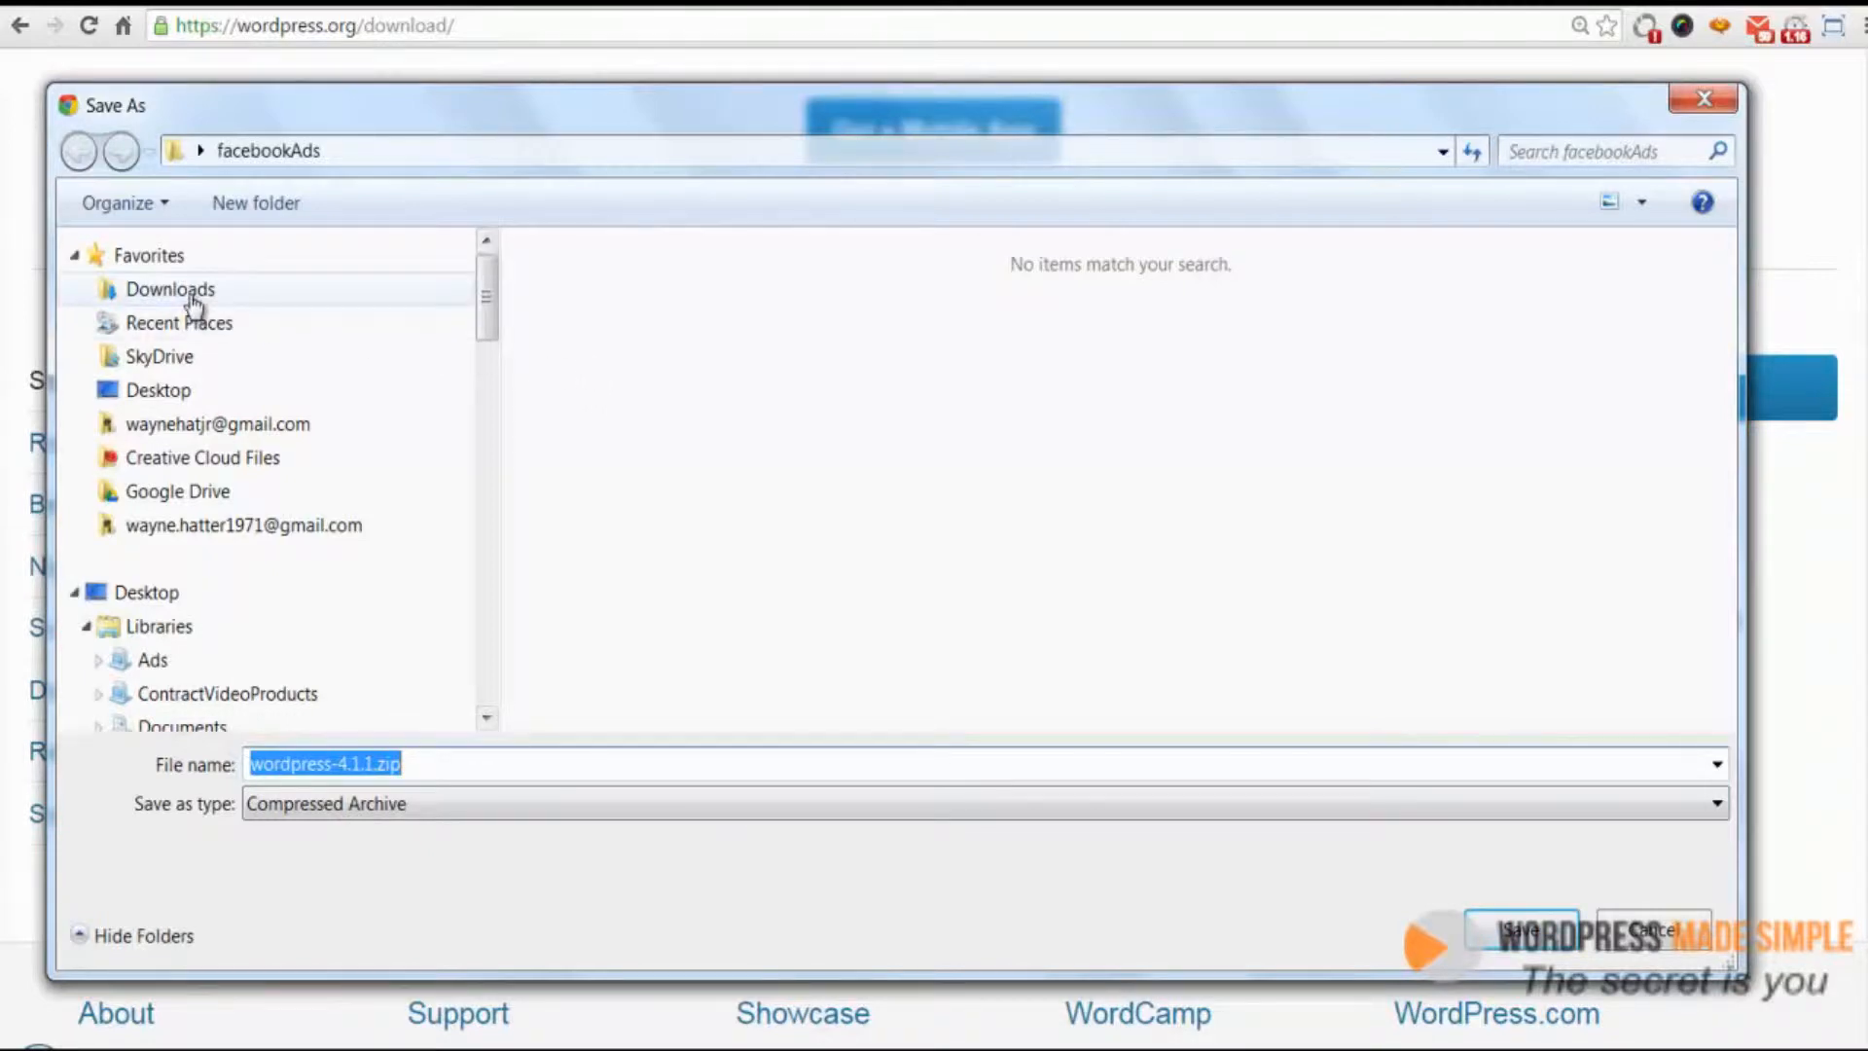
# Create a new folder named after the site's domain inside facebookAds and save wordpress-4.1.1.zip into it
pyautogui.click(250, 206)
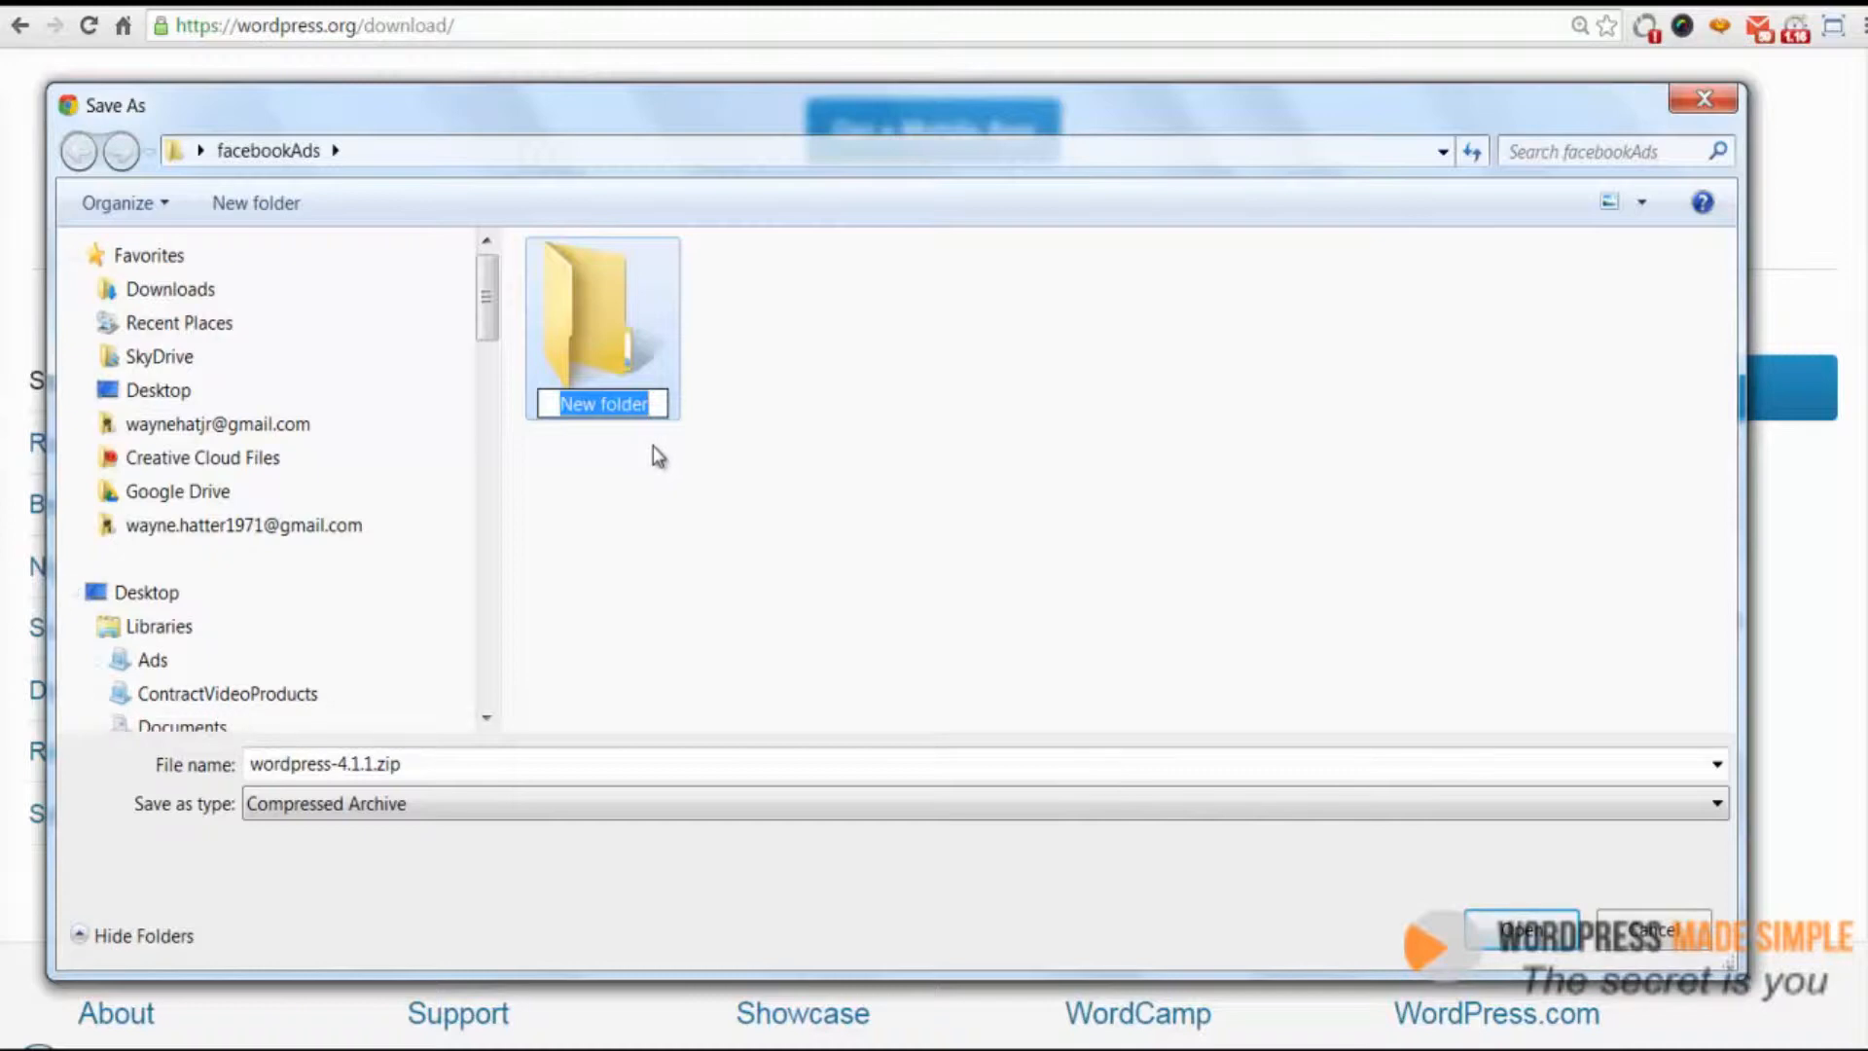
pyautogui.write('w')
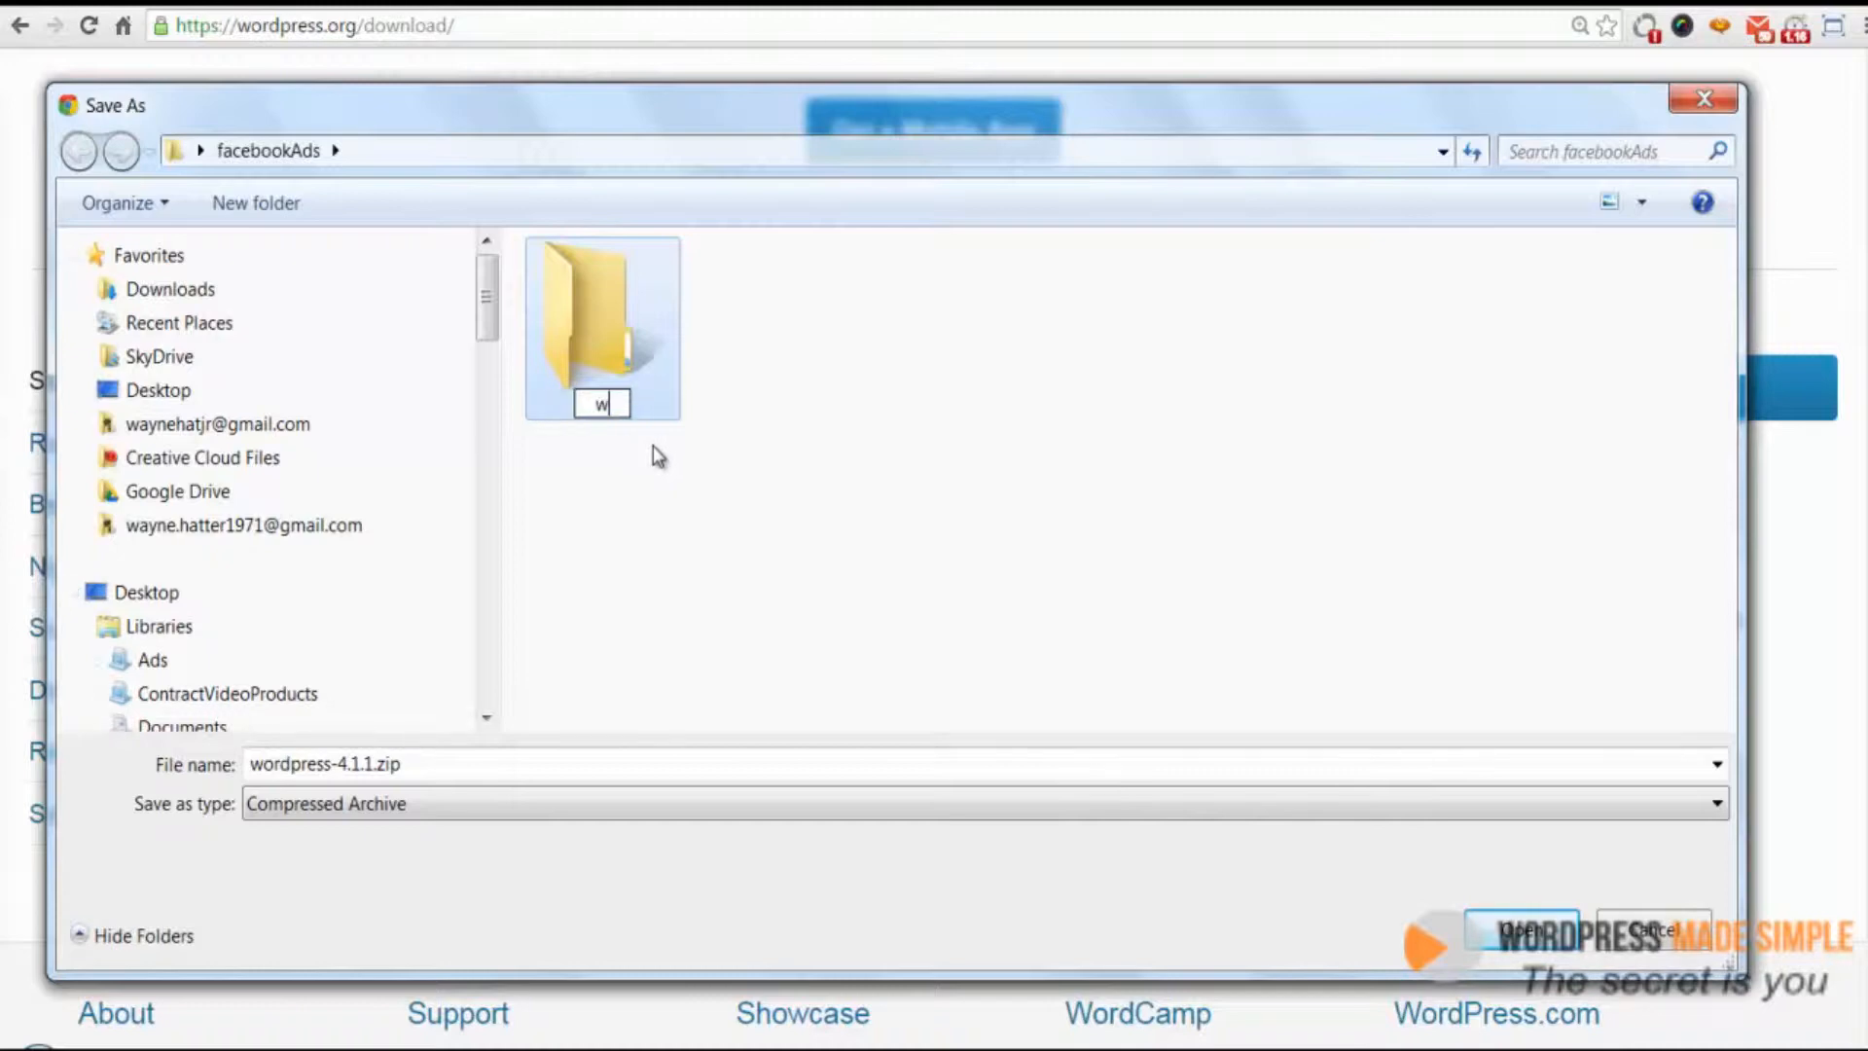
pyautogui.write('aynehattercom')
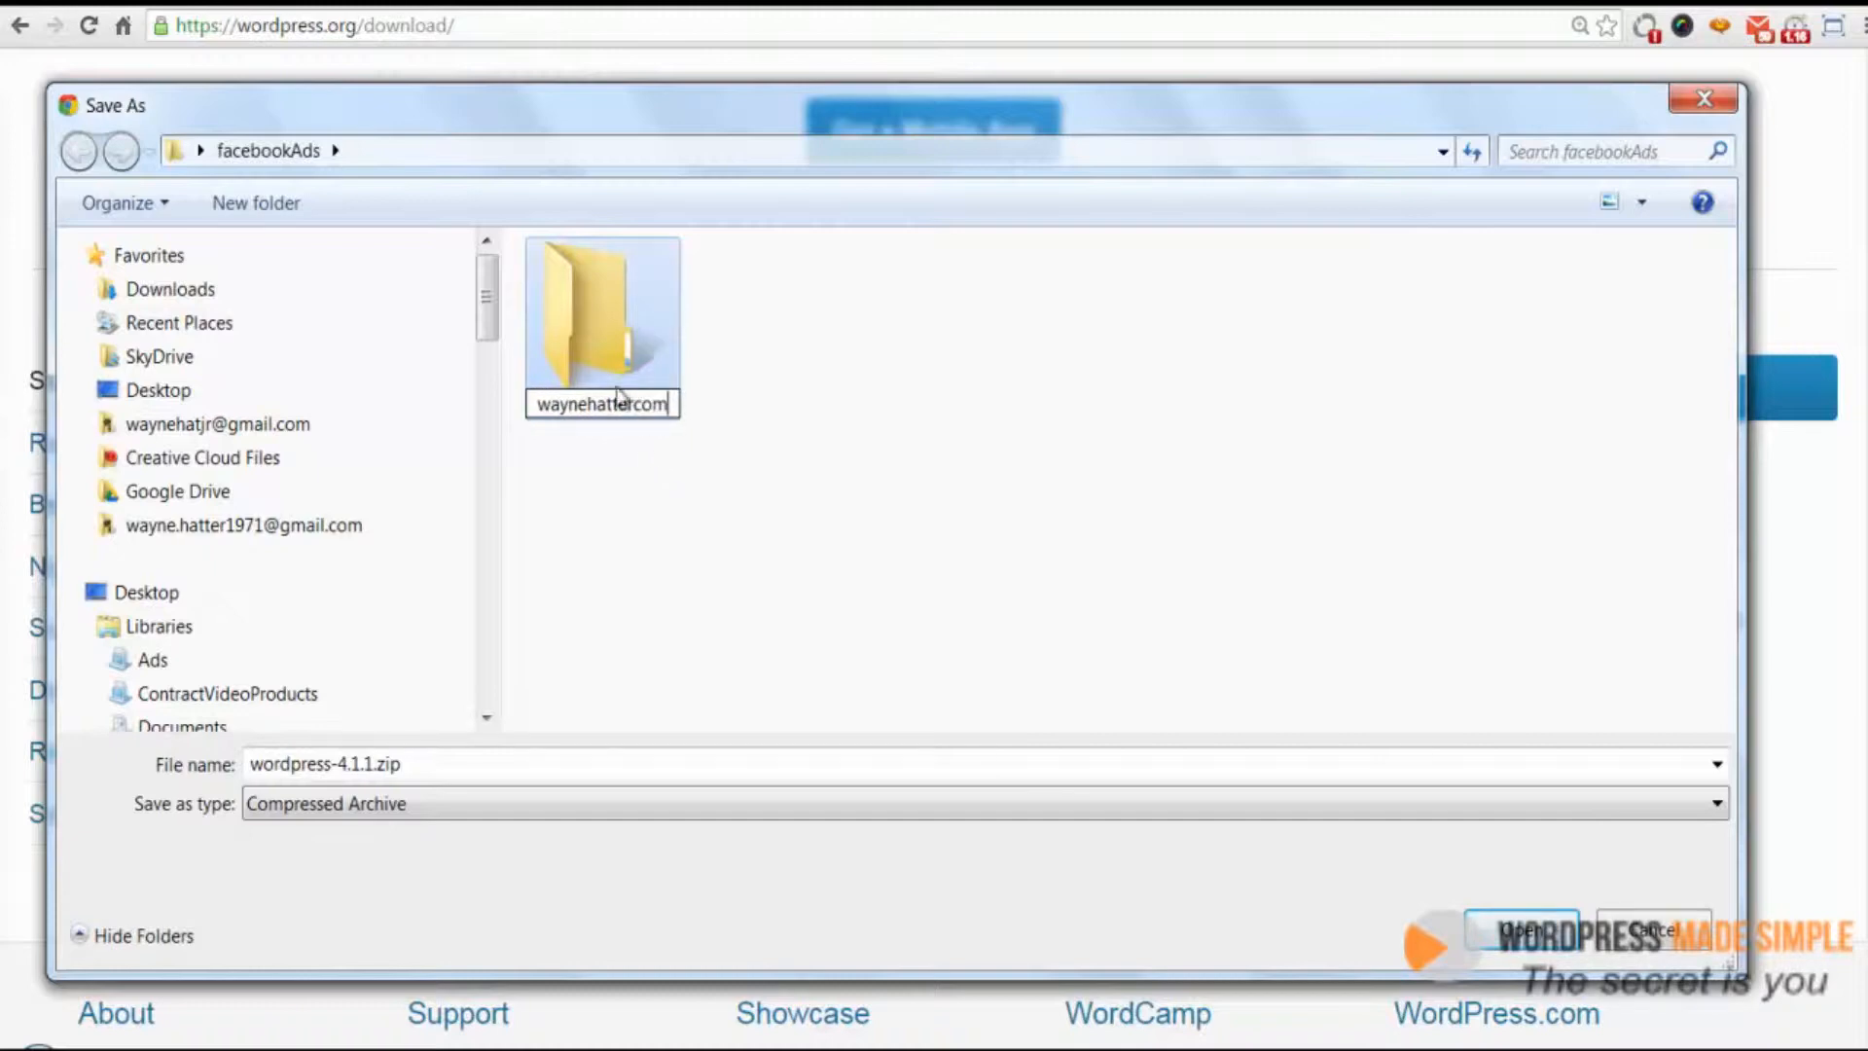
pyautogui.click(616, 323)
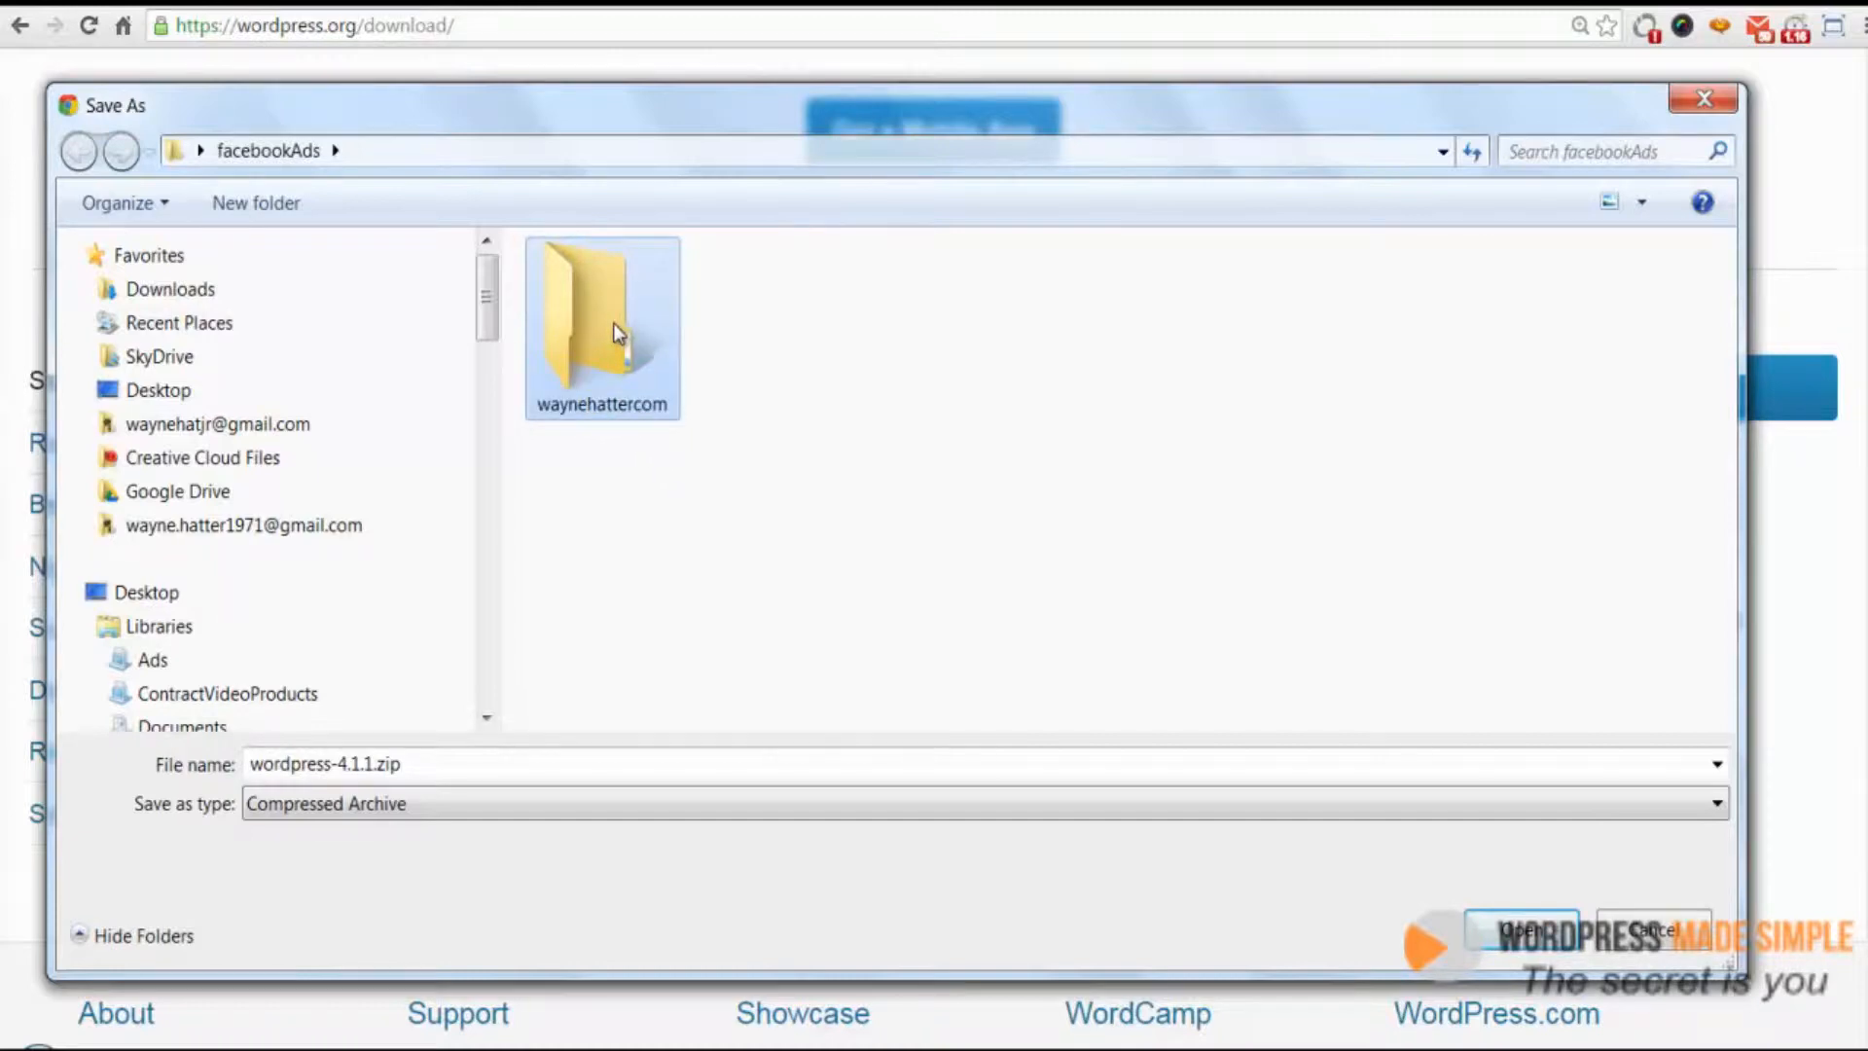
pyautogui.doubleClick(613, 323)
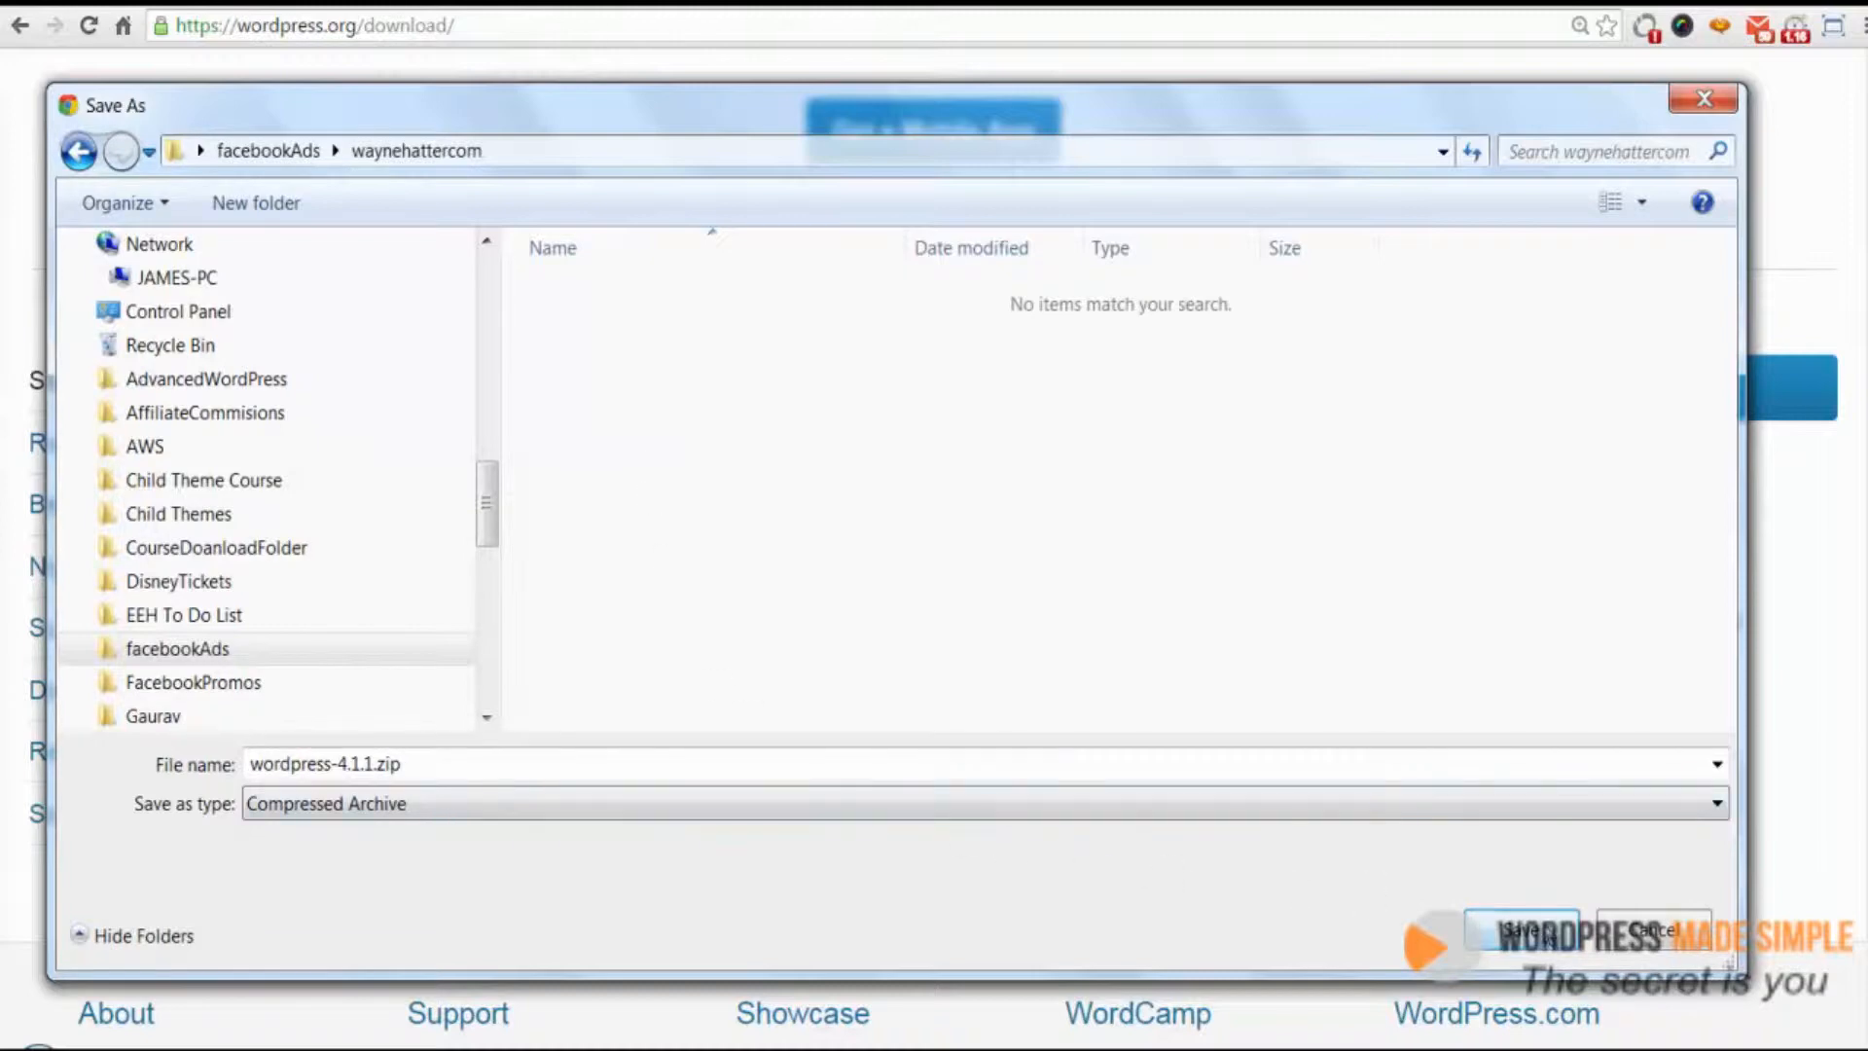
pyautogui.click(1530, 932)
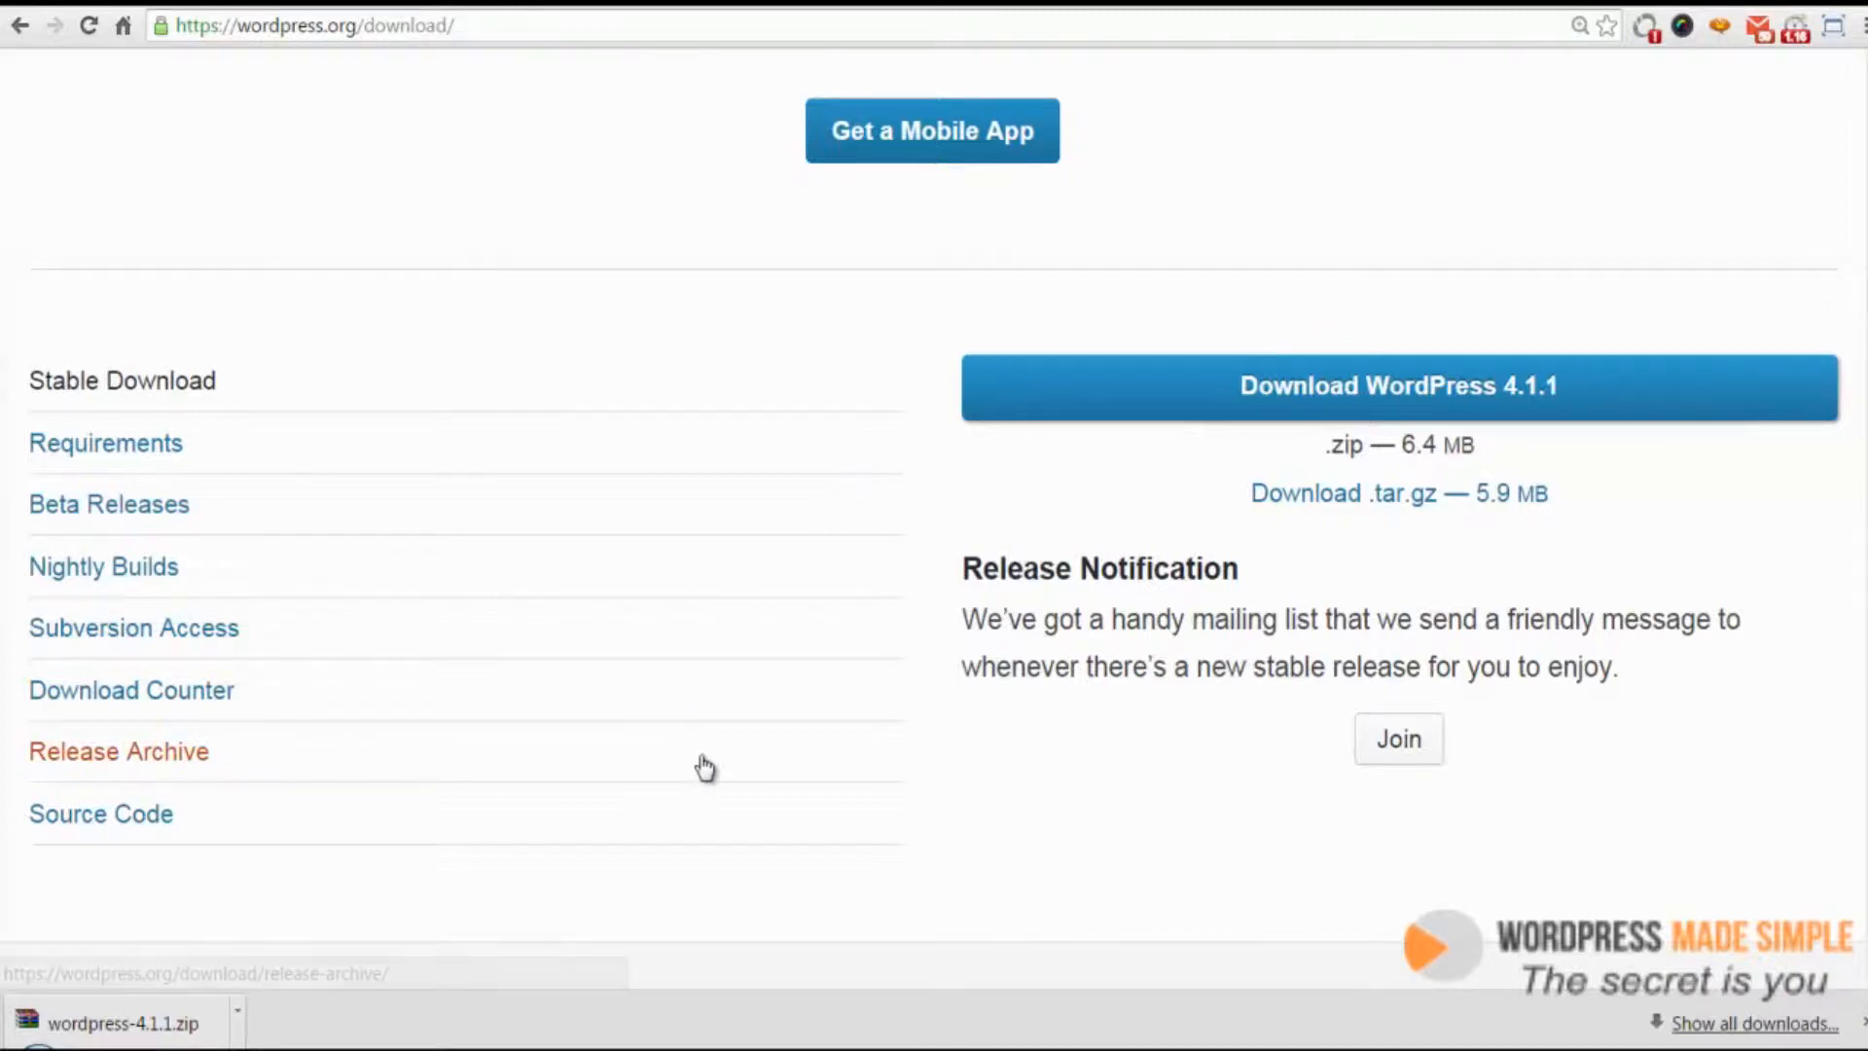
# Show the downloaded zip in its folder and extract it right there
pyautogui.click(239, 1020)
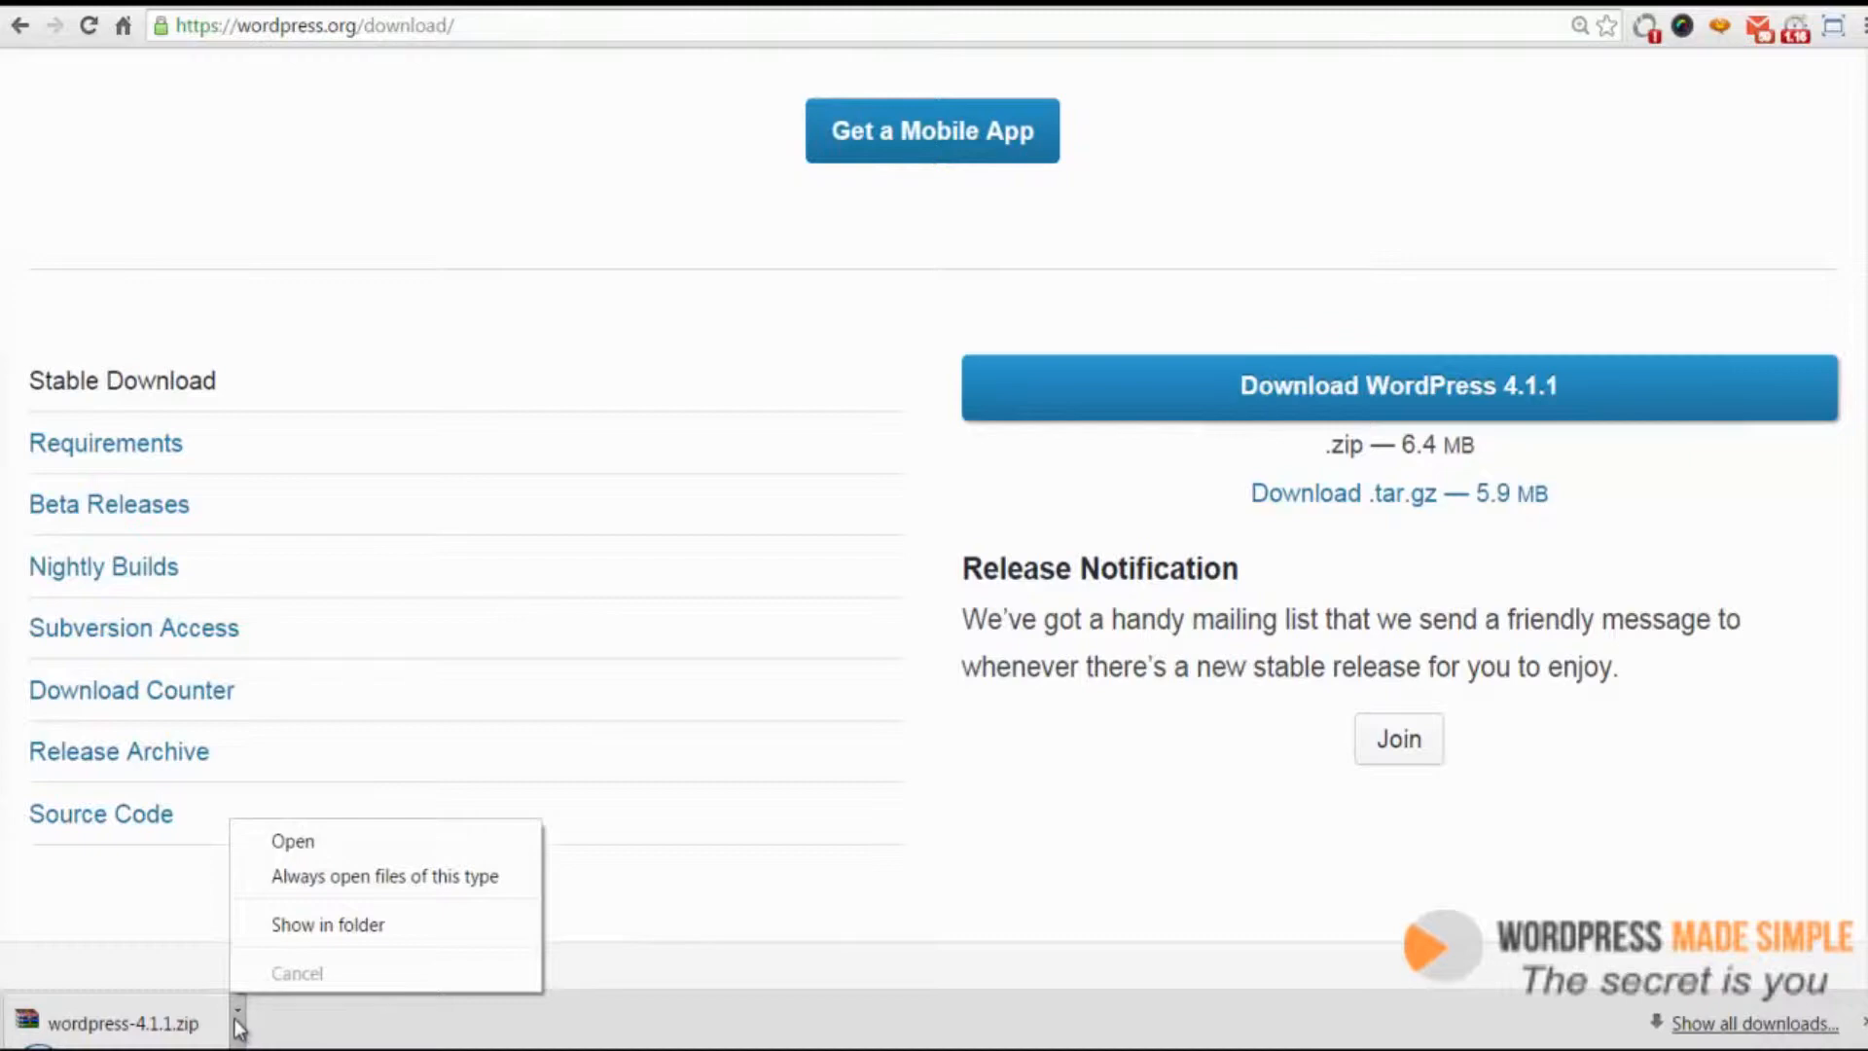
pyautogui.click(373, 926)
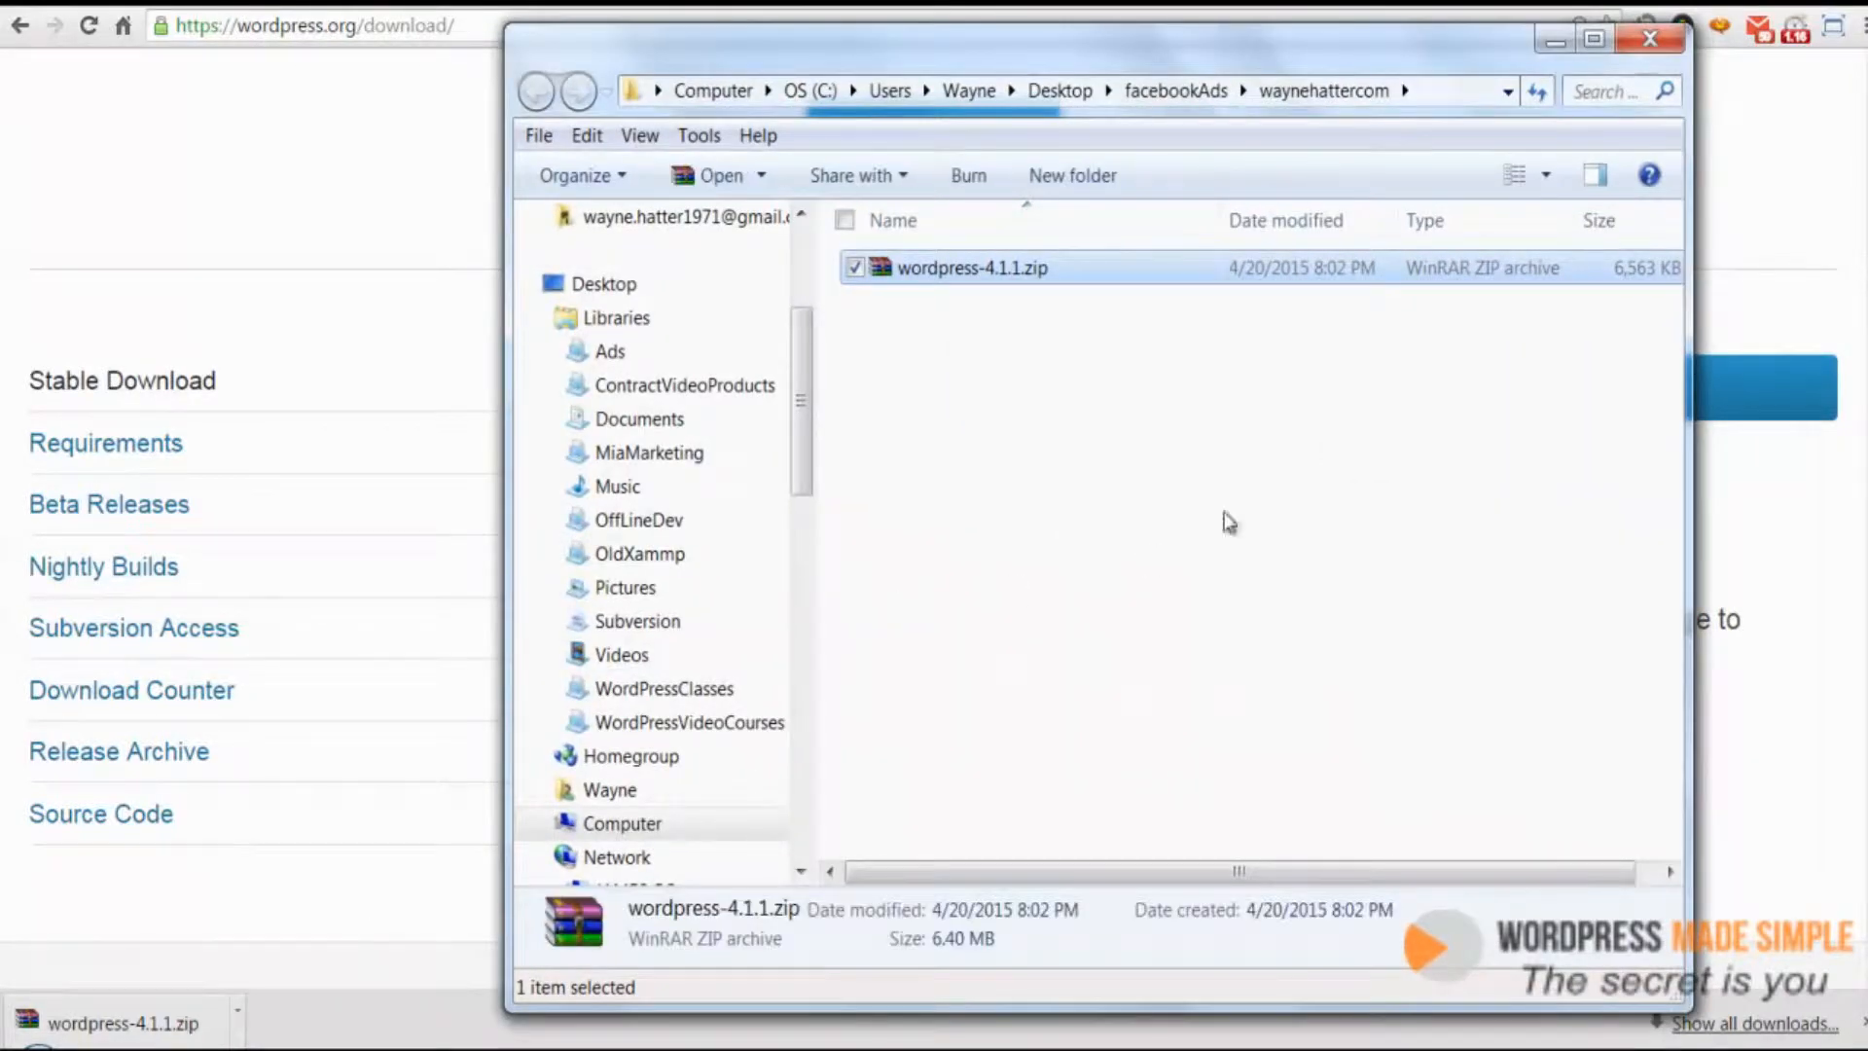
pyautogui.rightClick(925, 269)
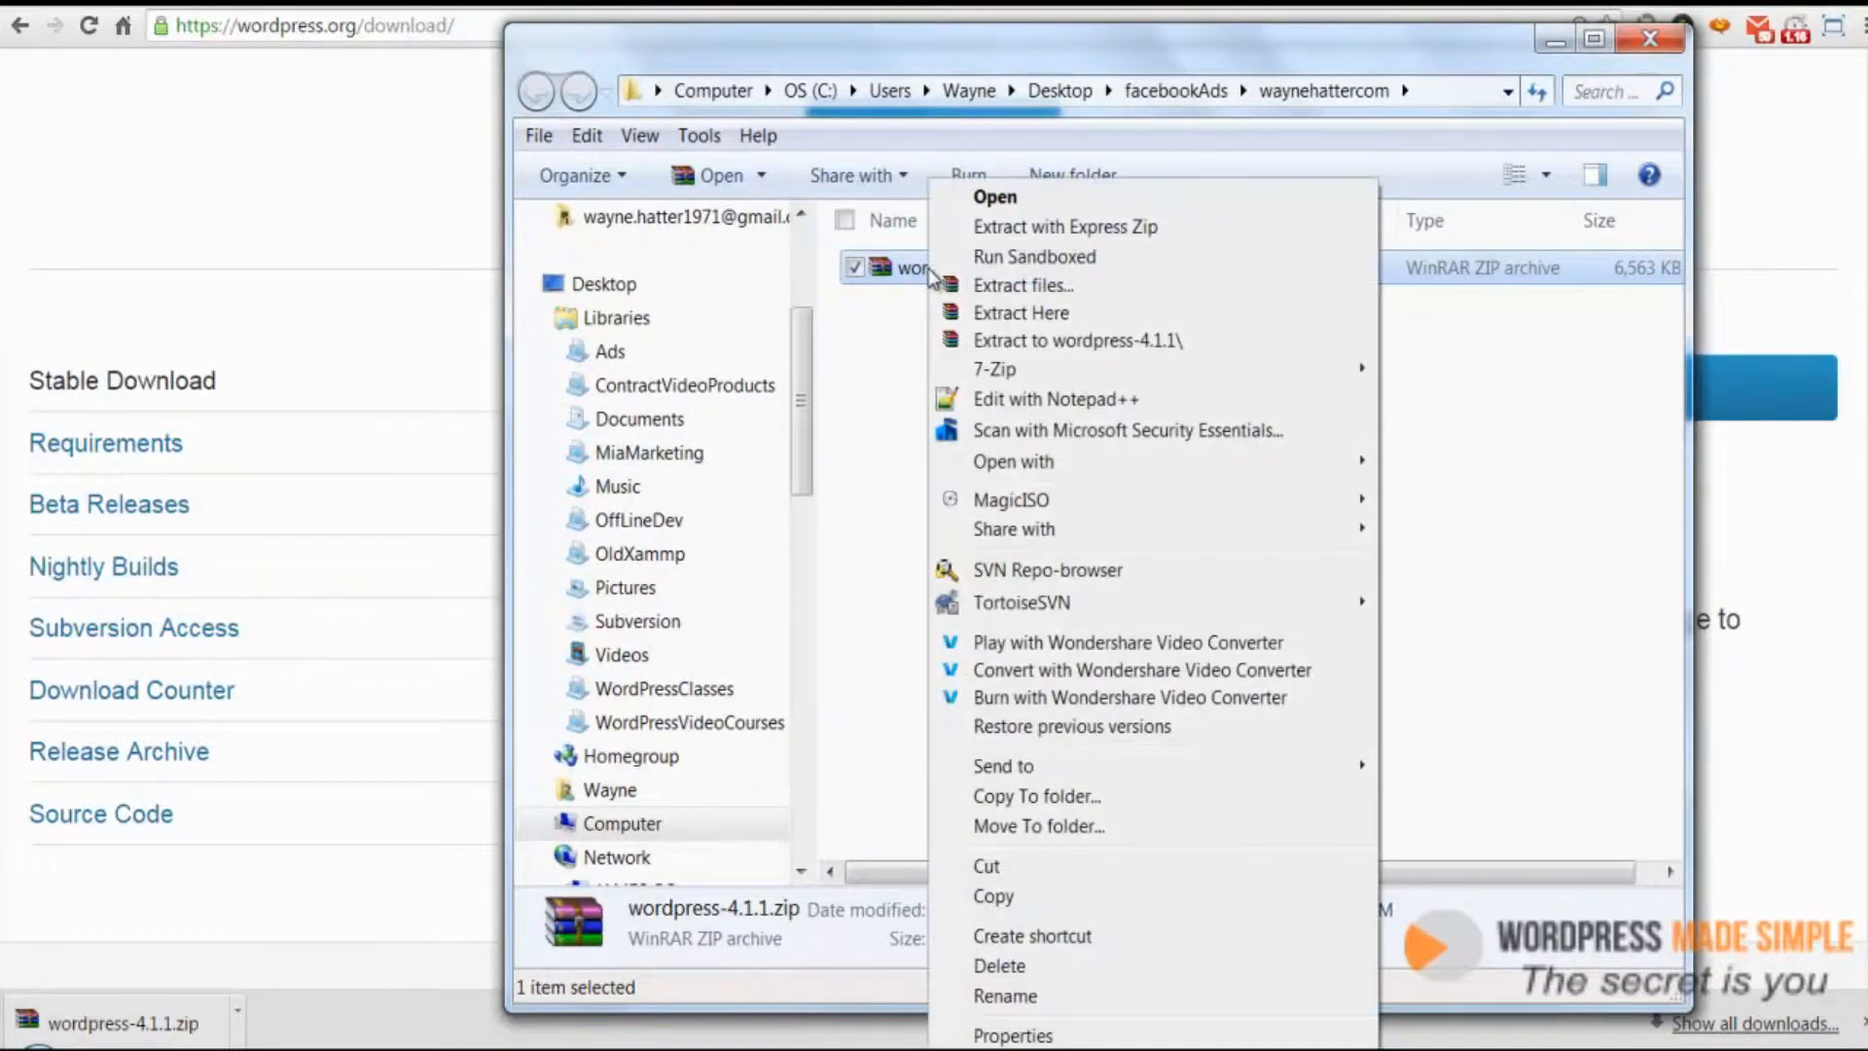
pyautogui.click(1028, 316)
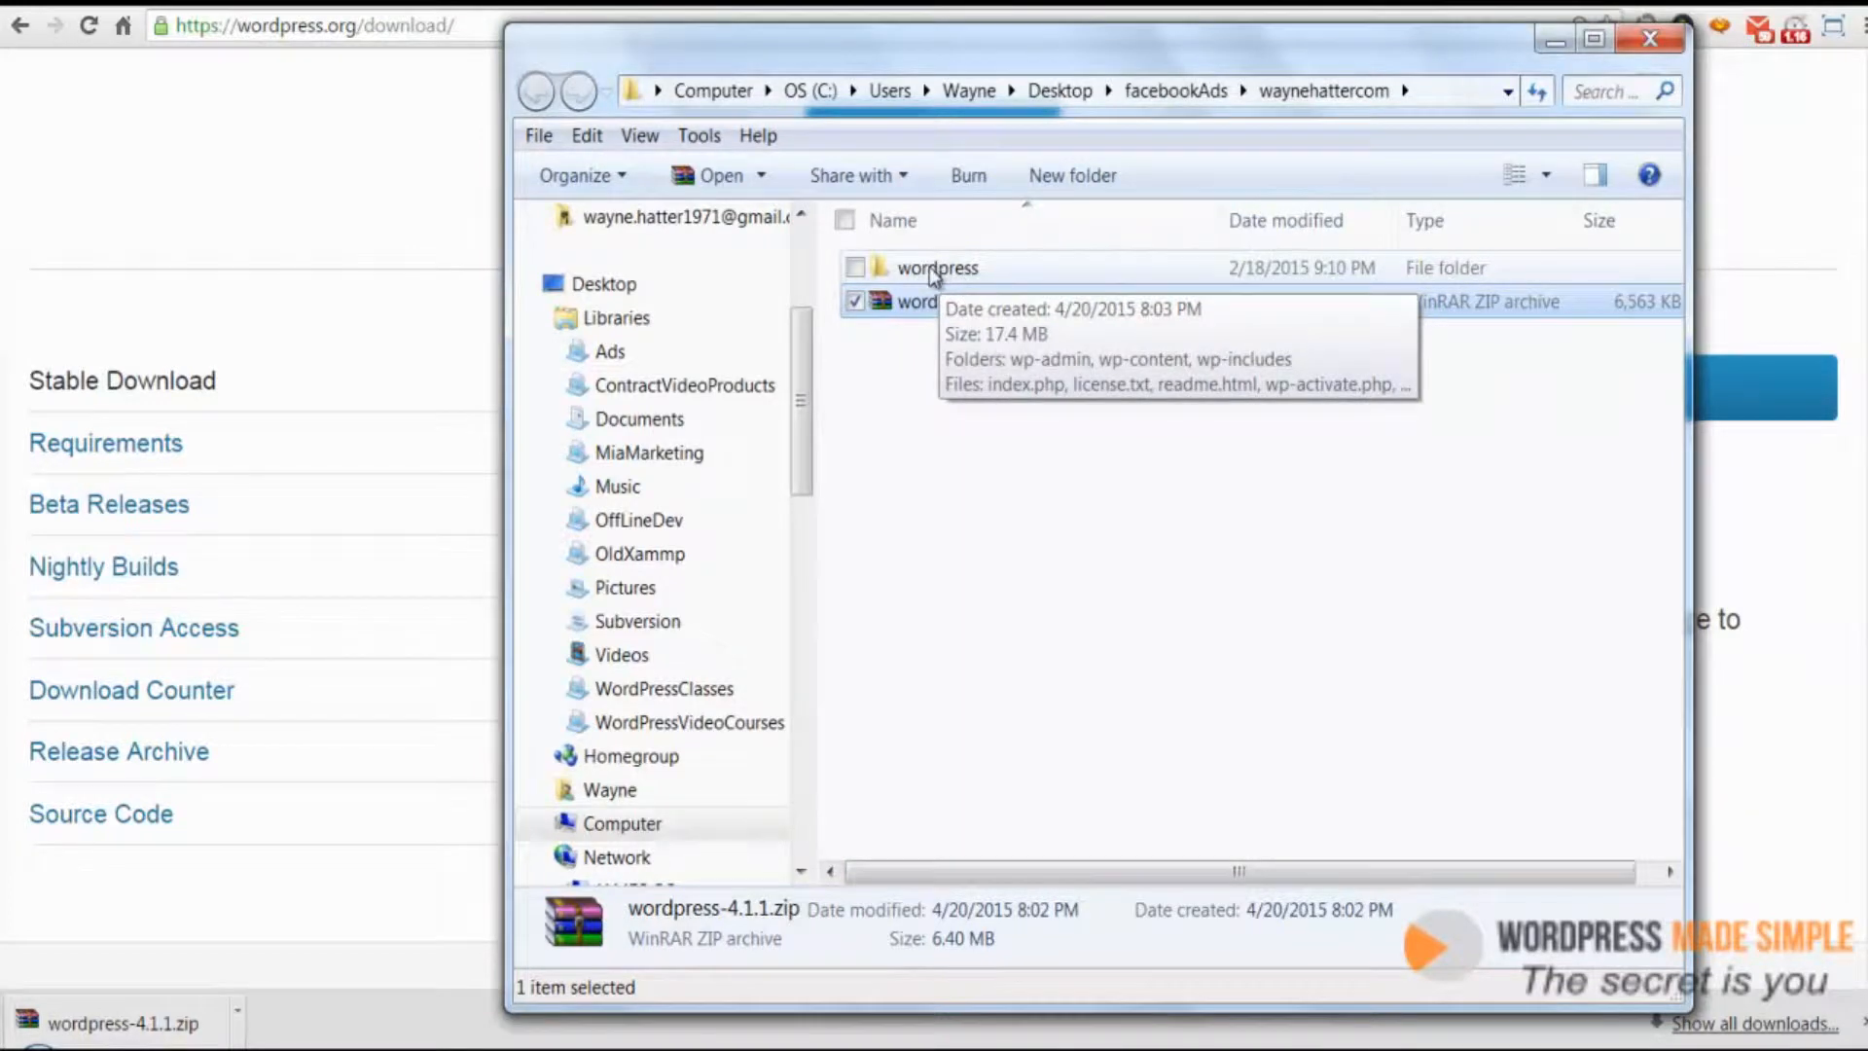
# Open the extracted wordpress folder to review its files, then close the file window
pyautogui.click(934, 273)
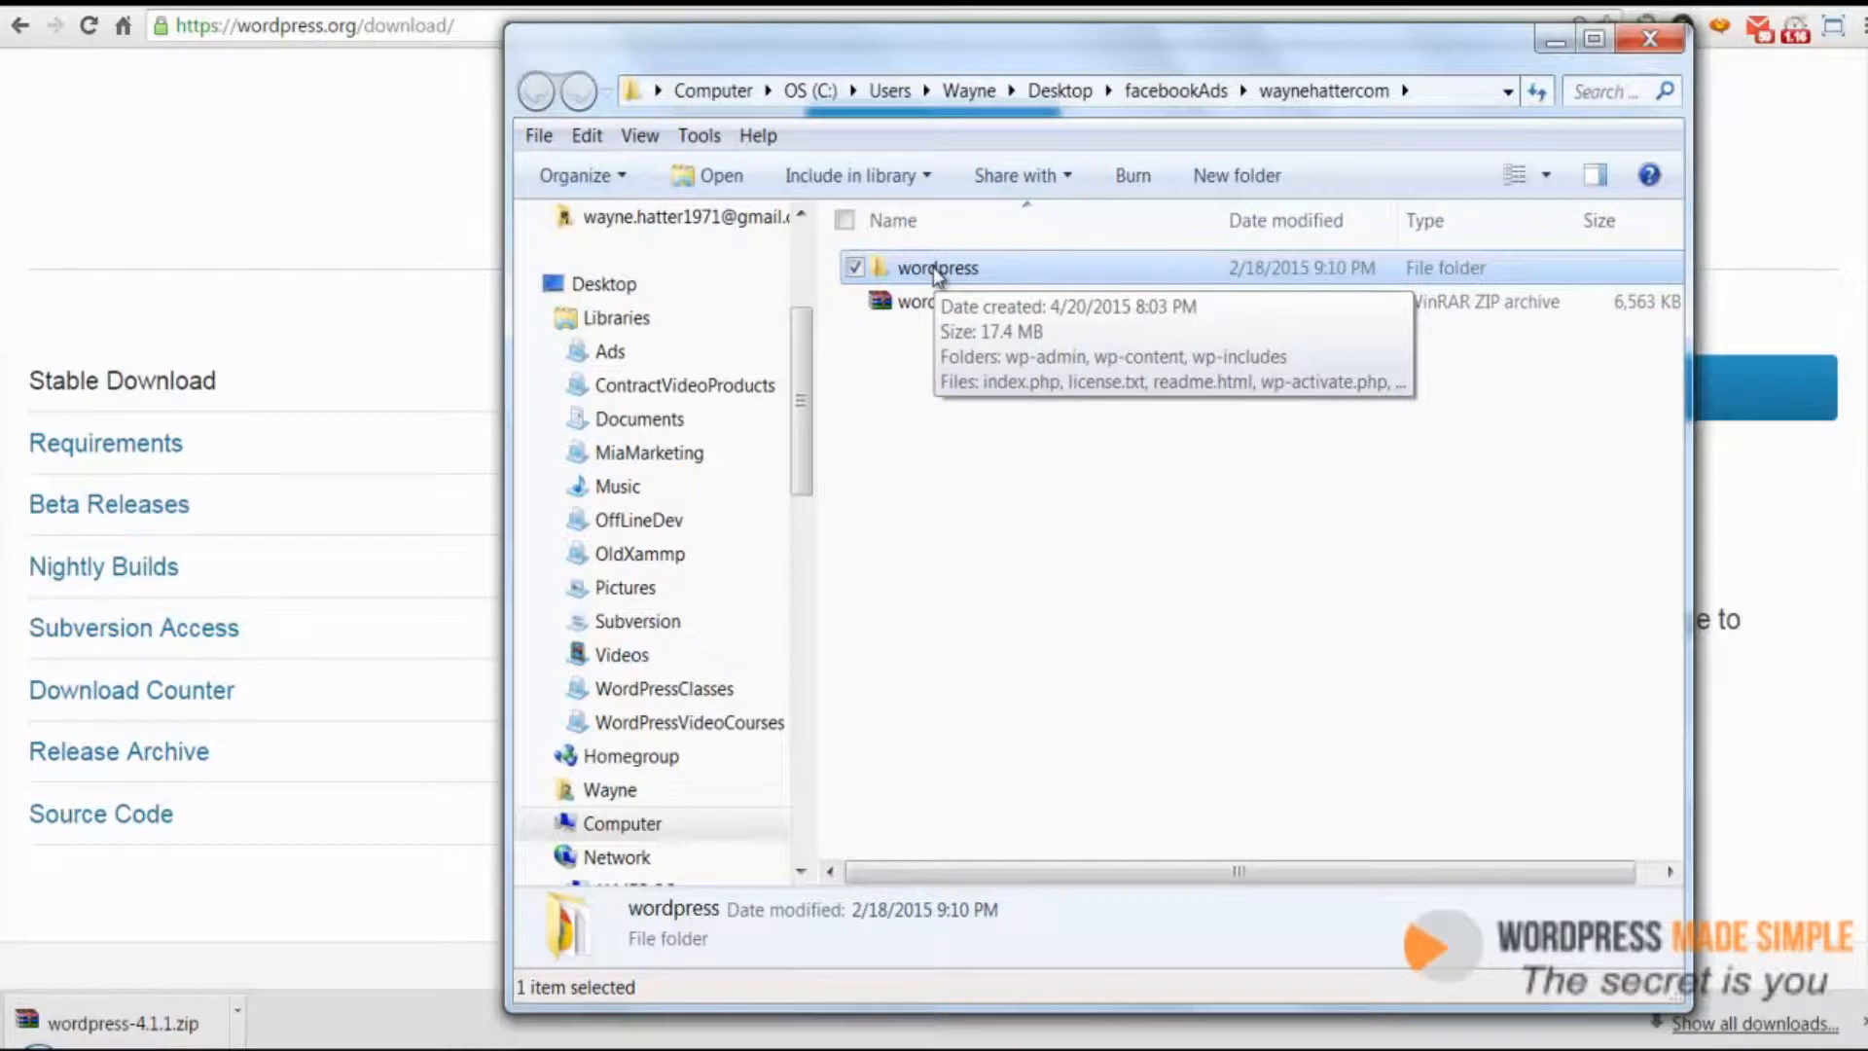
pyautogui.doubleClick(932, 267)
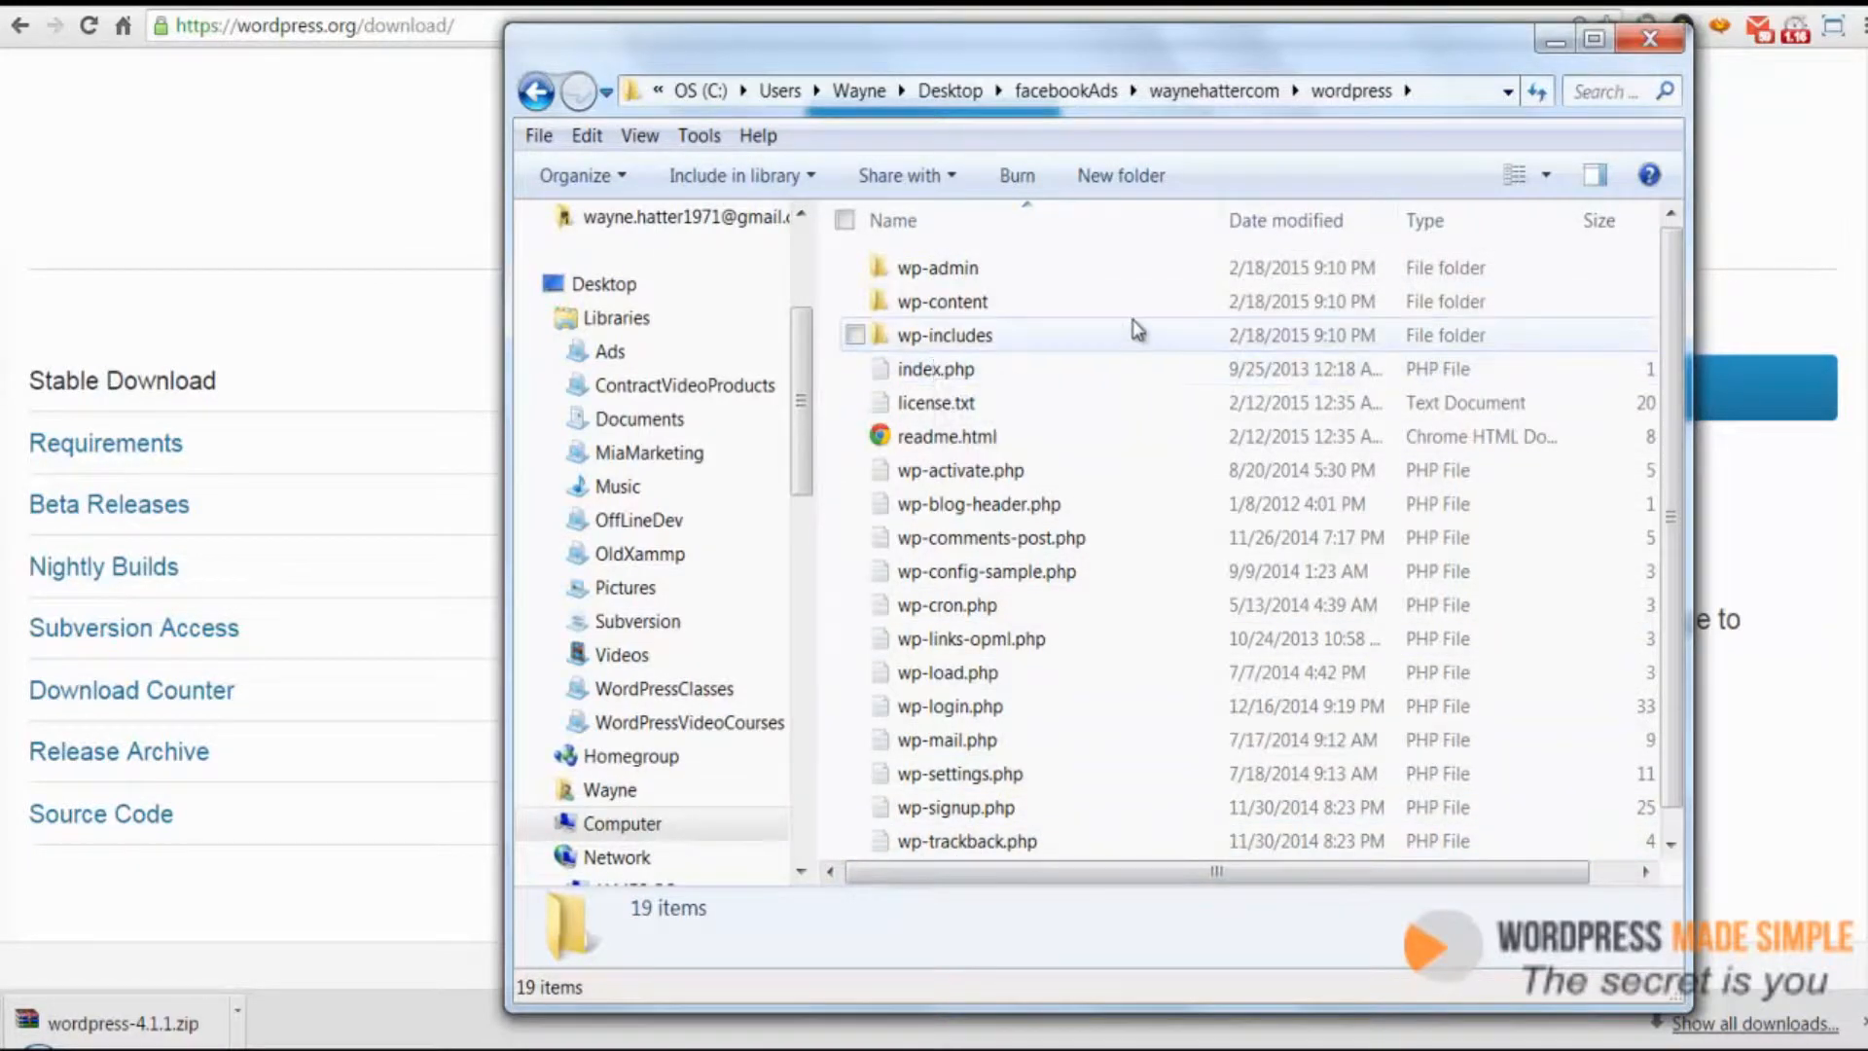
pyautogui.click(1651, 41)
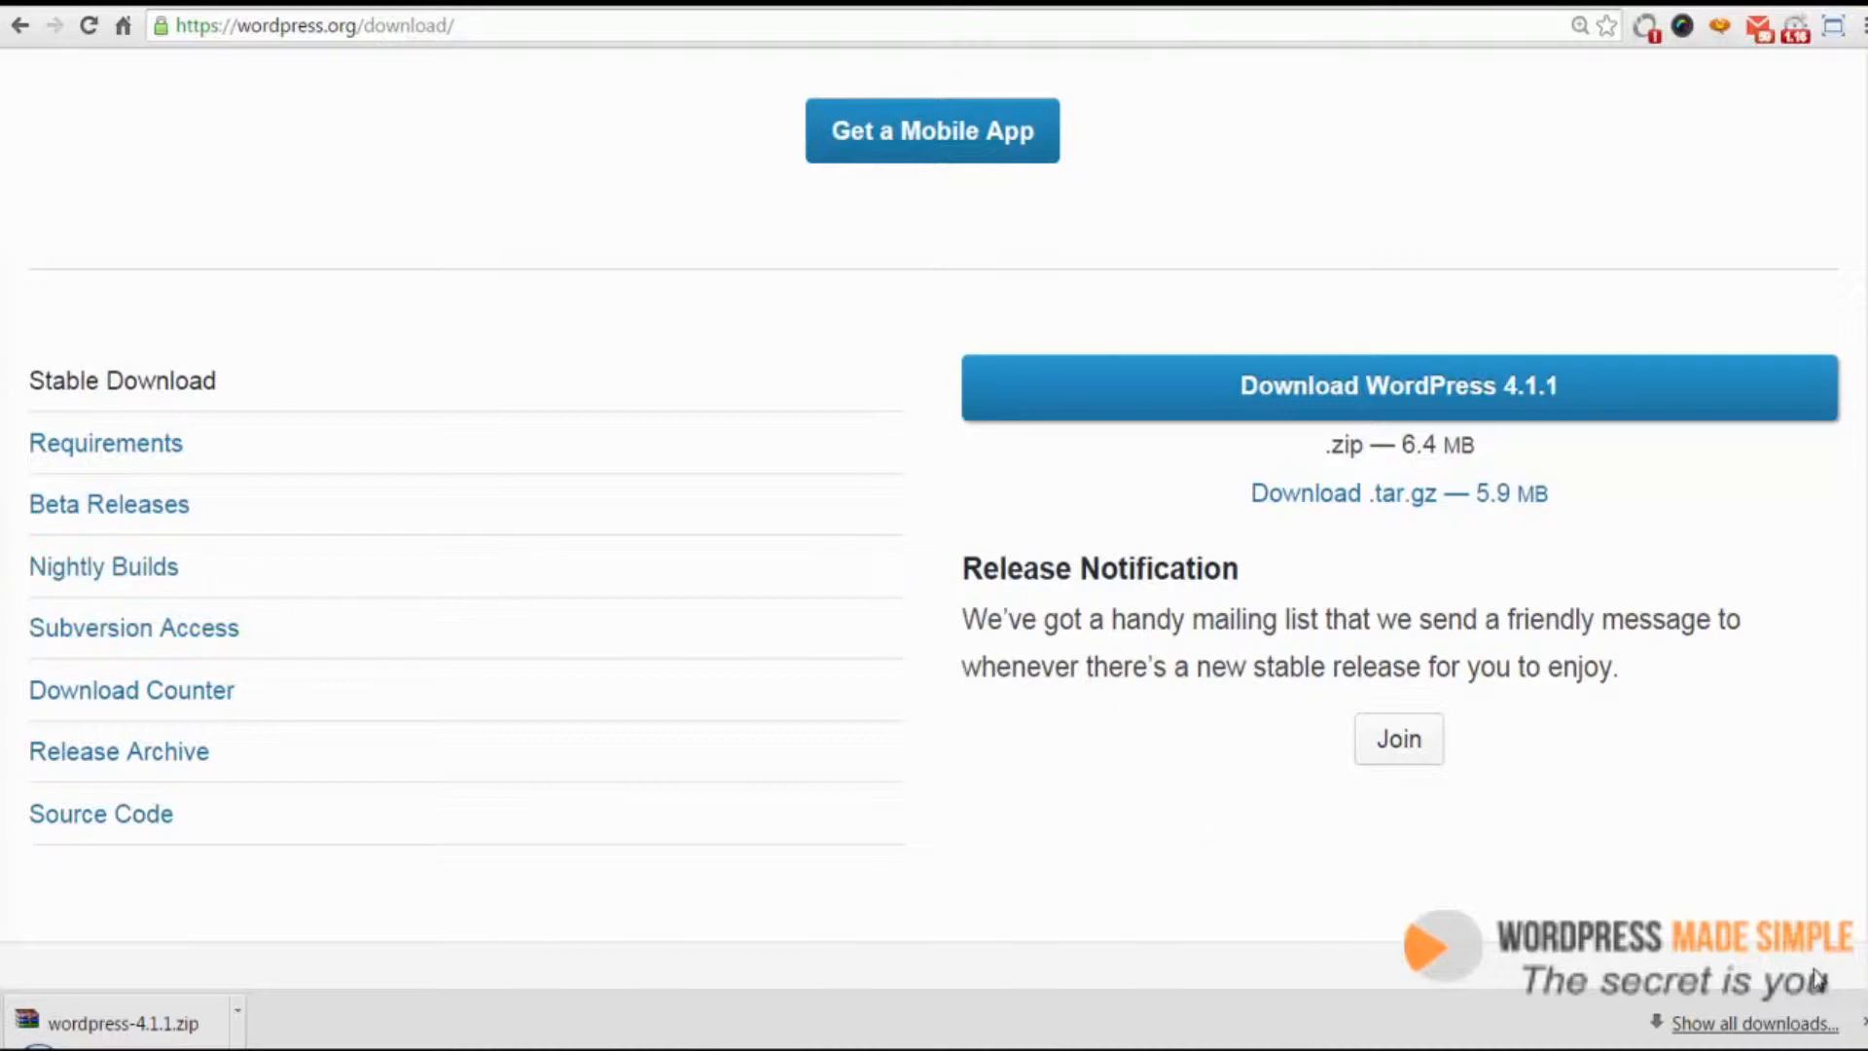
# Switch to Notepad++ and open wp-config-sample.php from the extracted wordpress folder
pyautogui.click(1862, 1024)
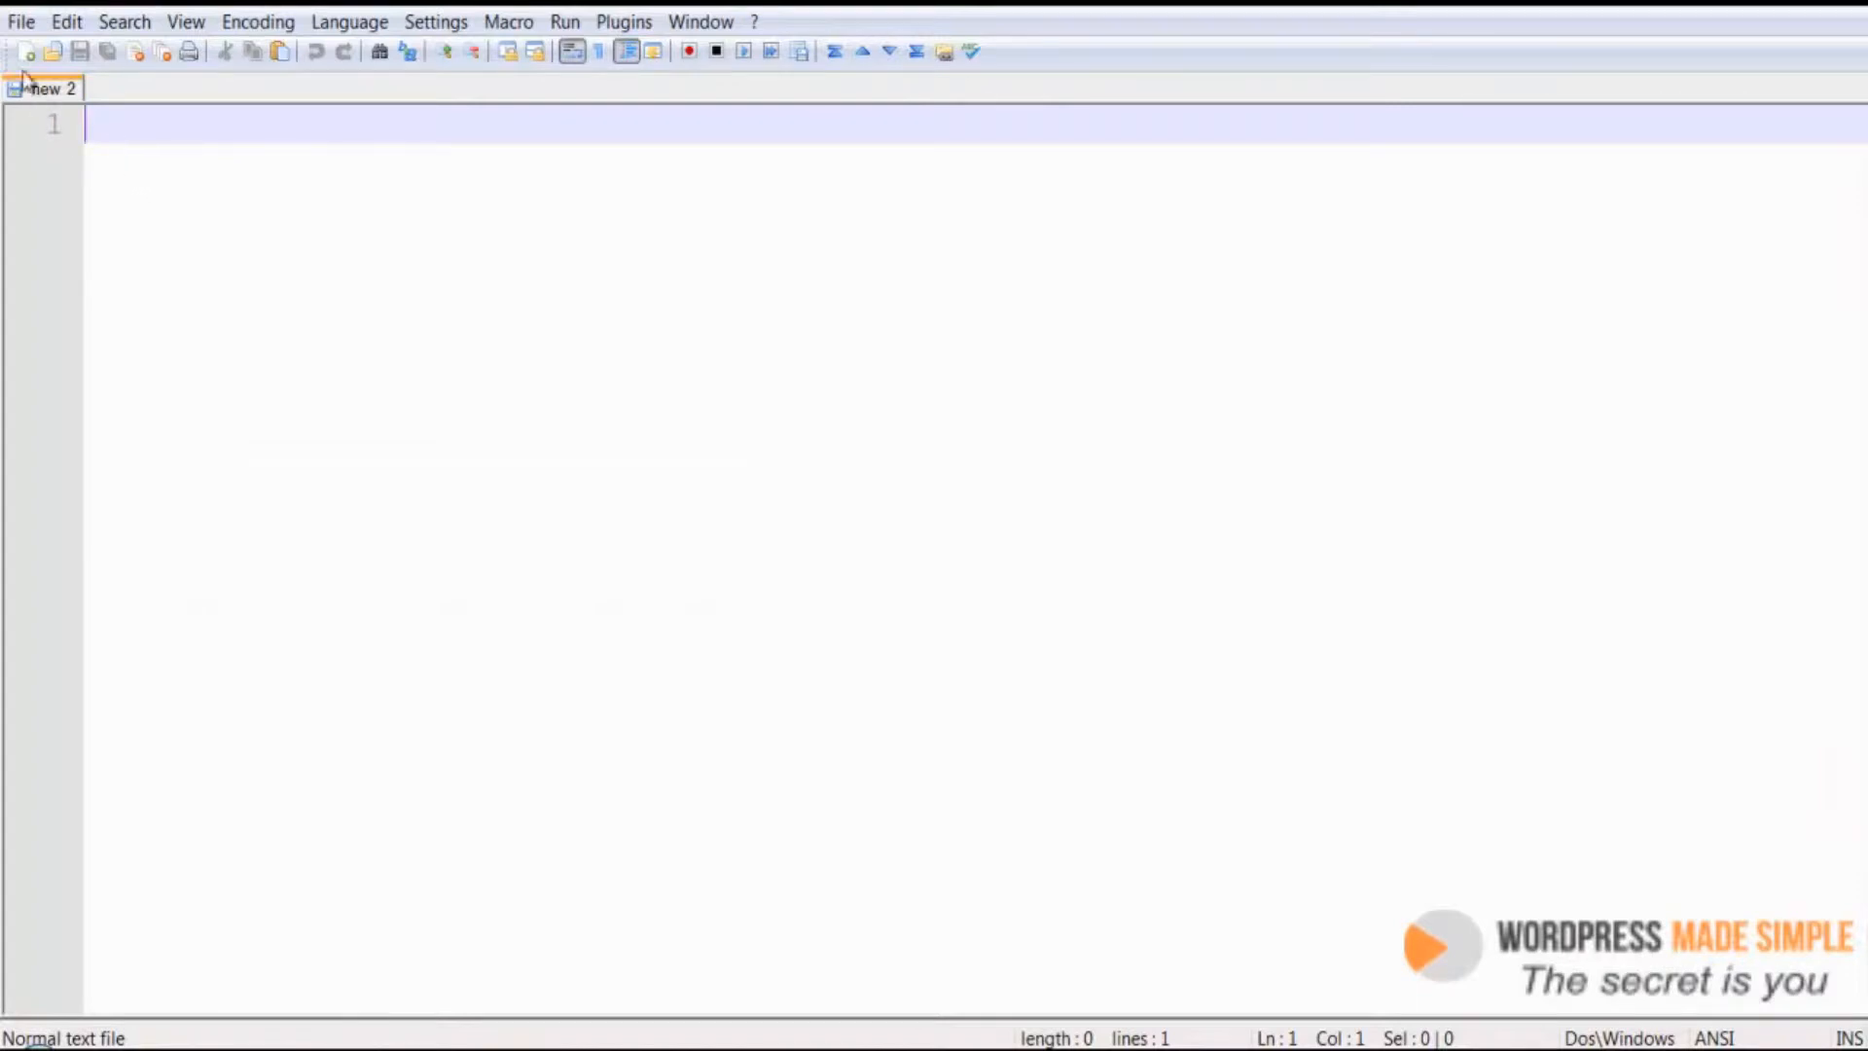
pyautogui.click(21, 24)
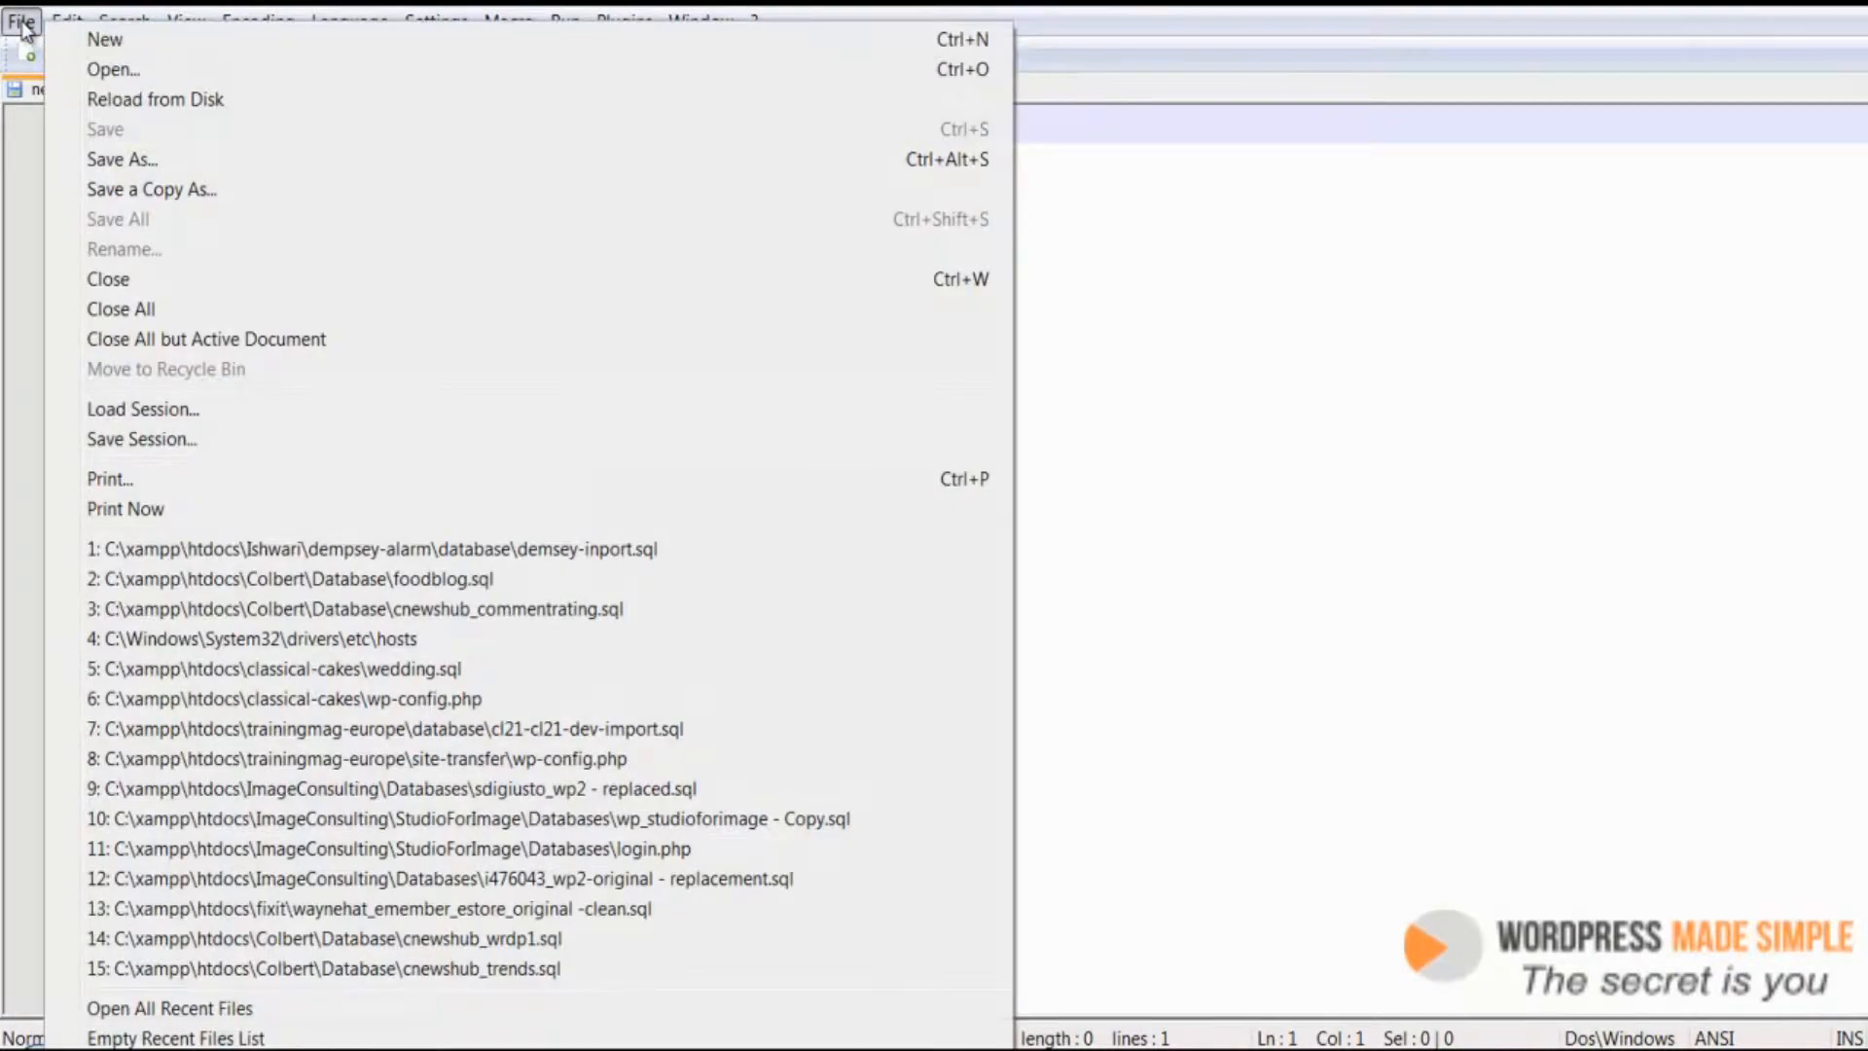
pyautogui.click(134, 68)
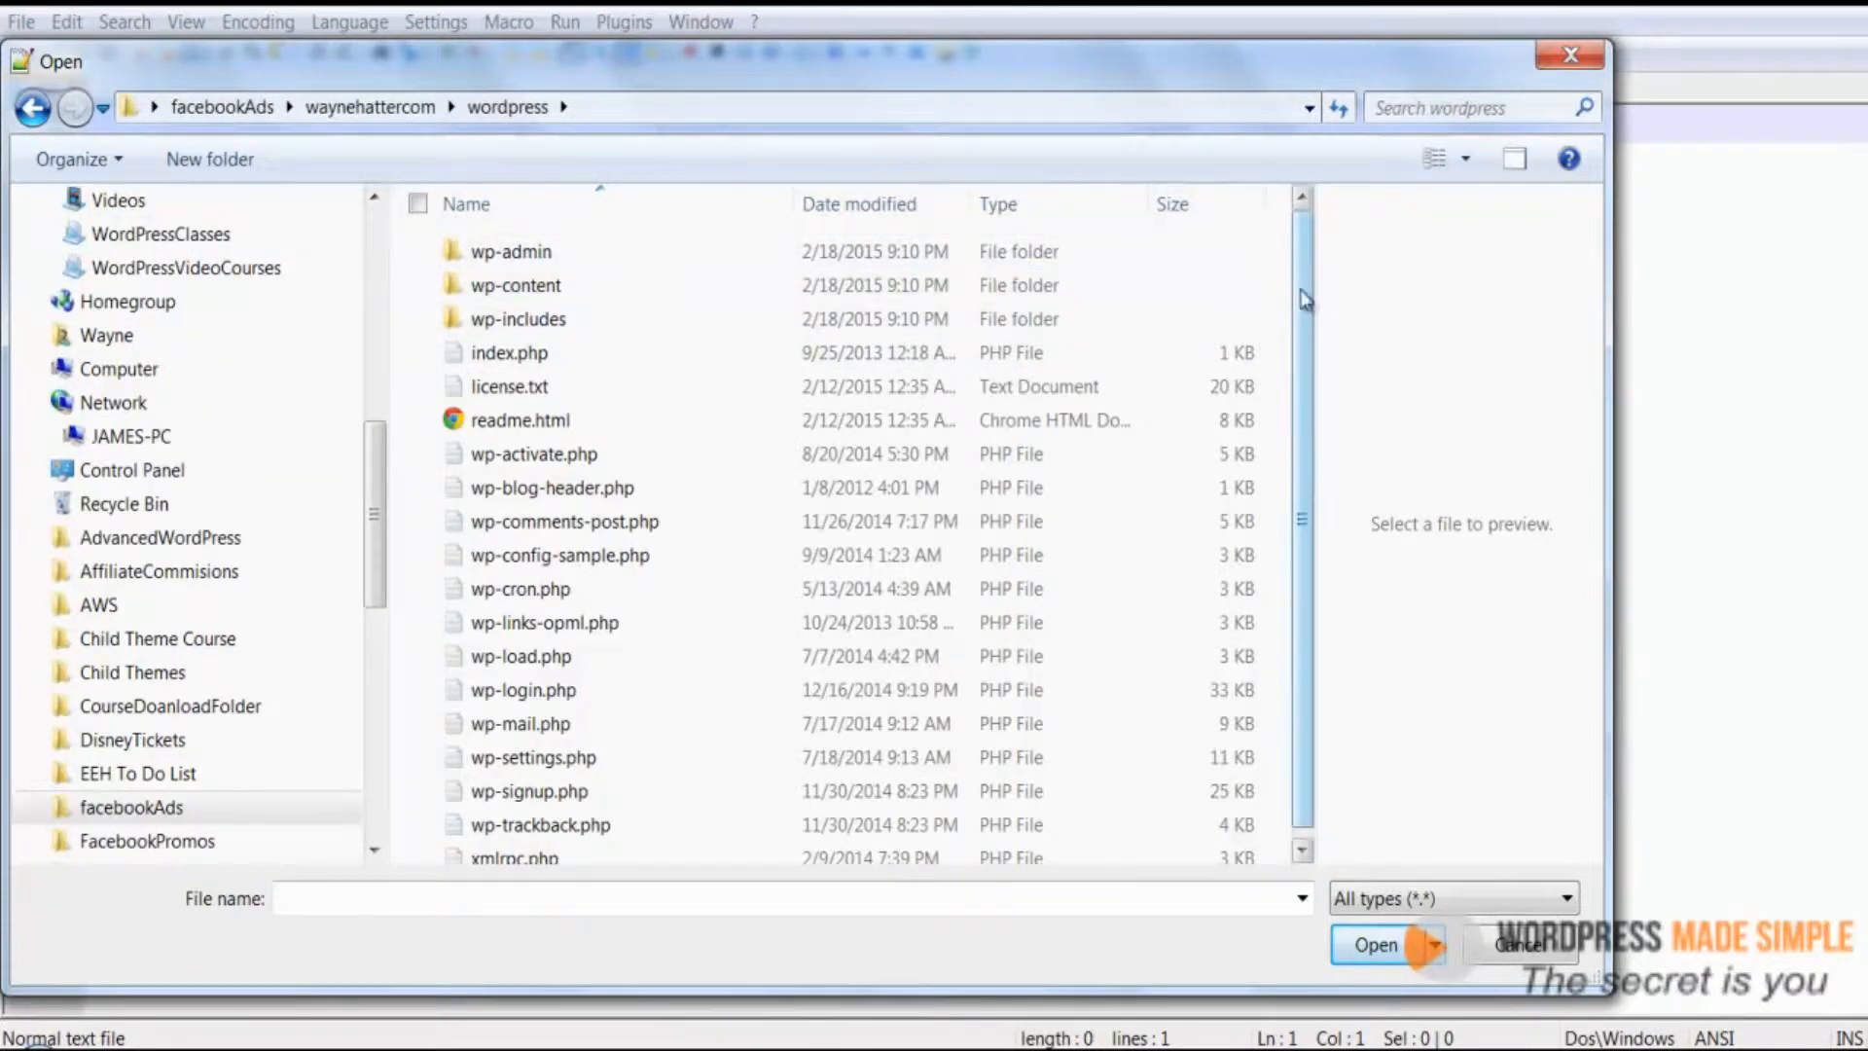
pyautogui.moveTo(1304, 294); pyautogui.dragTo(1304, 331)
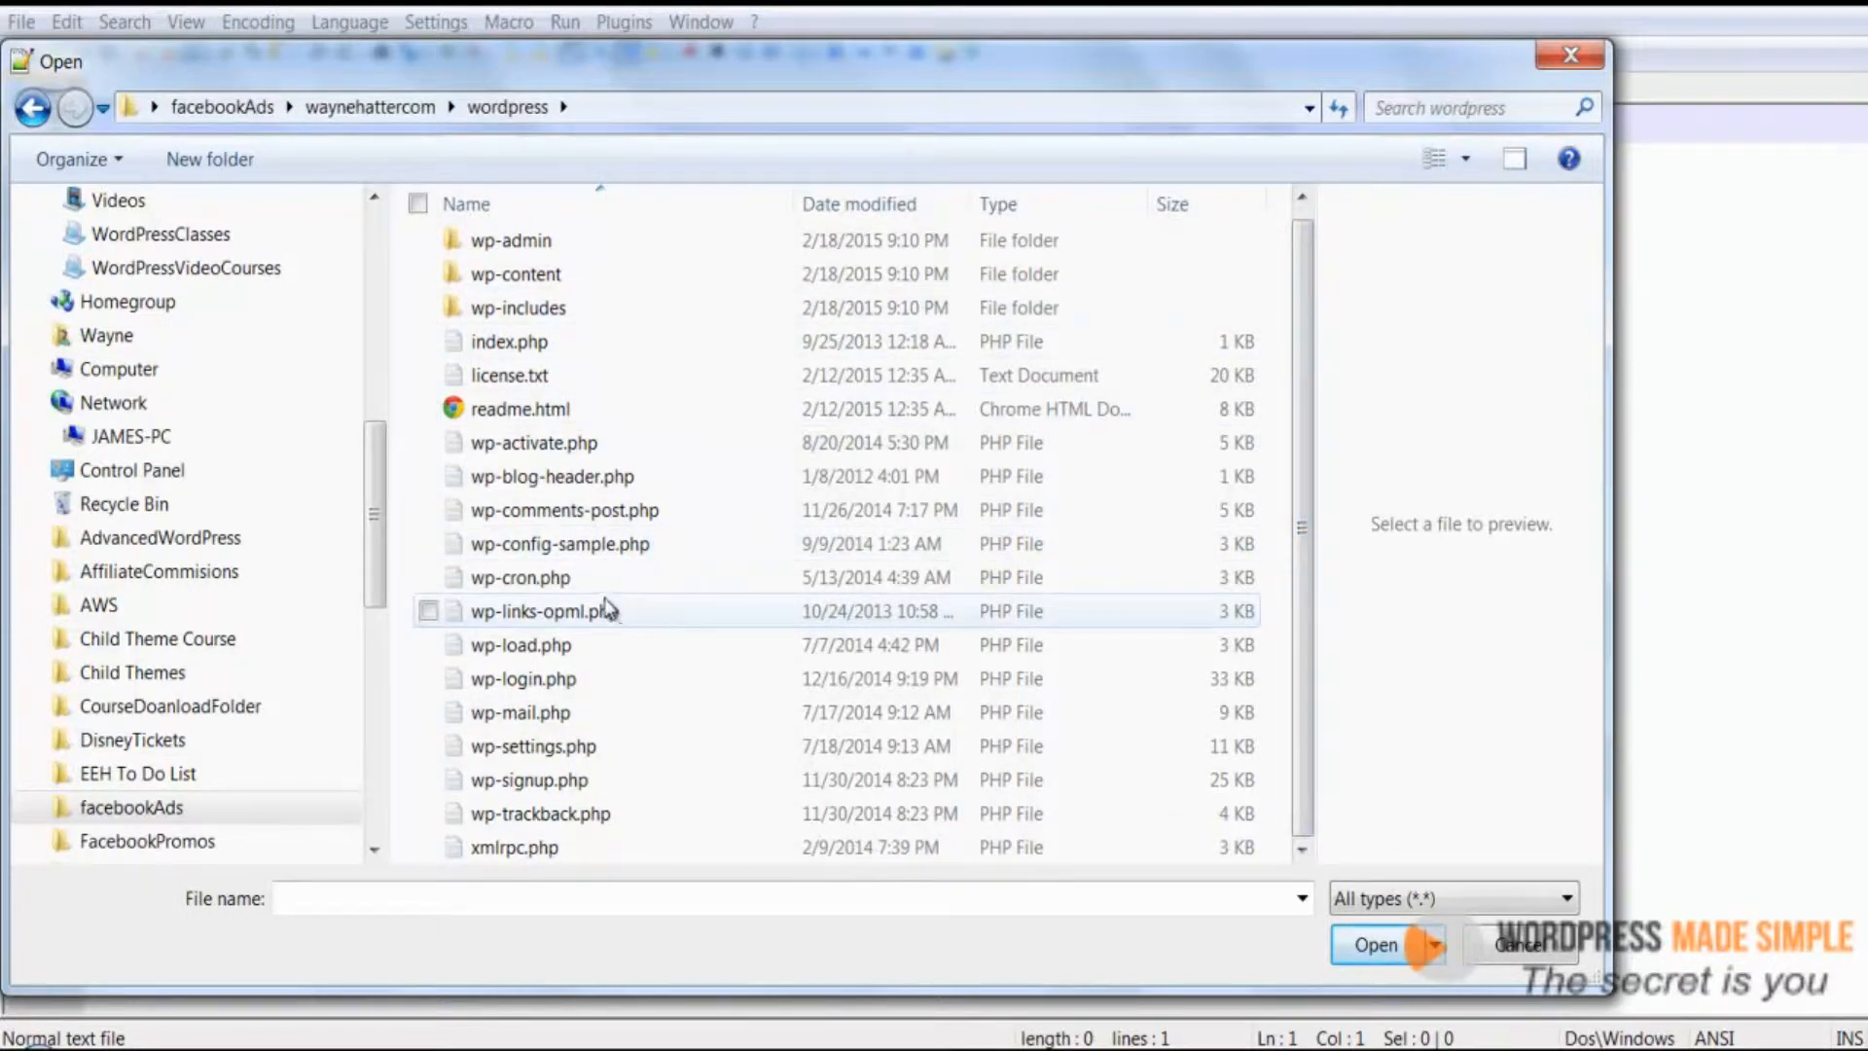
pyautogui.click(543, 551)
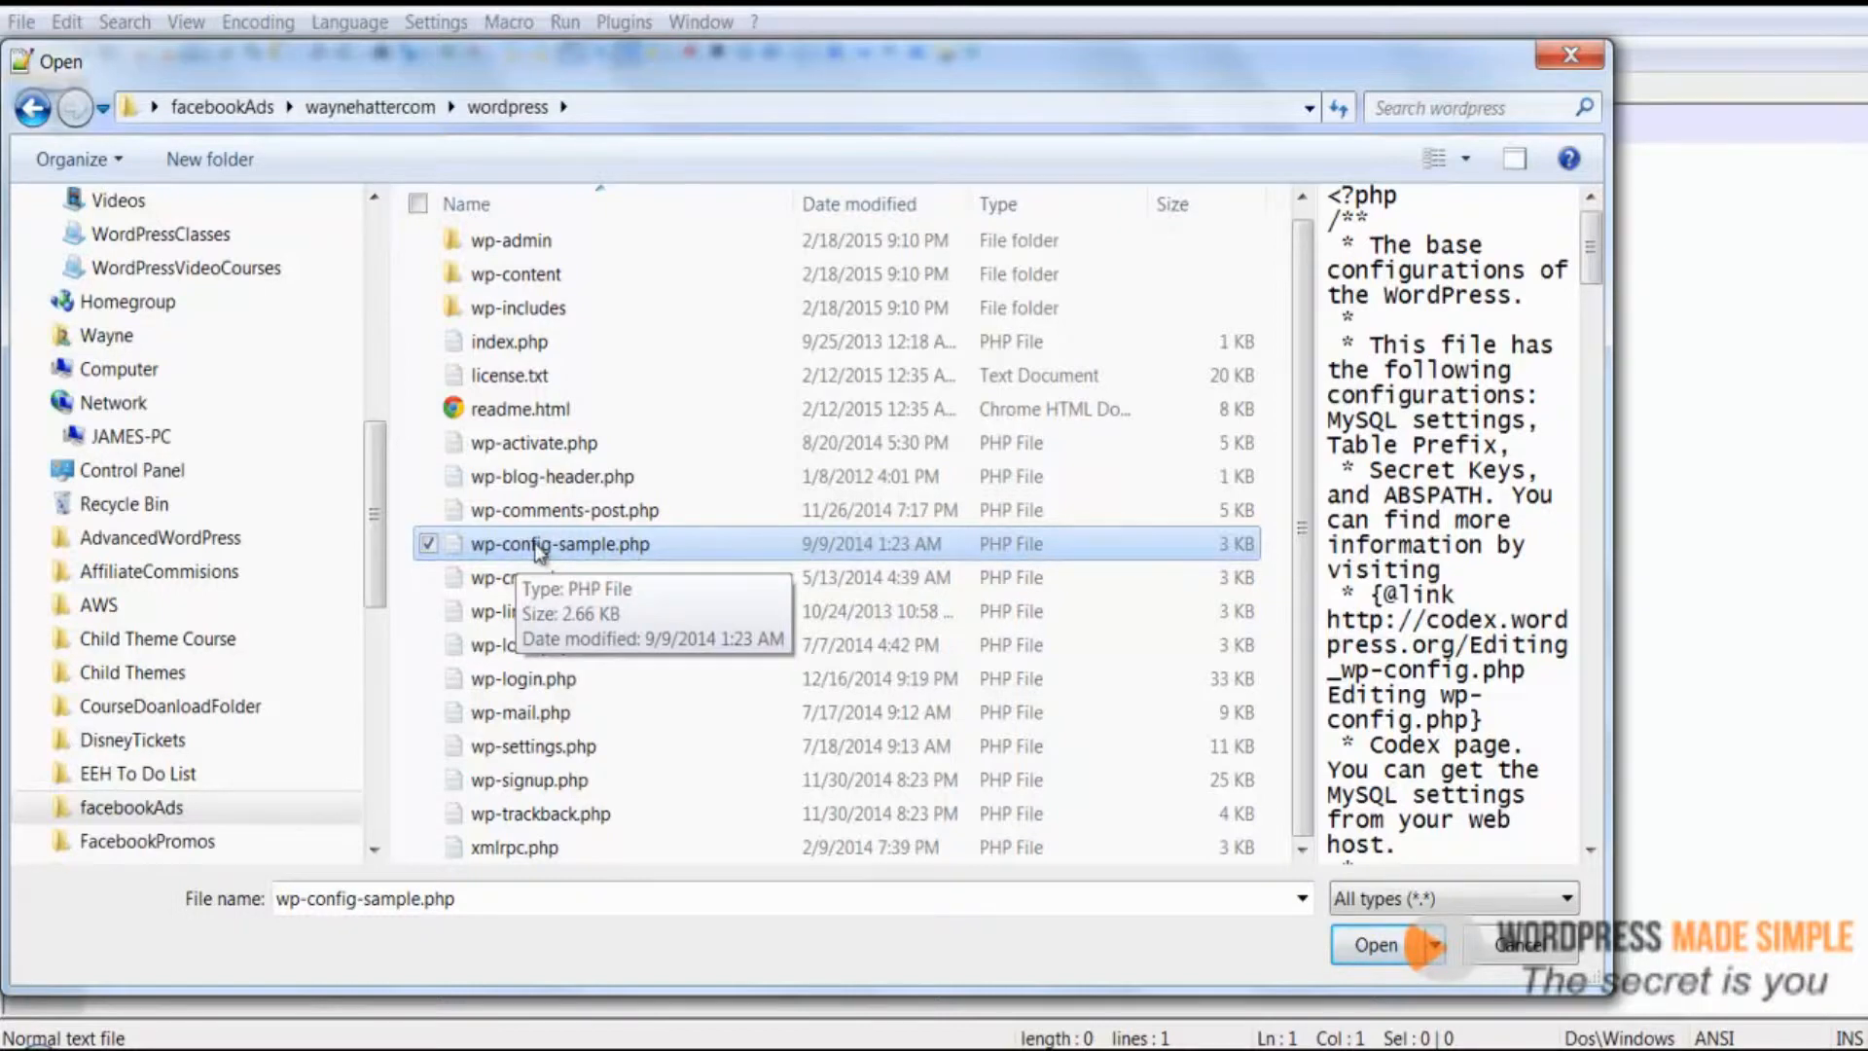
pyautogui.click(1376, 949)
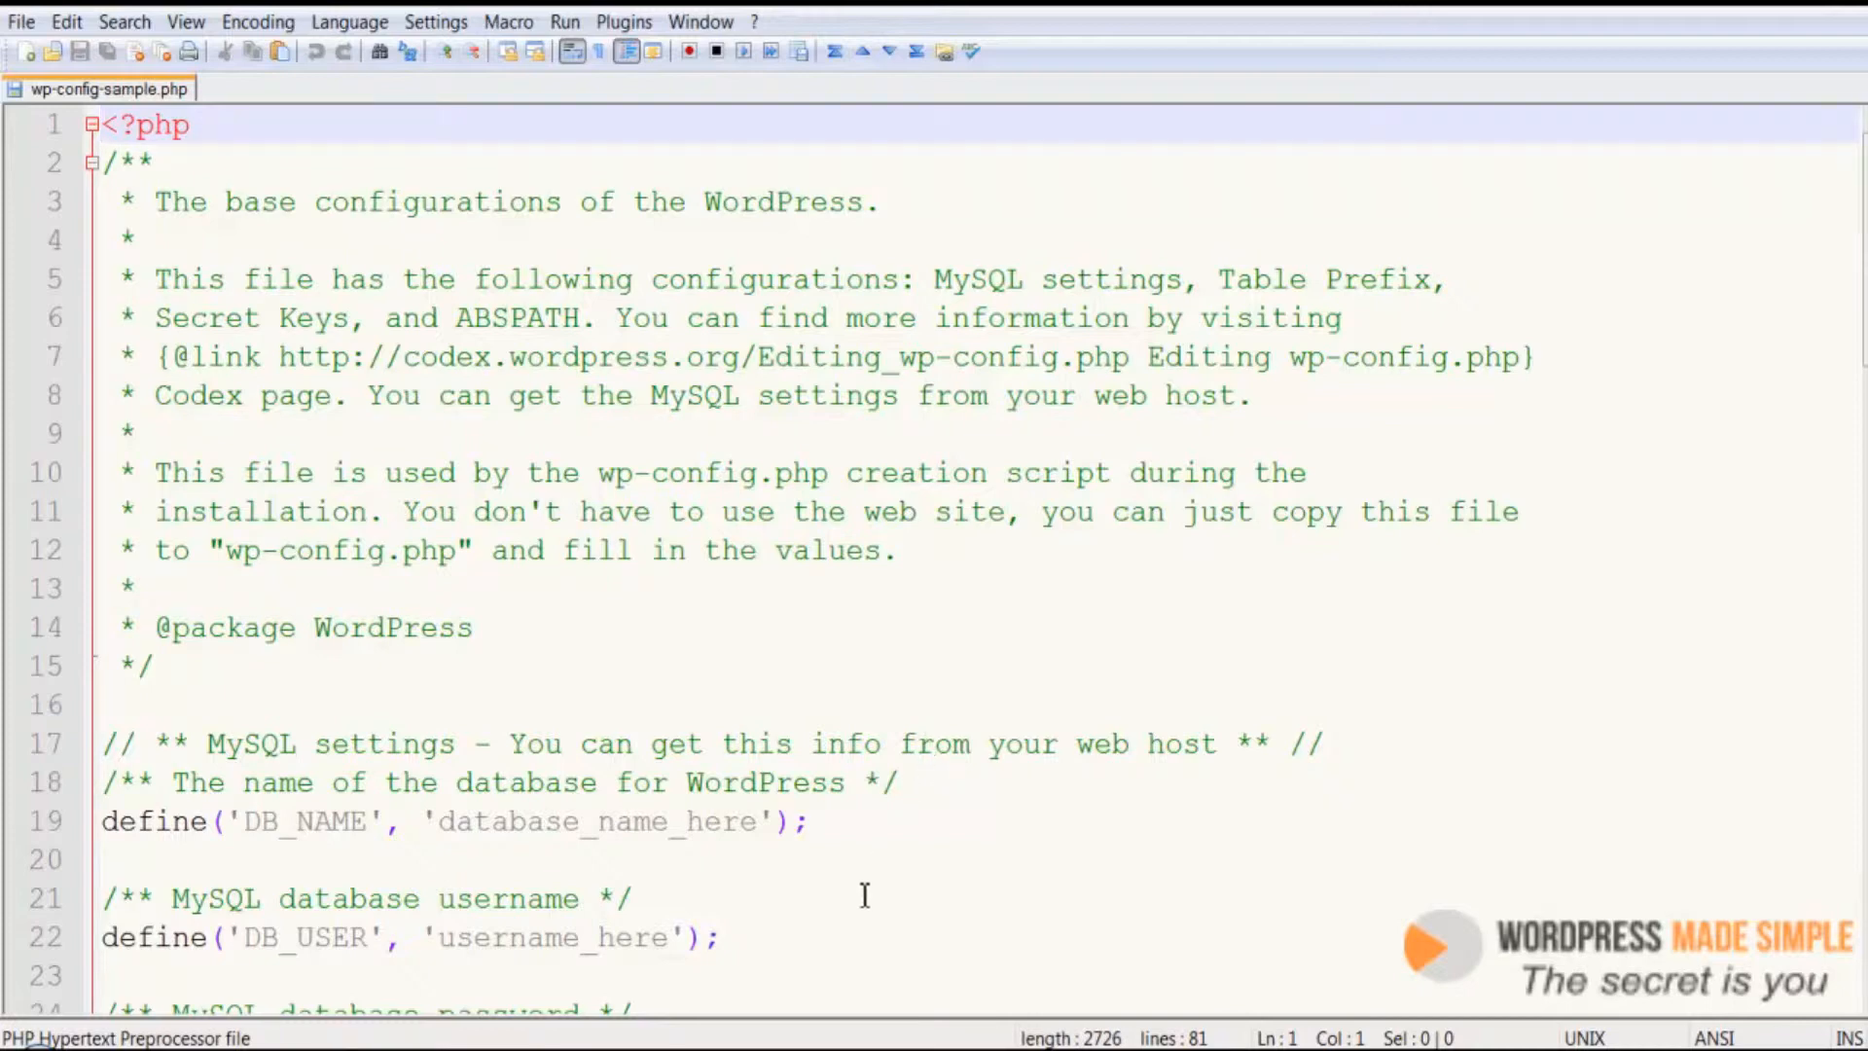
# Place the Notepad file with the database credentials and the config file side by side
pyautogui.click(779, 1049)
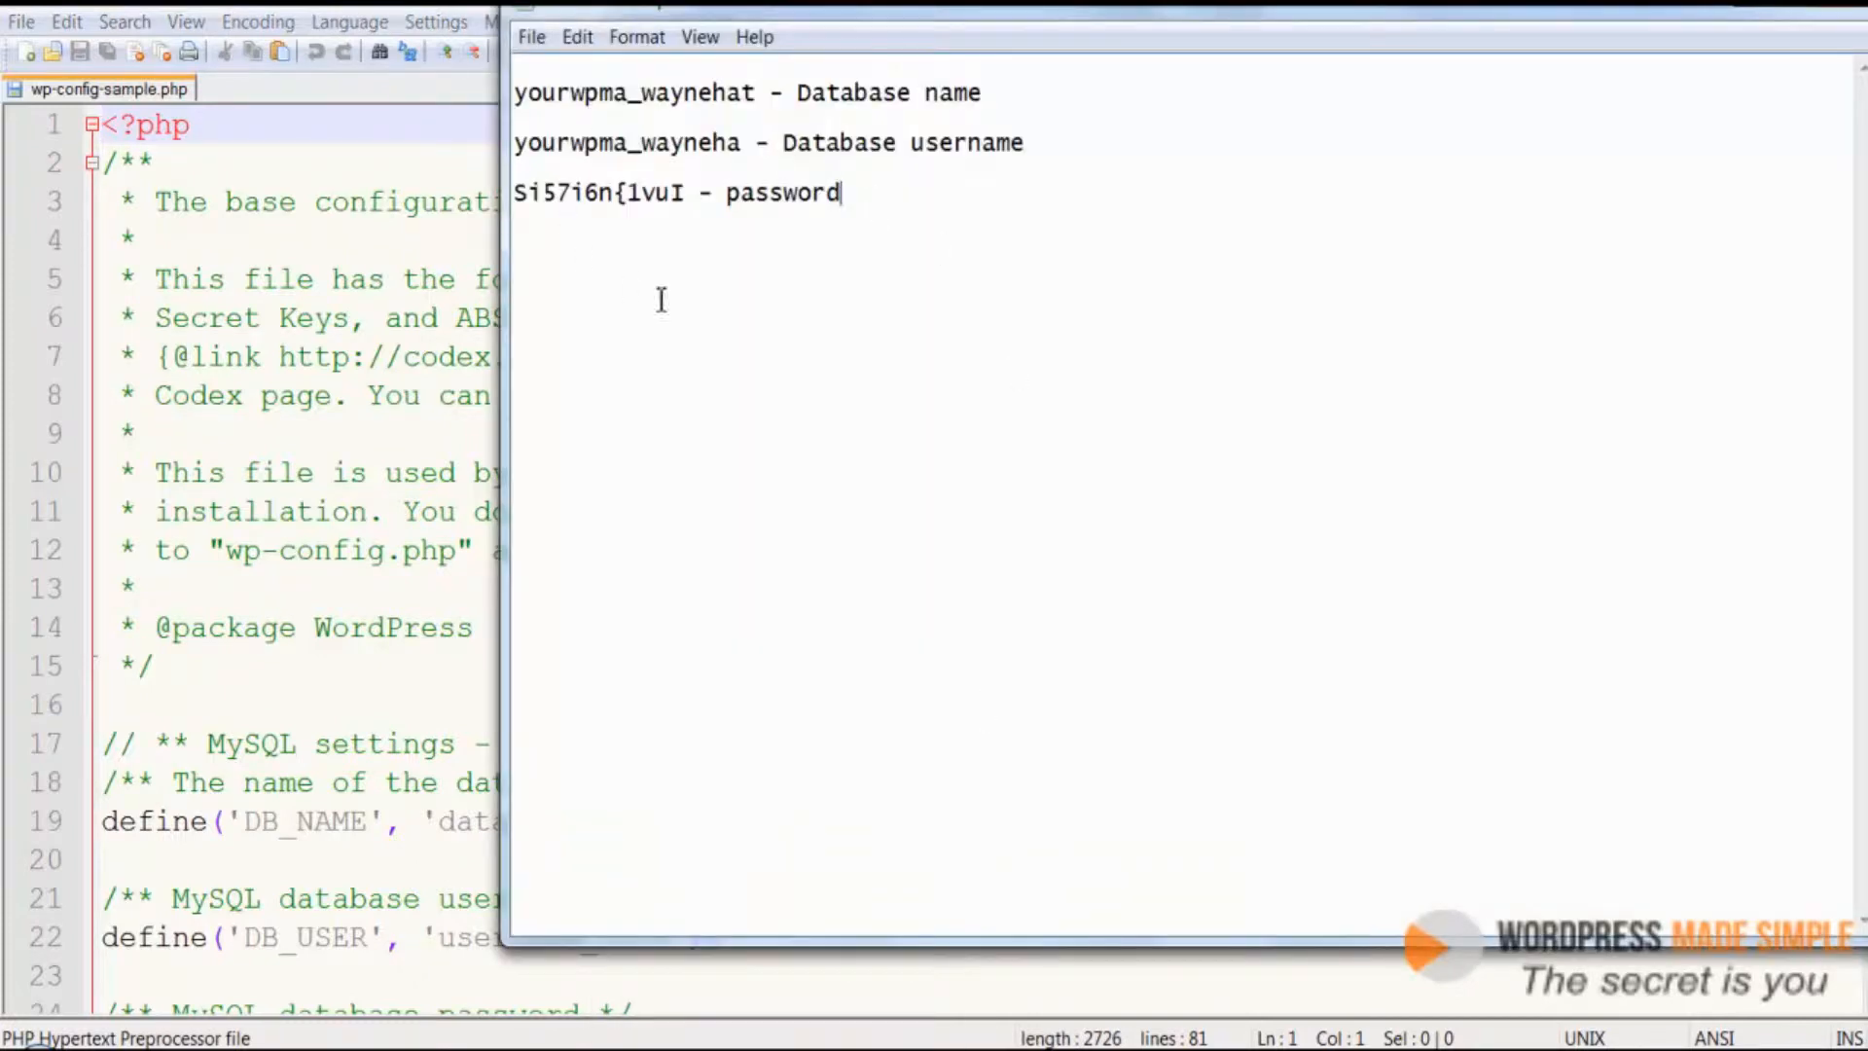
pyautogui.moveTo(631, 8); pyautogui.dragTo(1867, 11)
pyautogui.moveTo(584, 4); pyautogui.dragTo(4, 2)
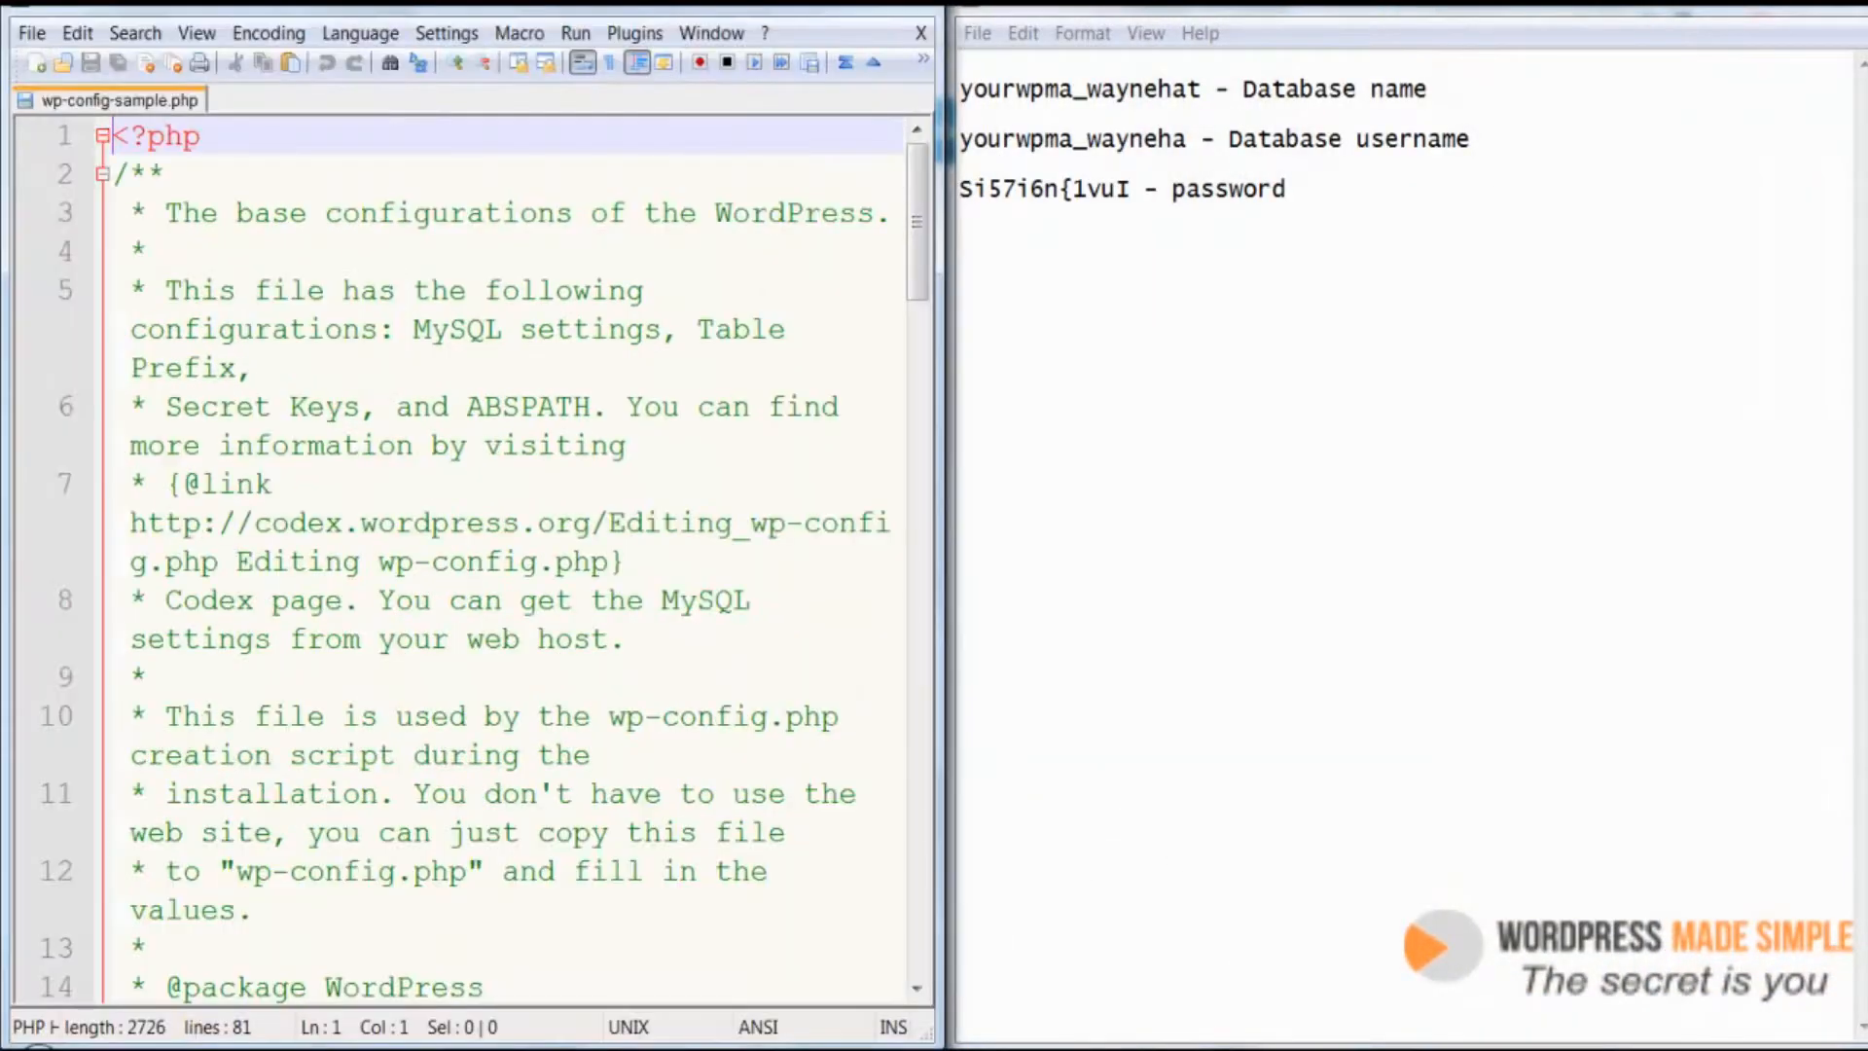
# Scroll to the MySQL settings in the config file and compare them with the saved database credentials
pyautogui.scroll(-3, 499, 394)
pyautogui.scroll(-2, 499, 394)
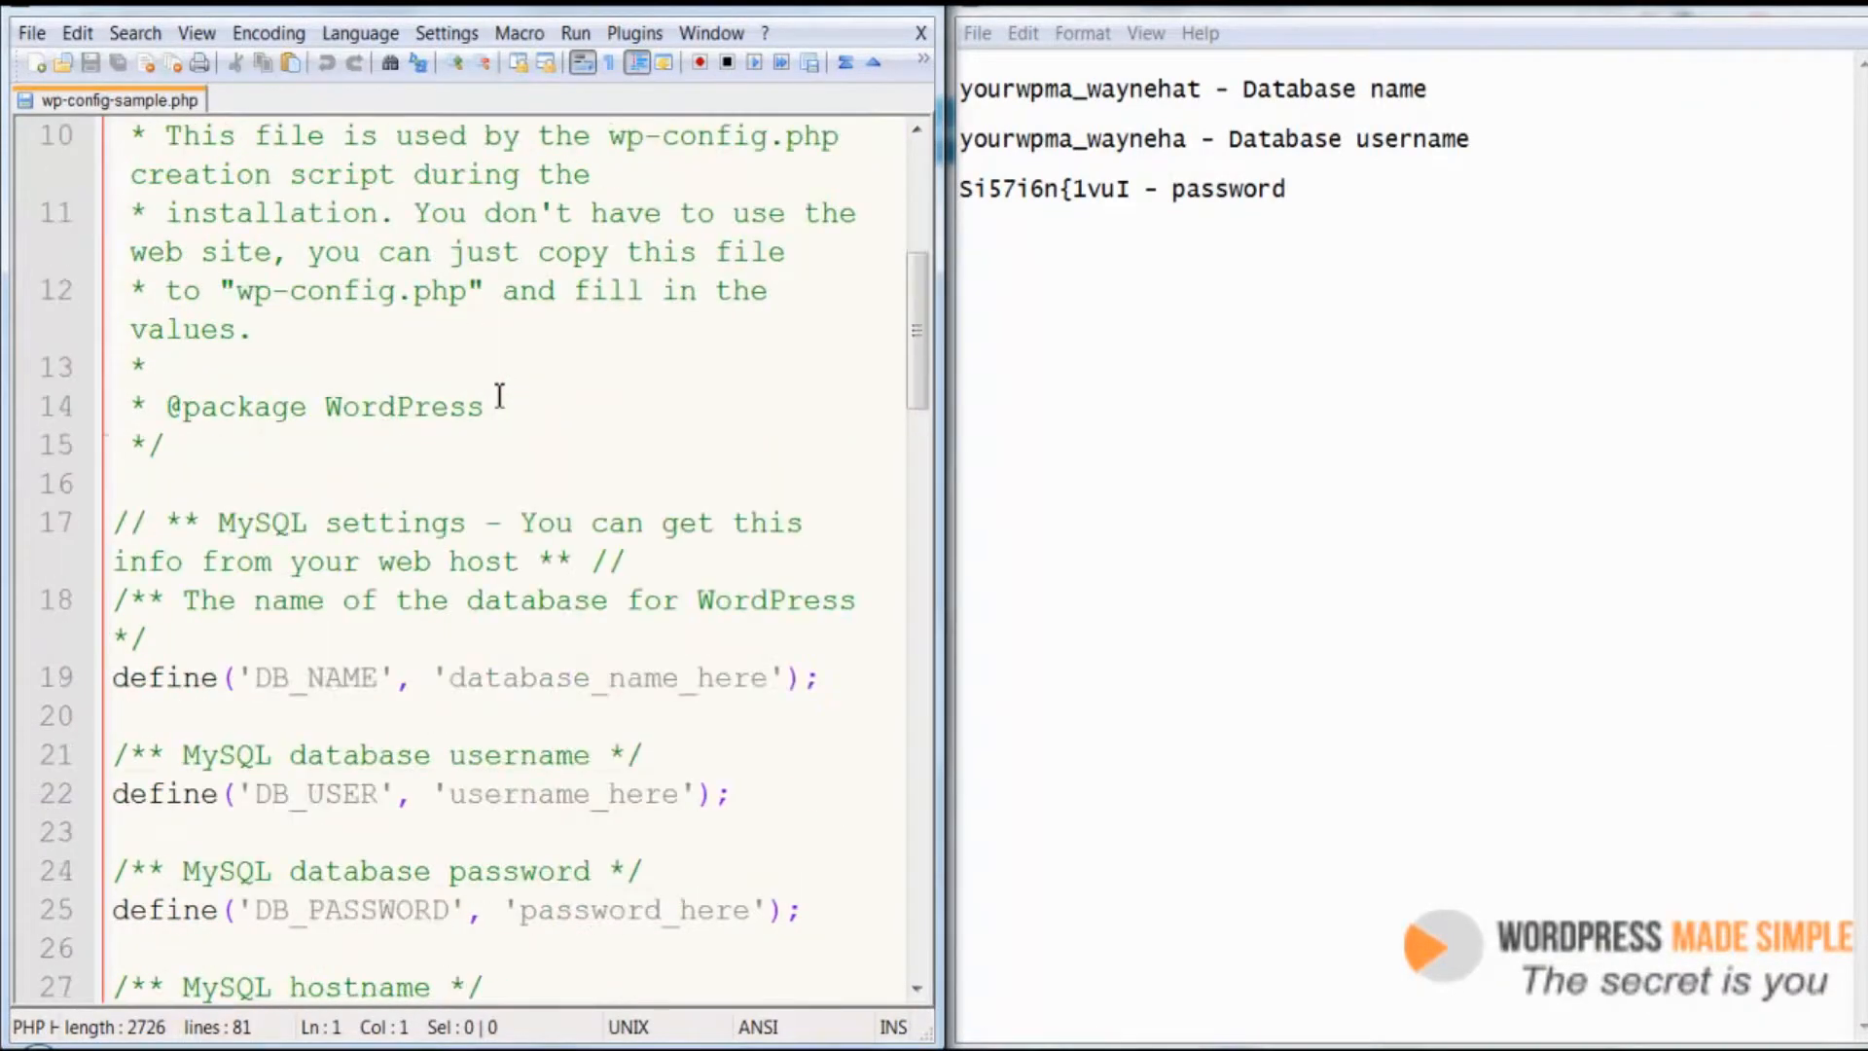
pyautogui.scroll(1, 499, 396)
pyautogui.moveTo(1104, 5); pyautogui.dragTo(1867, 3)
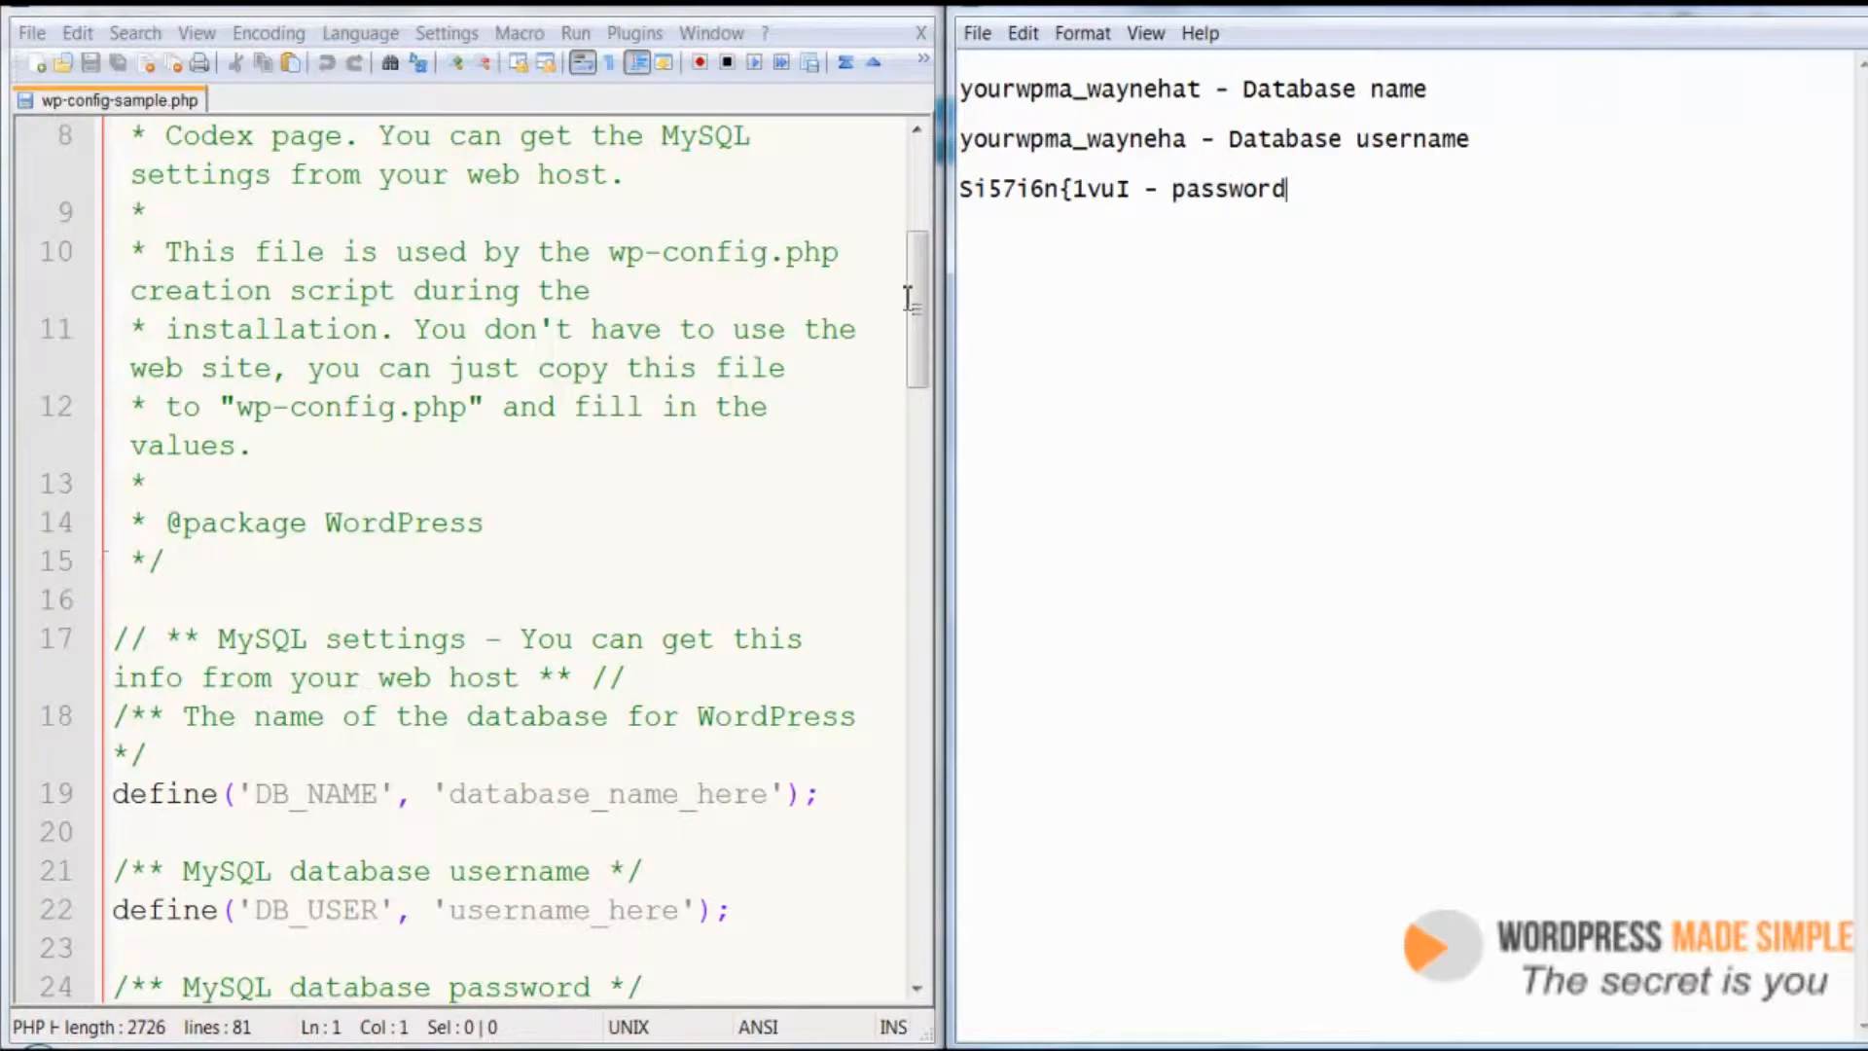
pyautogui.scroll(-2, 913, 306)
pyautogui.click(1464, 92)
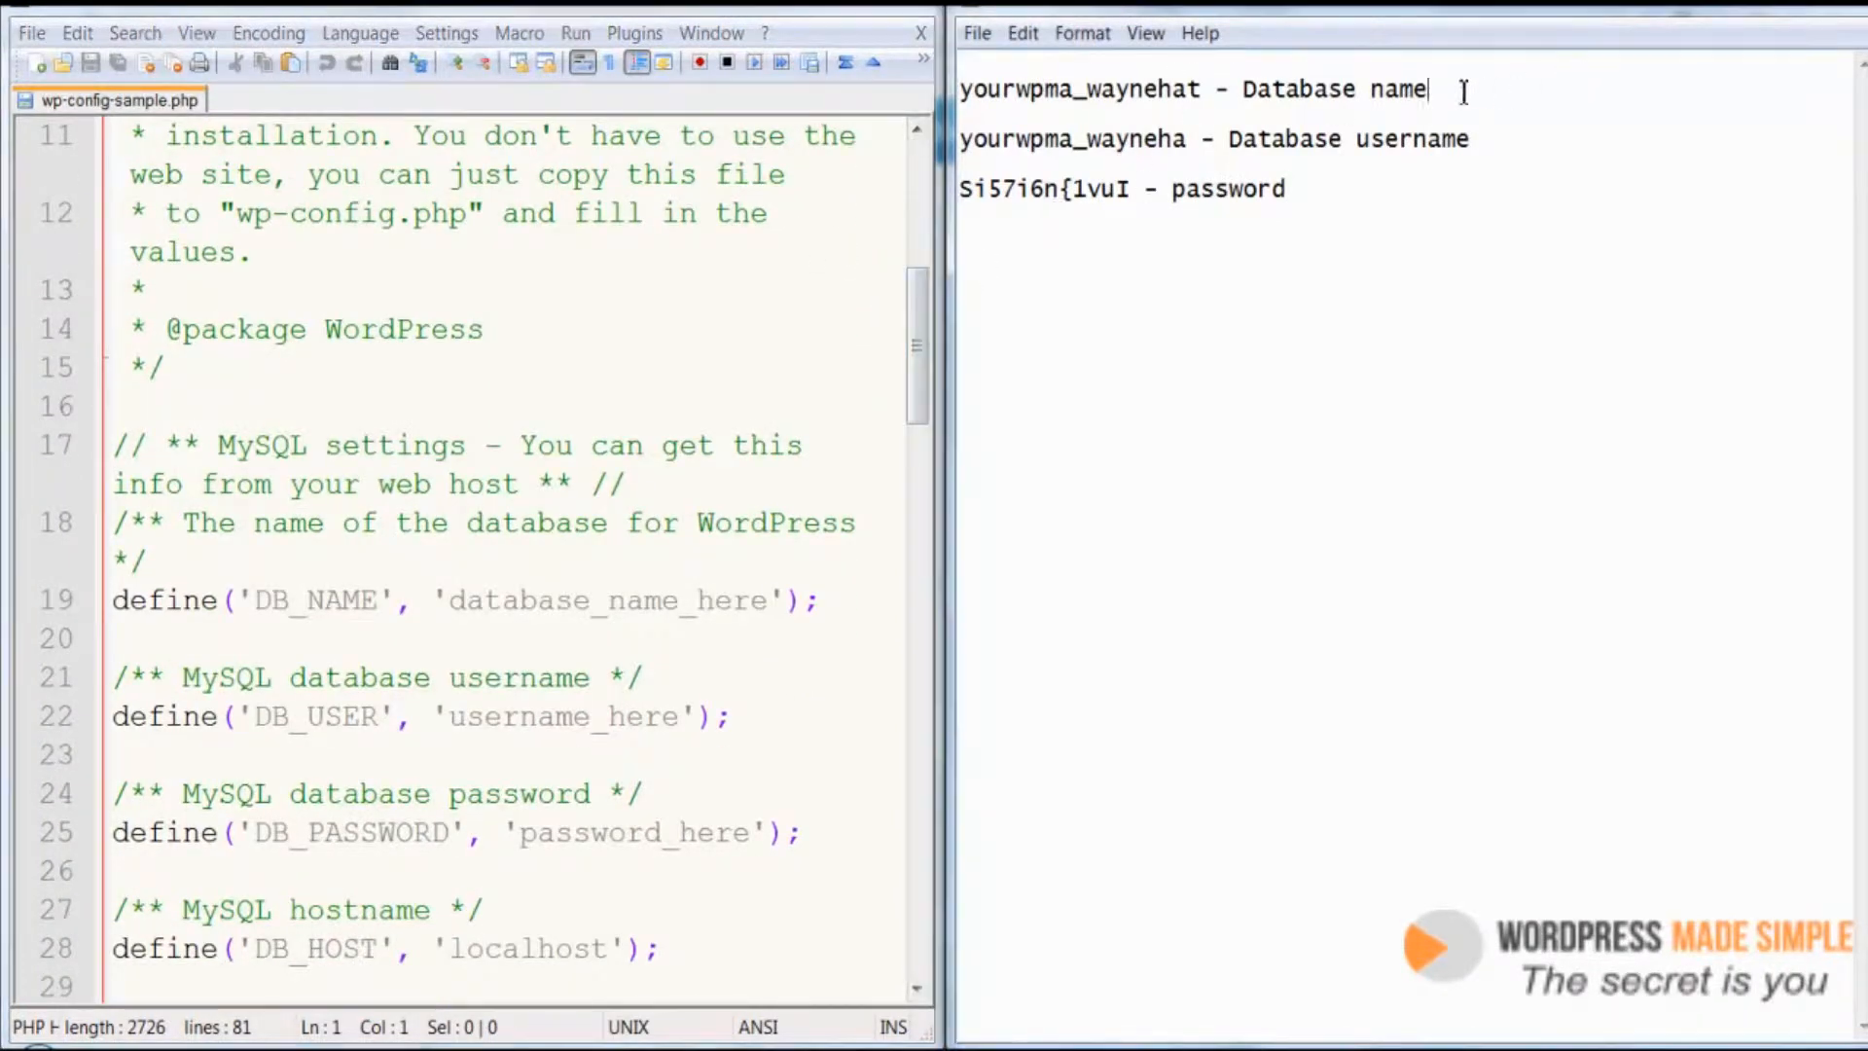
pyautogui.moveTo(1464, 92)
pyautogui.mouseDown()
pyautogui.moveTo(1119, 87)
pyautogui.moveTo(1428, 88)
pyautogui.mouseUp()
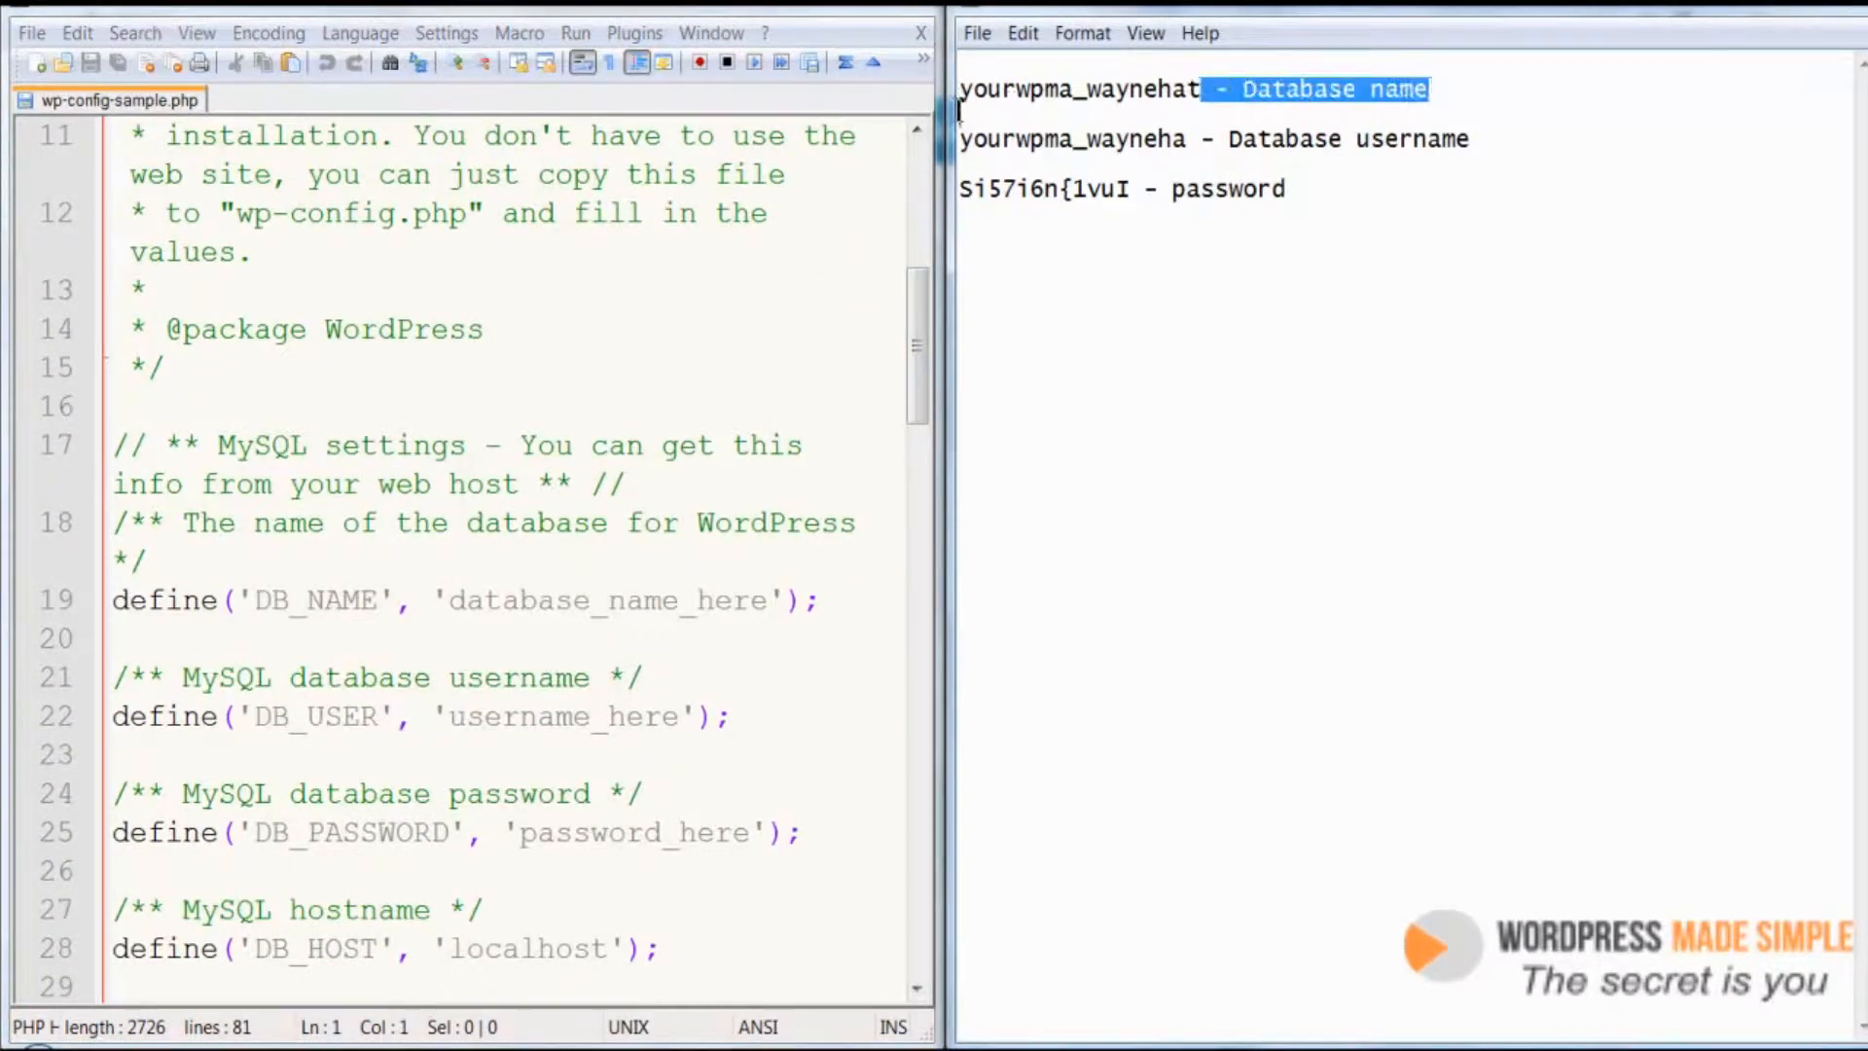
pyautogui.click(1200, 247)
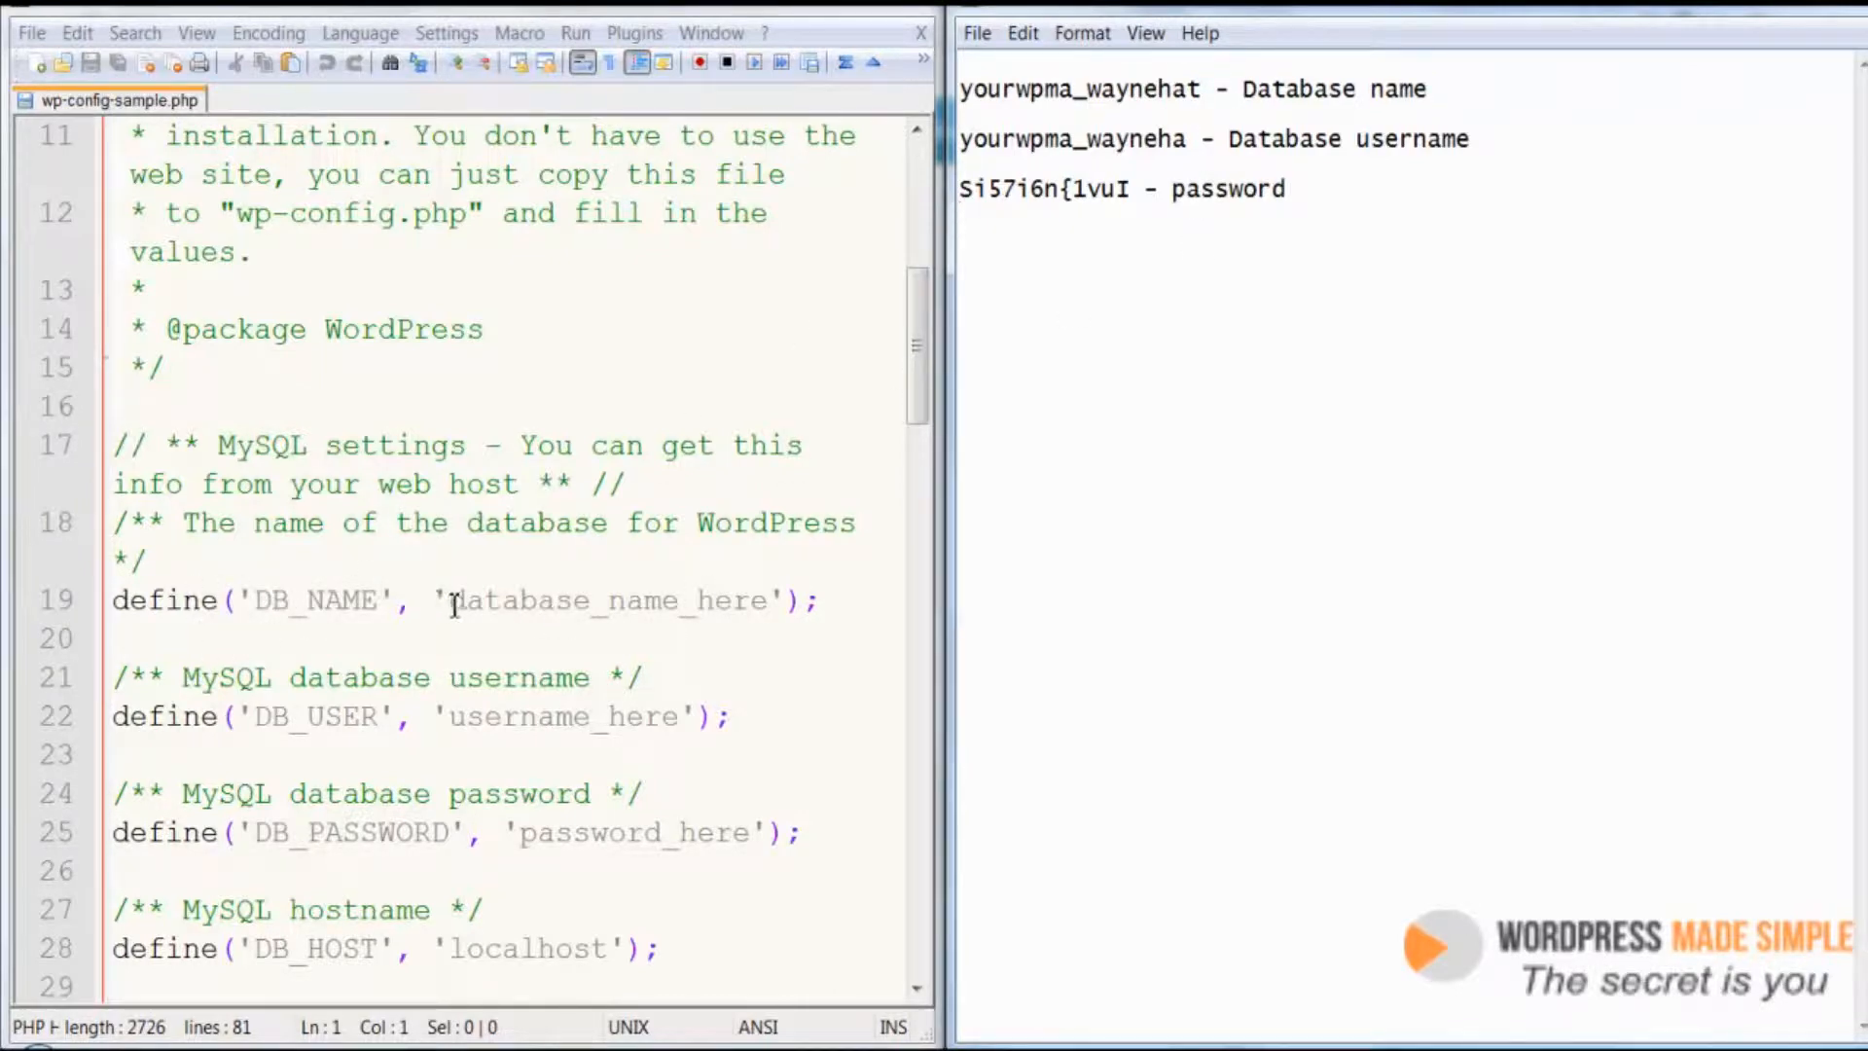
# Replace the DB_NAME placeholder in the config file with the database name copied from the Notepad file
pyautogui.moveTo(449, 600); pyautogui.dragTo(770, 605)
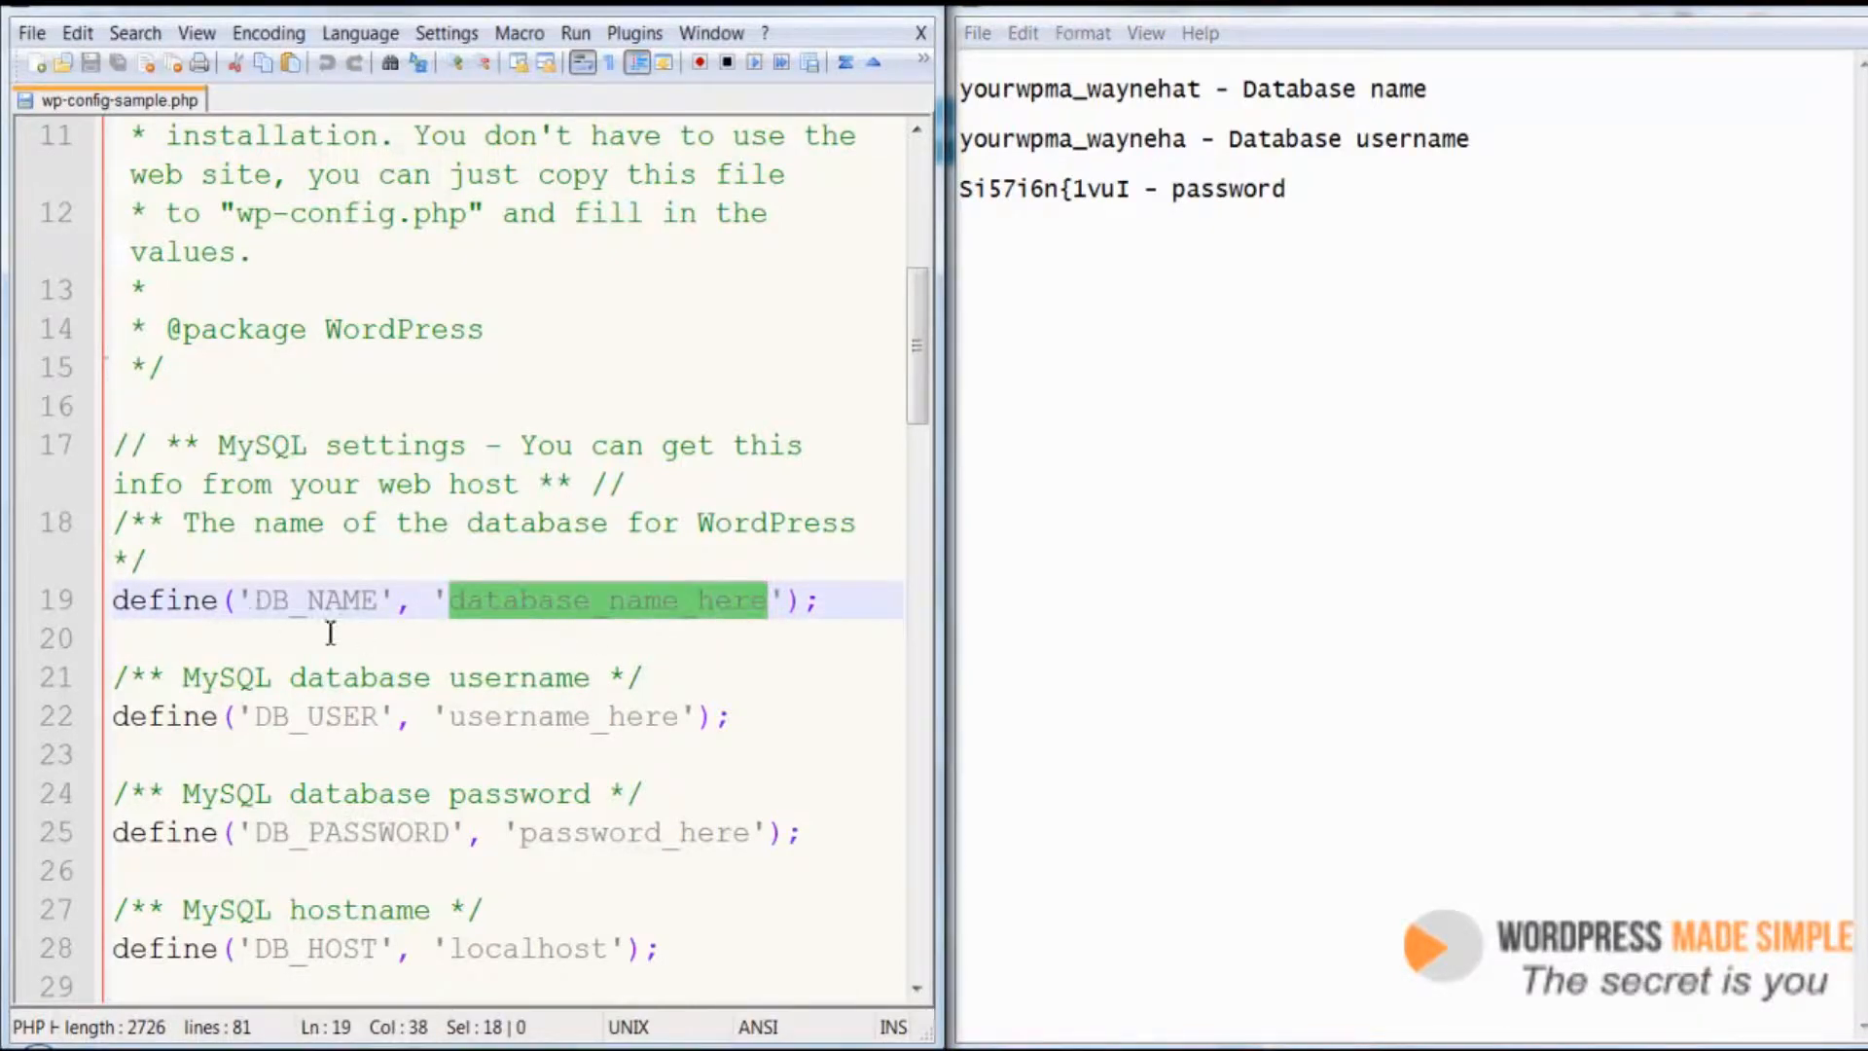
pyautogui.click(264, 602)
pyautogui.moveTo(263, 603); pyautogui.dragTo(381, 605)
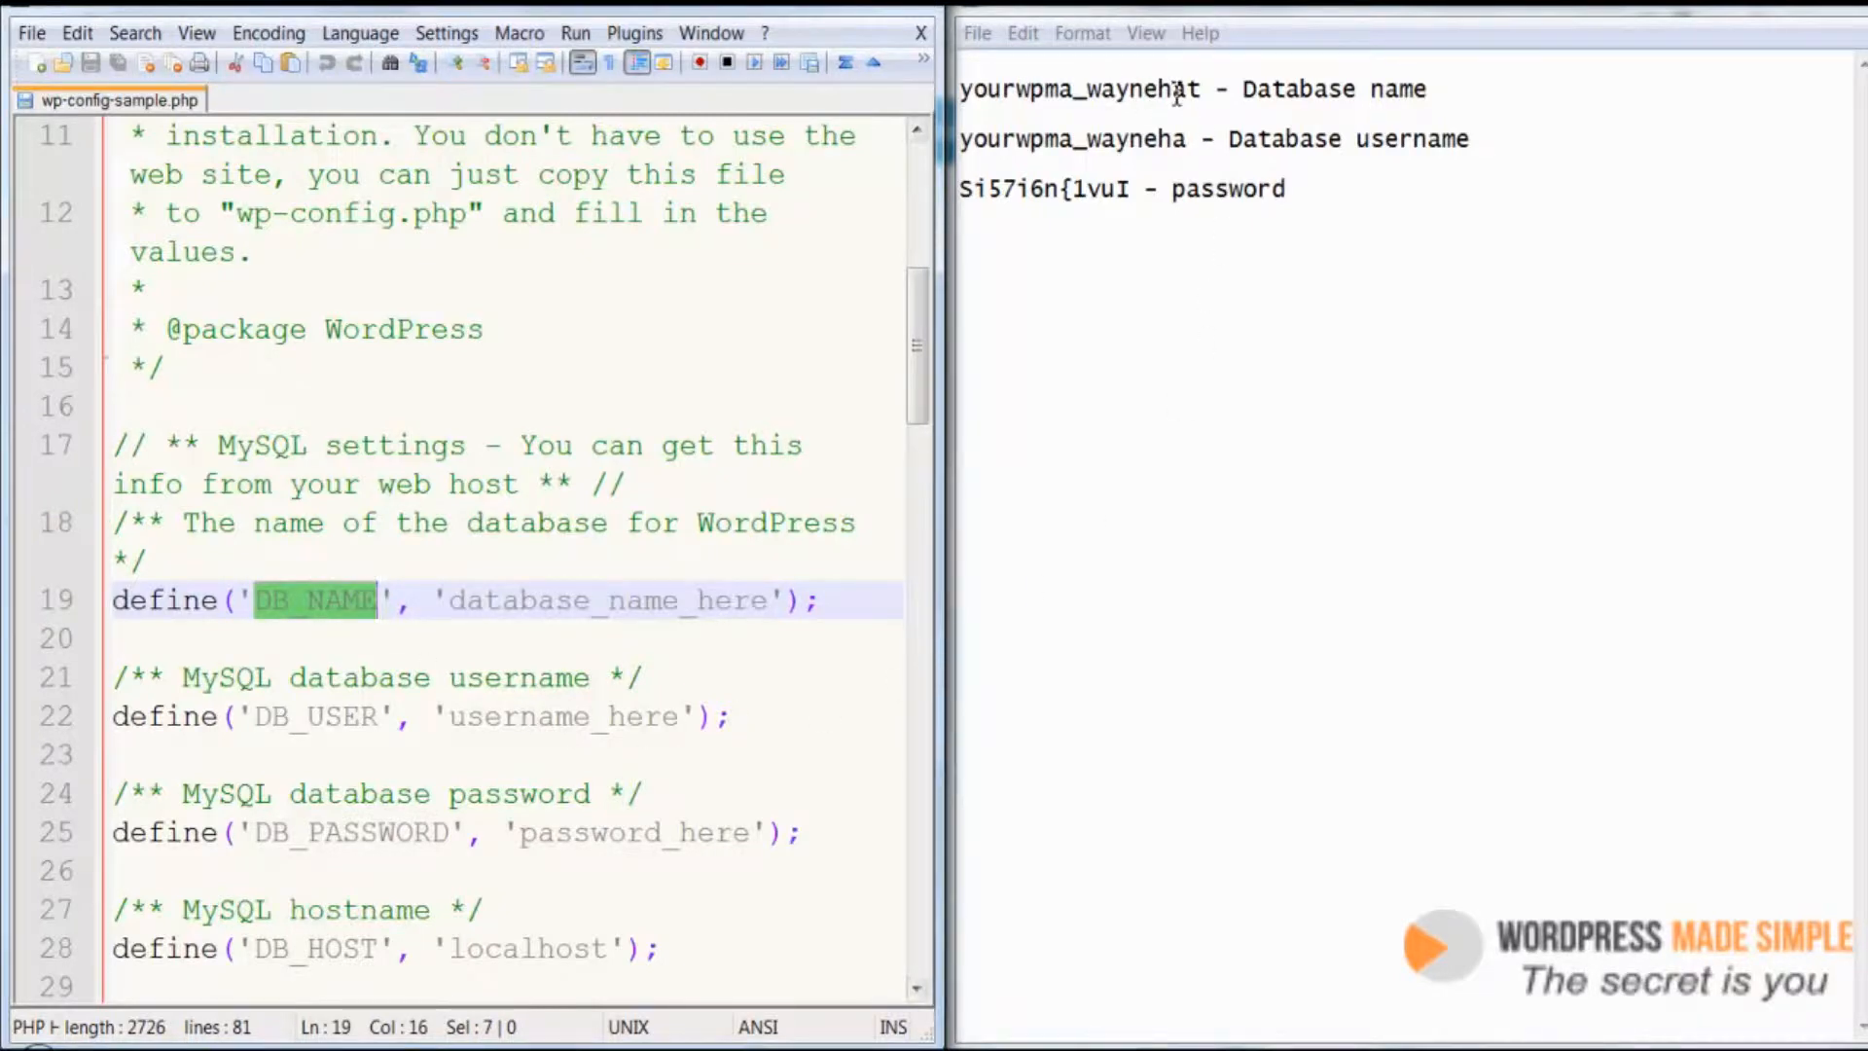
pyautogui.moveTo(1214, 89); pyautogui.dragTo(966, 92)
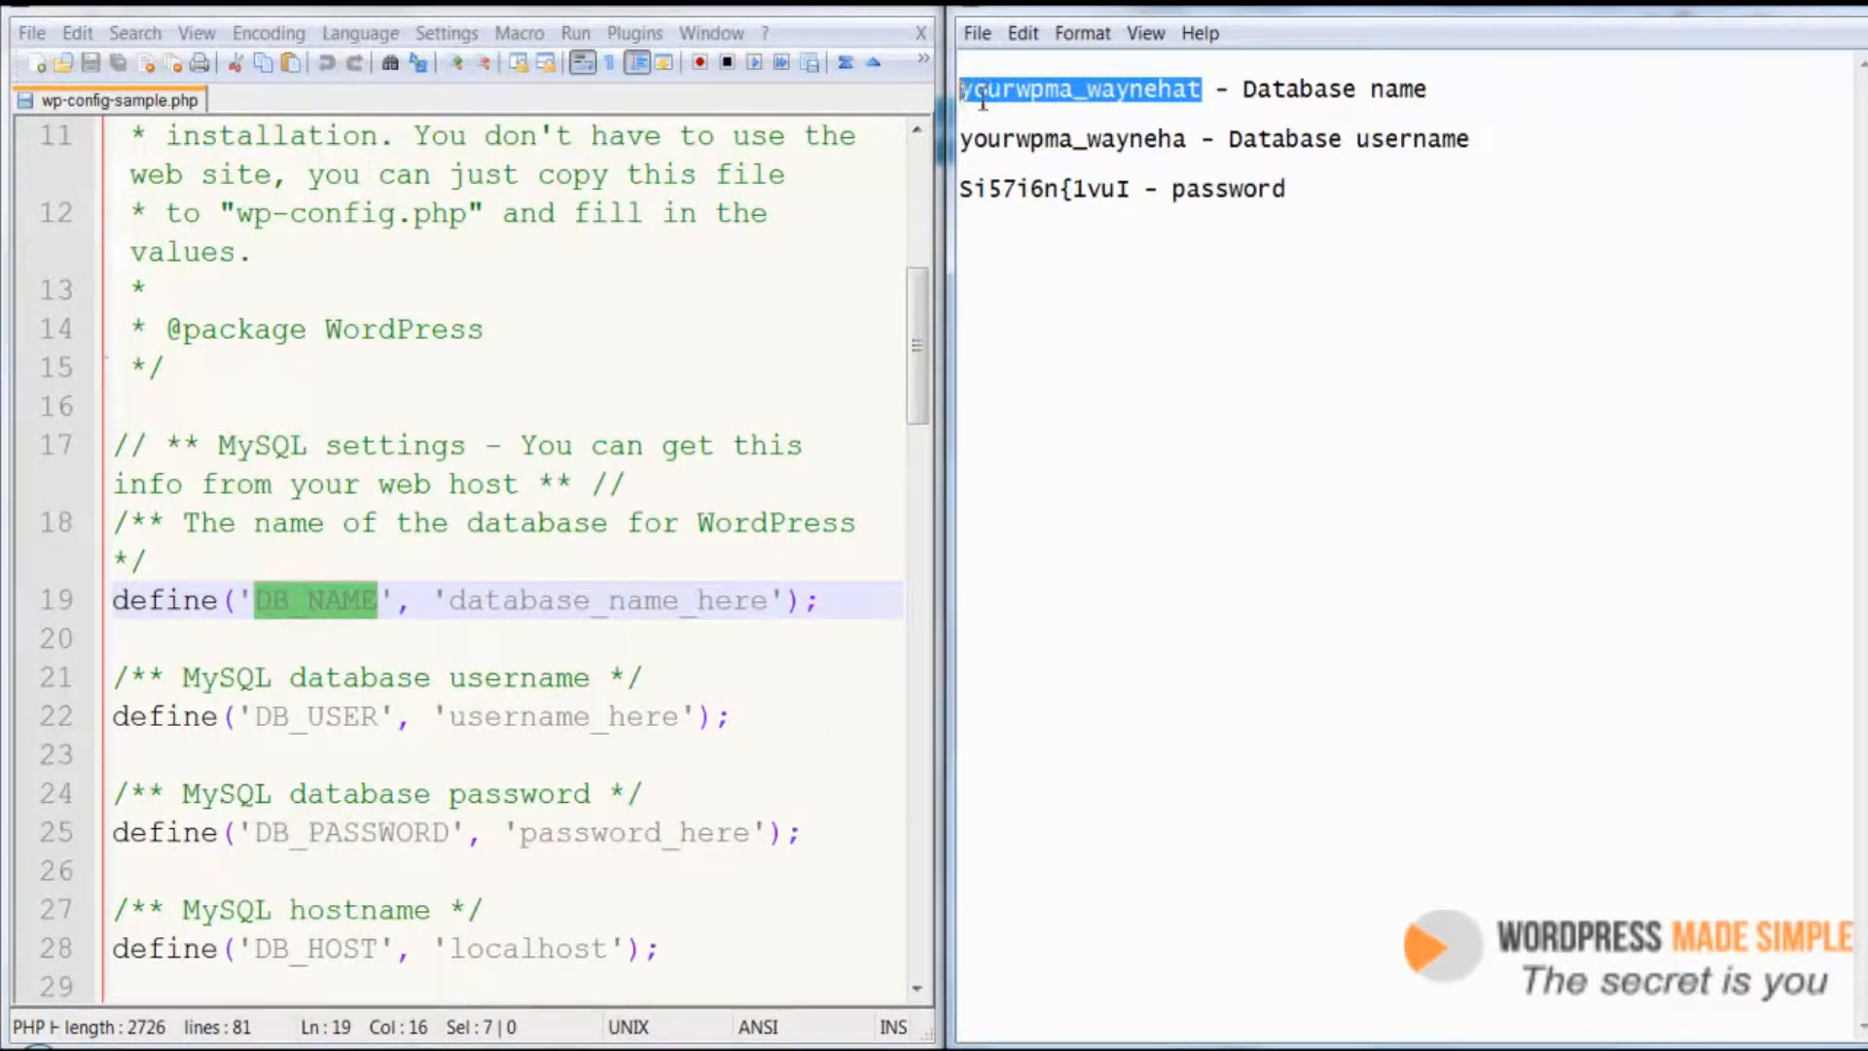
pyautogui.rightClick(1014, 86)
pyautogui.click(1080, 179)
pyautogui.moveTo(777, 613); pyautogui.dragTo(451, 603)
pyautogui.rightClick(464, 602)
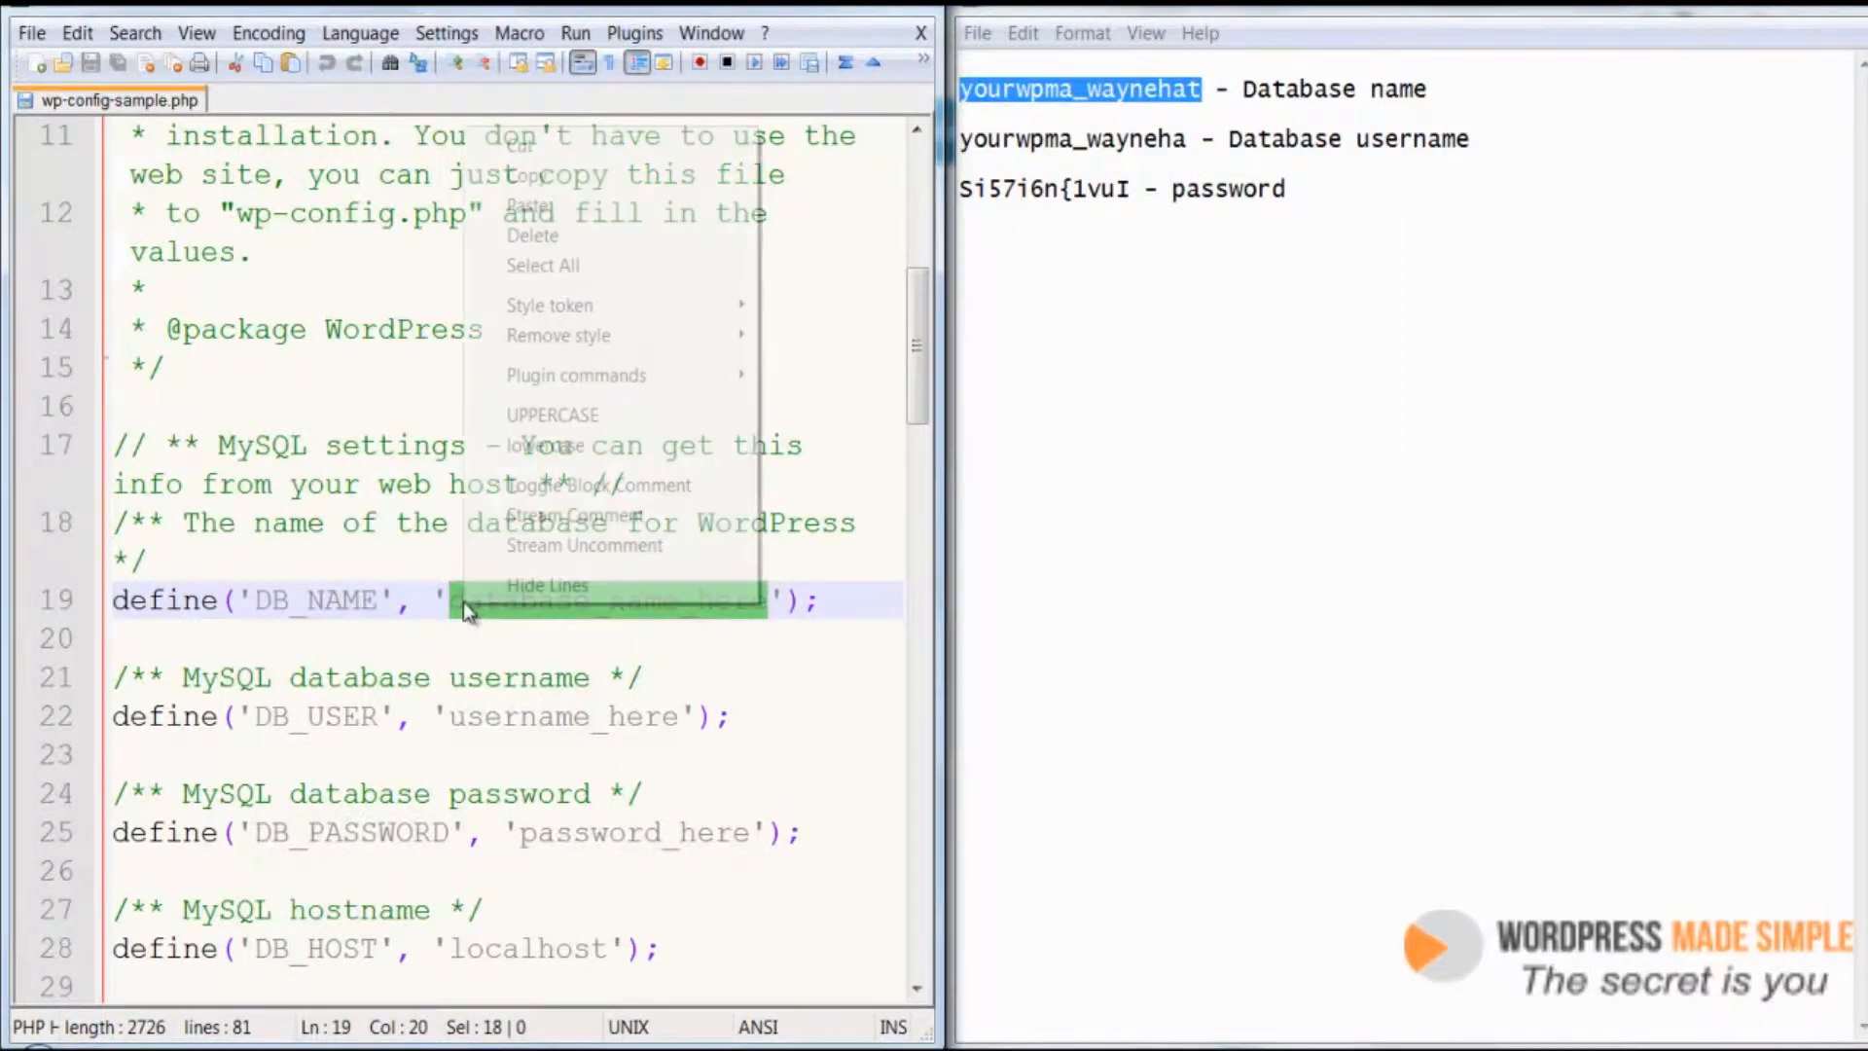
pyautogui.click(584, 206)
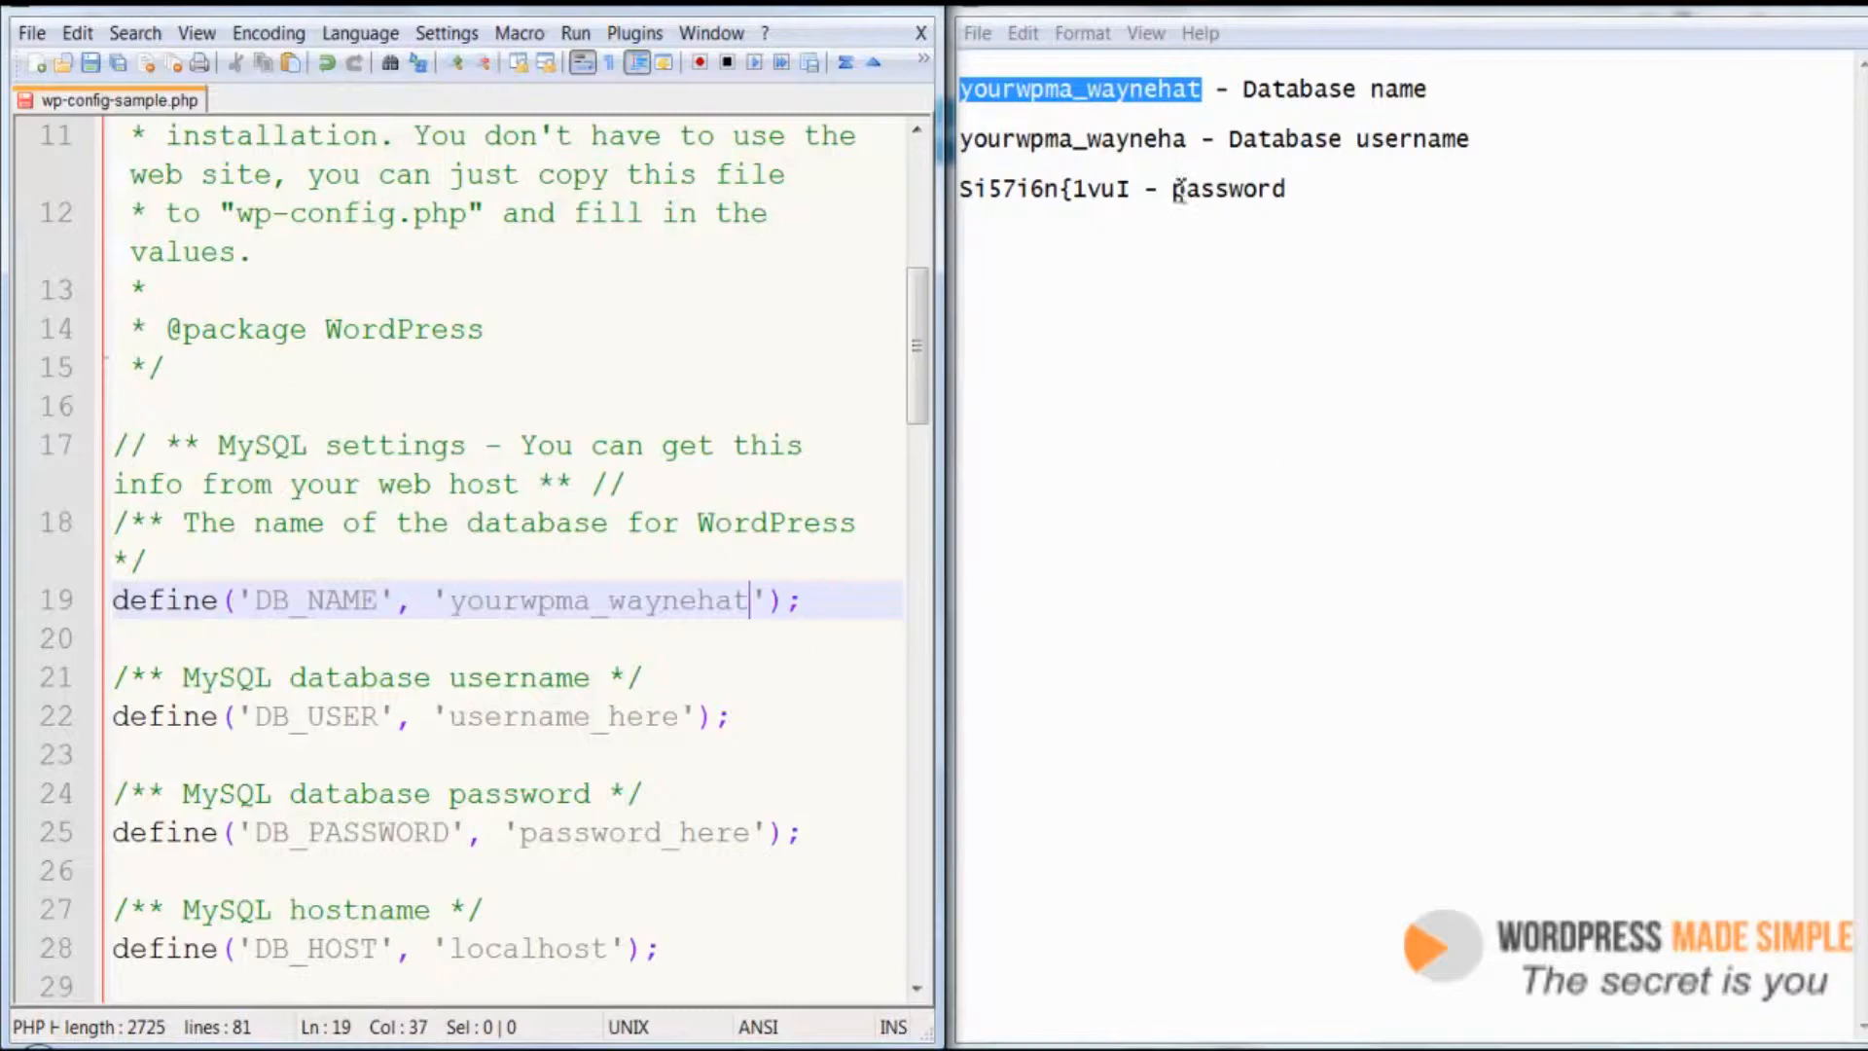
# Replace the DB_USER placeholder with the database username copied from the Notepad file
pyautogui.click(1192, 143)
pyautogui.moveTo(1192, 143); pyautogui.dragTo(955, 136)
pyautogui.rightClick(1006, 148)
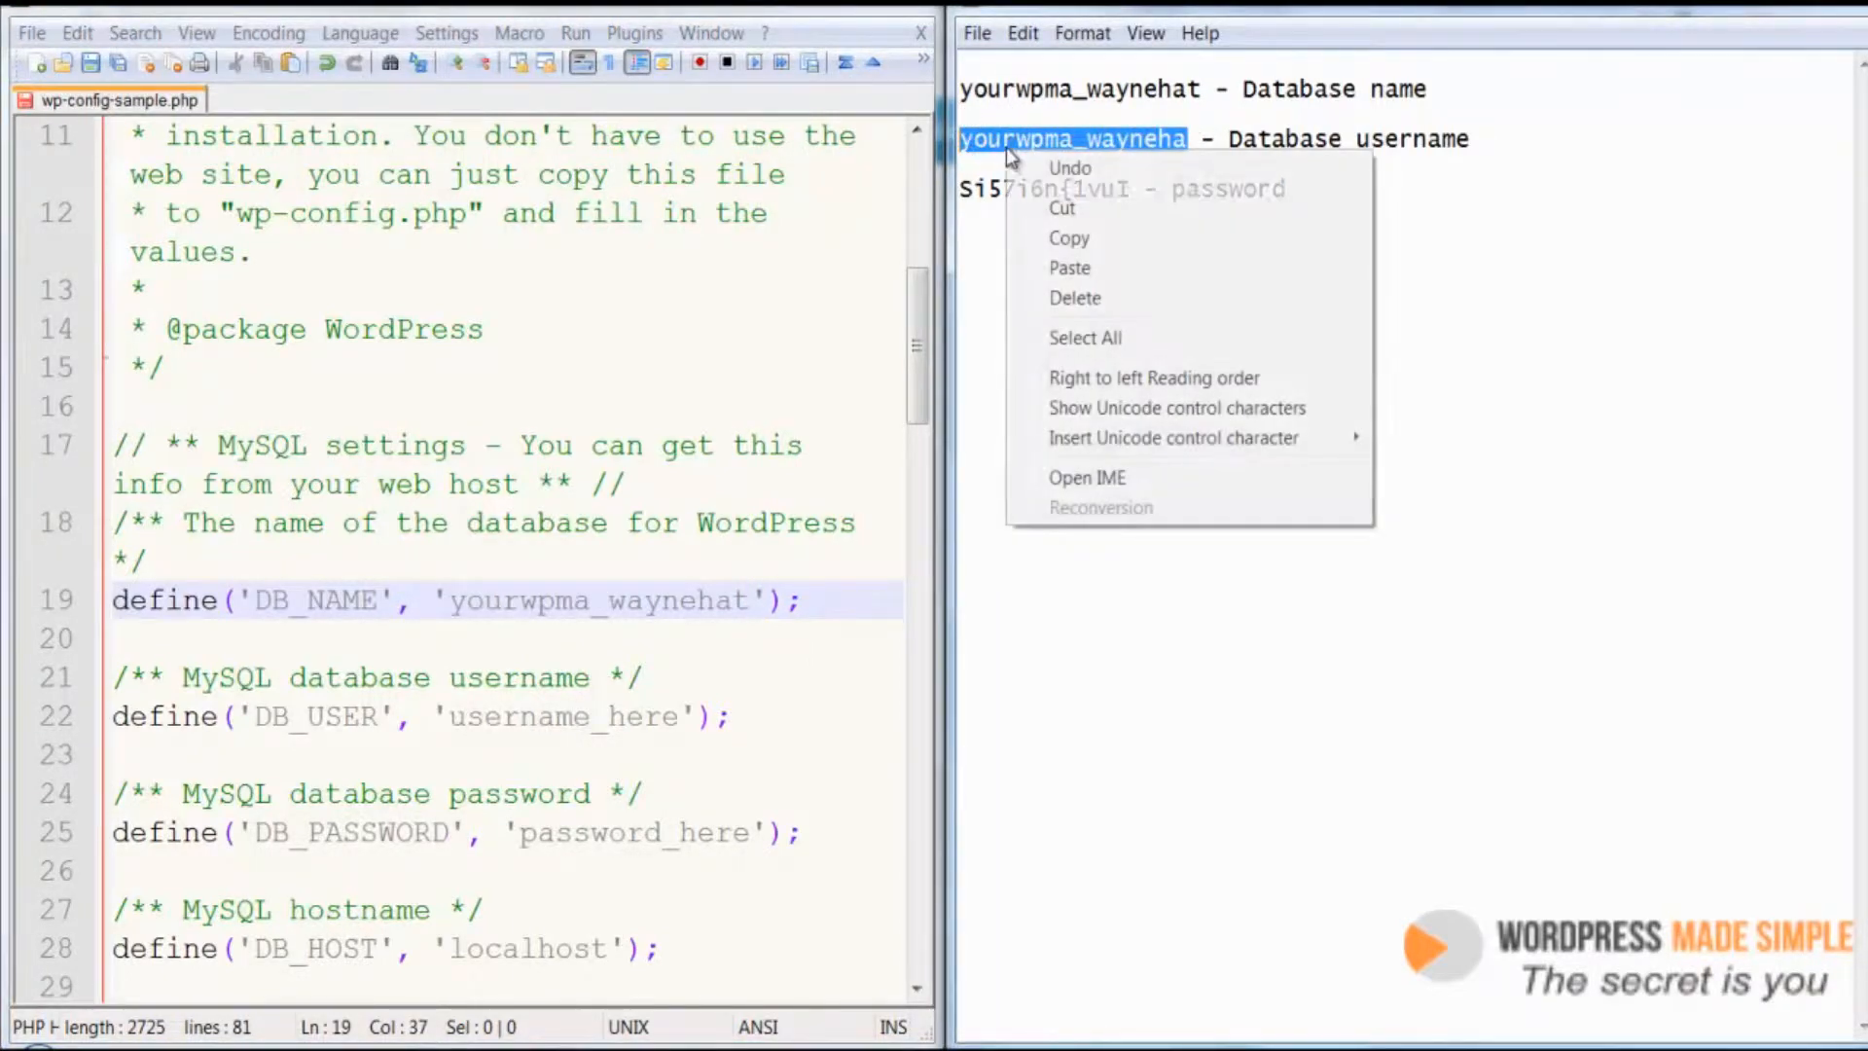
pyautogui.click(1069, 239)
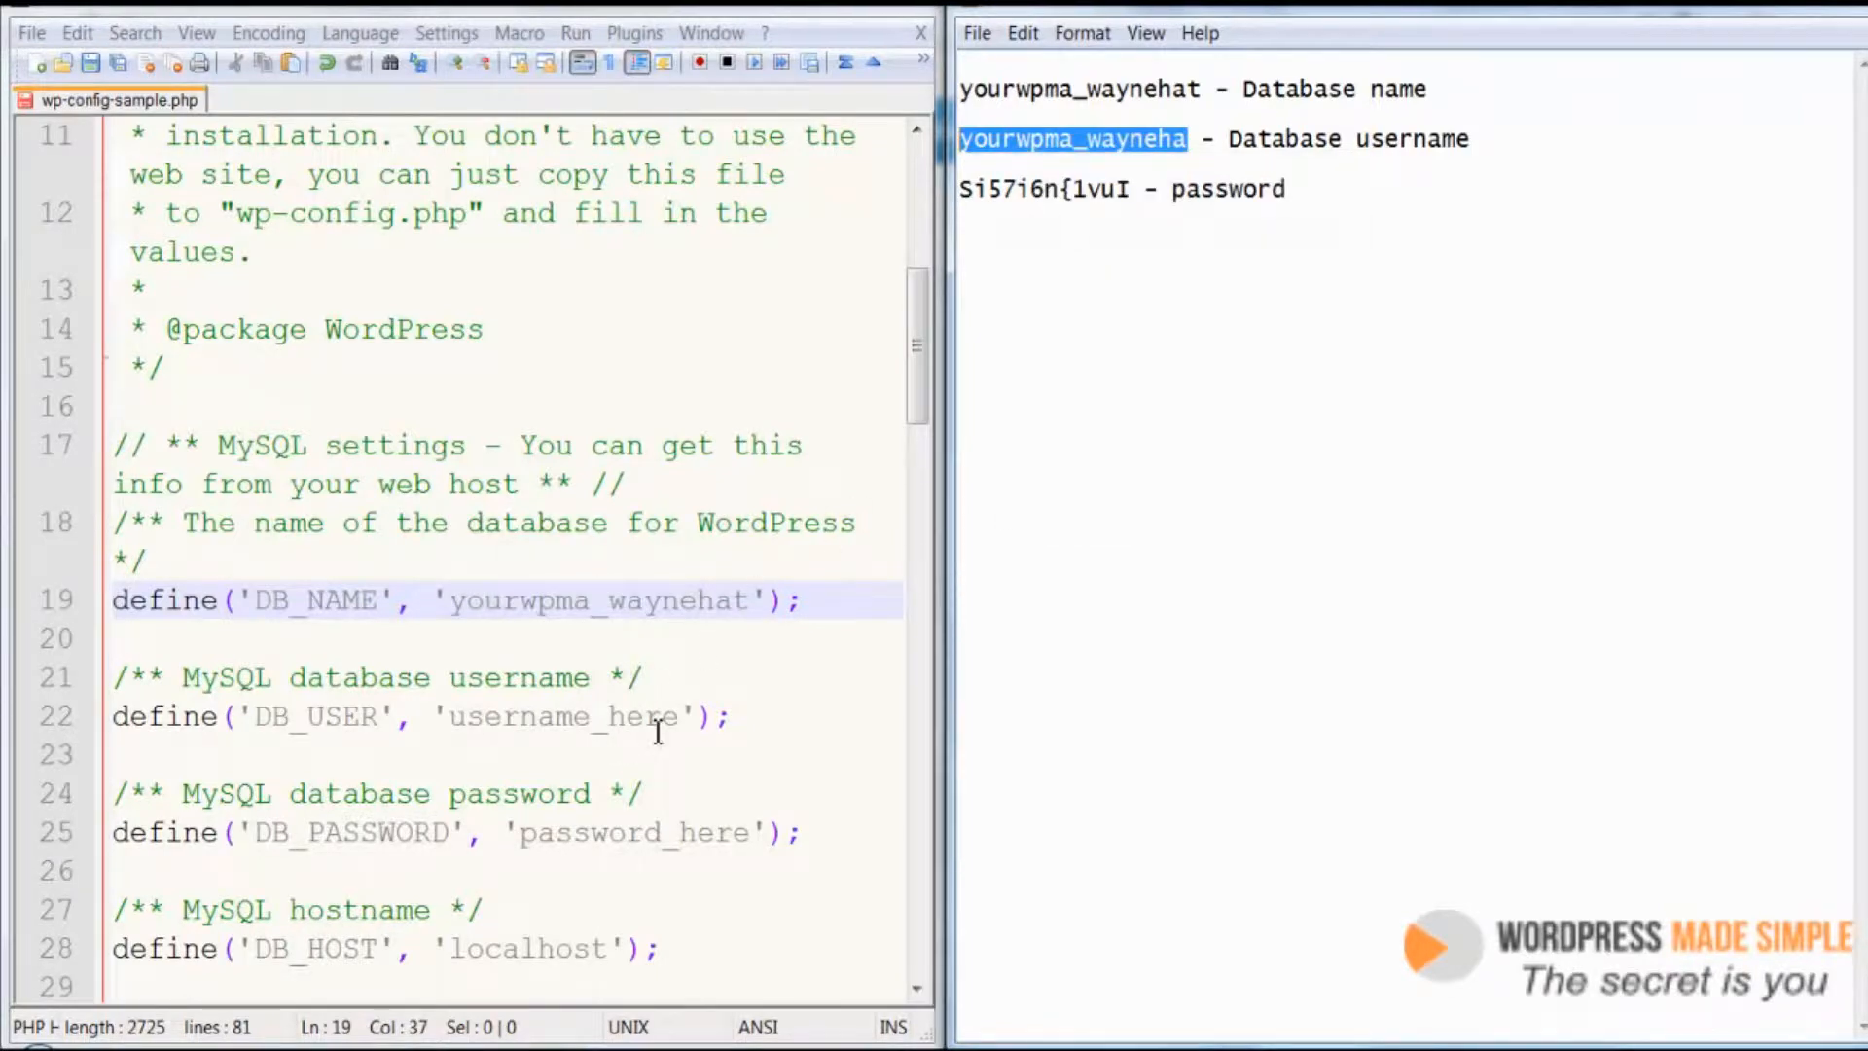
pyautogui.moveTo(678, 720); pyautogui.dragTo(455, 728)
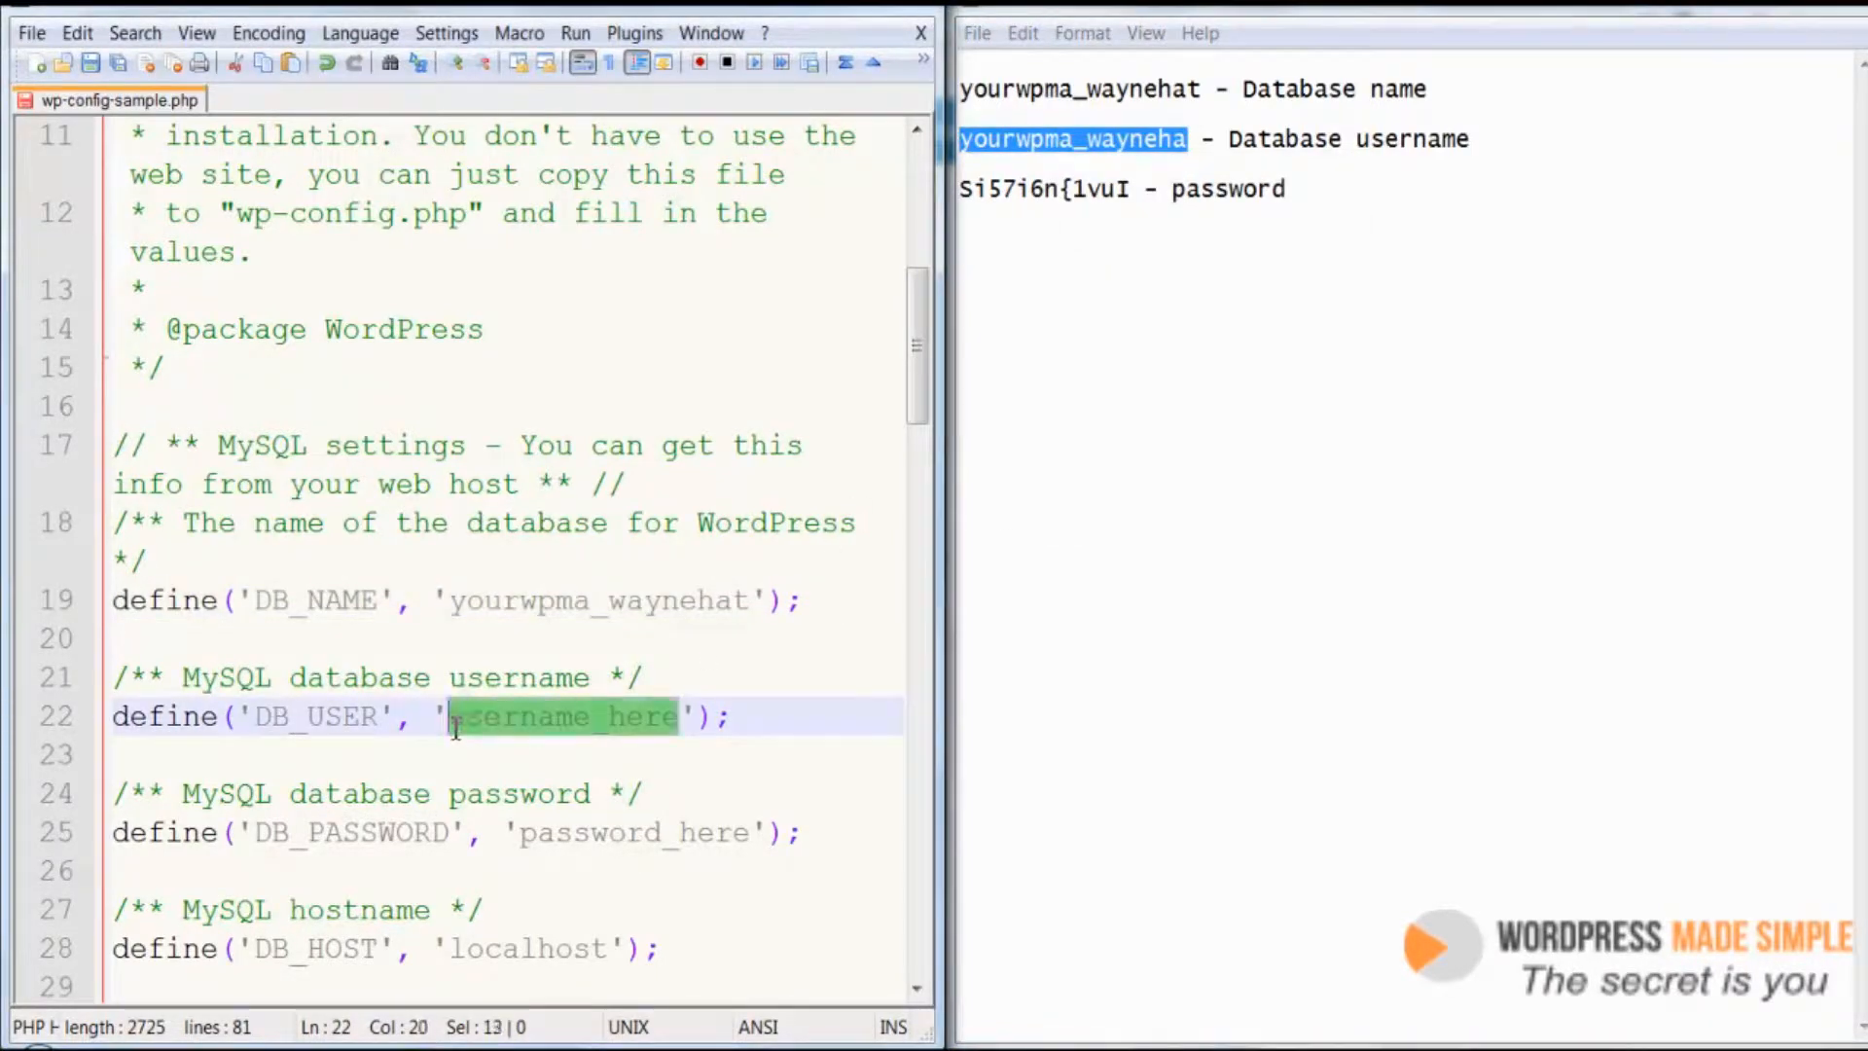
pyautogui.rightClick(482, 720)
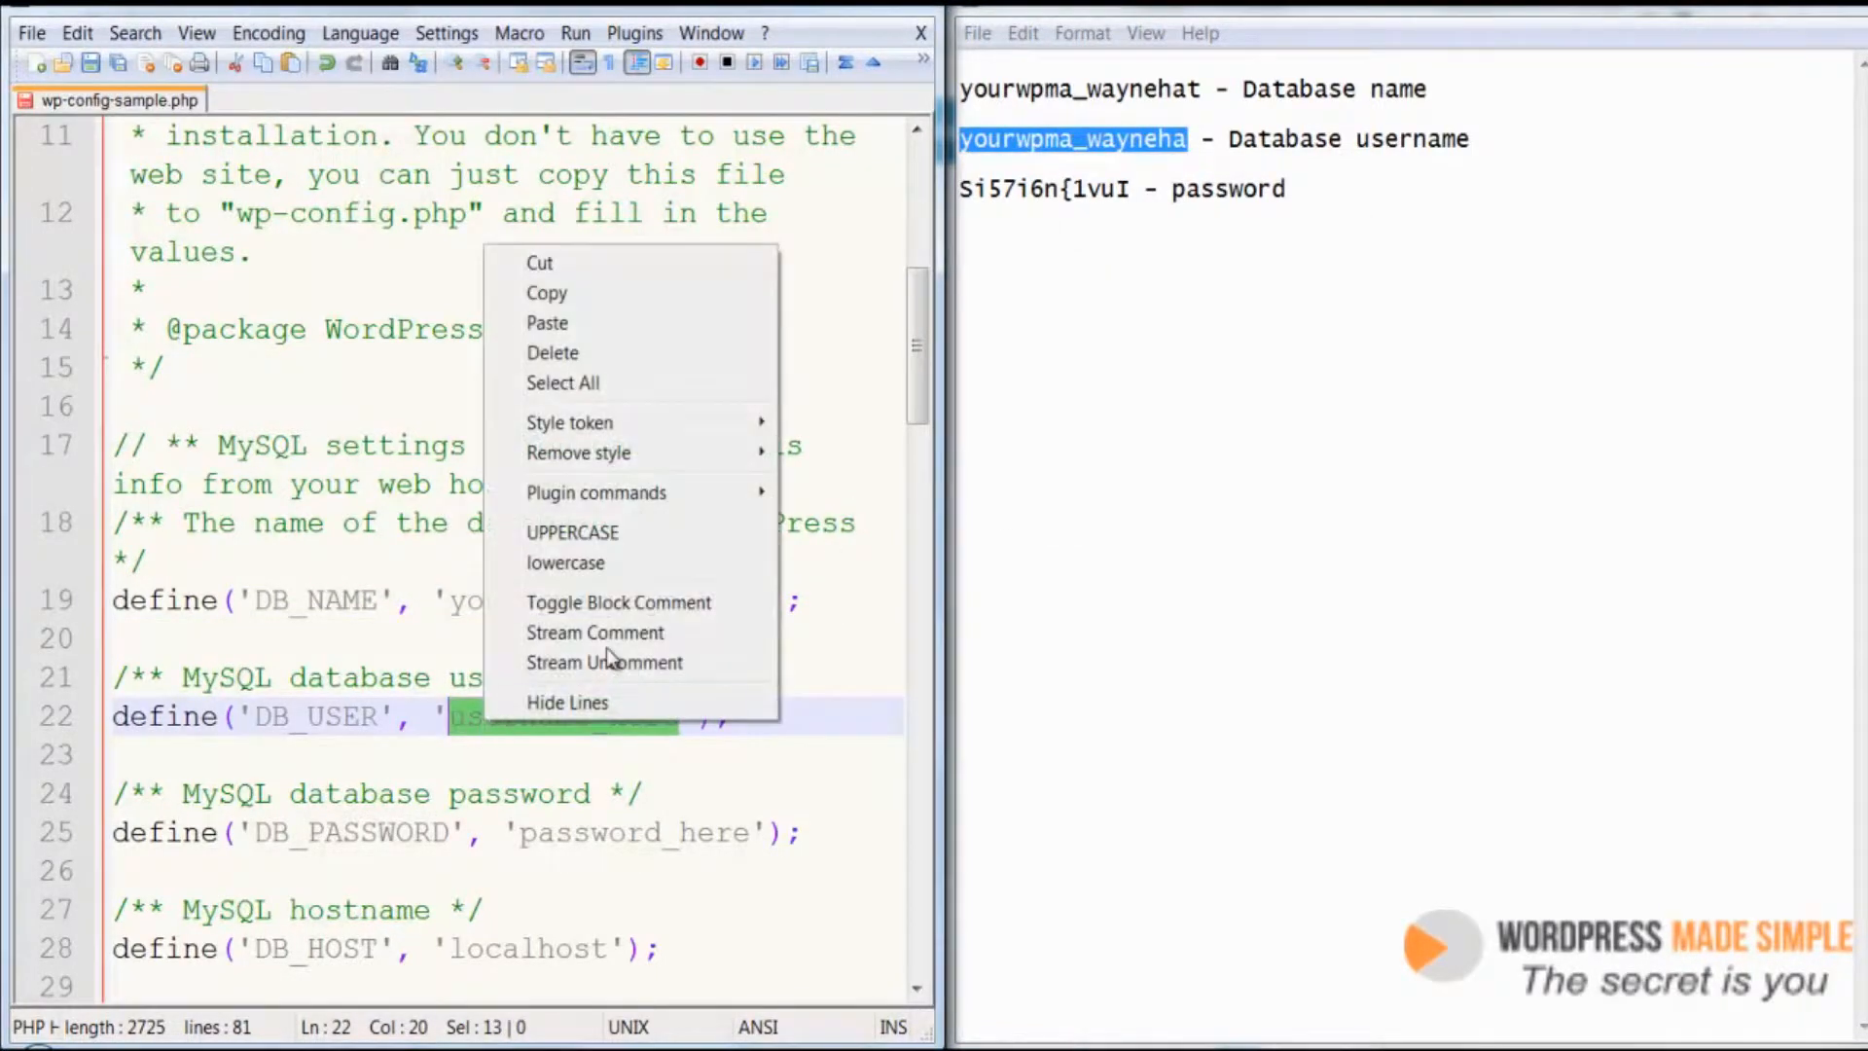
pyautogui.click(586, 323)
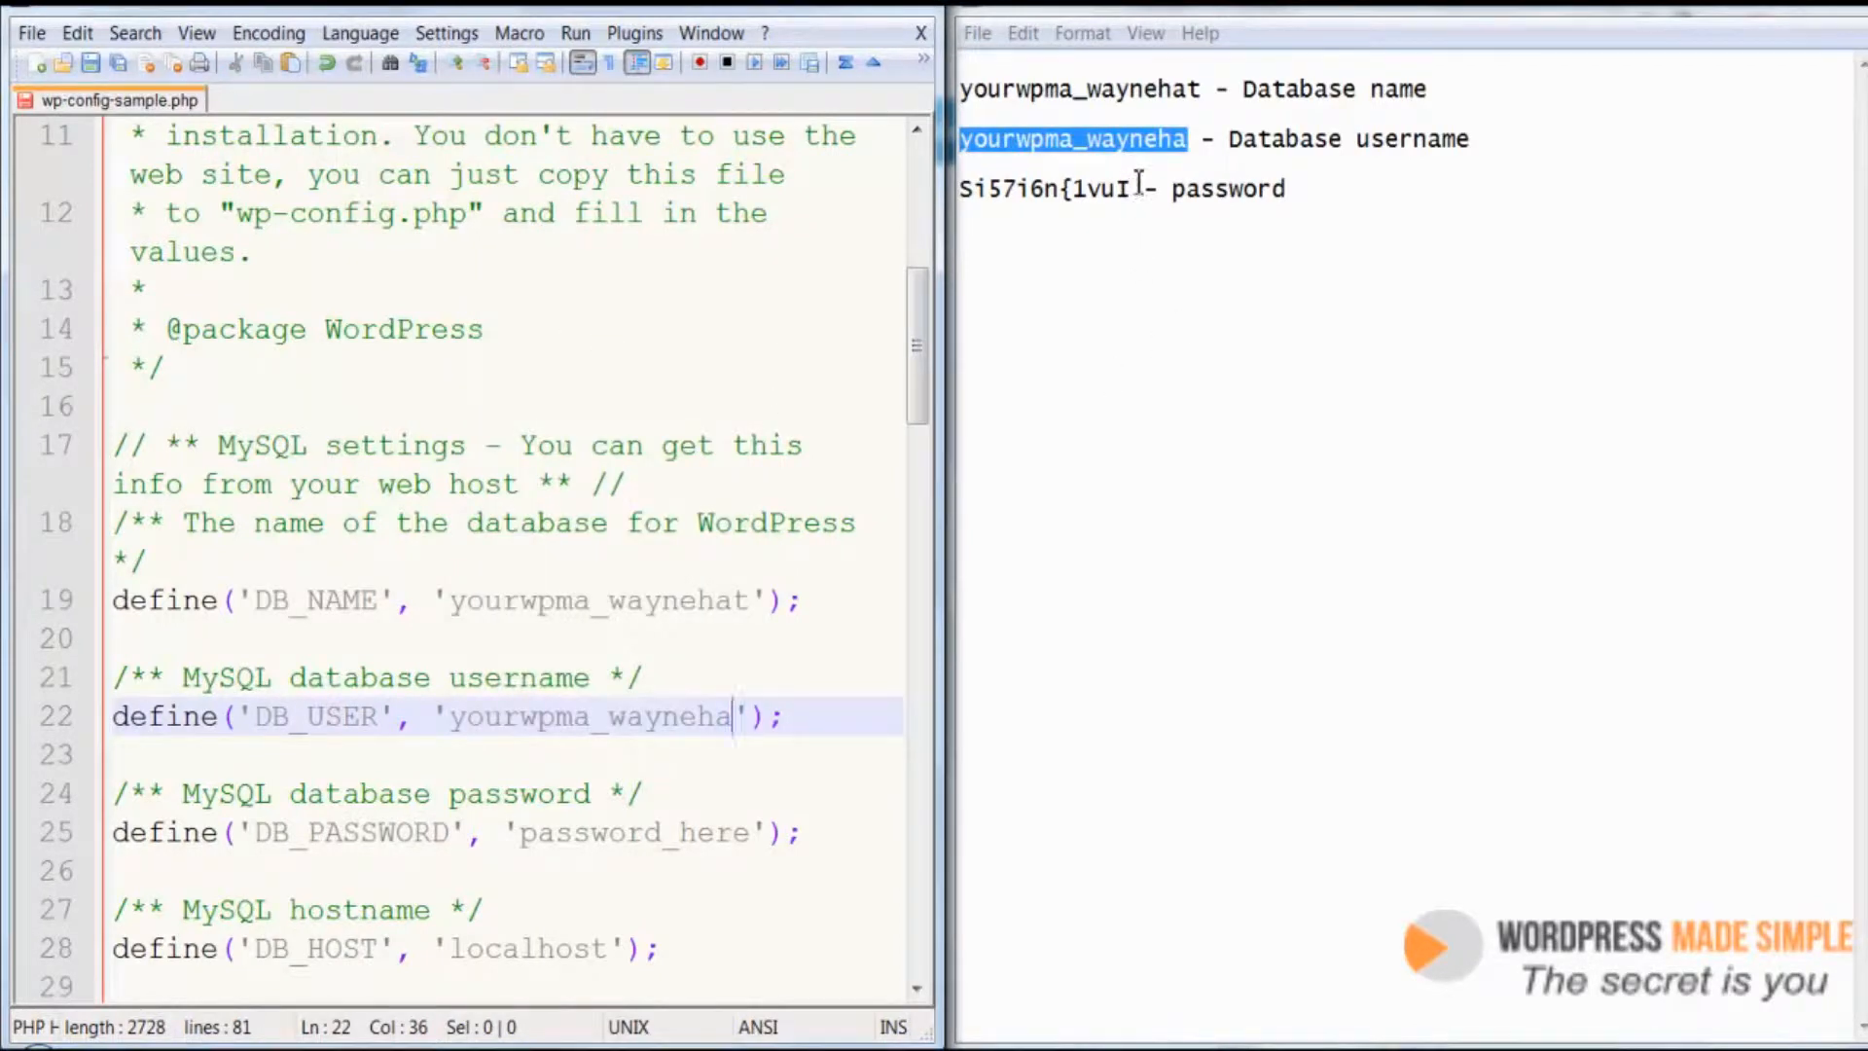
# Replace the DB_PASSWORD placeholder with the database password copied from the Notepad file
pyautogui.moveTo(1134, 188); pyautogui.dragTo(965, 191)
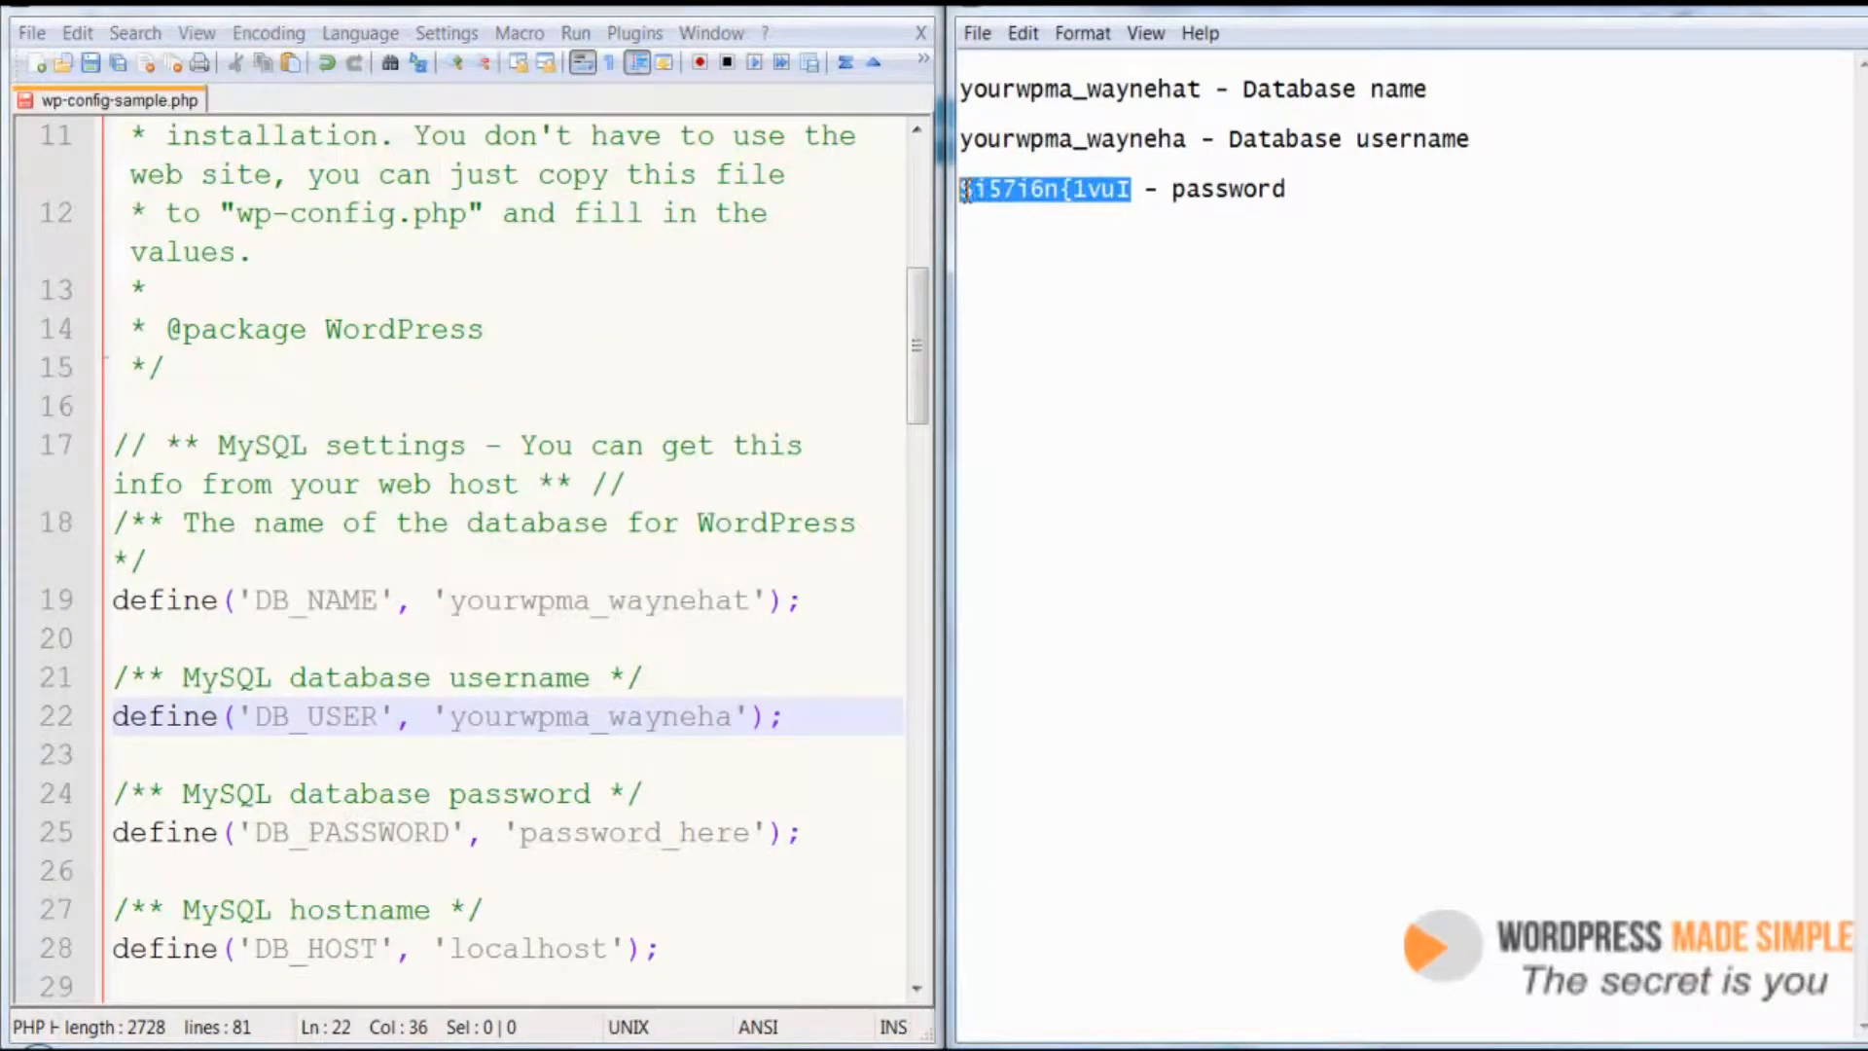
pyautogui.rightClick(1004, 193)
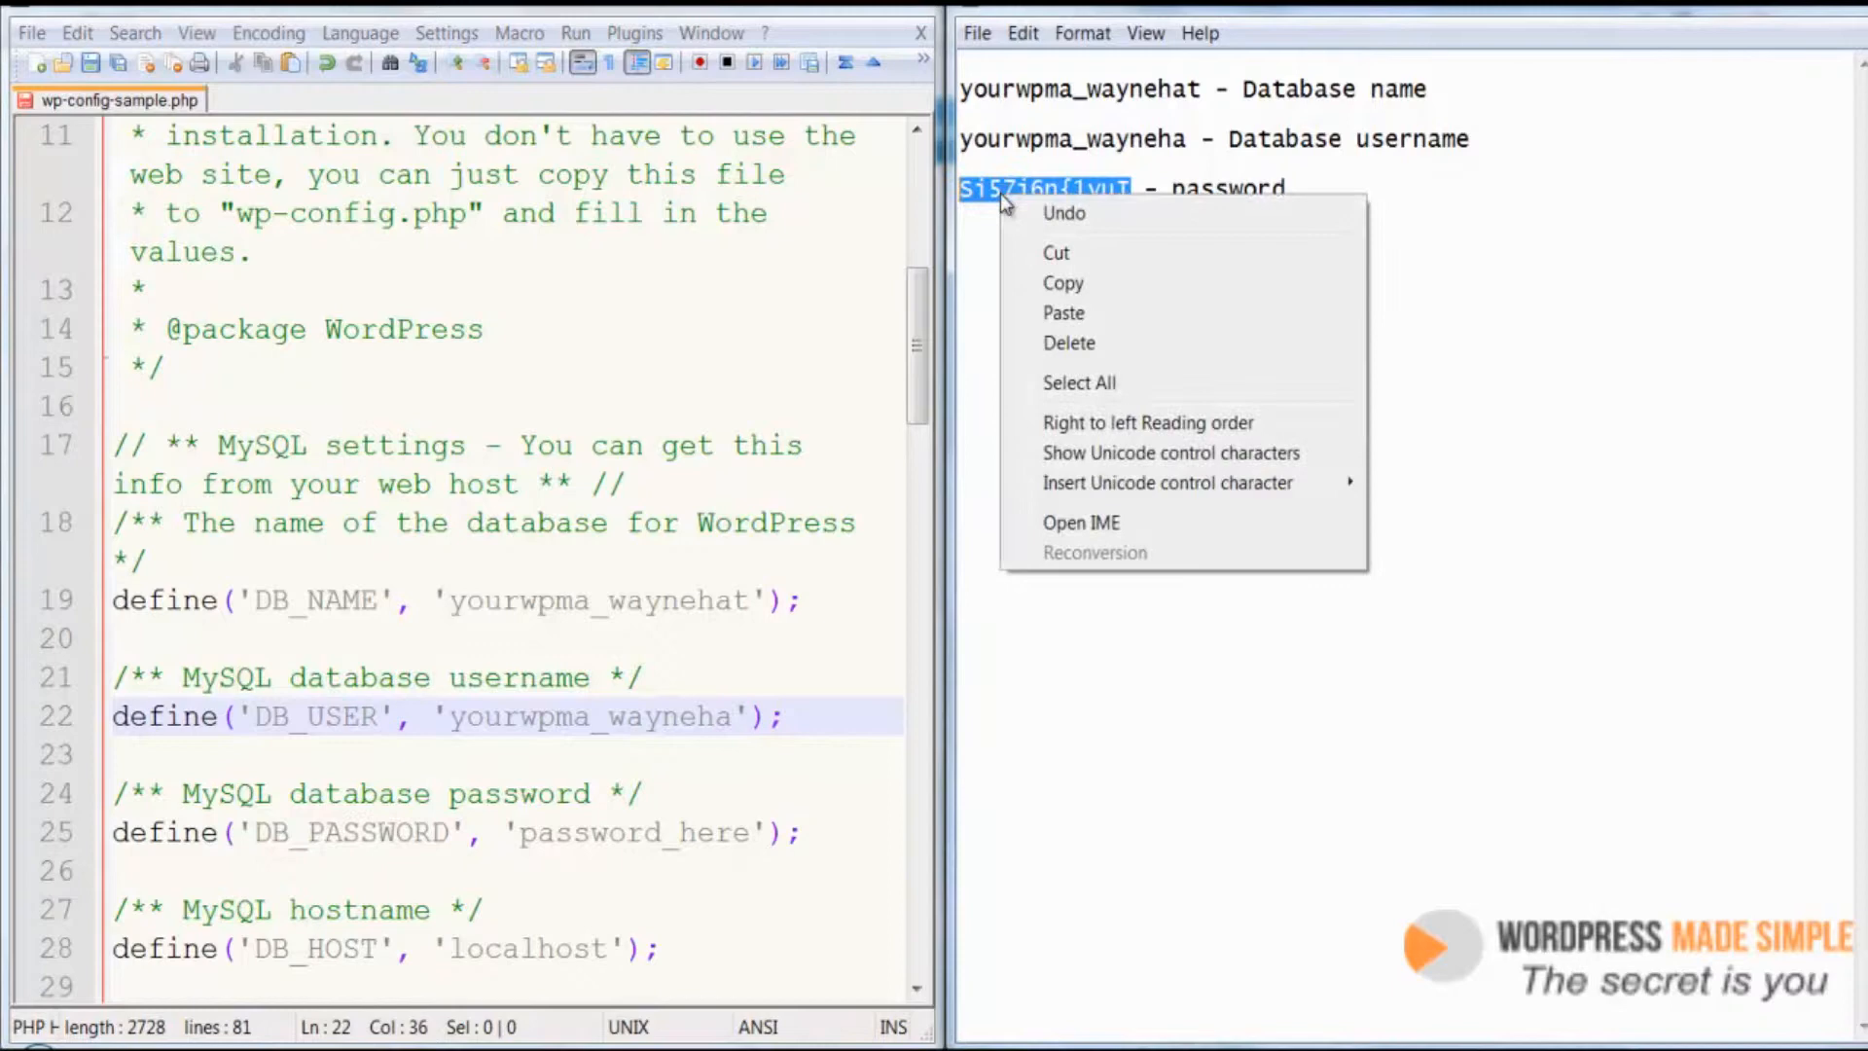
pyautogui.click(1061, 282)
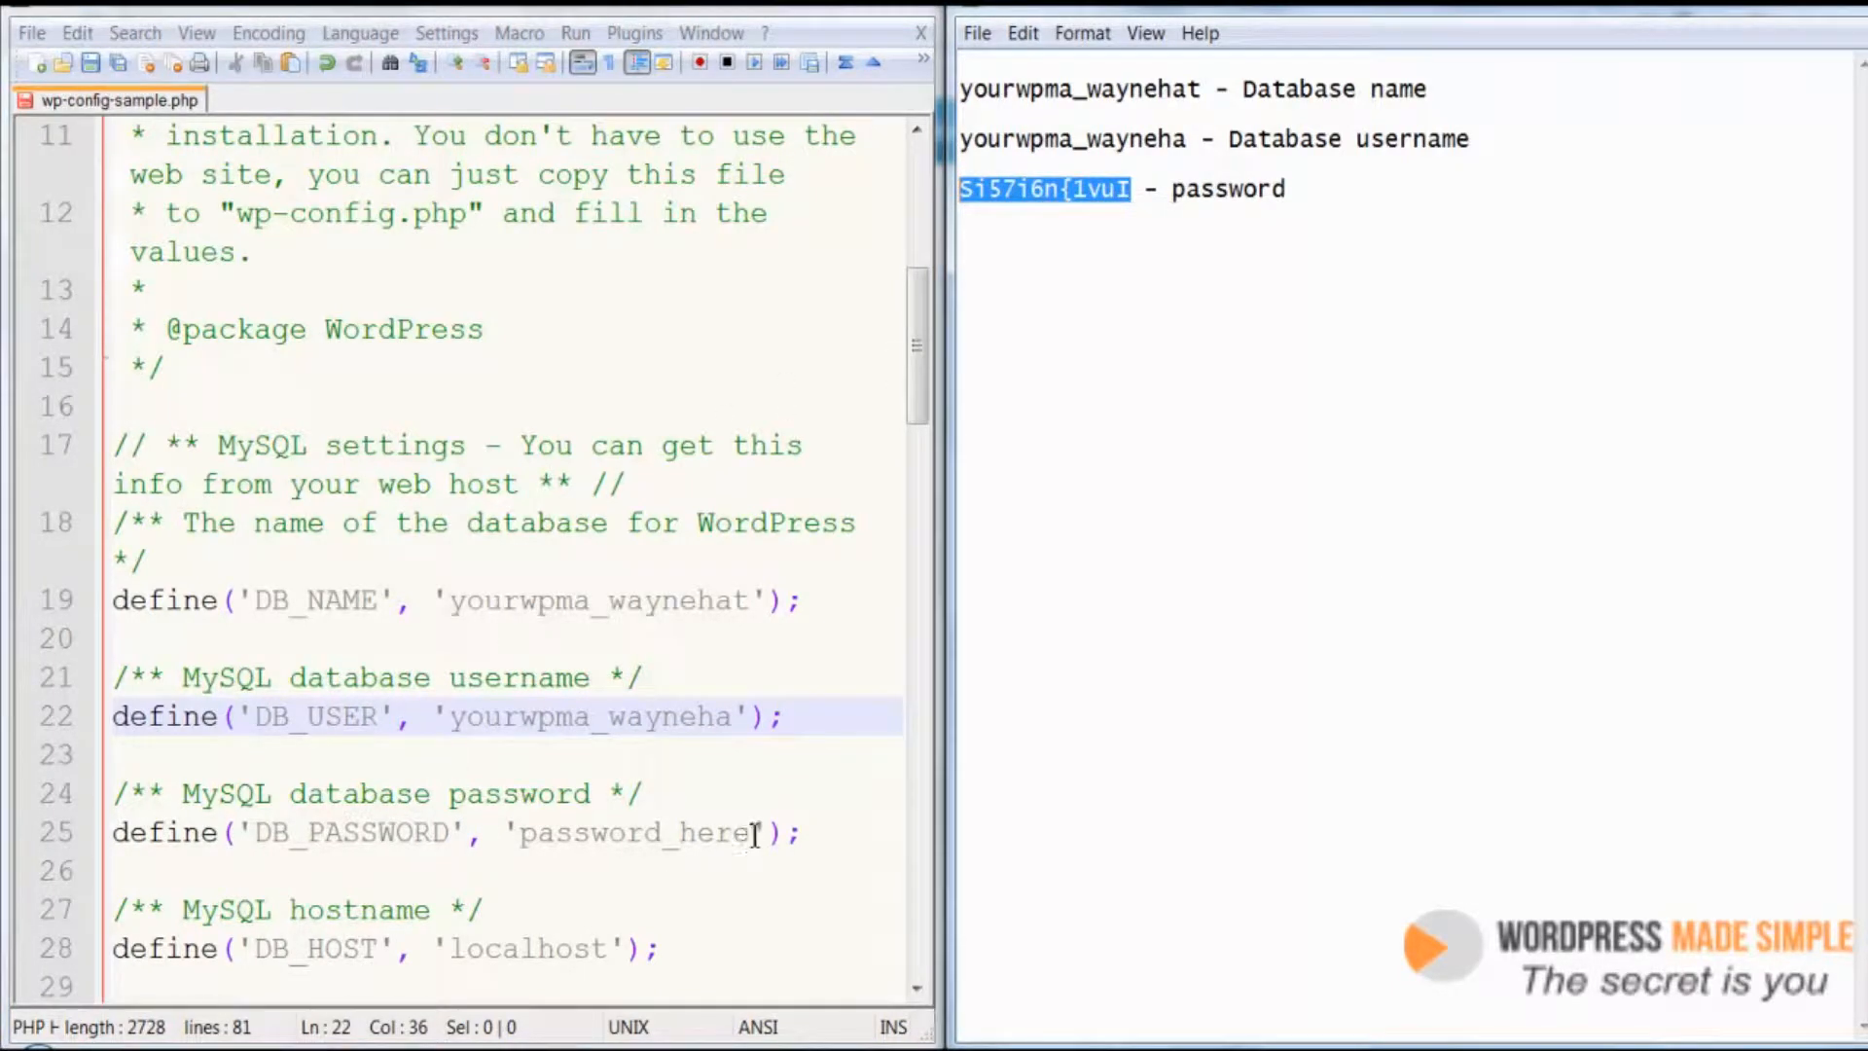
pyautogui.moveTo(750, 833); pyautogui.dragTo(522, 833)
pyautogui.hotkey('ctrl', 'v')
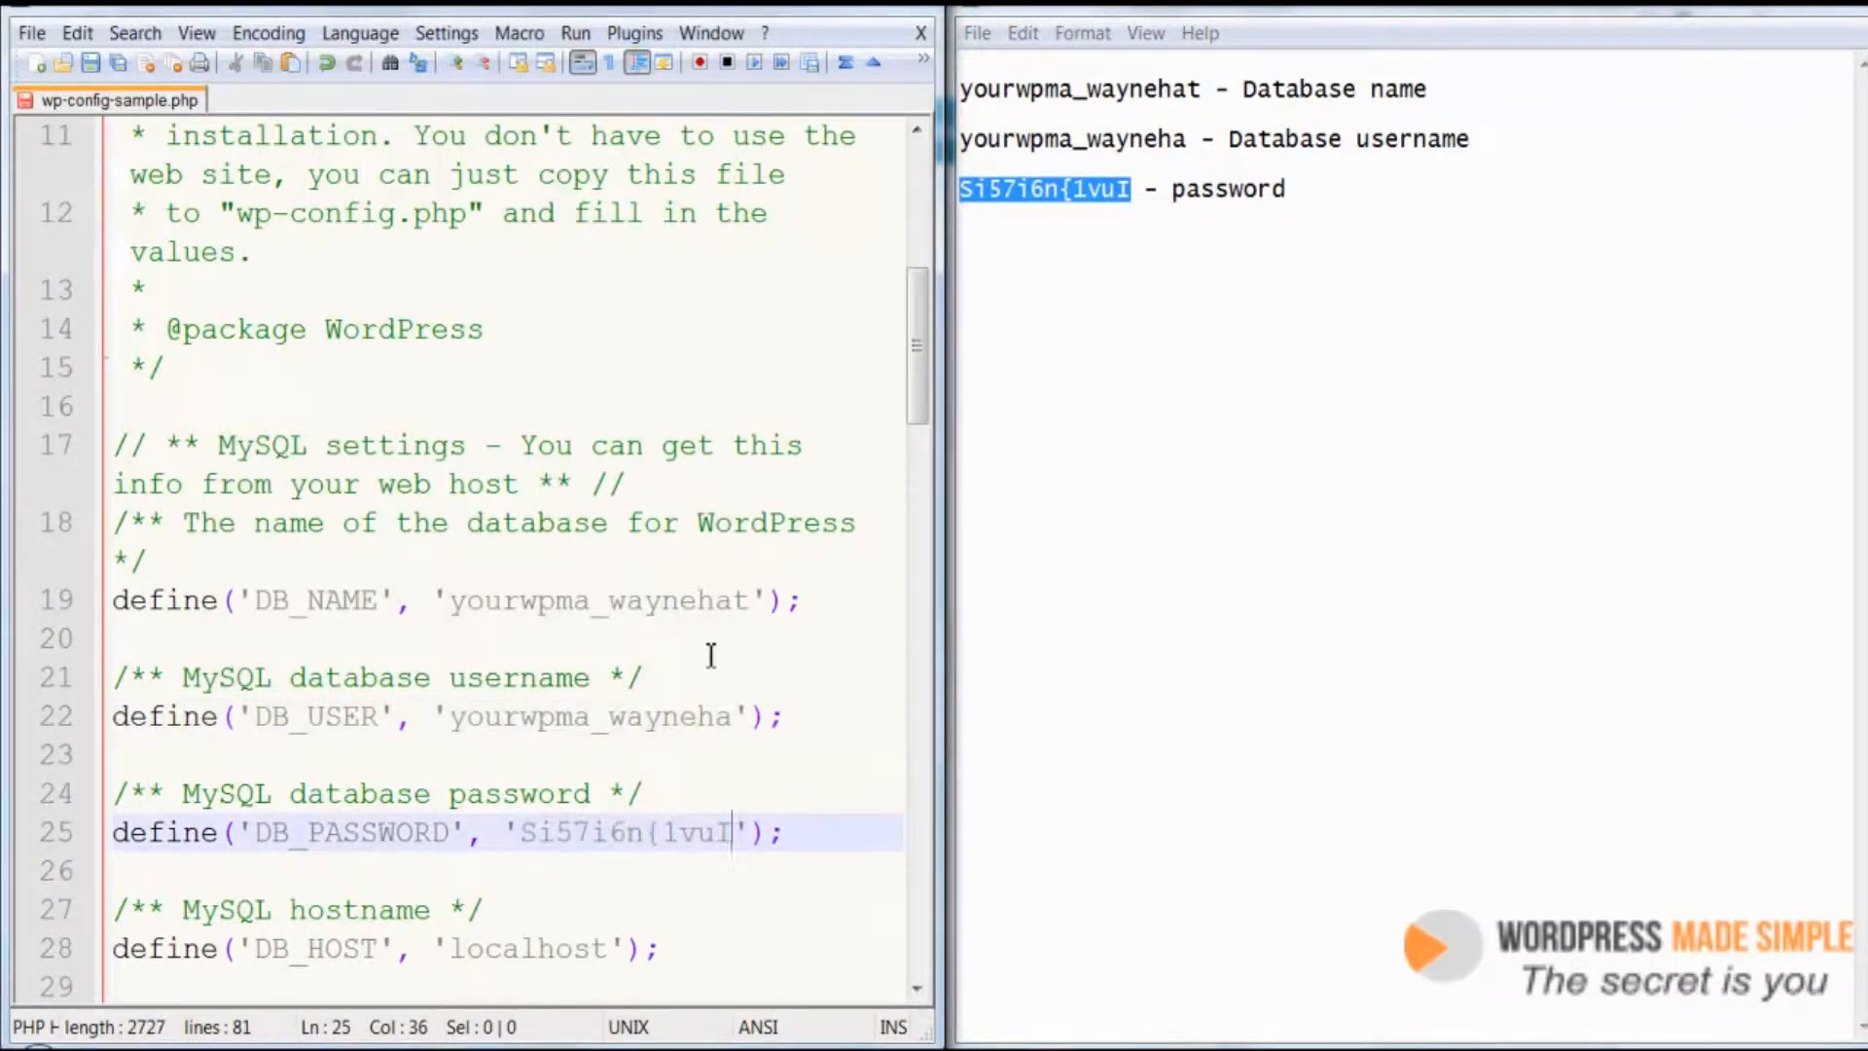
# Maximize the editor and review the hostname setting and the authentication key and salt lines
pyautogui.doubleClick(856, 6)
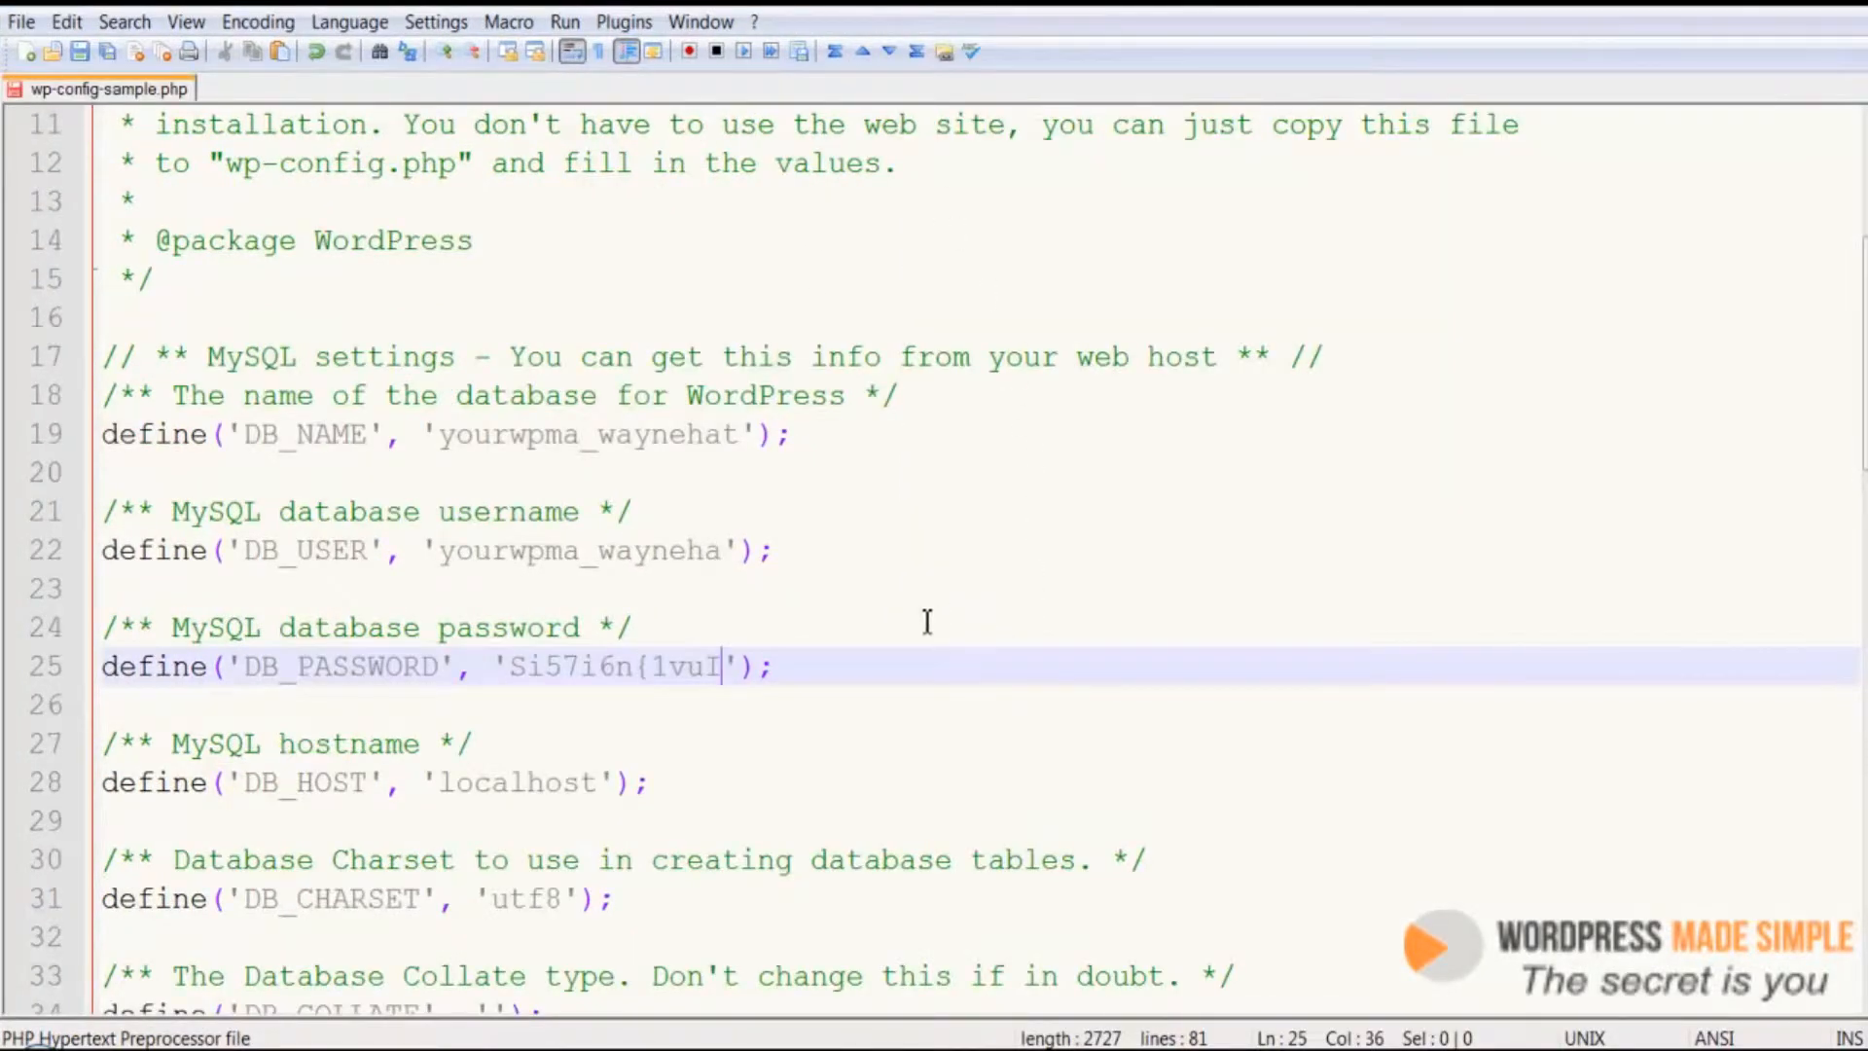
pyautogui.scroll(-3, 920, 627)
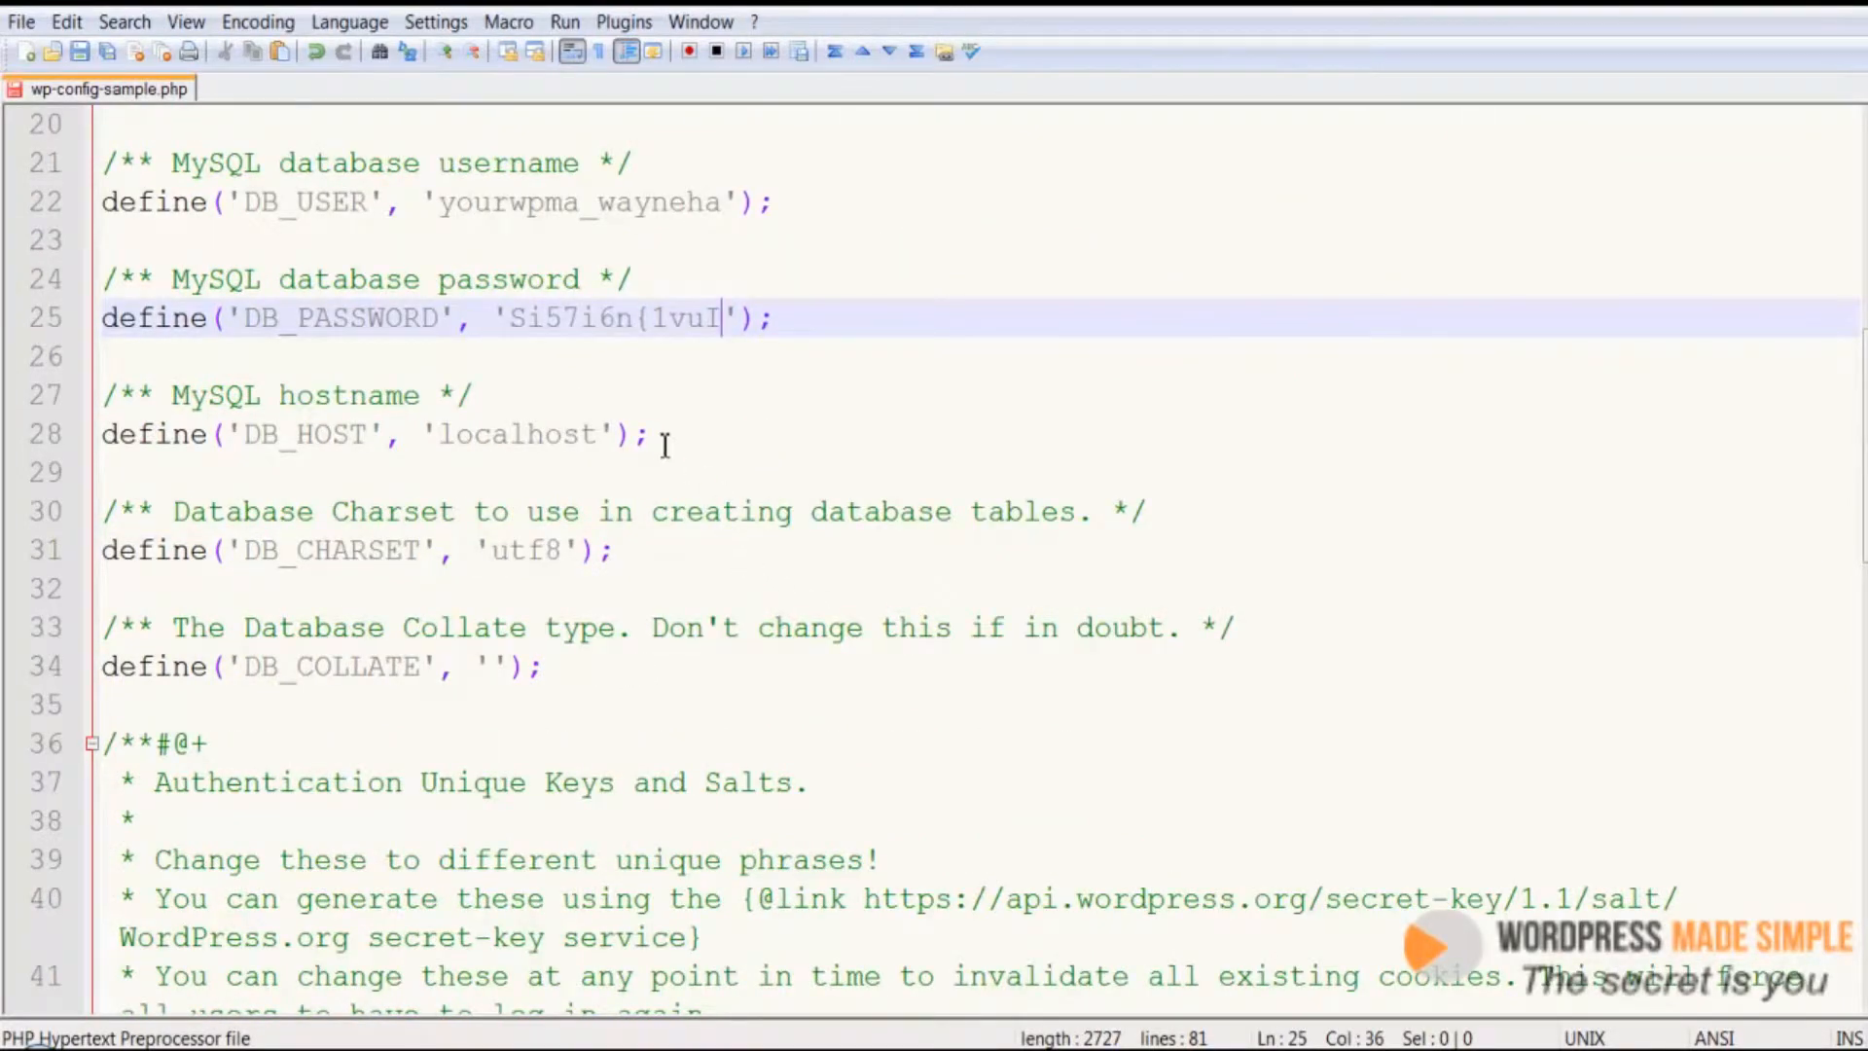
pyautogui.moveTo(606, 431); pyautogui.dragTo(445, 431)
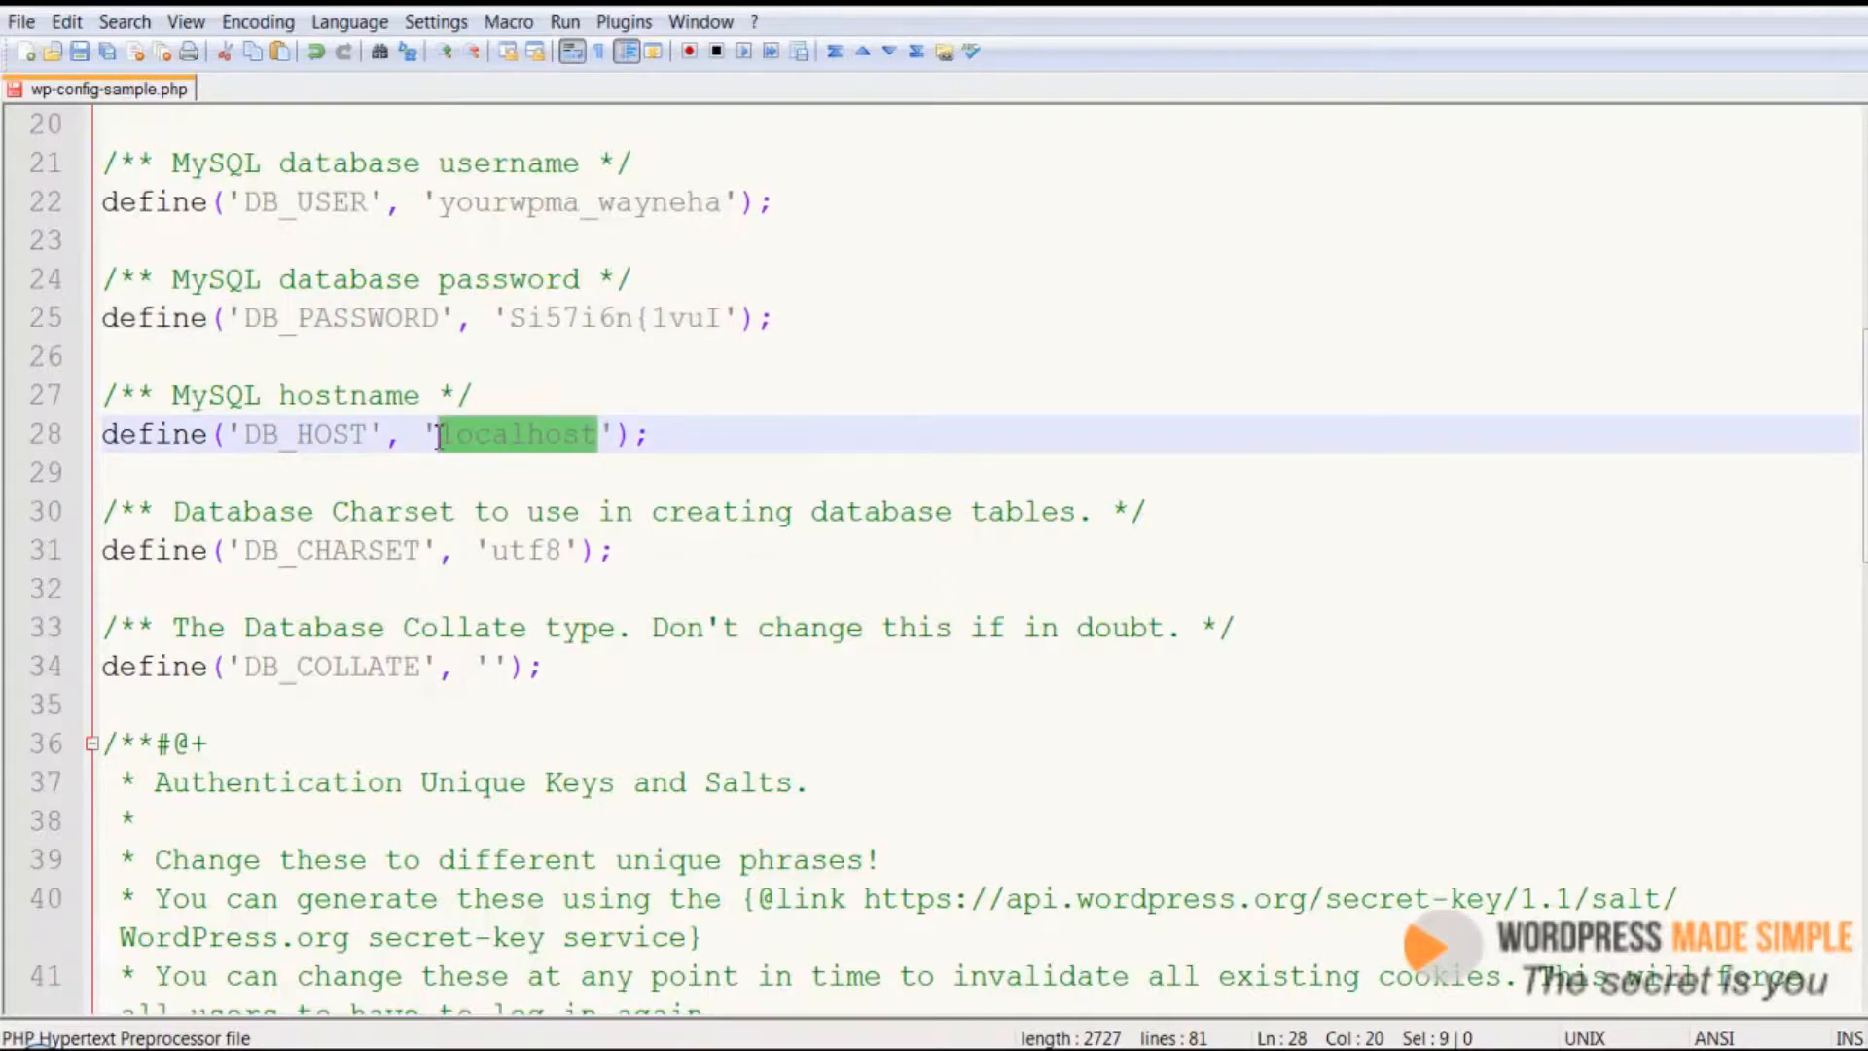
pyautogui.moveTo(439, 434)
pyautogui.mouseDown()
pyautogui.moveTo(530, 437)
pyautogui.moveTo(448, 437)
pyautogui.mouseUp()
pyautogui.click(512, 506)
pyautogui.scroll(-1, 497, 506)
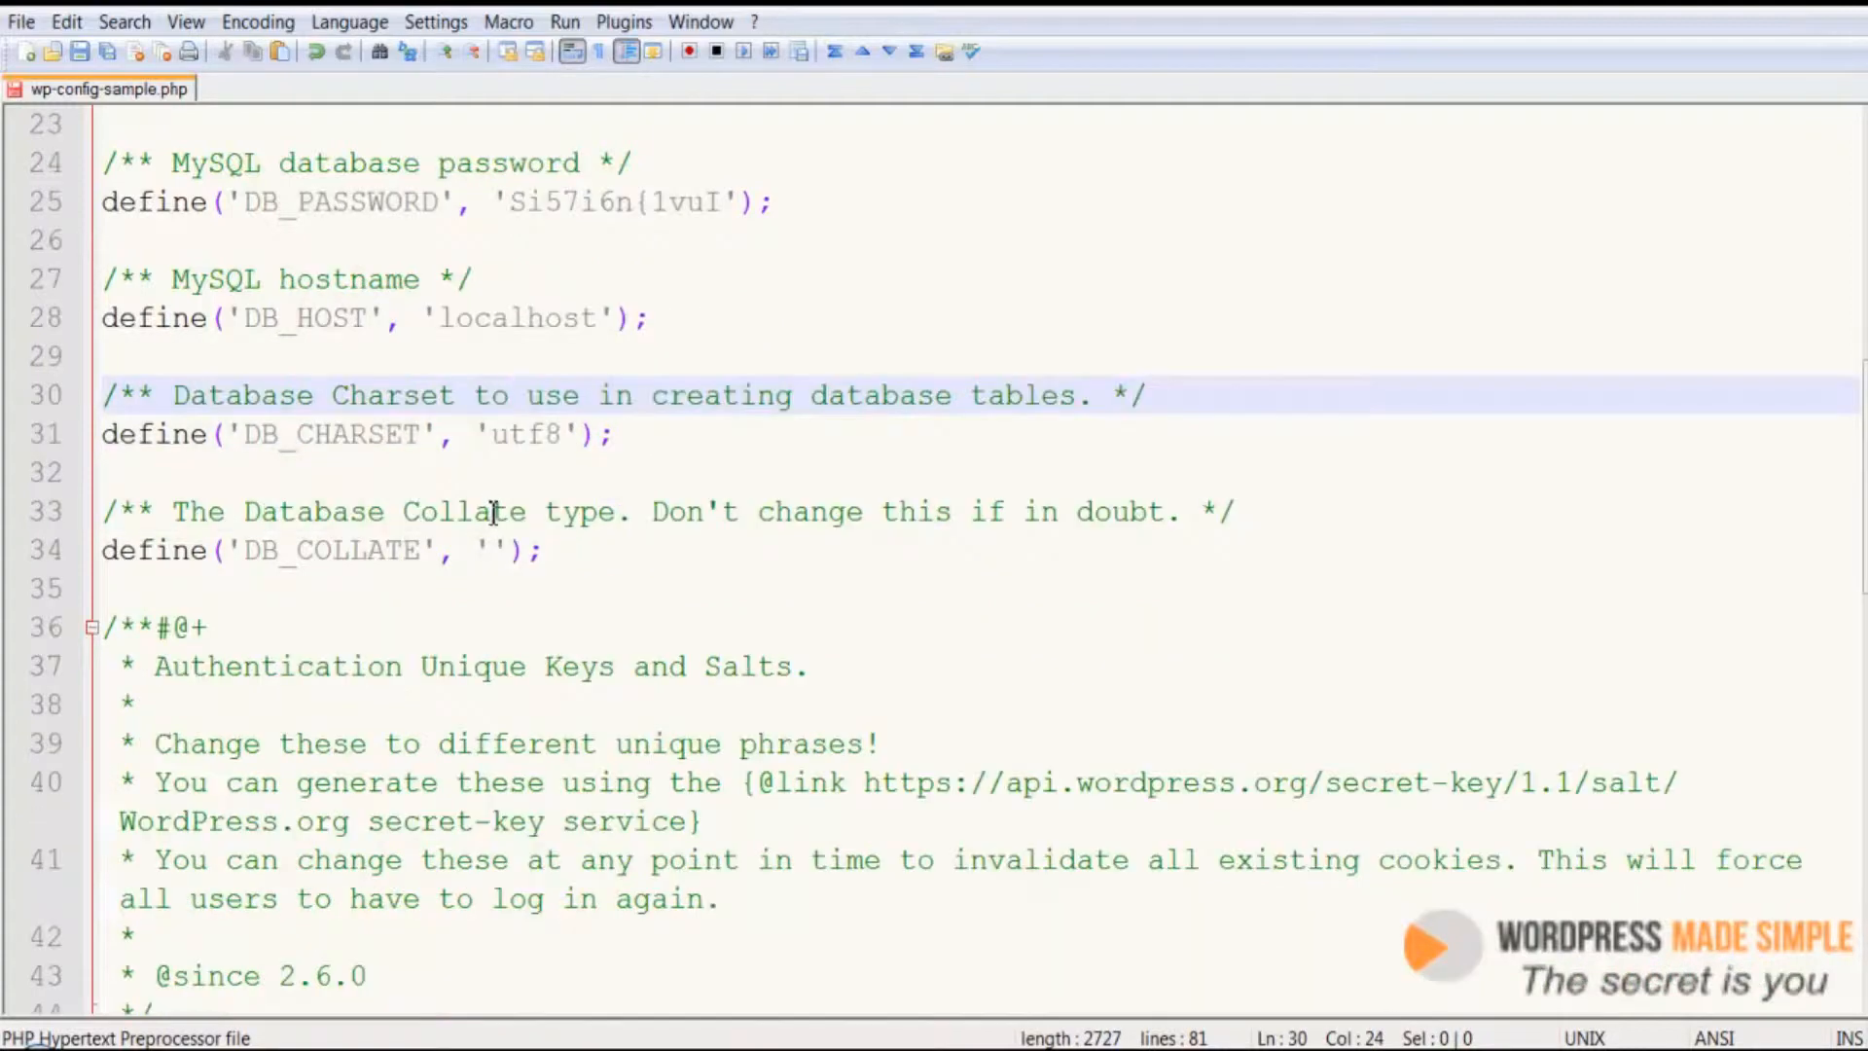
pyautogui.scroll(-3, 495, 513)
pyautogui.scroll(-2, 494, 511)
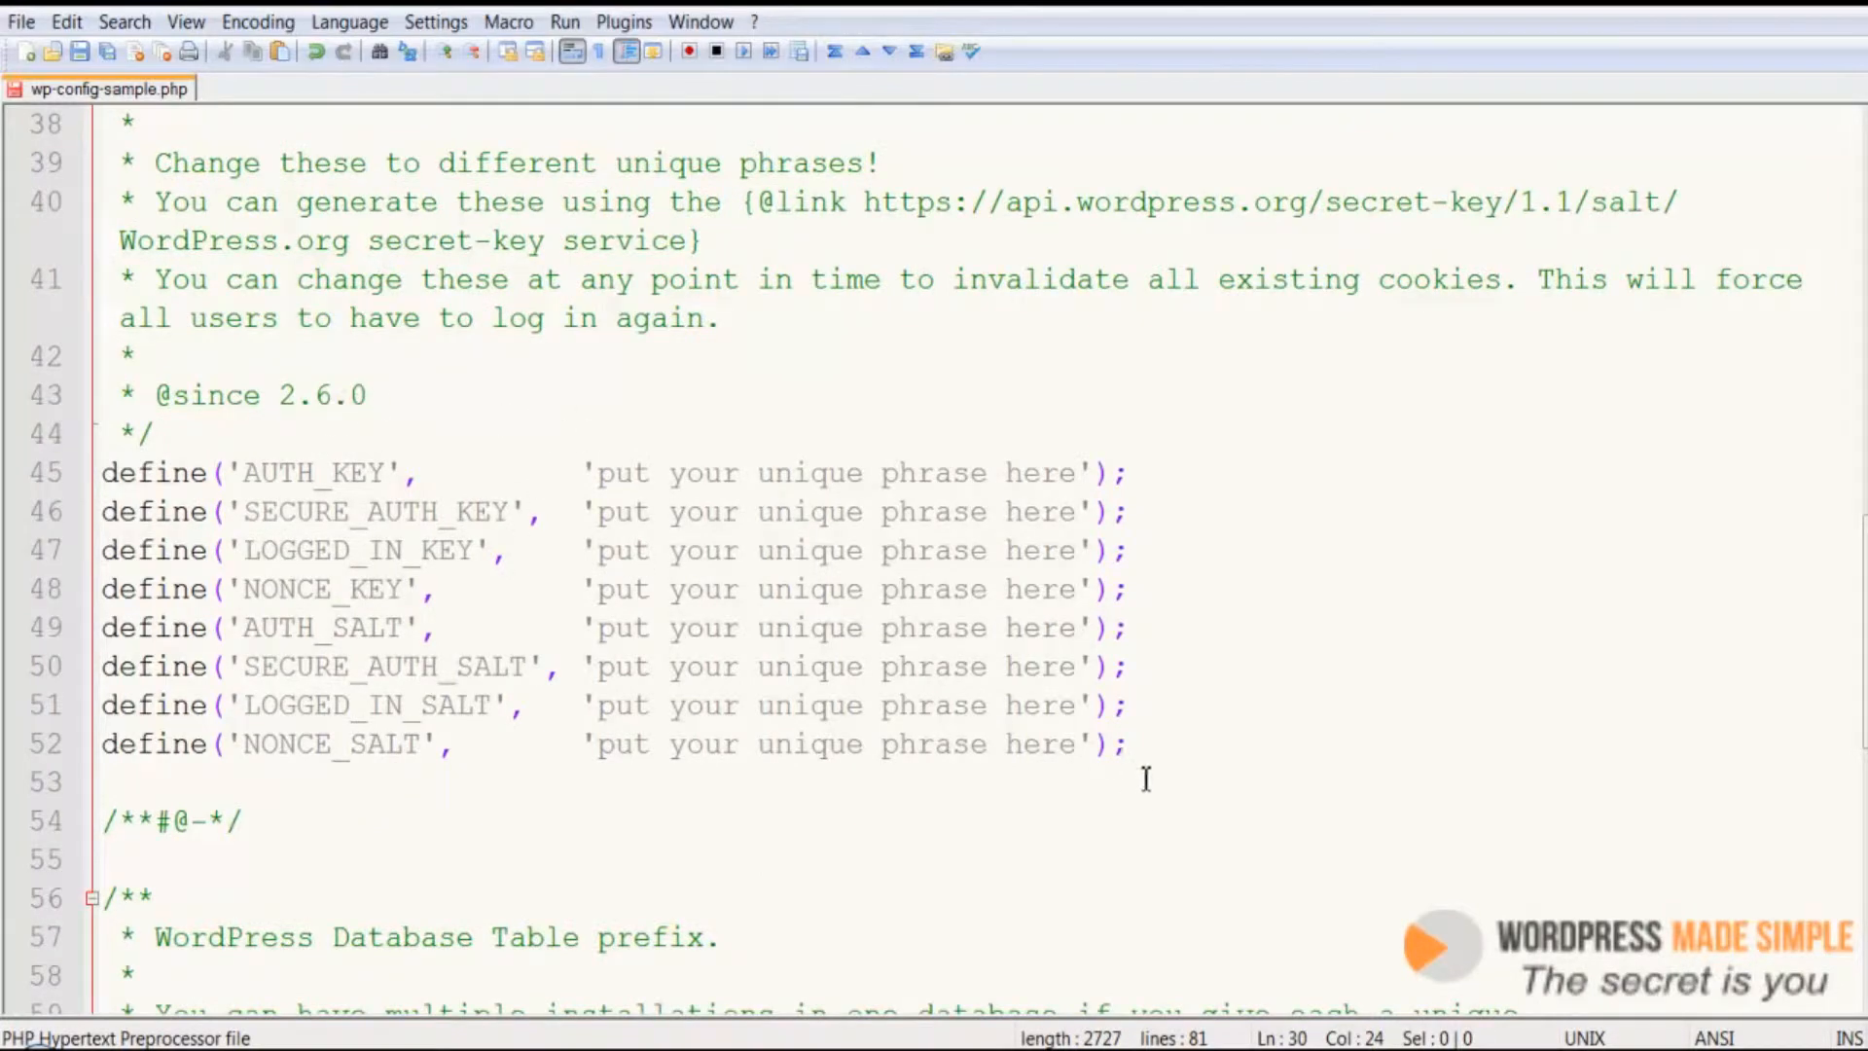
pyautogui.moveTo(1134, 745); pyautogui.dragTo(25, 462)
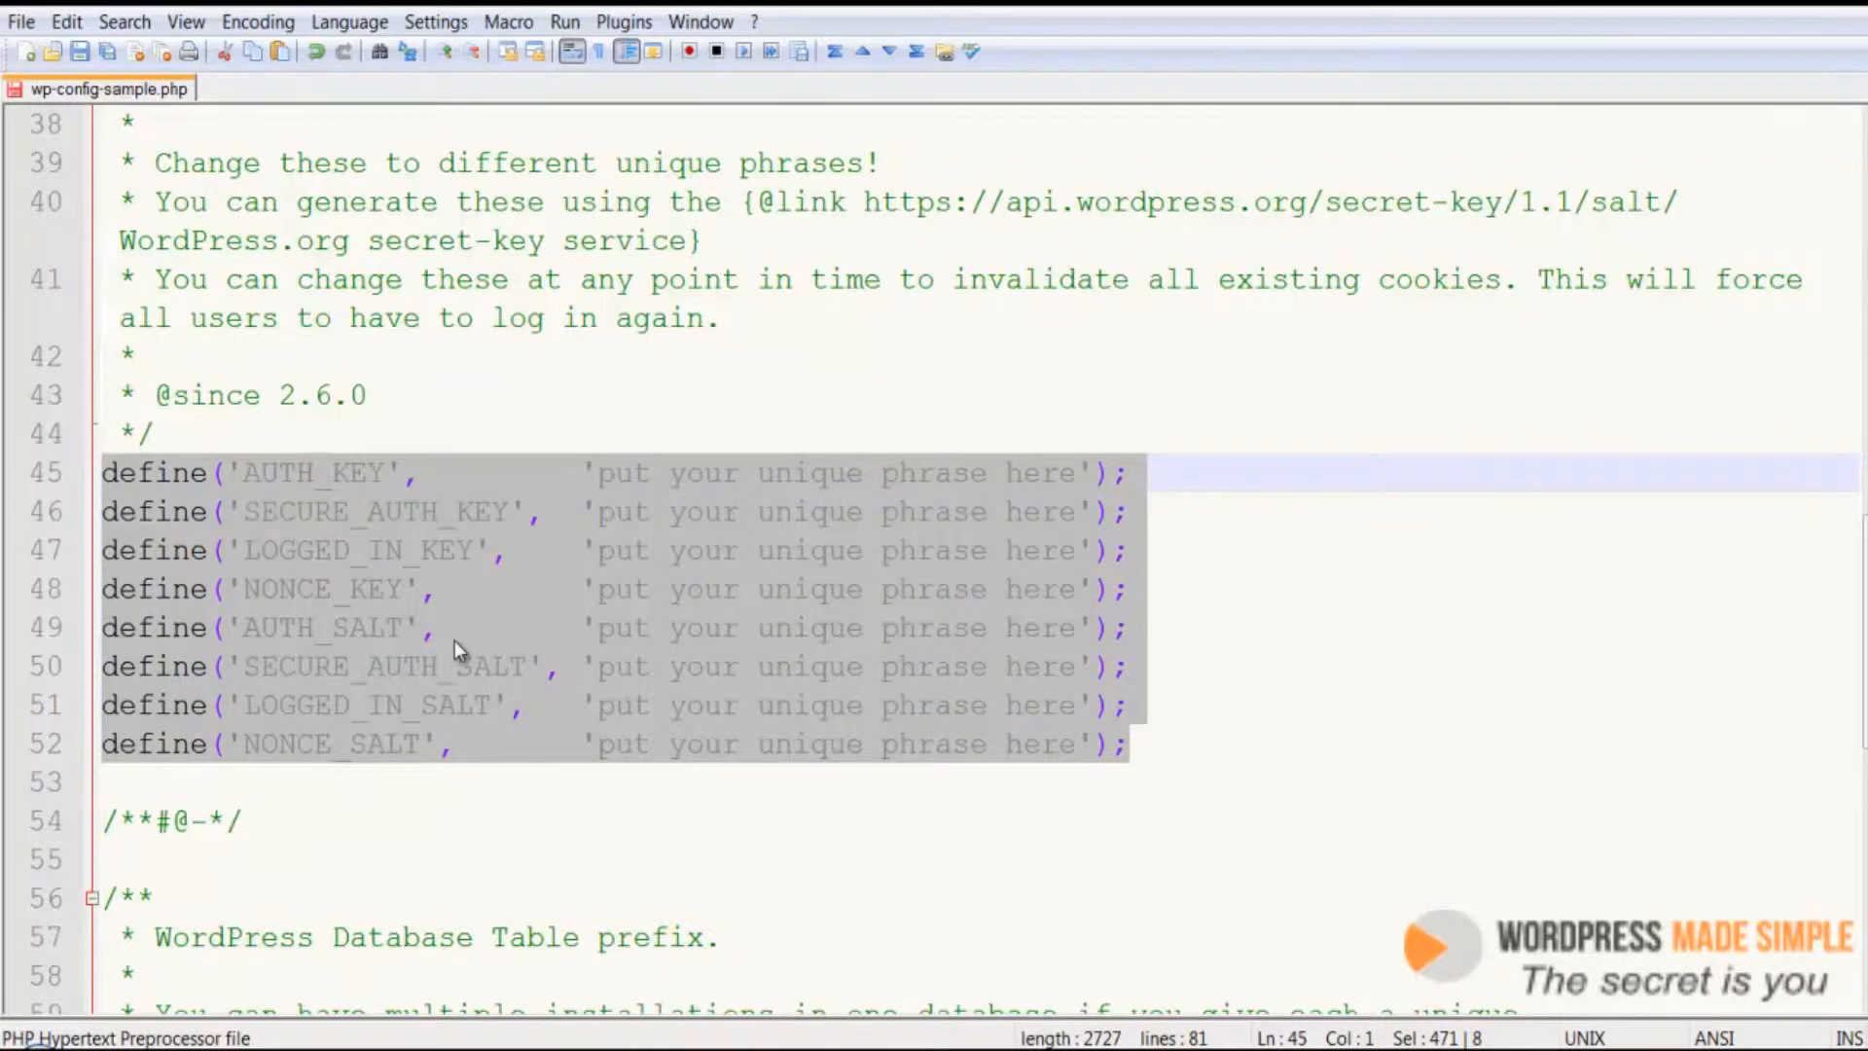
pyautogui.click(521, 317)
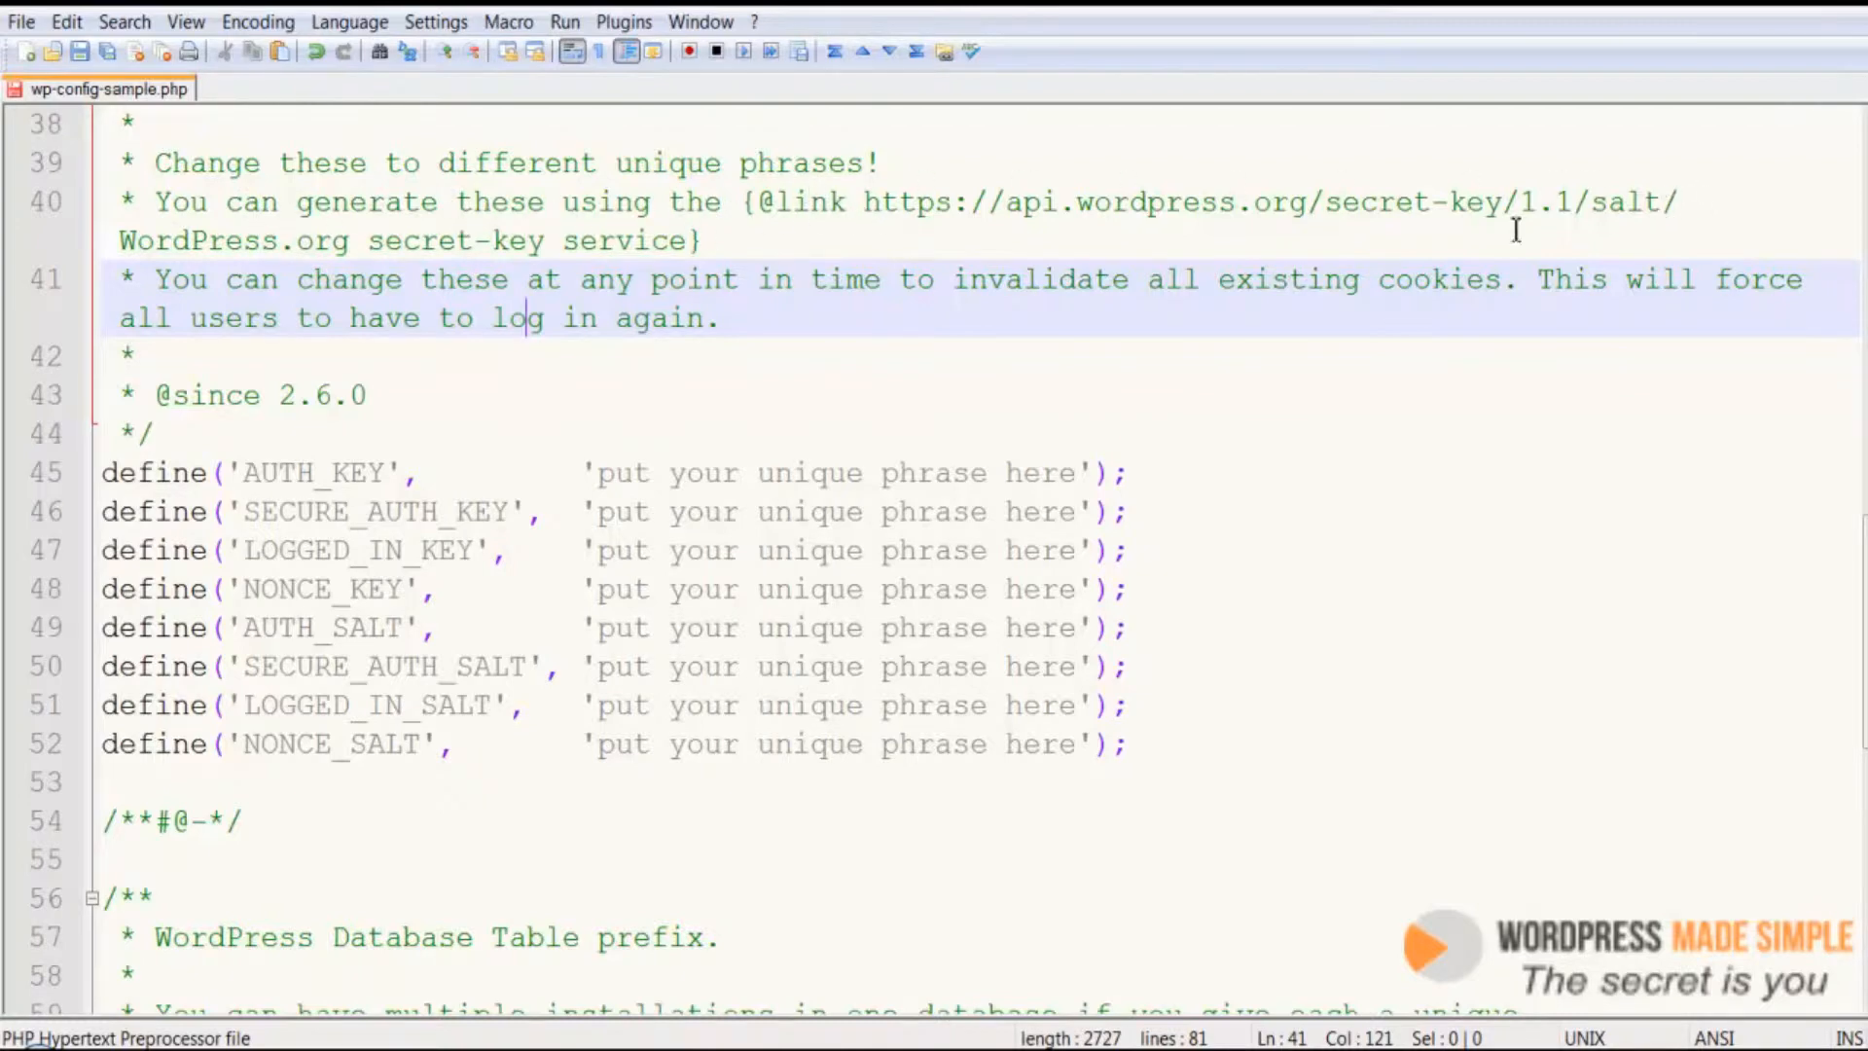
# Copy the secret-key generator URL from the config comment and open it in the browser
pyautogui.moveTo(865, 202); pyautogui.dragTo(1684, 207)
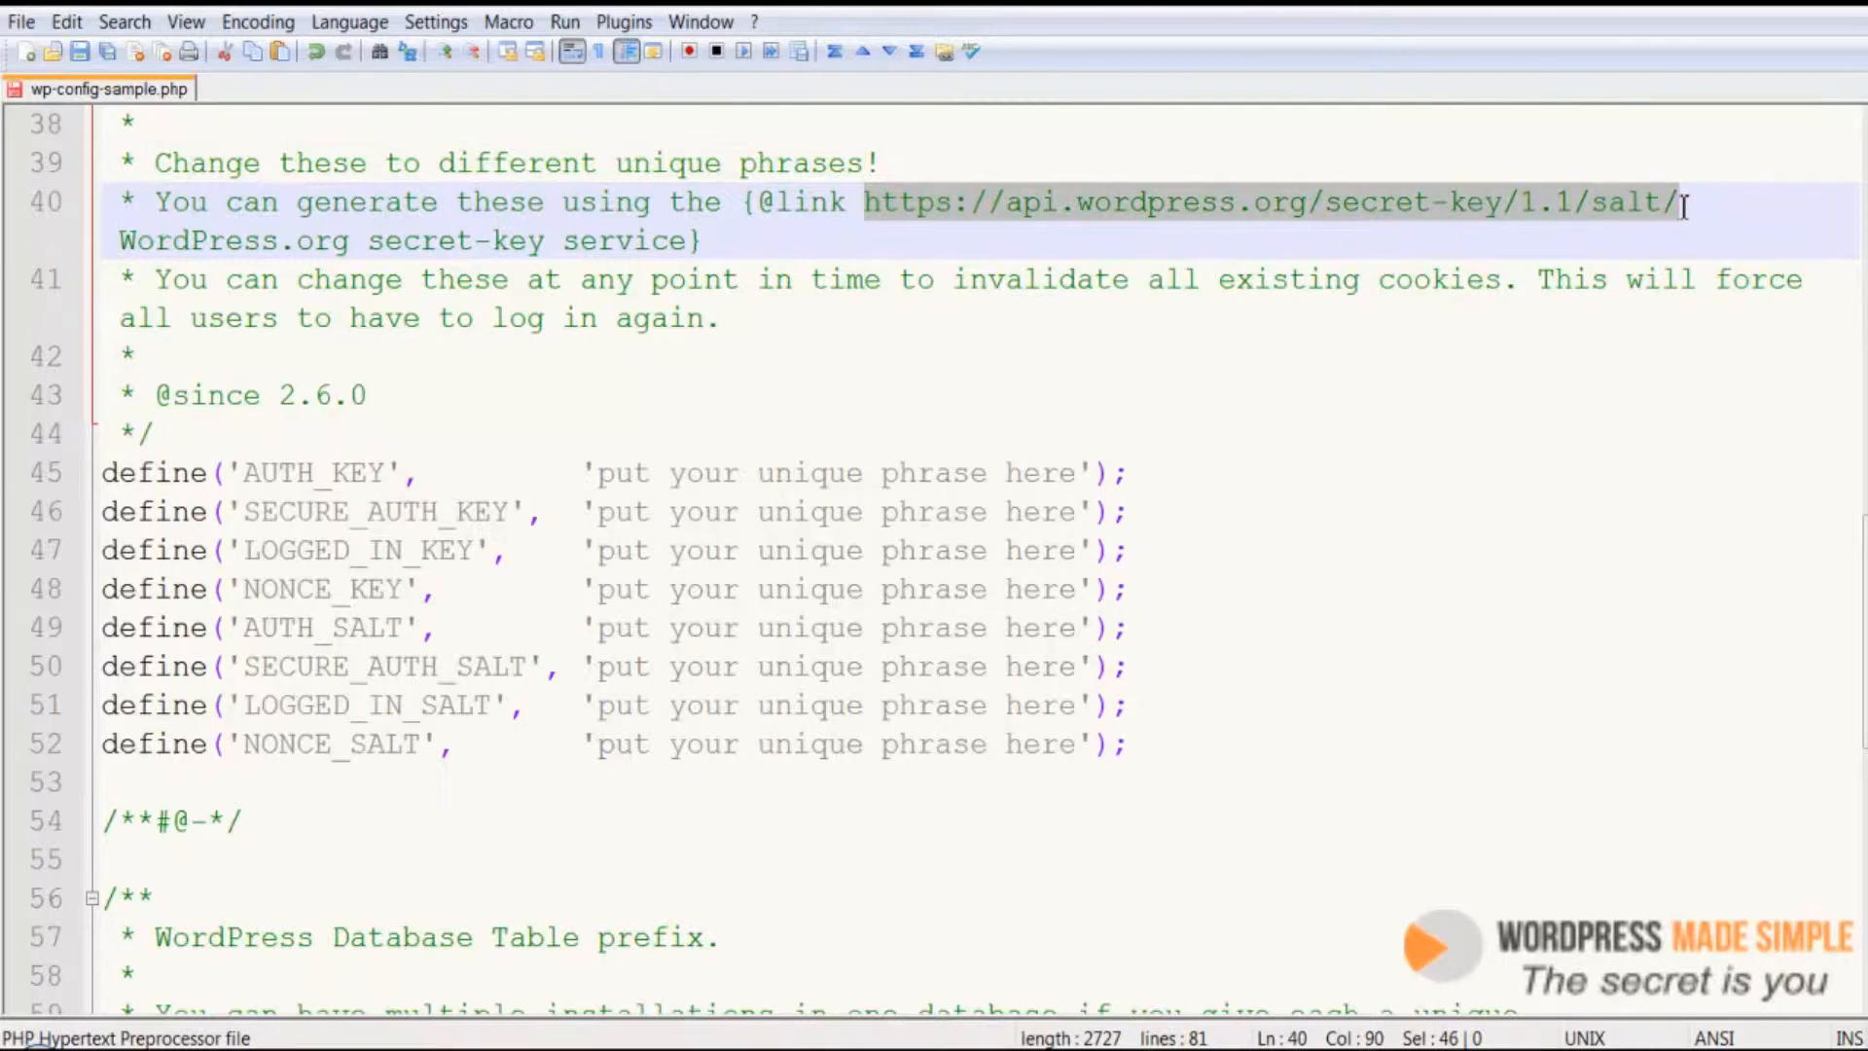
pyautogui.rightClick(1119, 205)
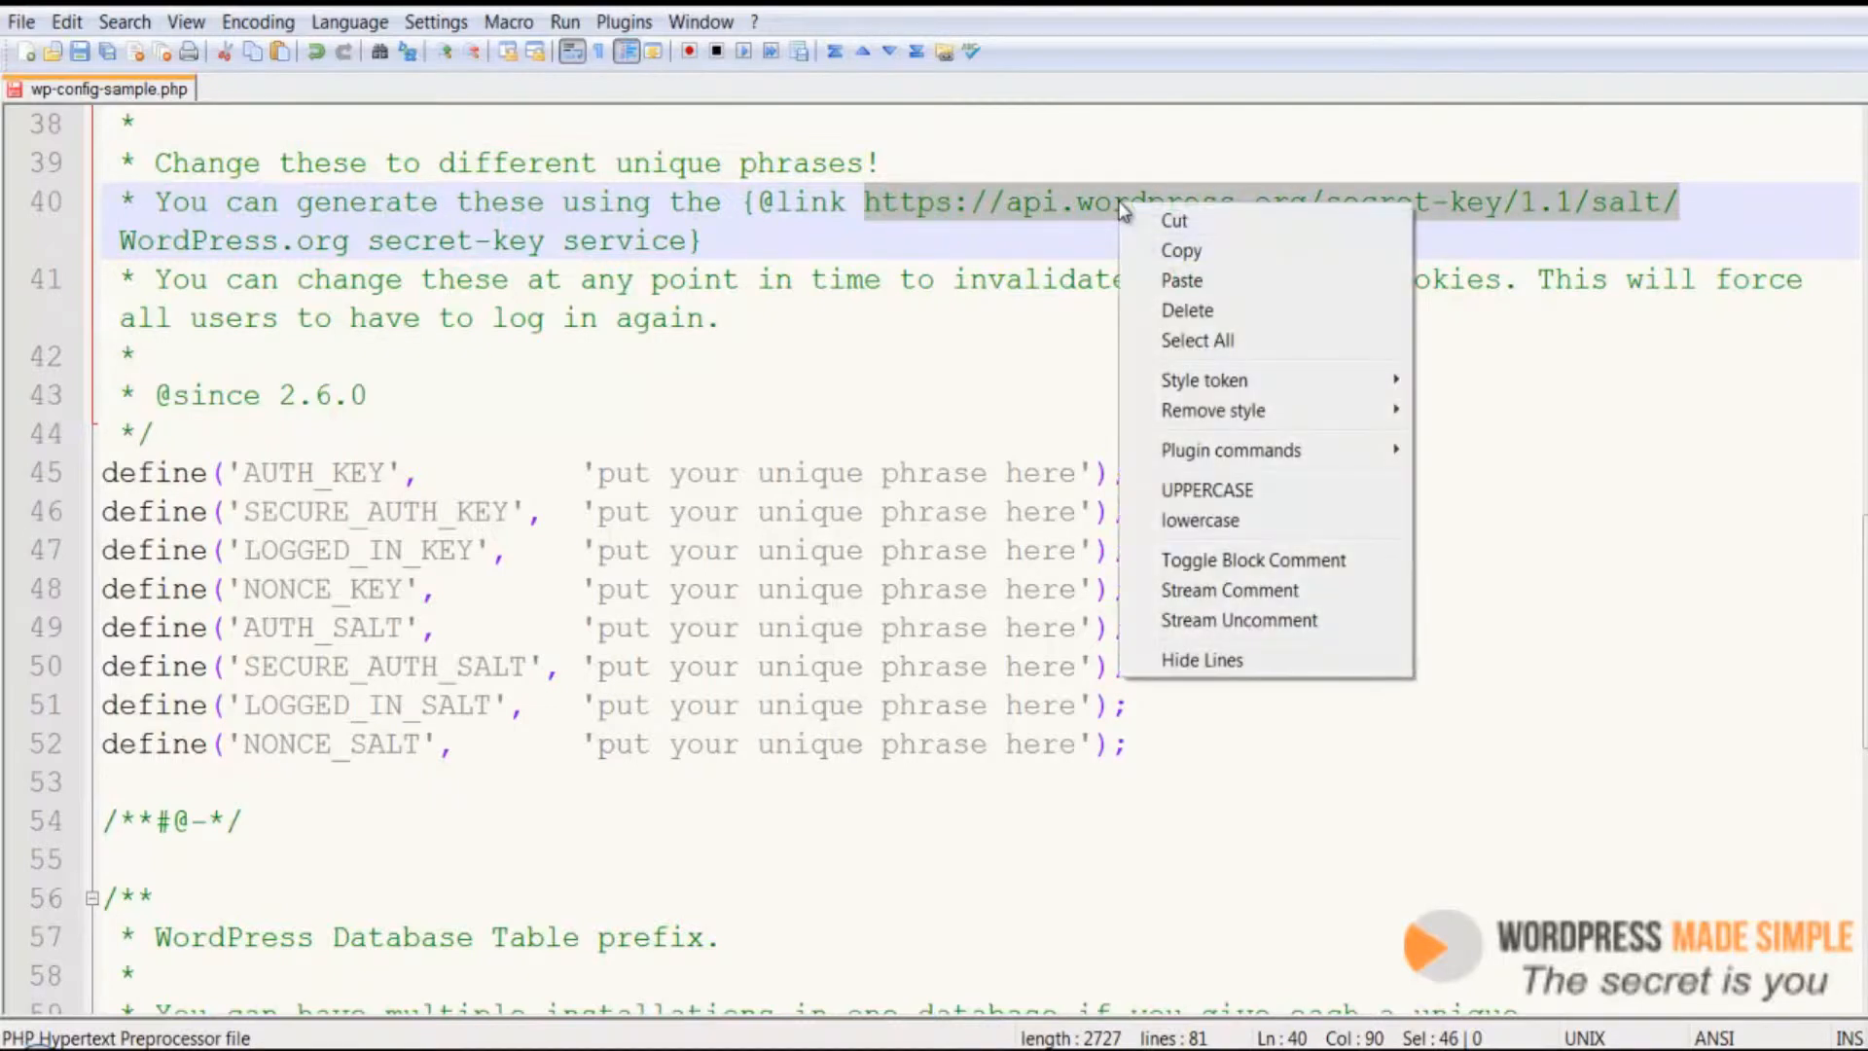
pyautogui.click(1178, 251)
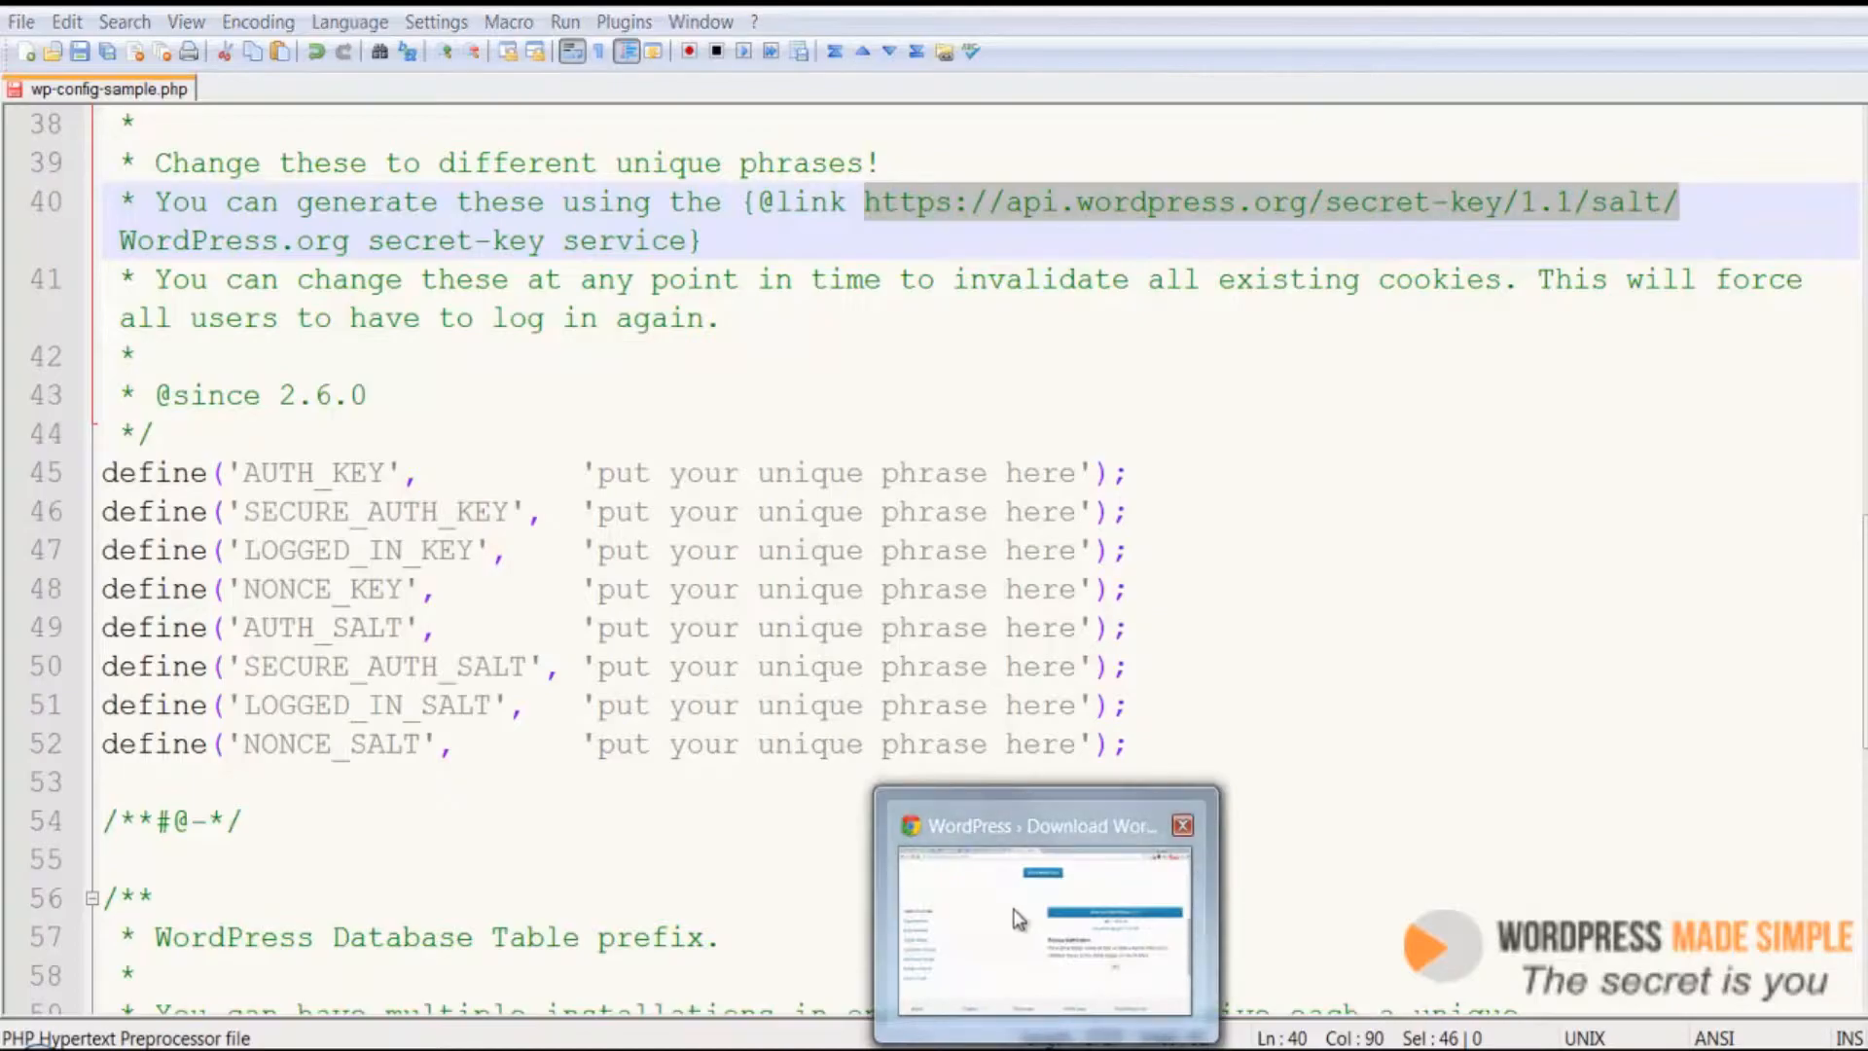
pyautogui.click(1075, 847)
pyautogui.click(428, 29)
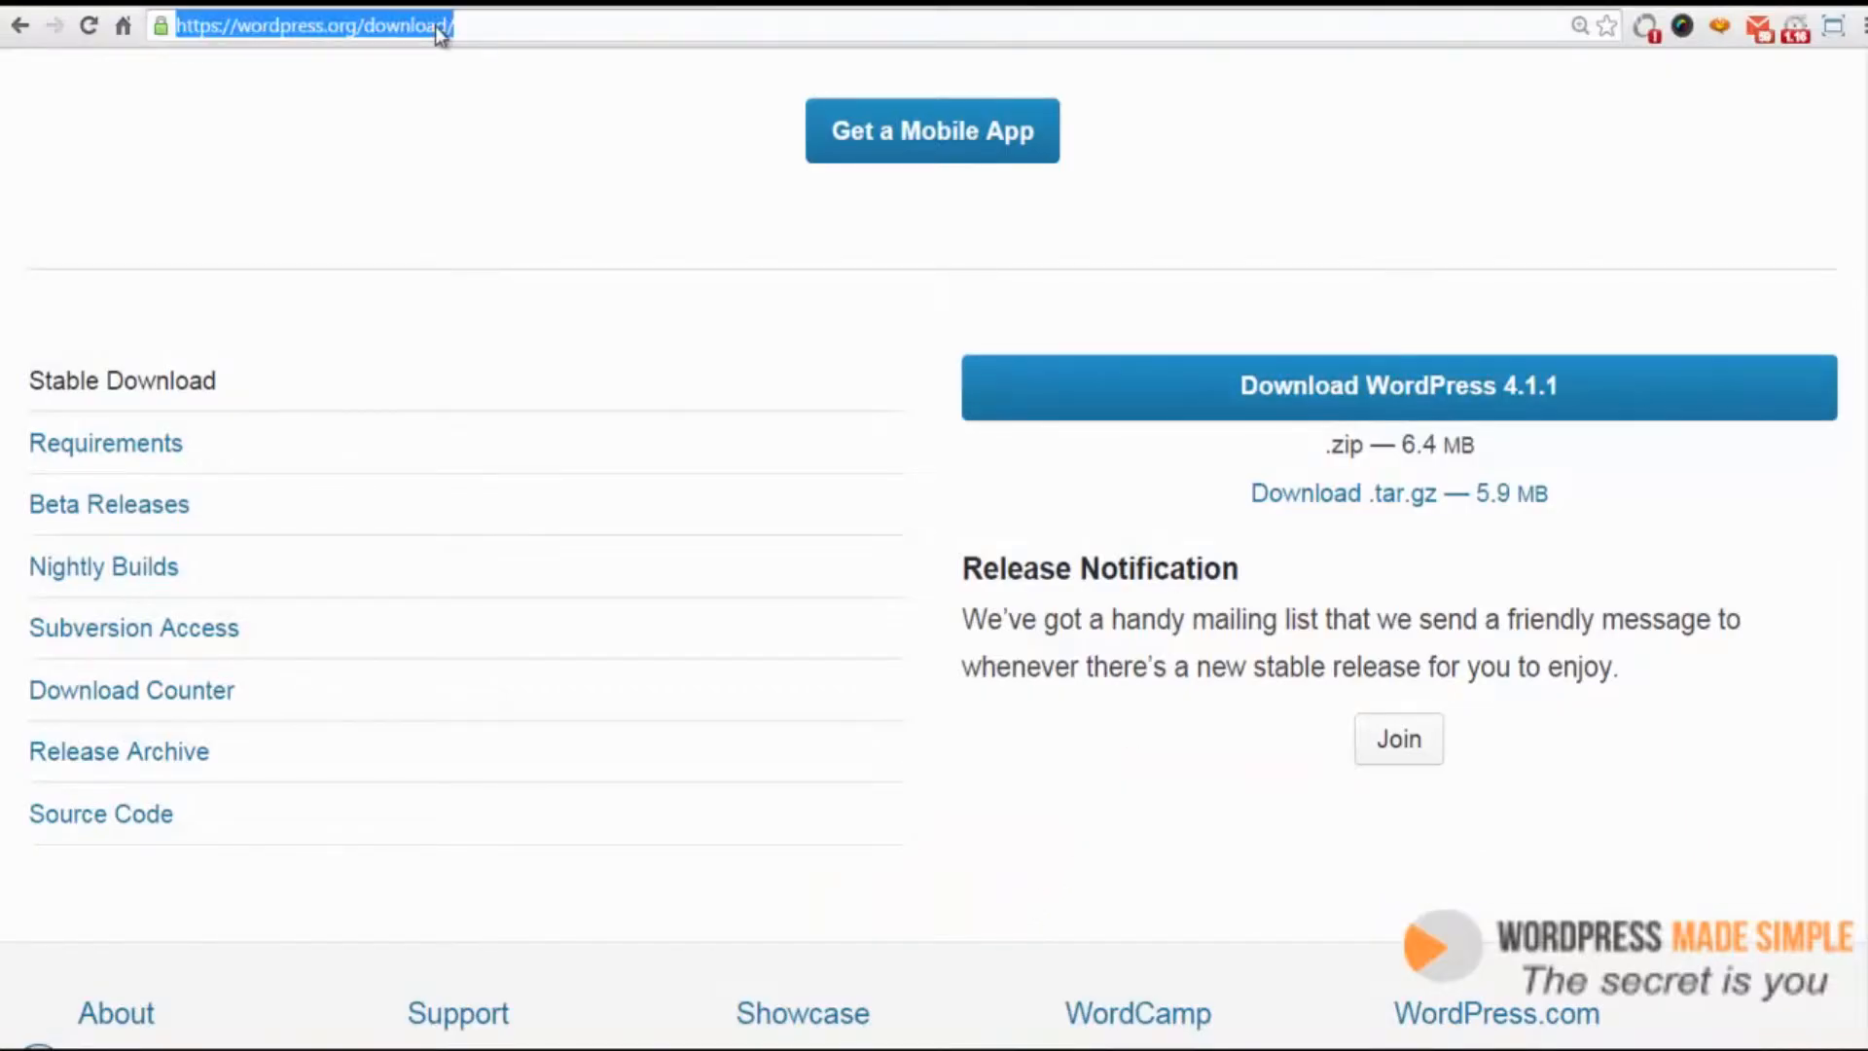
pyautogui.rightClick(435, 27)
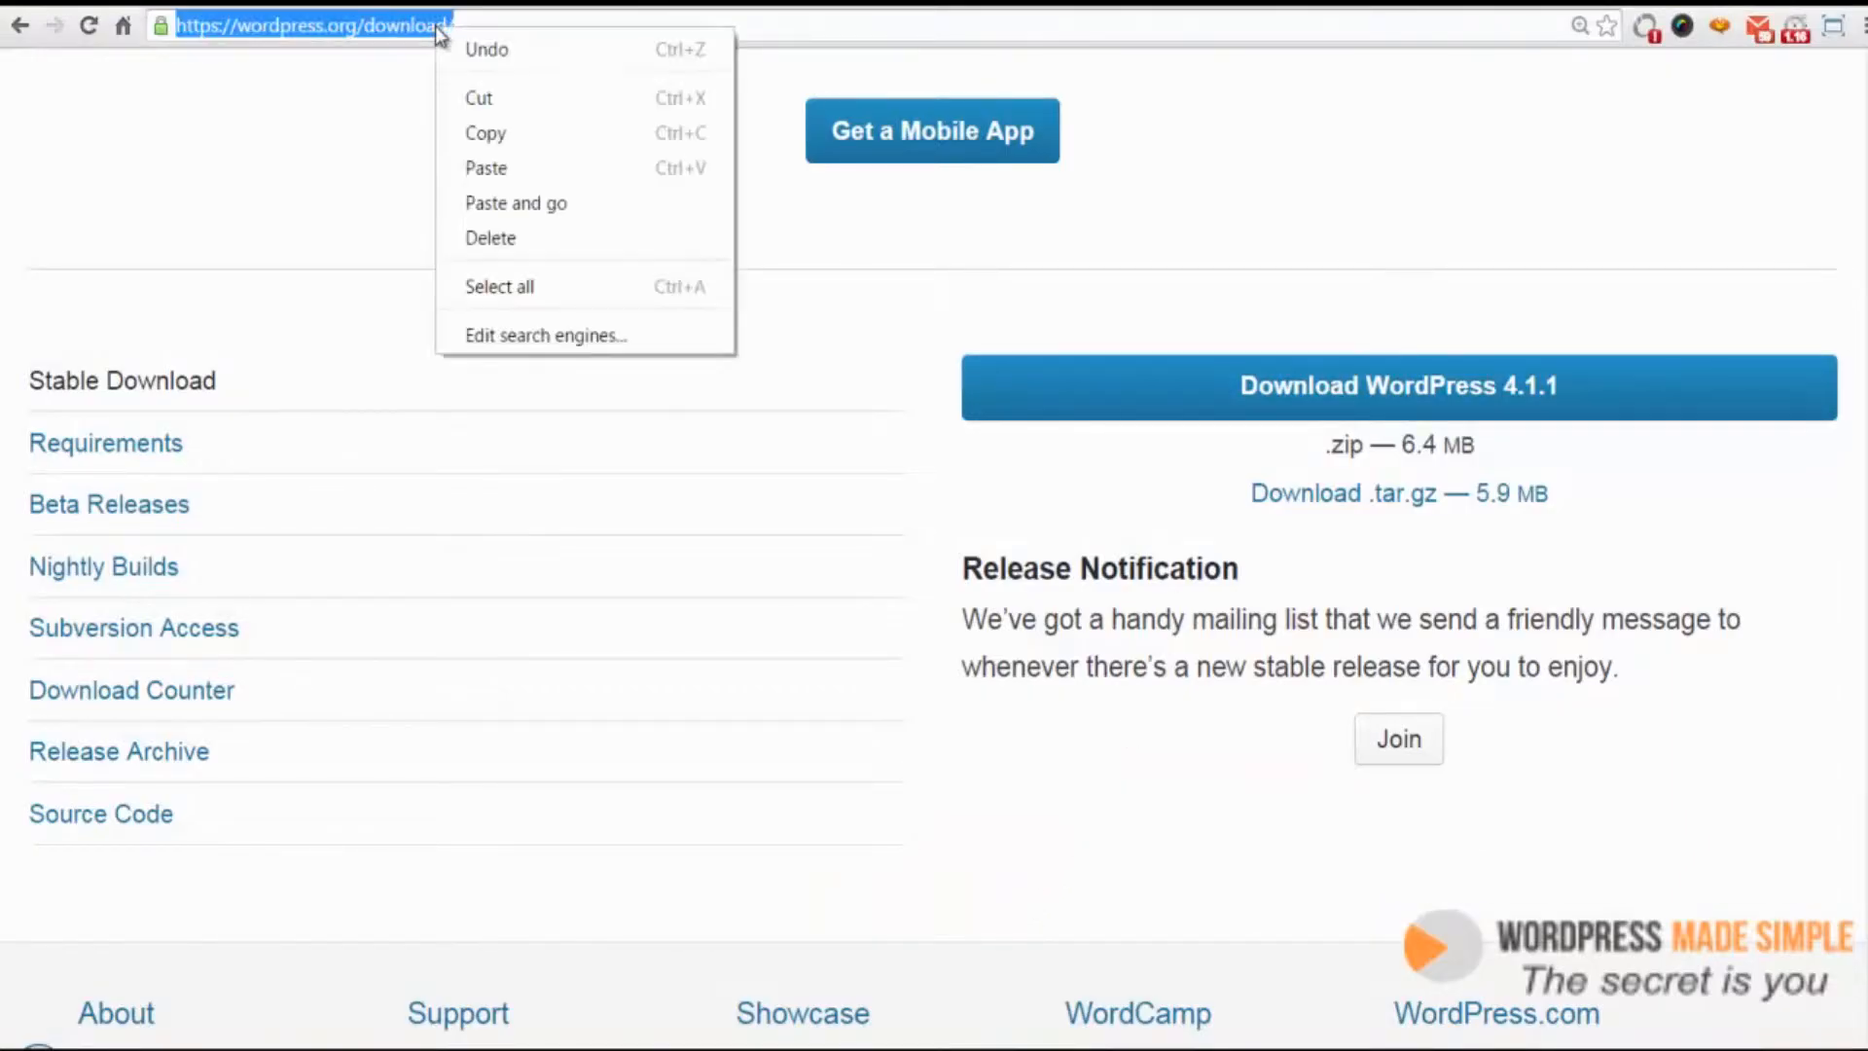
pyautogui.click(529, 206)
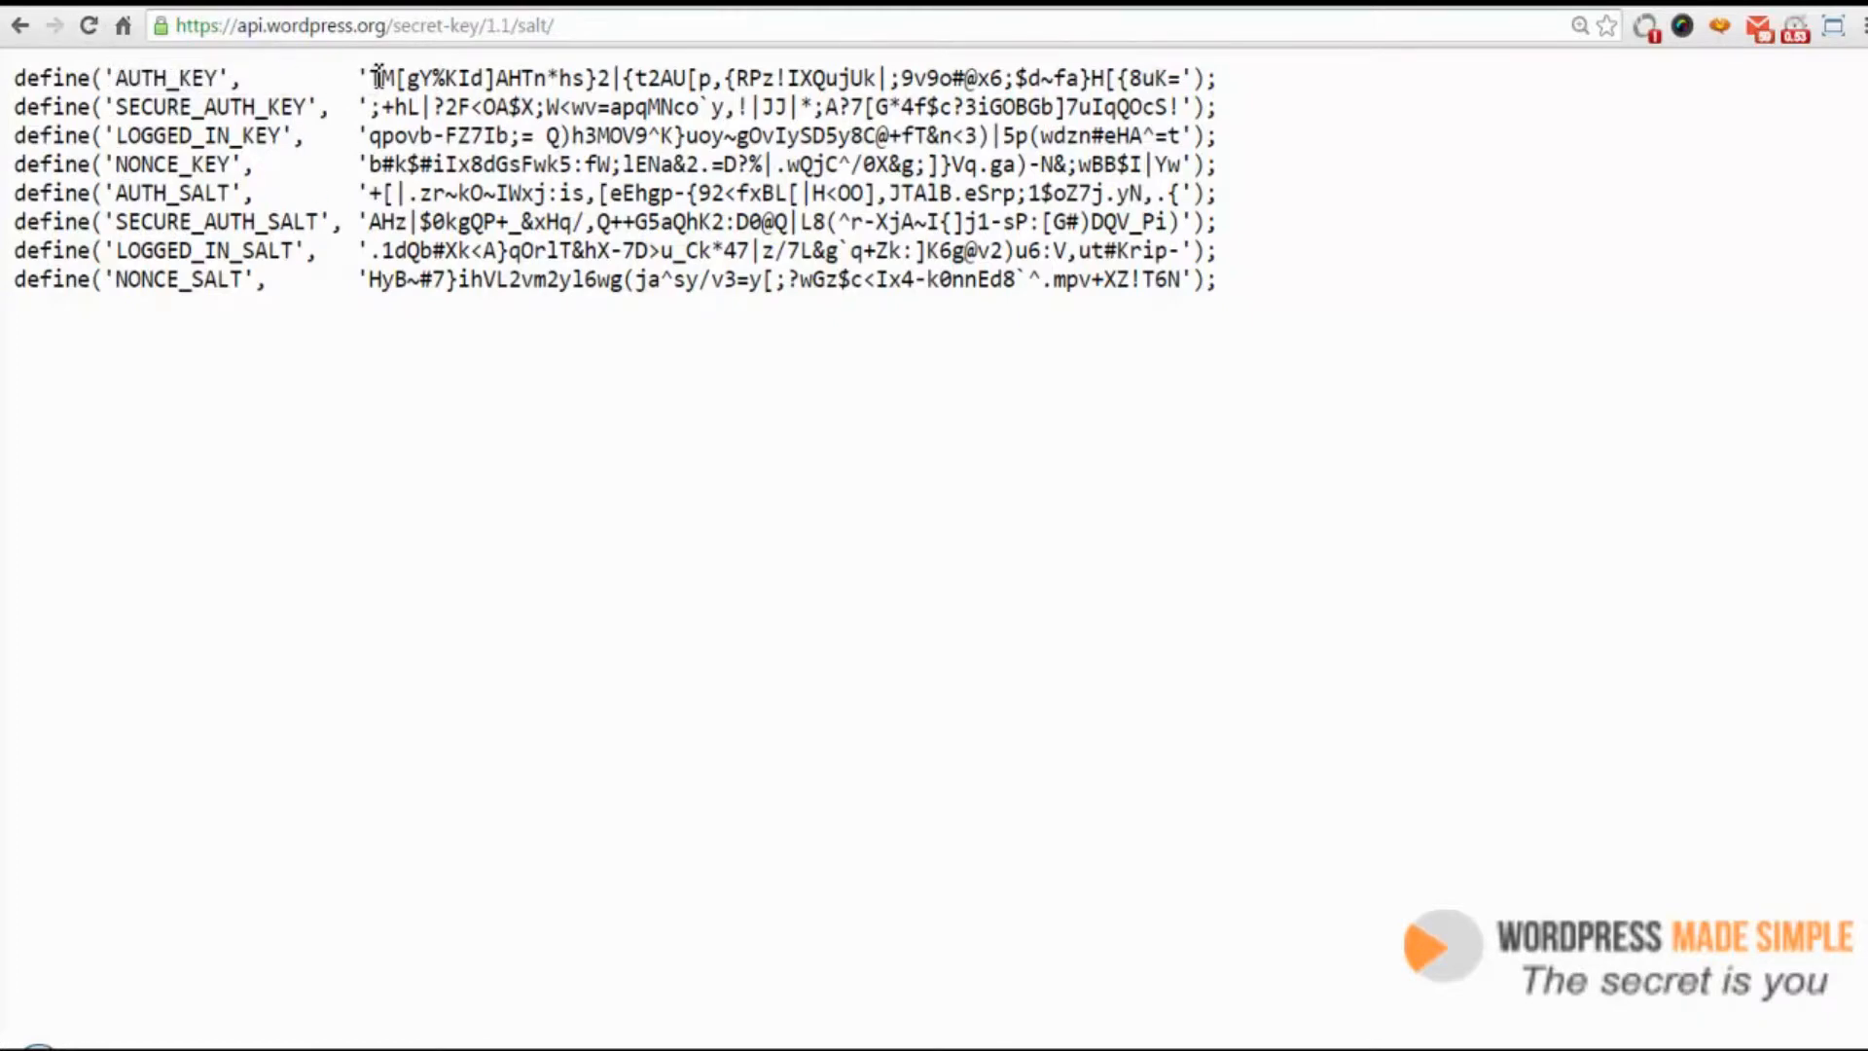
# Regenerate the keys on the page and copy all eight generated define lines
pyautogui.moveTo(378, 77); pyautogui.dragTo(401, 77)
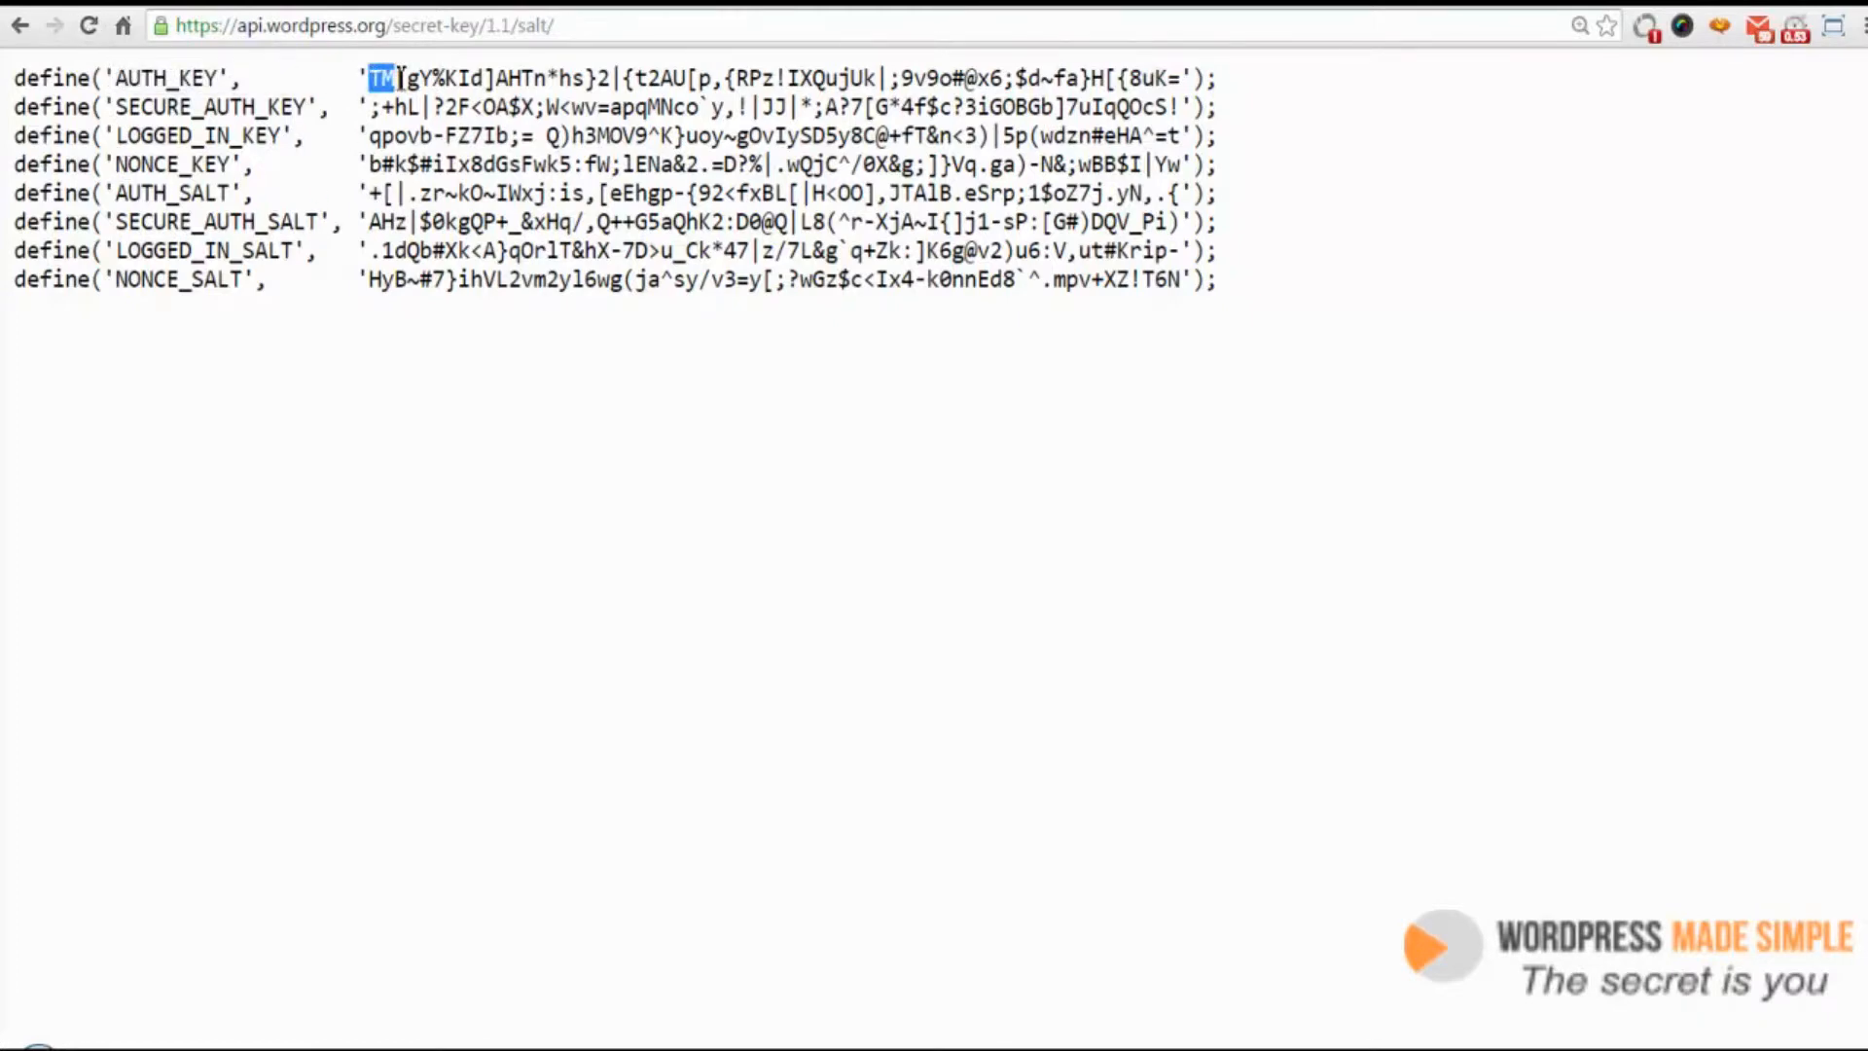
pyautogui.click(90, 27)
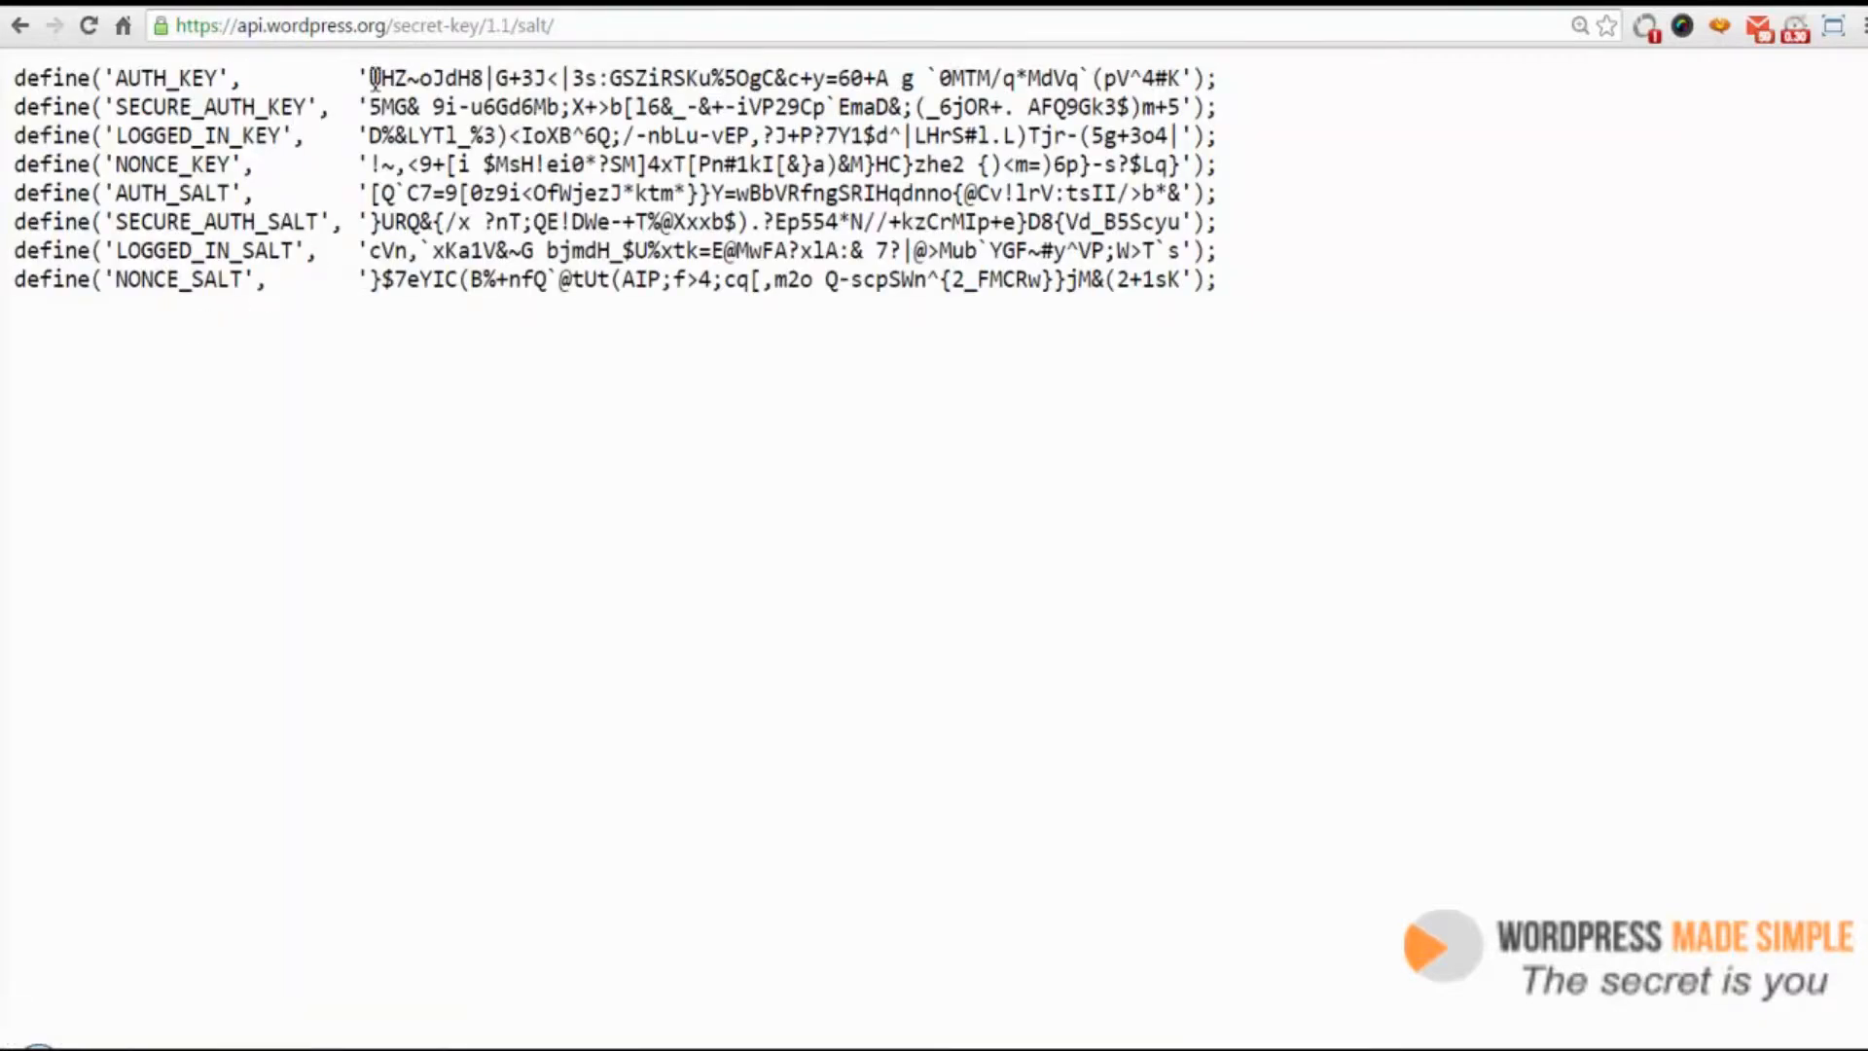
pyautogui.moveTo(371, 77); pyautogui.dragTo(397, 77)
pyautogui.moveTo(1221, 281); pyautogui.dragTo(4, 78)
pyautogui.rightClick(233, 130)
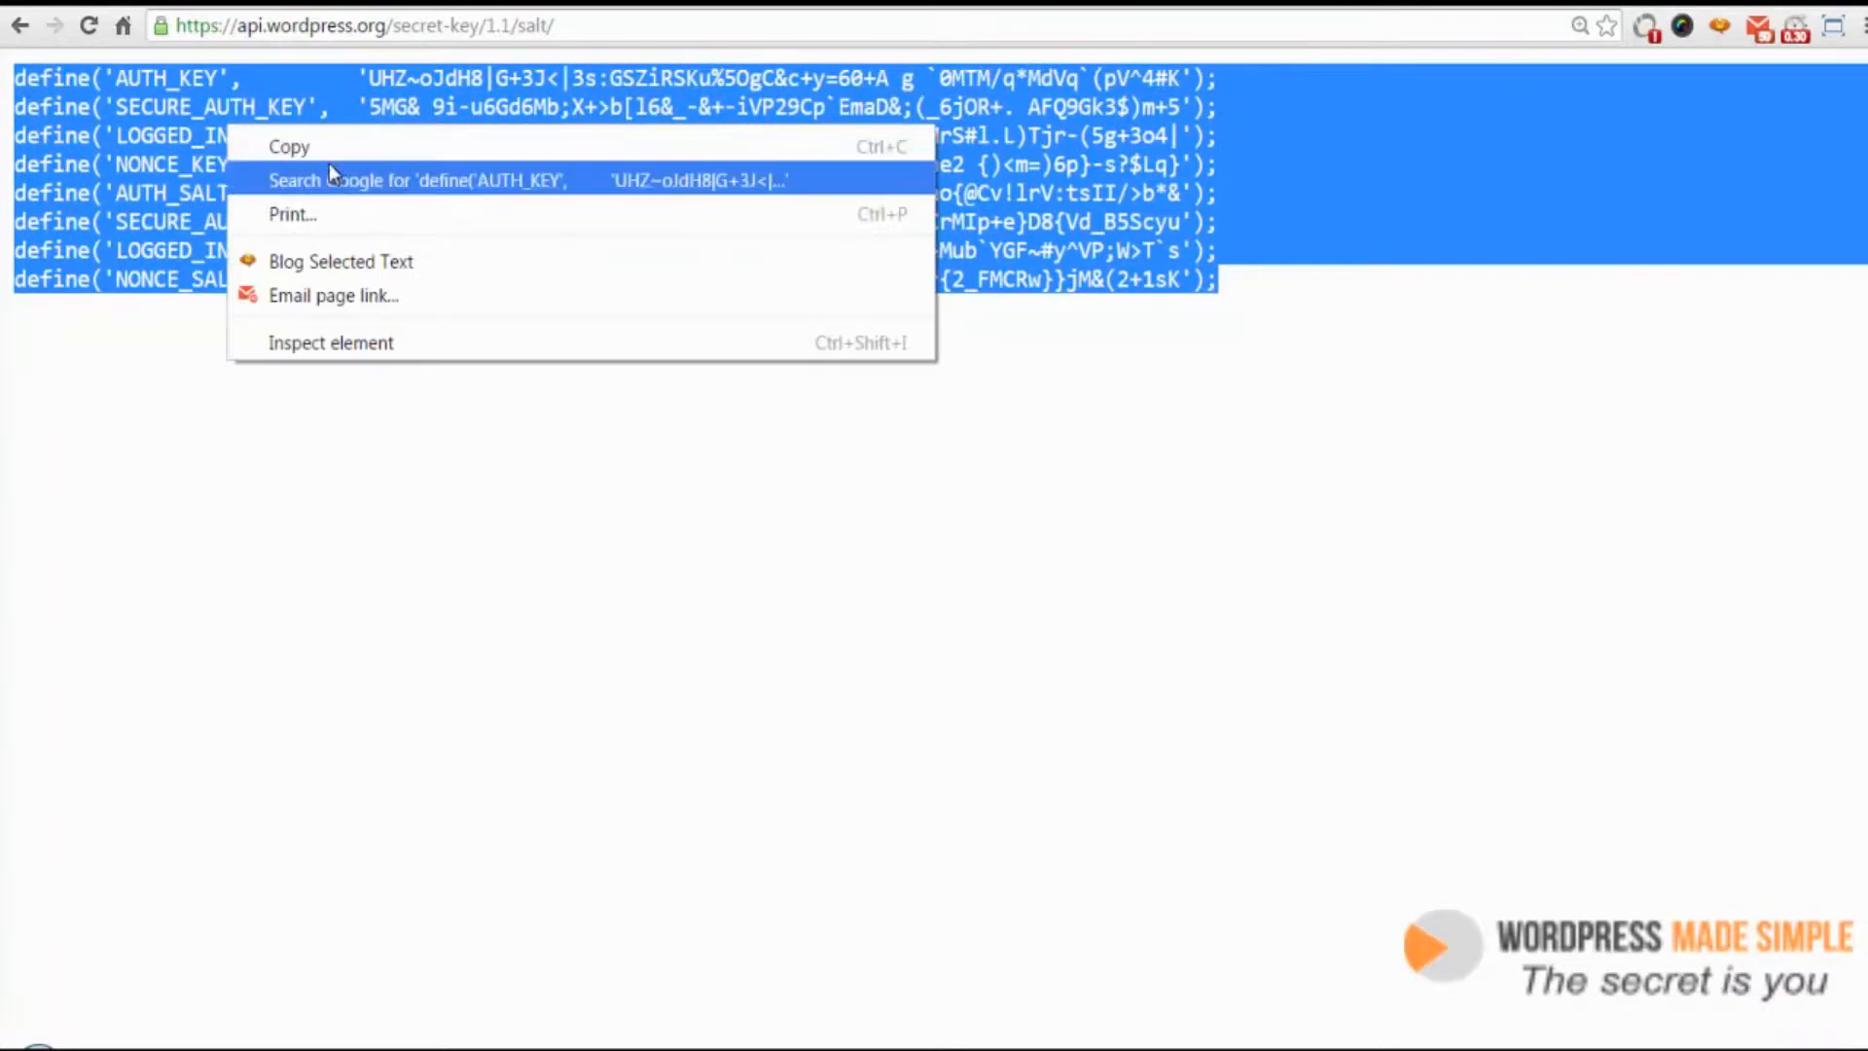
pyautogui.click(332, 144)
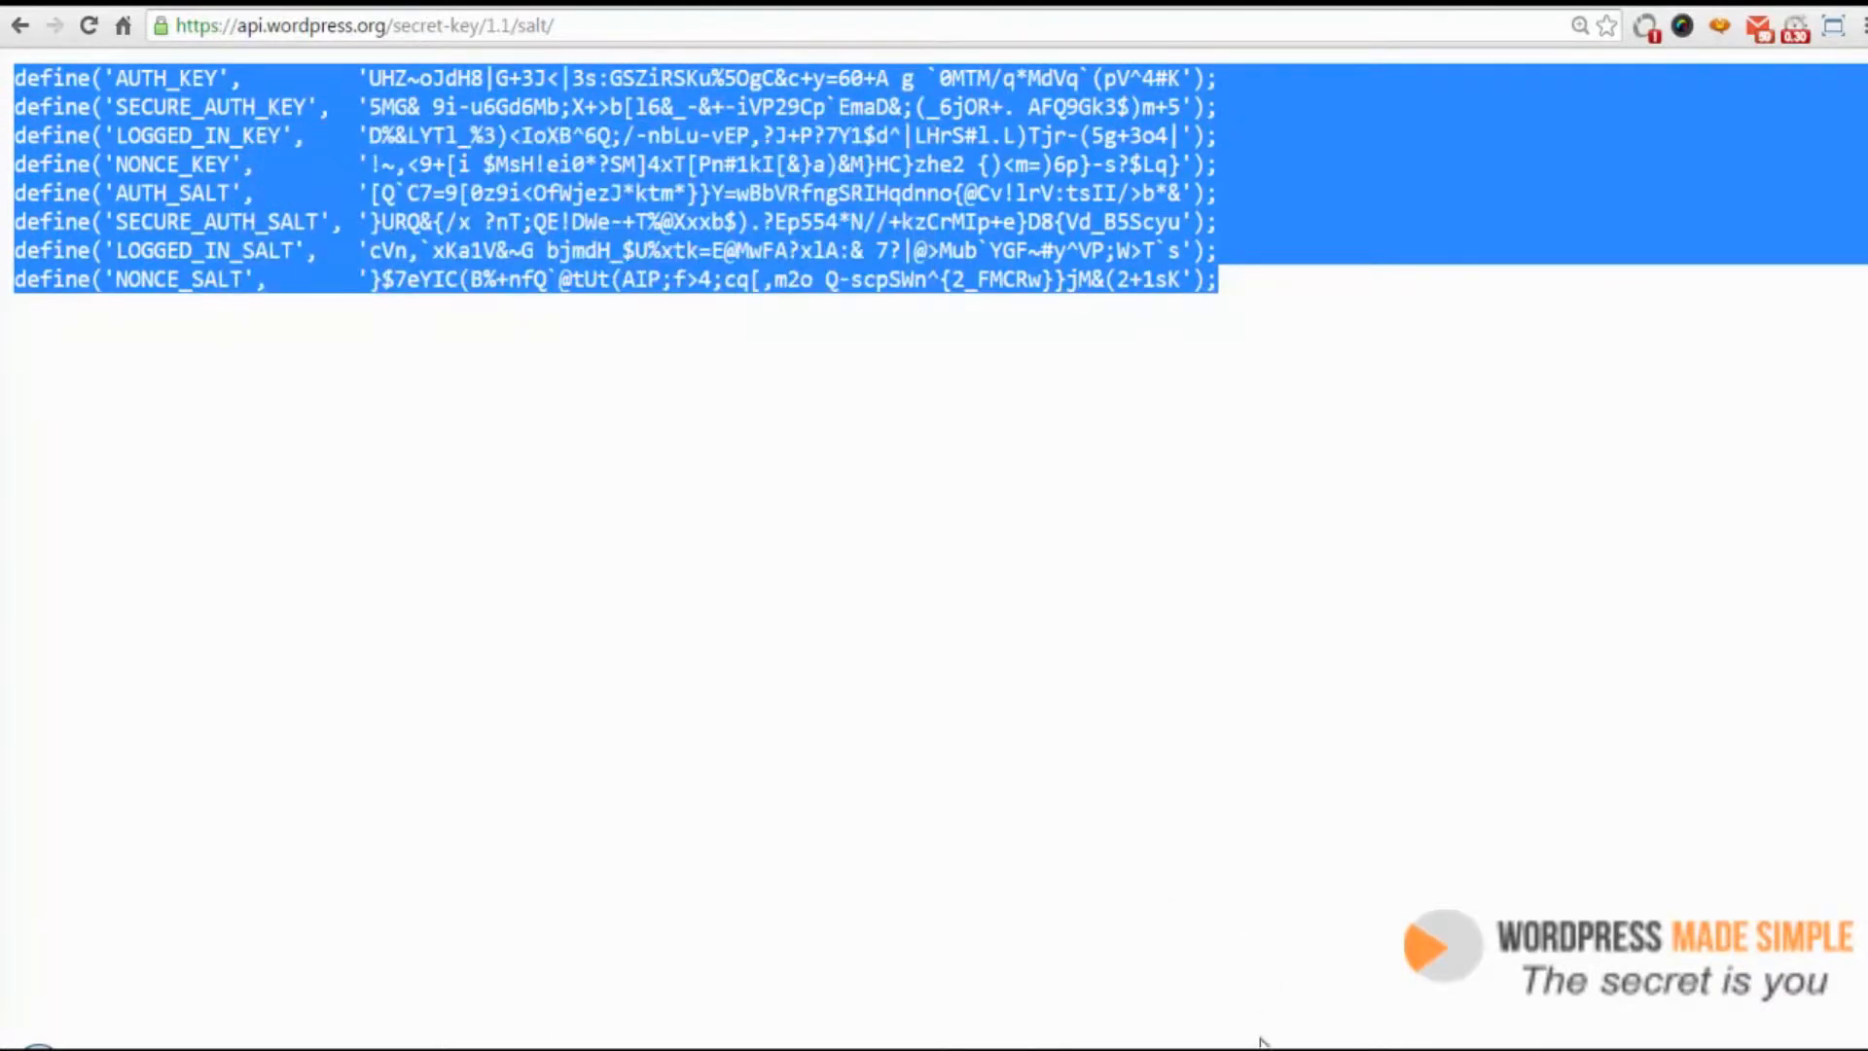
# Replace the eight placeholder key and salt lines in the config file with the copied generated lines
pyautogui.click(1168, 876)
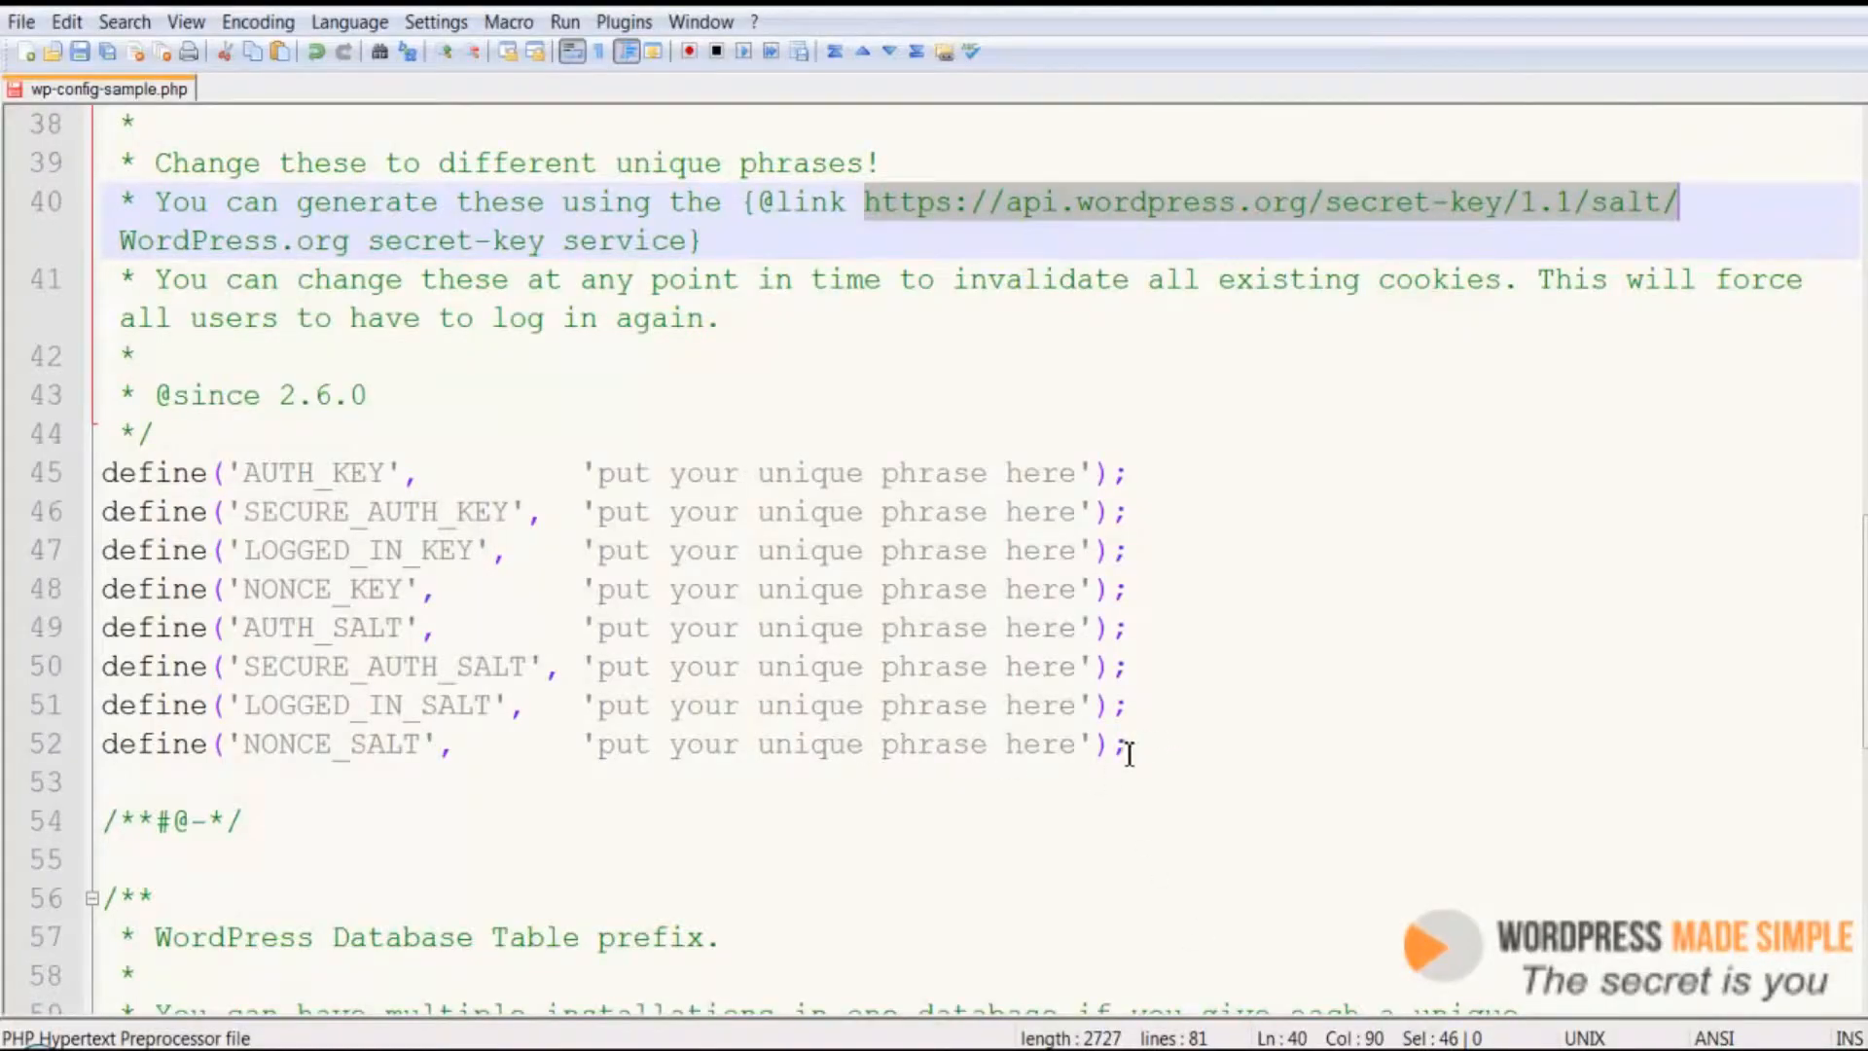
pyautogui.moveTo(1129, 752); pyautogui.dragTo(74, 483)
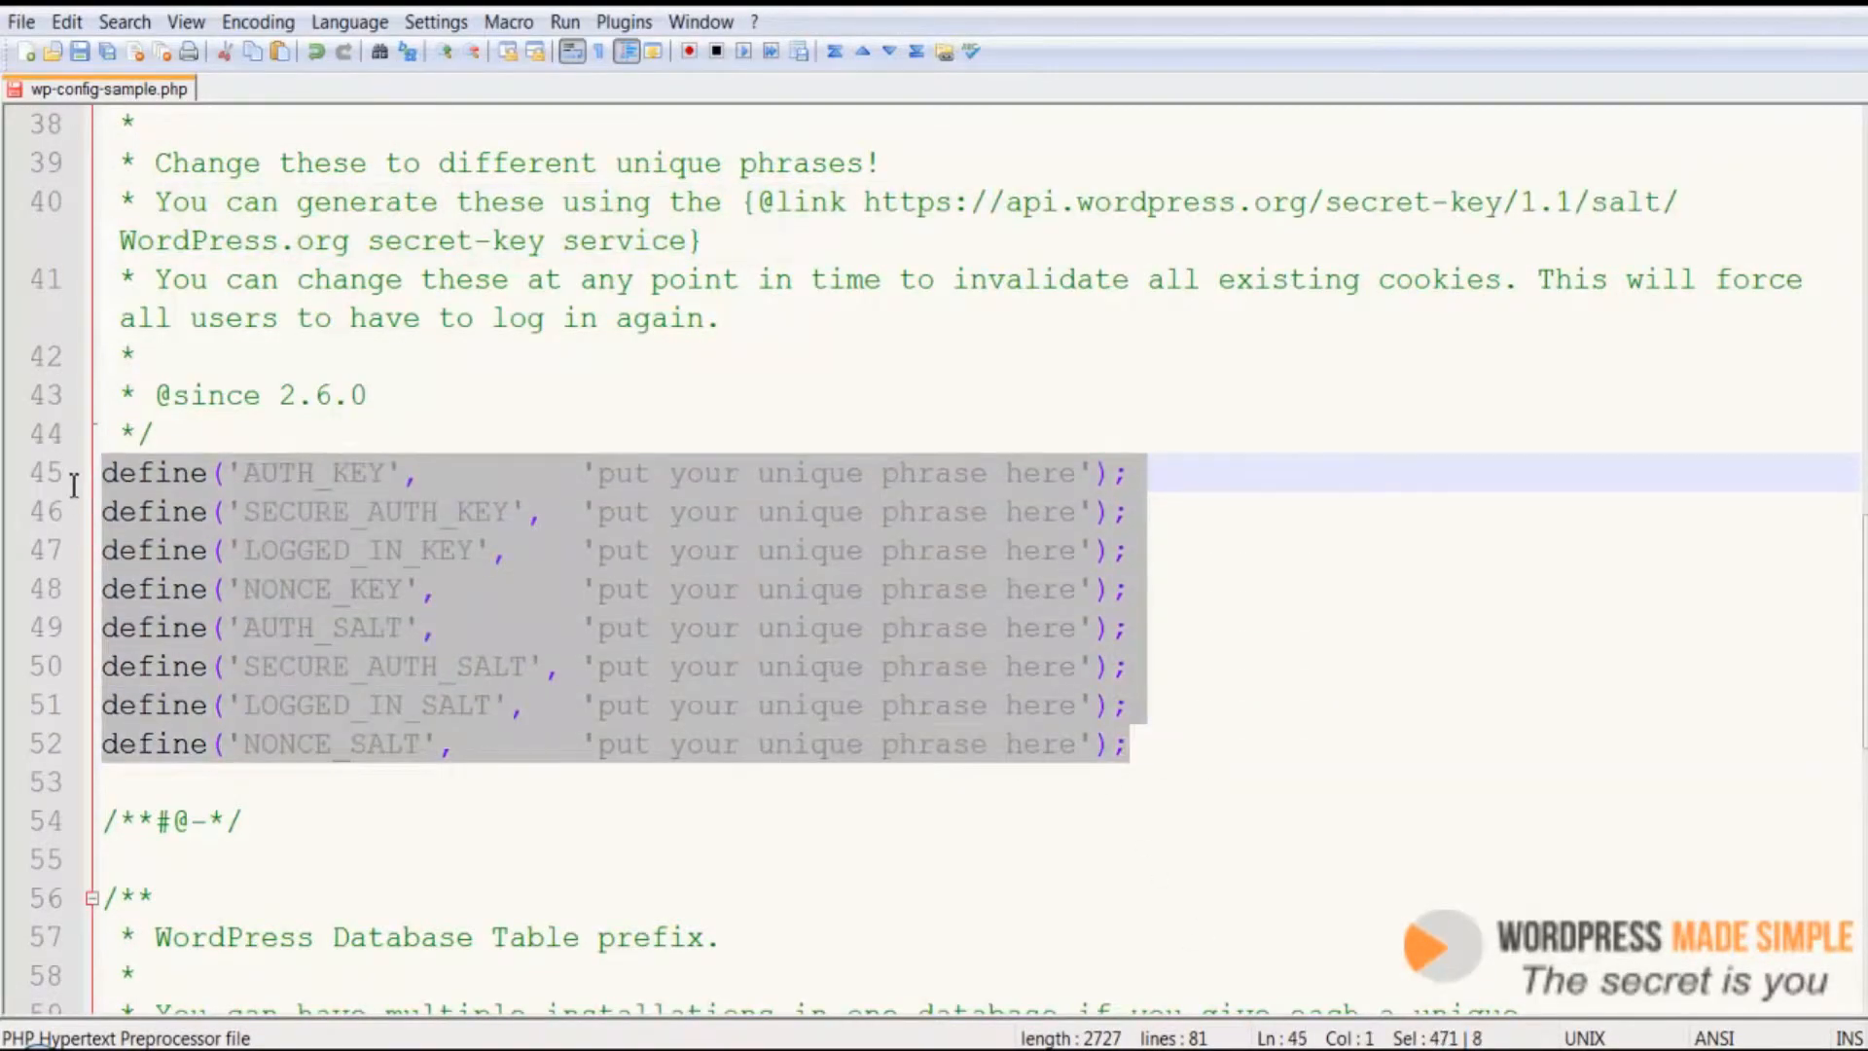
pyautogui.rightClick(442, 570)
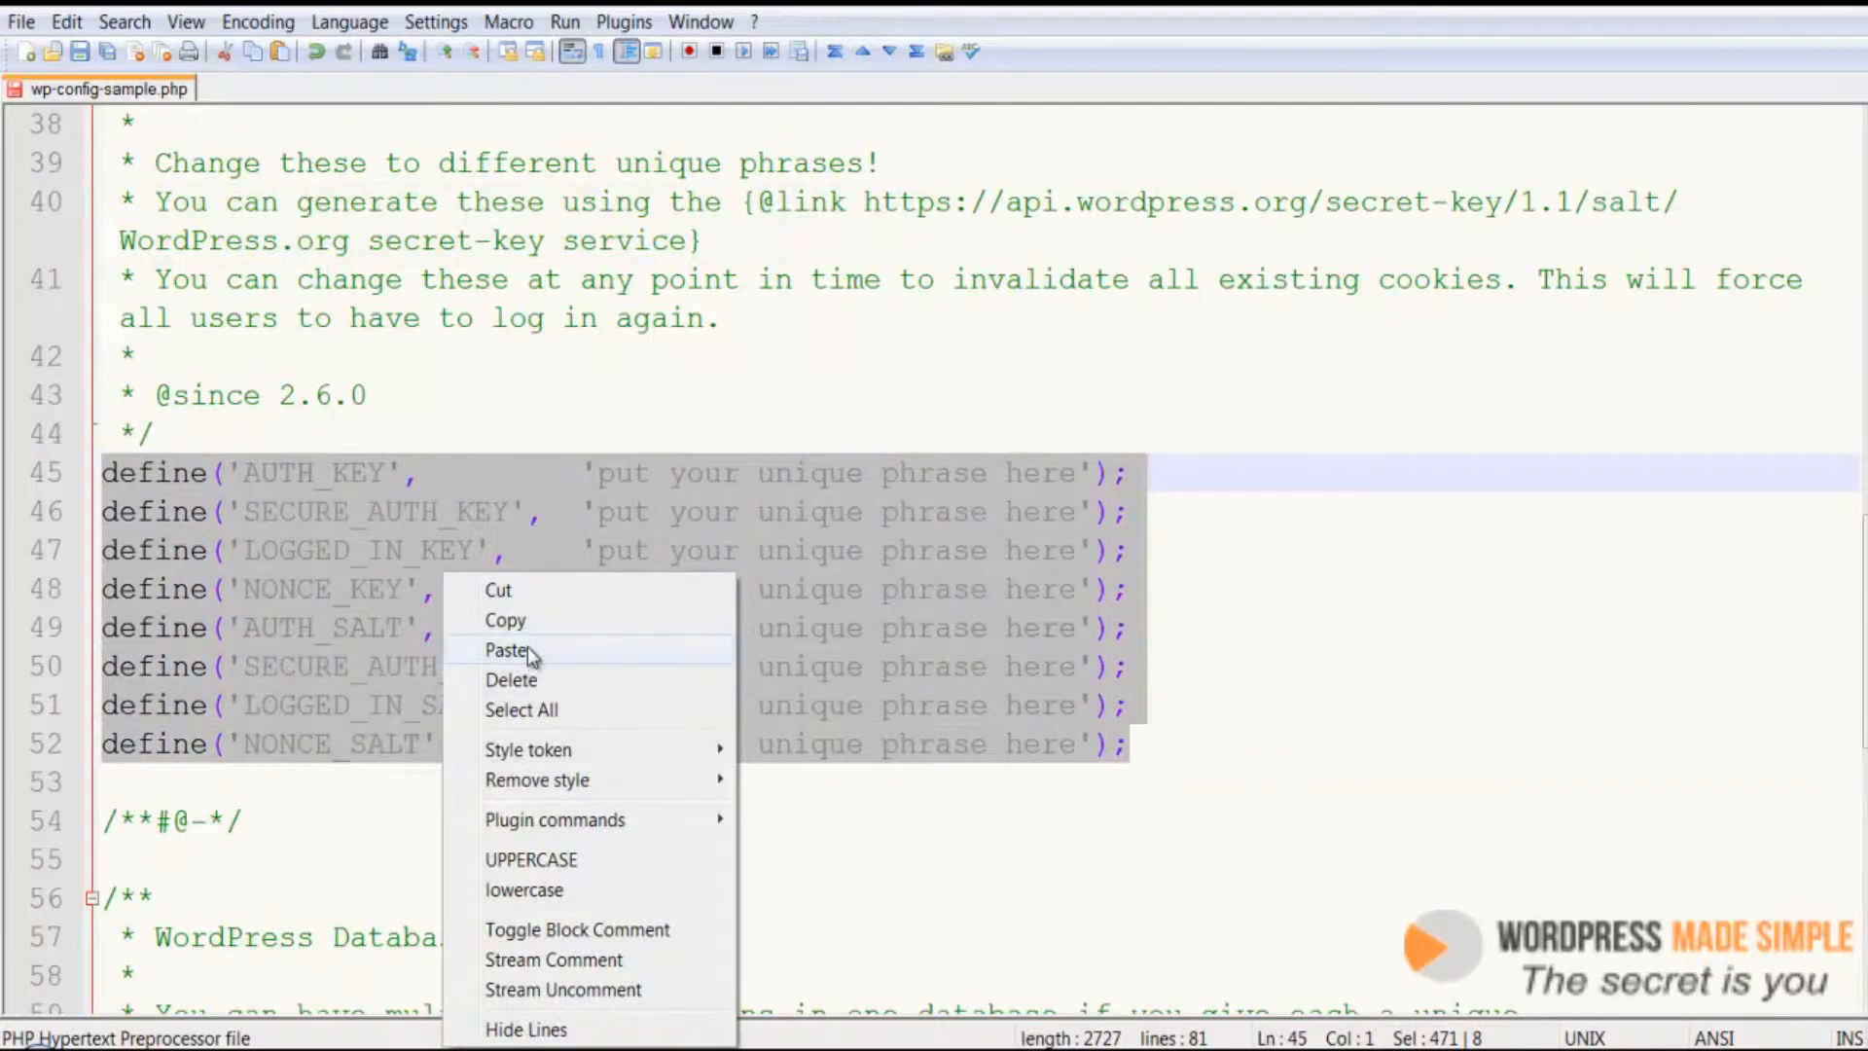
pyautogui.click(506, 649)
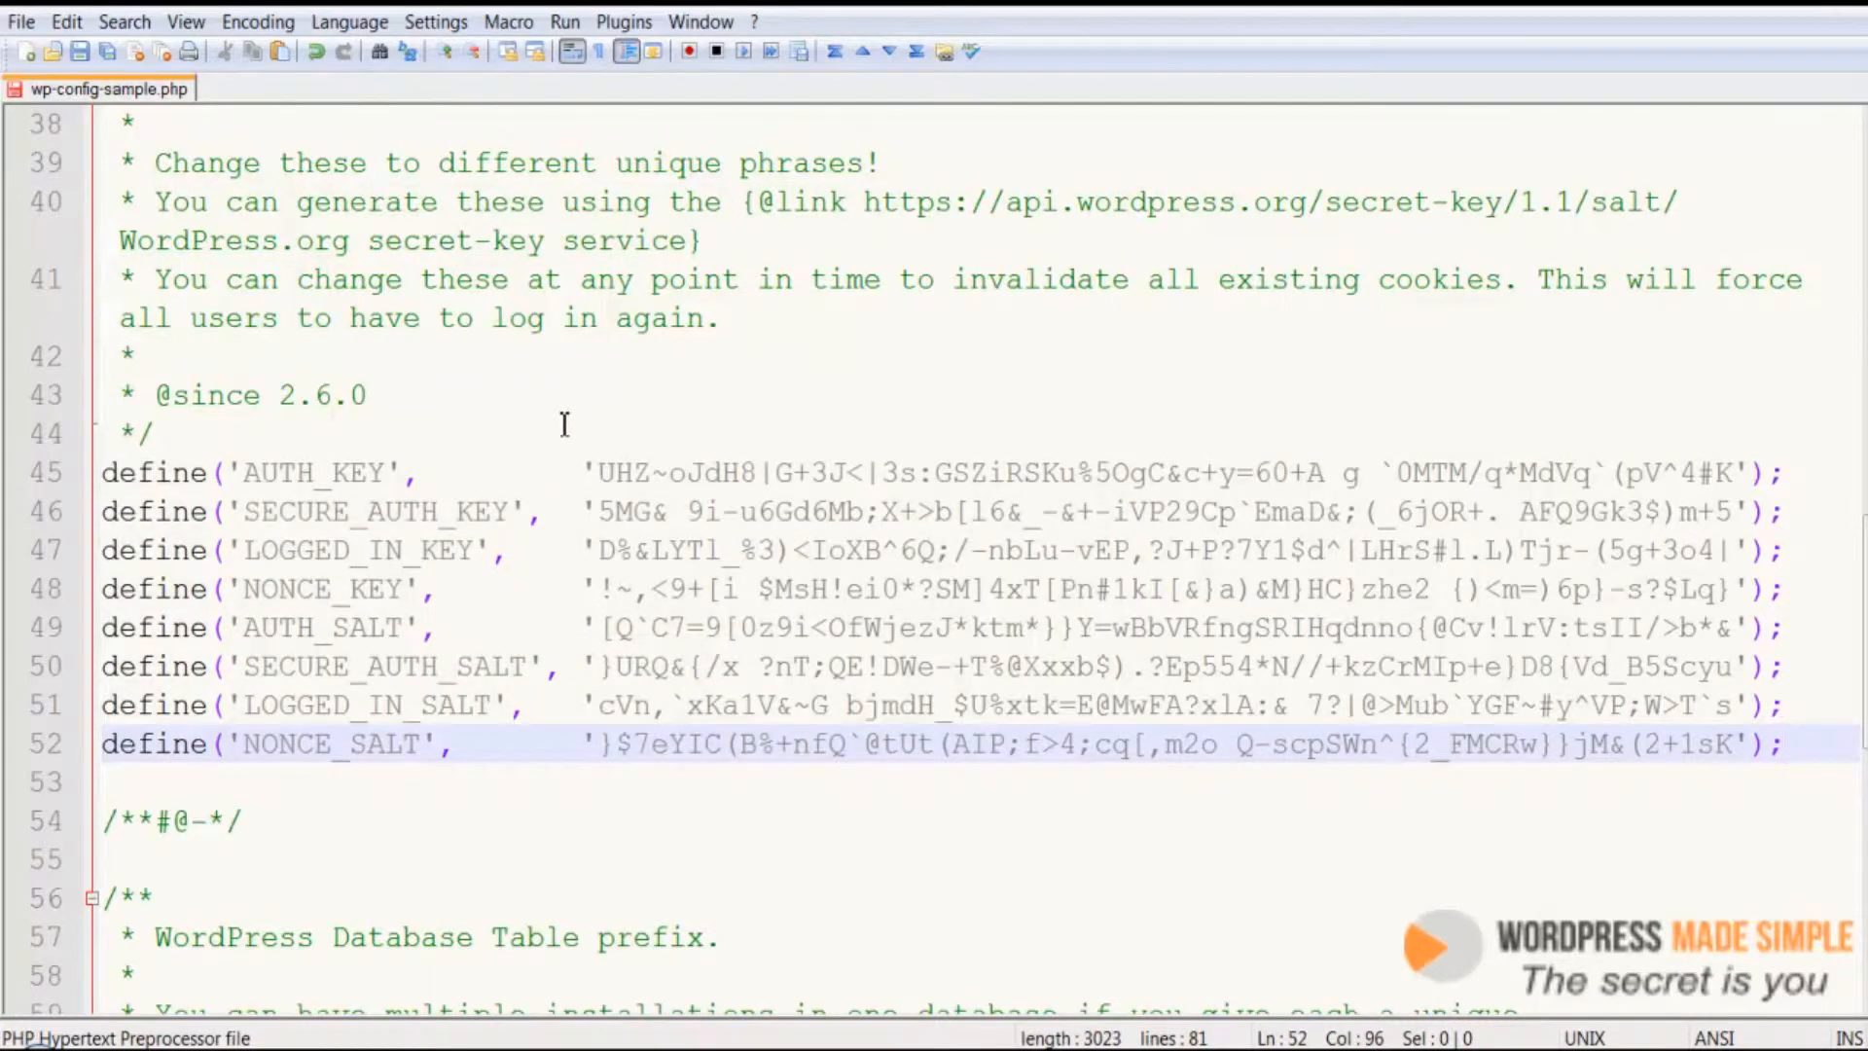
pyautogui.scroll(-5, 565, 424)
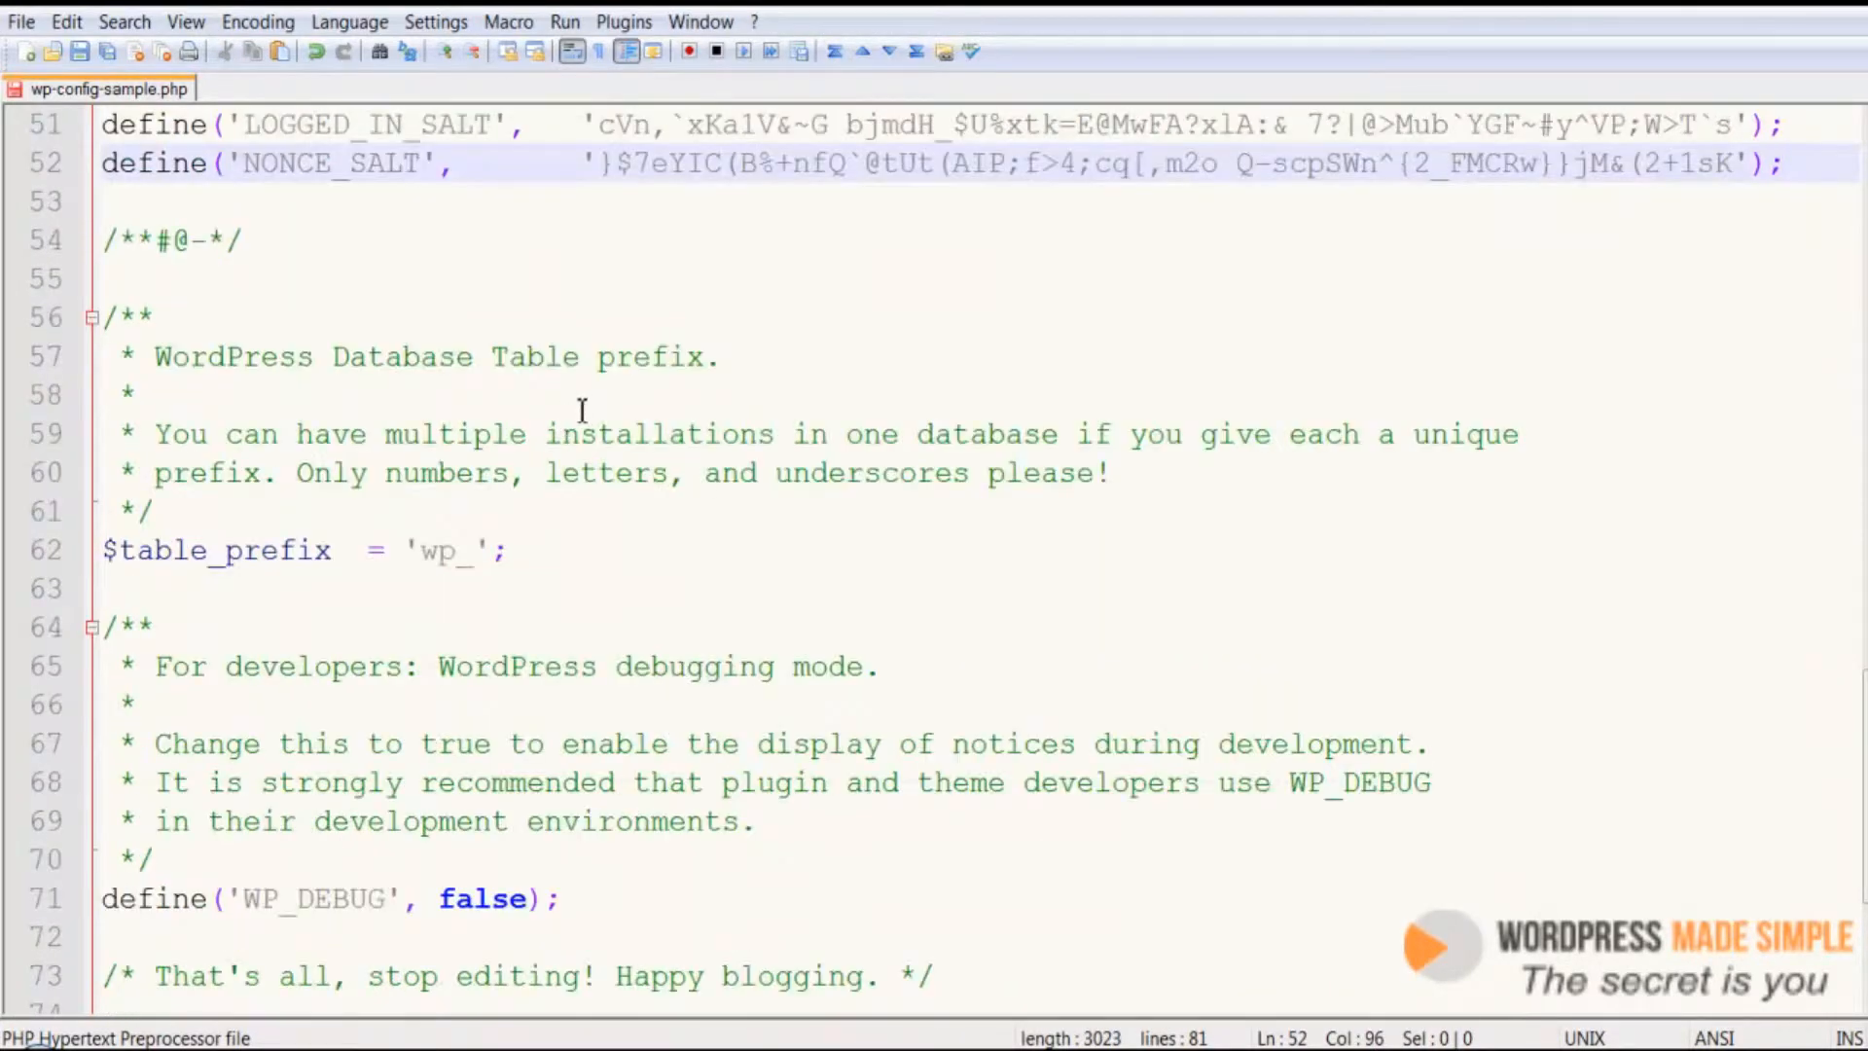
# Change the database table prefix to wh_
pyautogui.moveTo(455, 555); pyautogui.dragTo(429, 557)
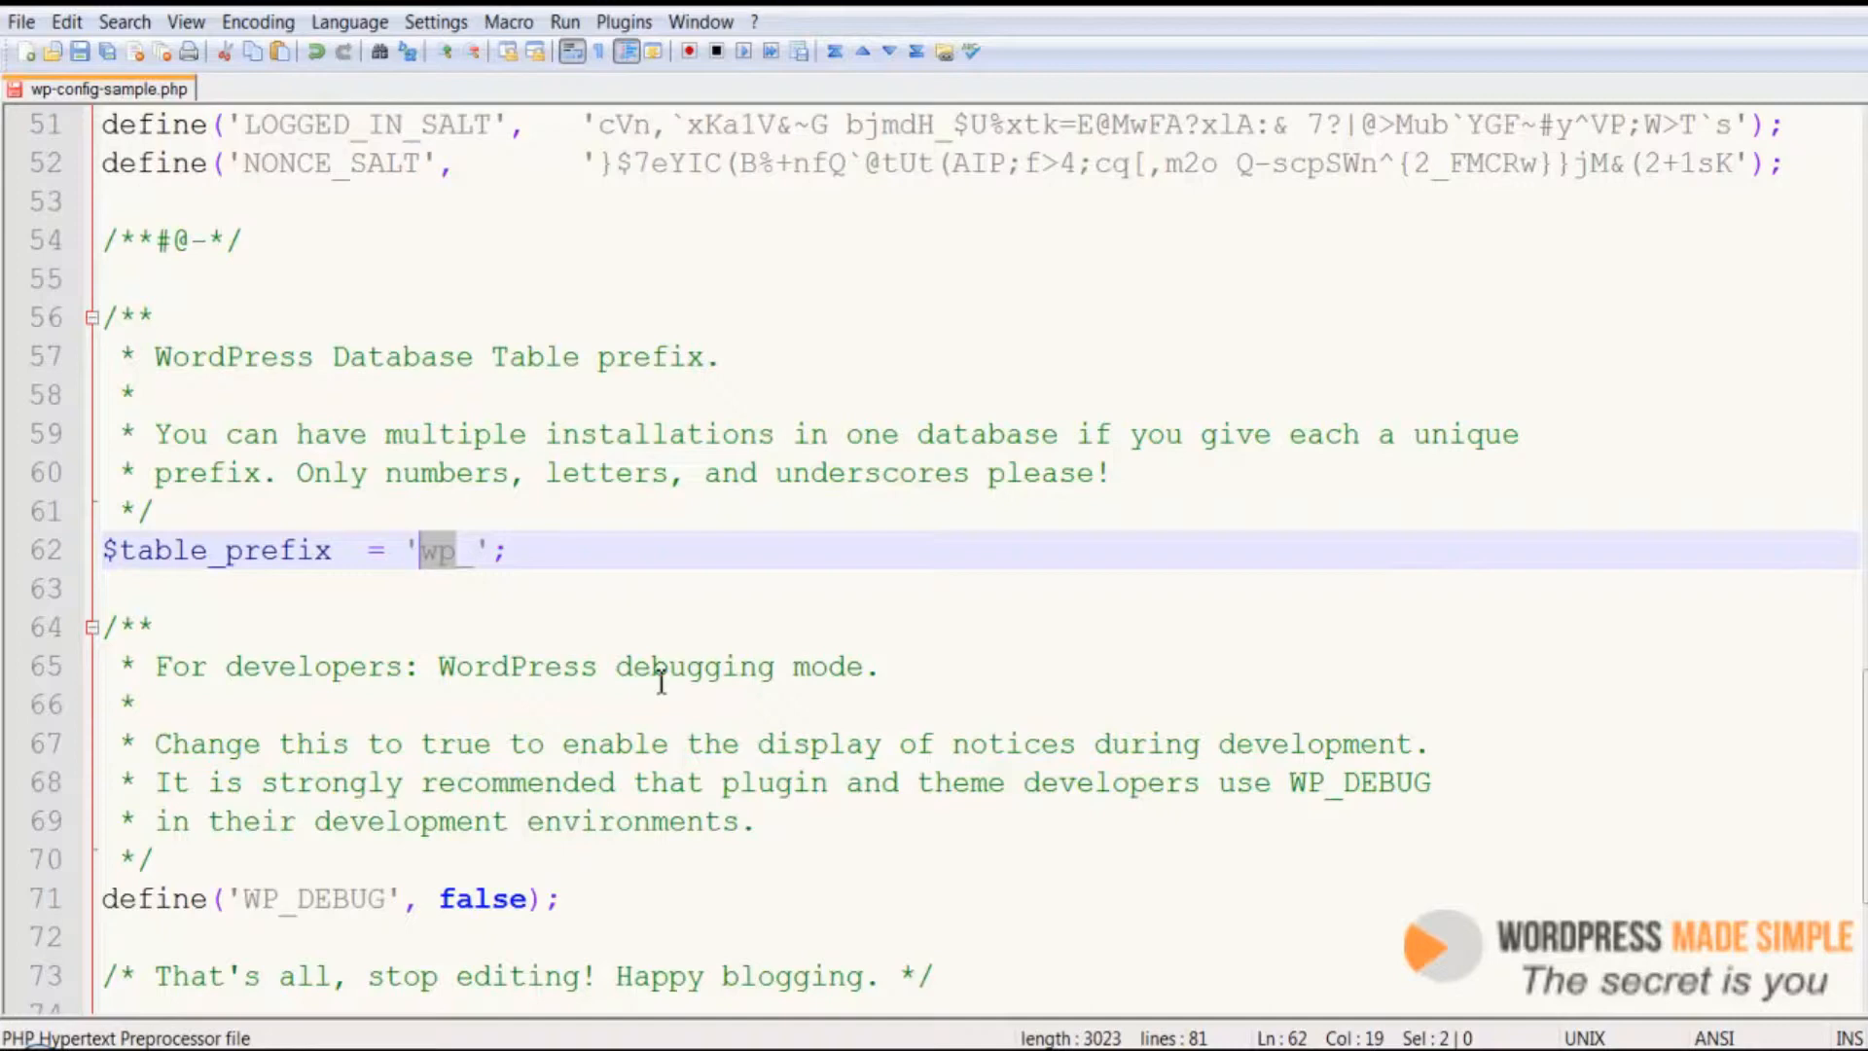
pyautogui.write('w')
pyautogui.moveTo(425, 551); pyautogui.dragTo(463, 555)
pyautogui.click(463, 554)
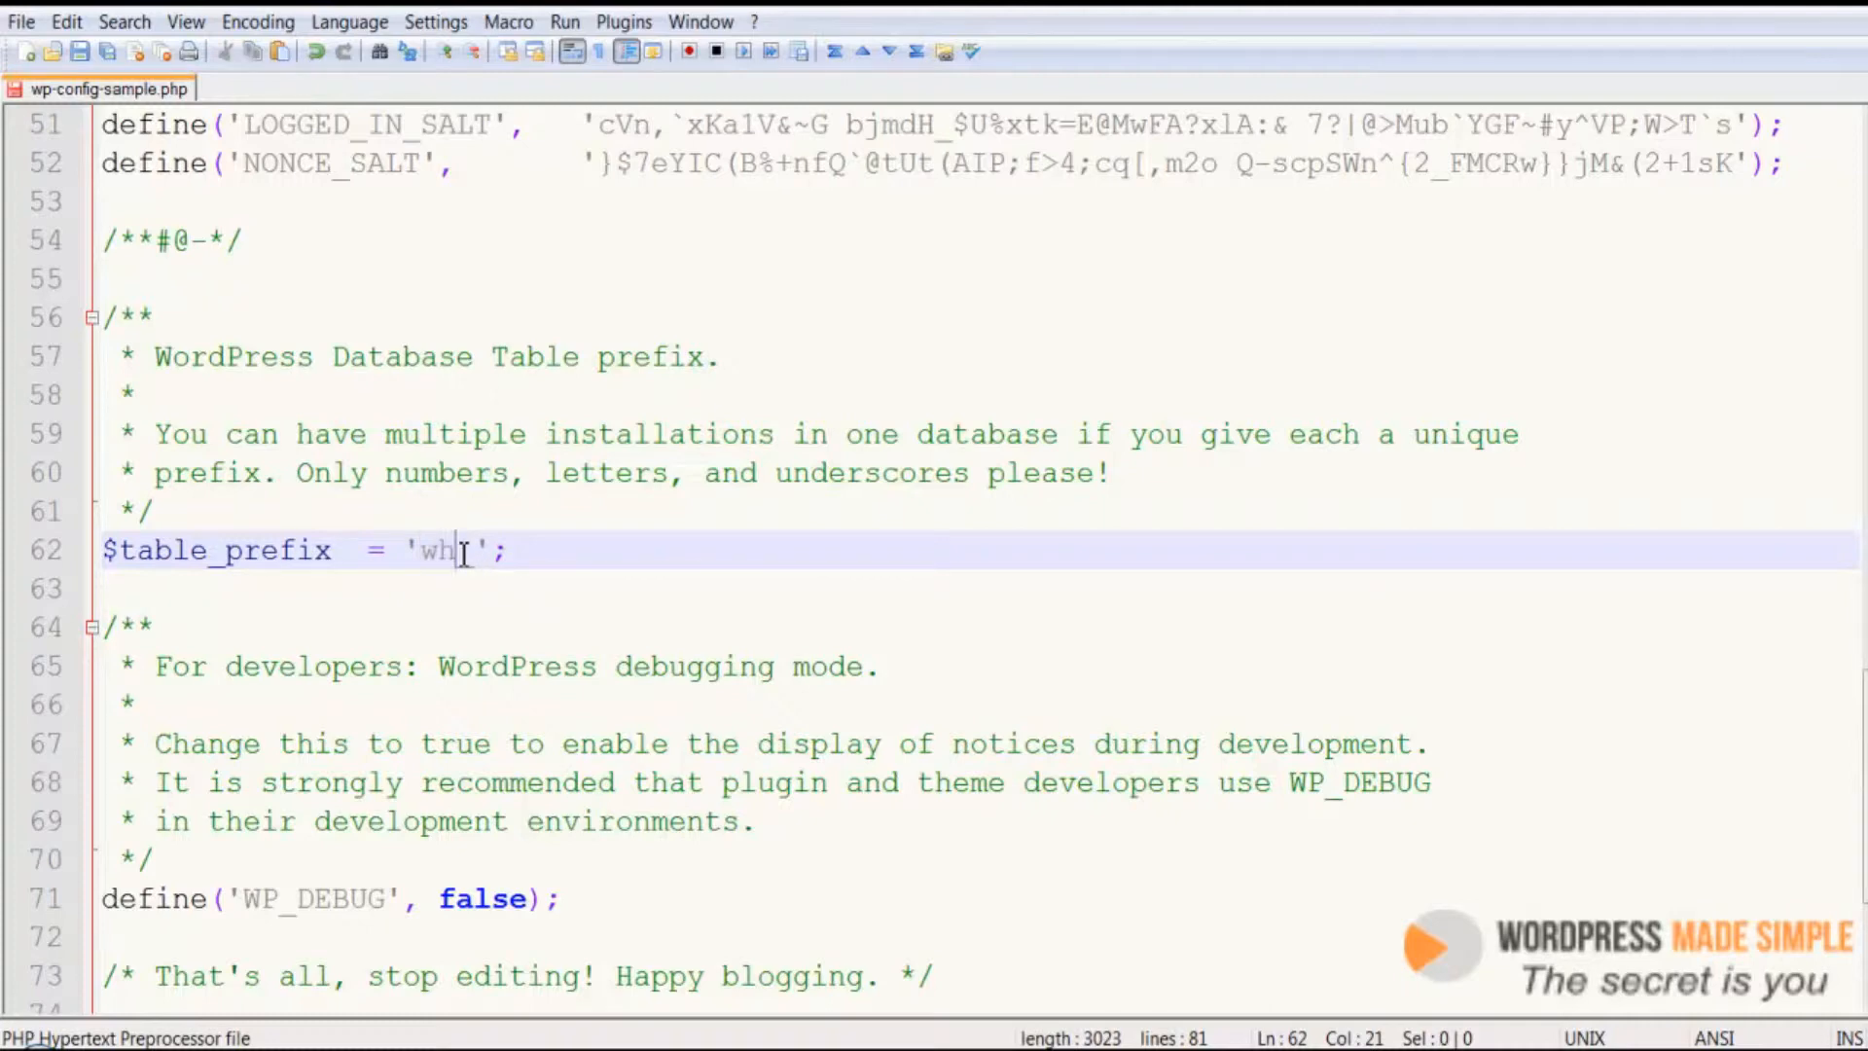
pyautogui.moveTo(463, 555); pyautogui.dragTo(428, 555)
pyautogui.click(479, 579)
# Save the config file as wp-config.php in the same wordpress folder
pyautogui.scroll(-1, 477, 618)
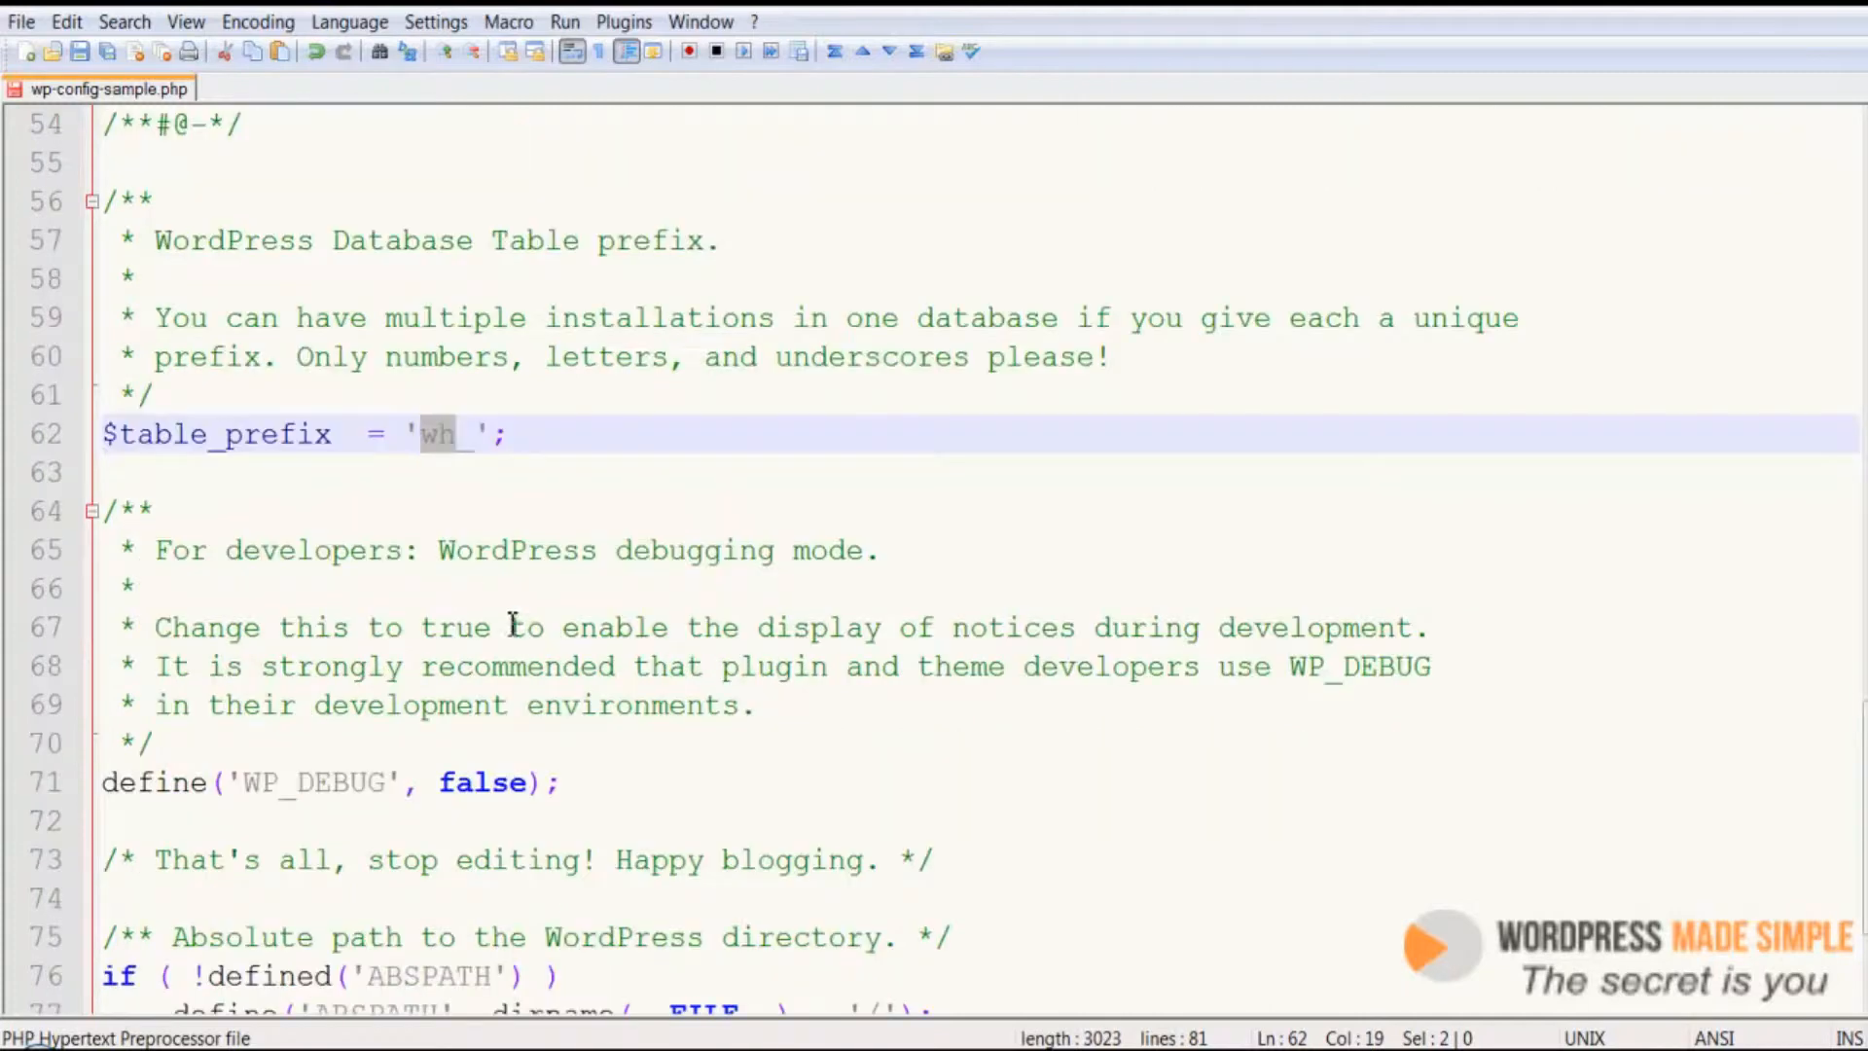
pyautogui.scroll(-2, 505, 579)
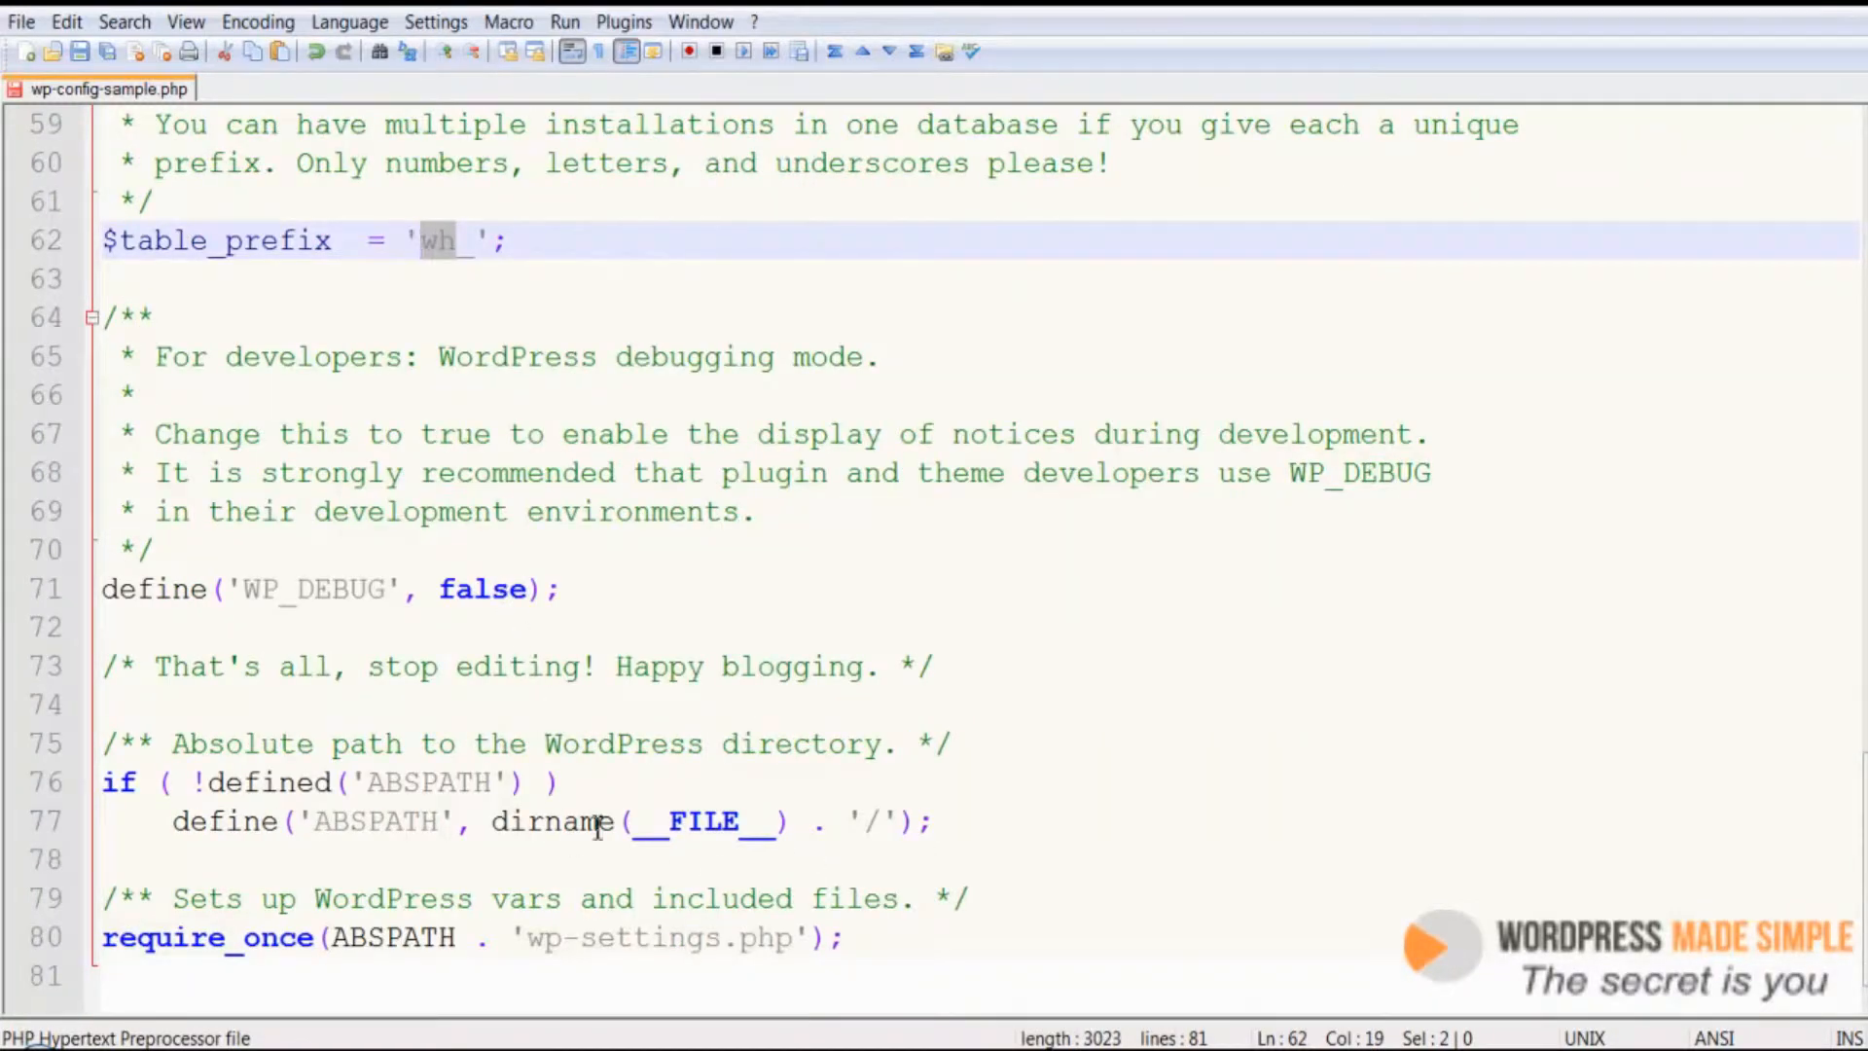
pyautogui.scroll(13, 380, 516)
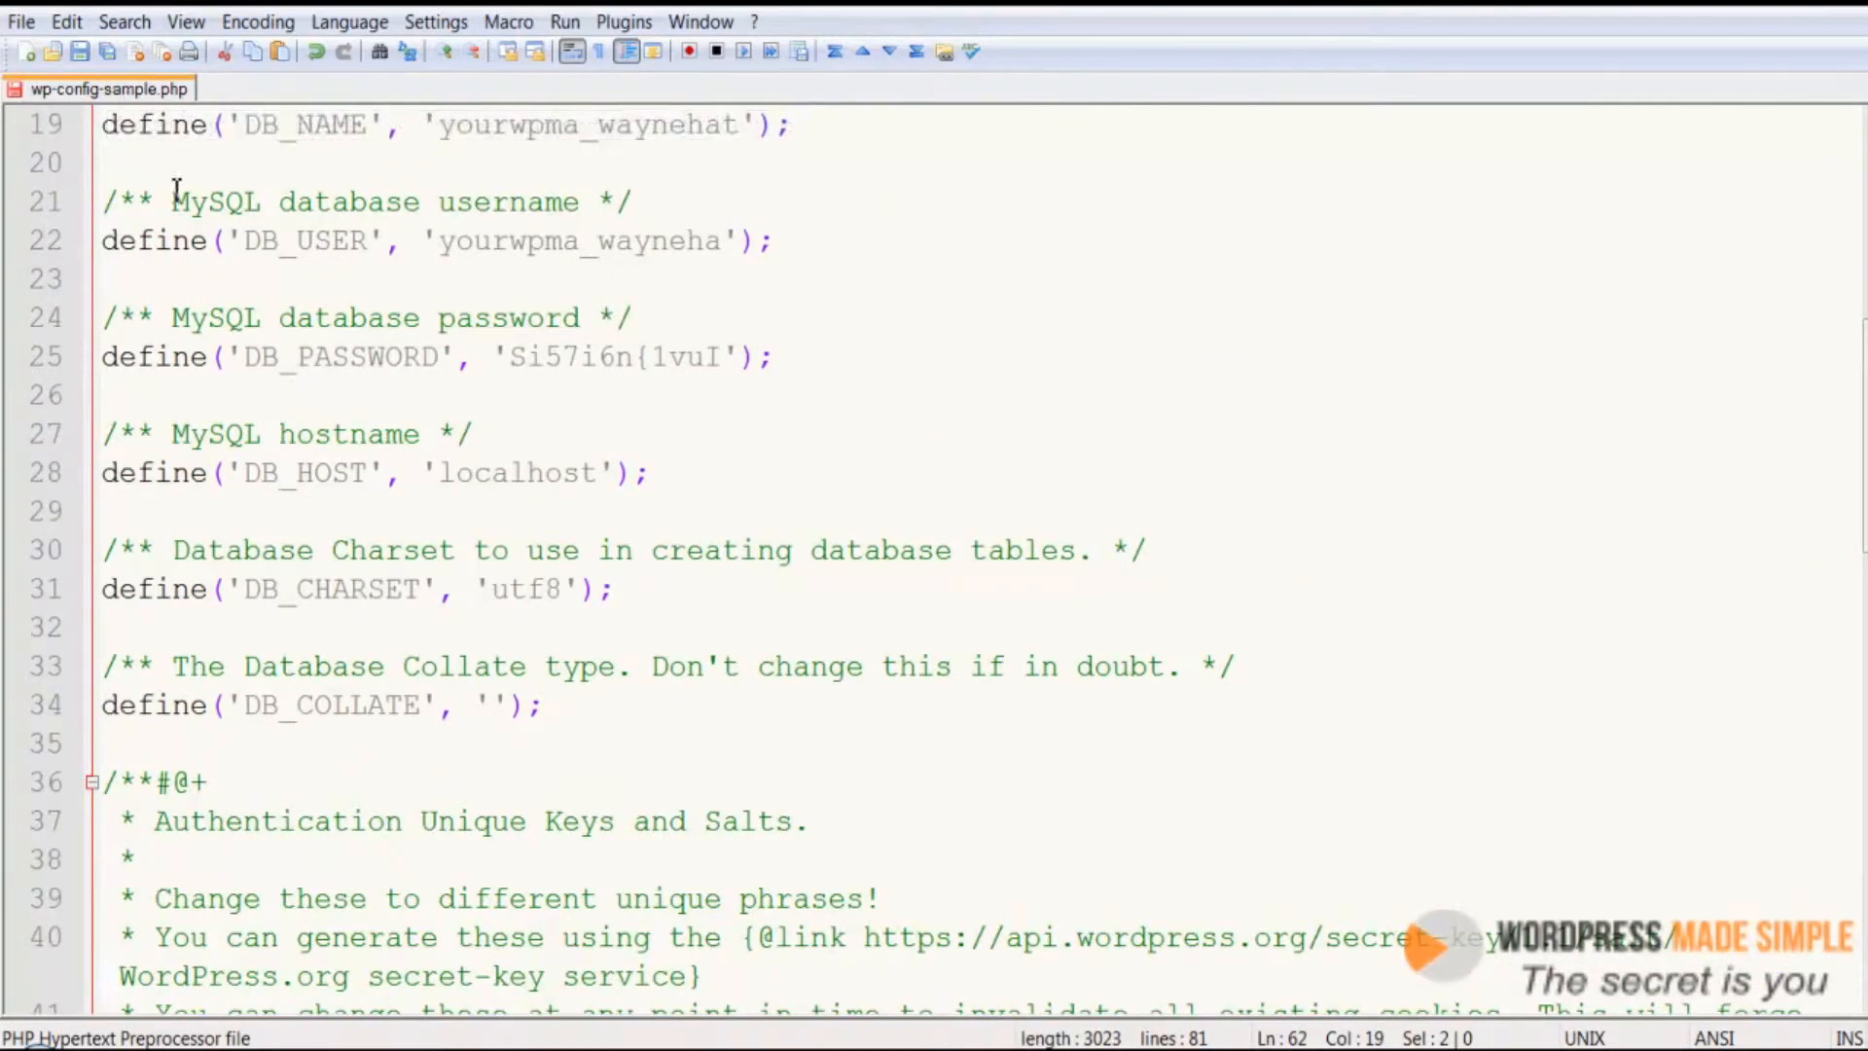
pyautogui.click(23, 25)
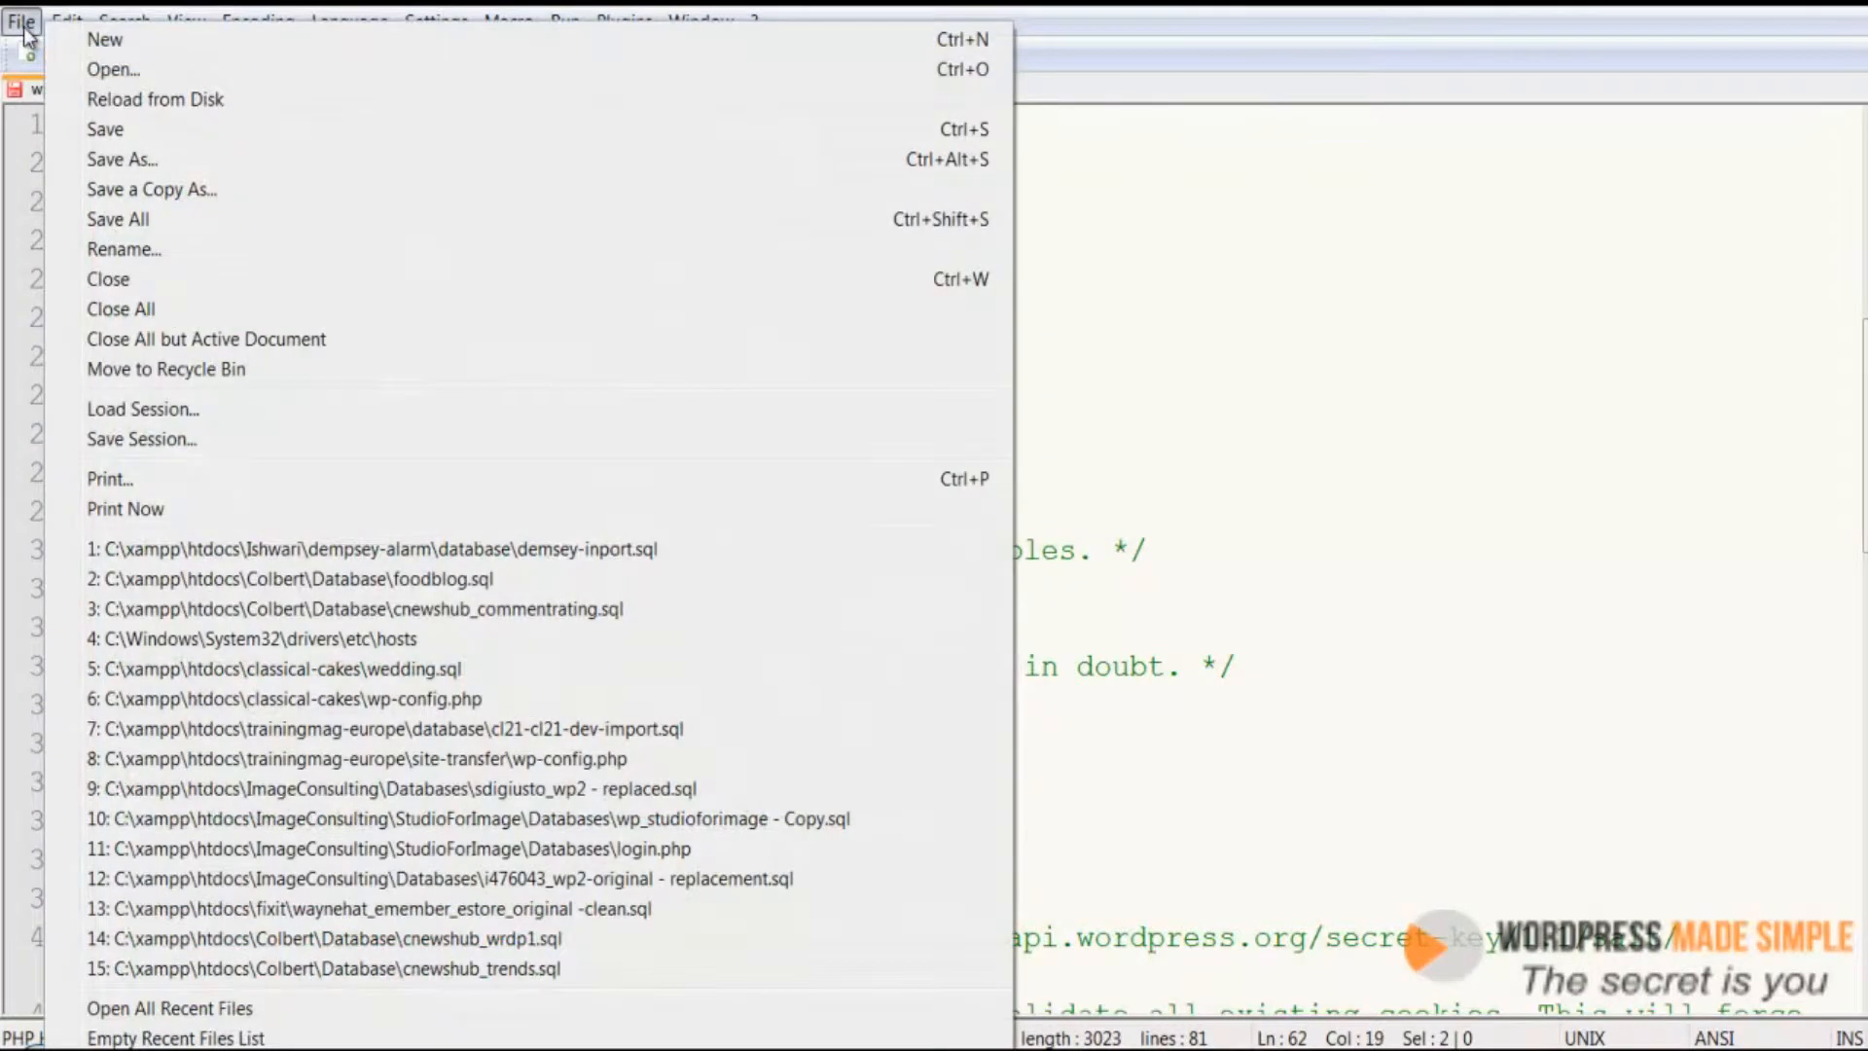
pyautogui.click(146, 164)
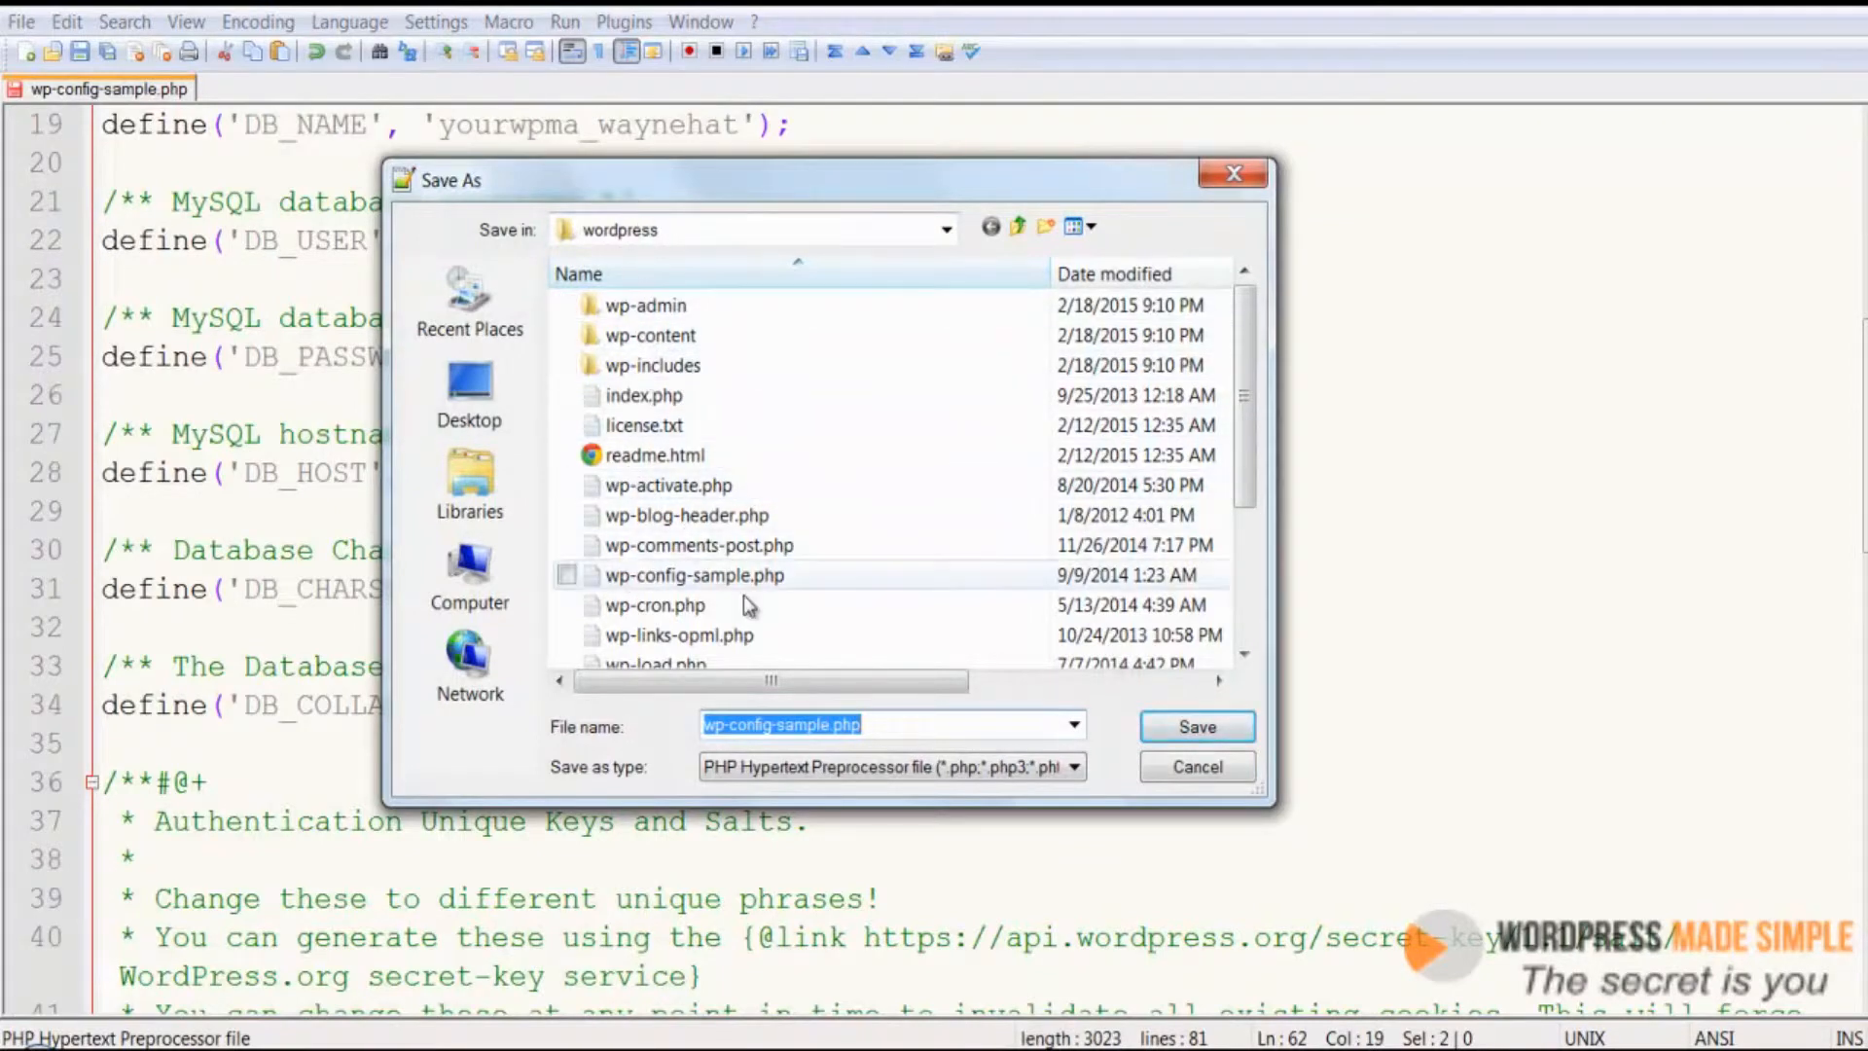
pyautogui.click(910, 726)
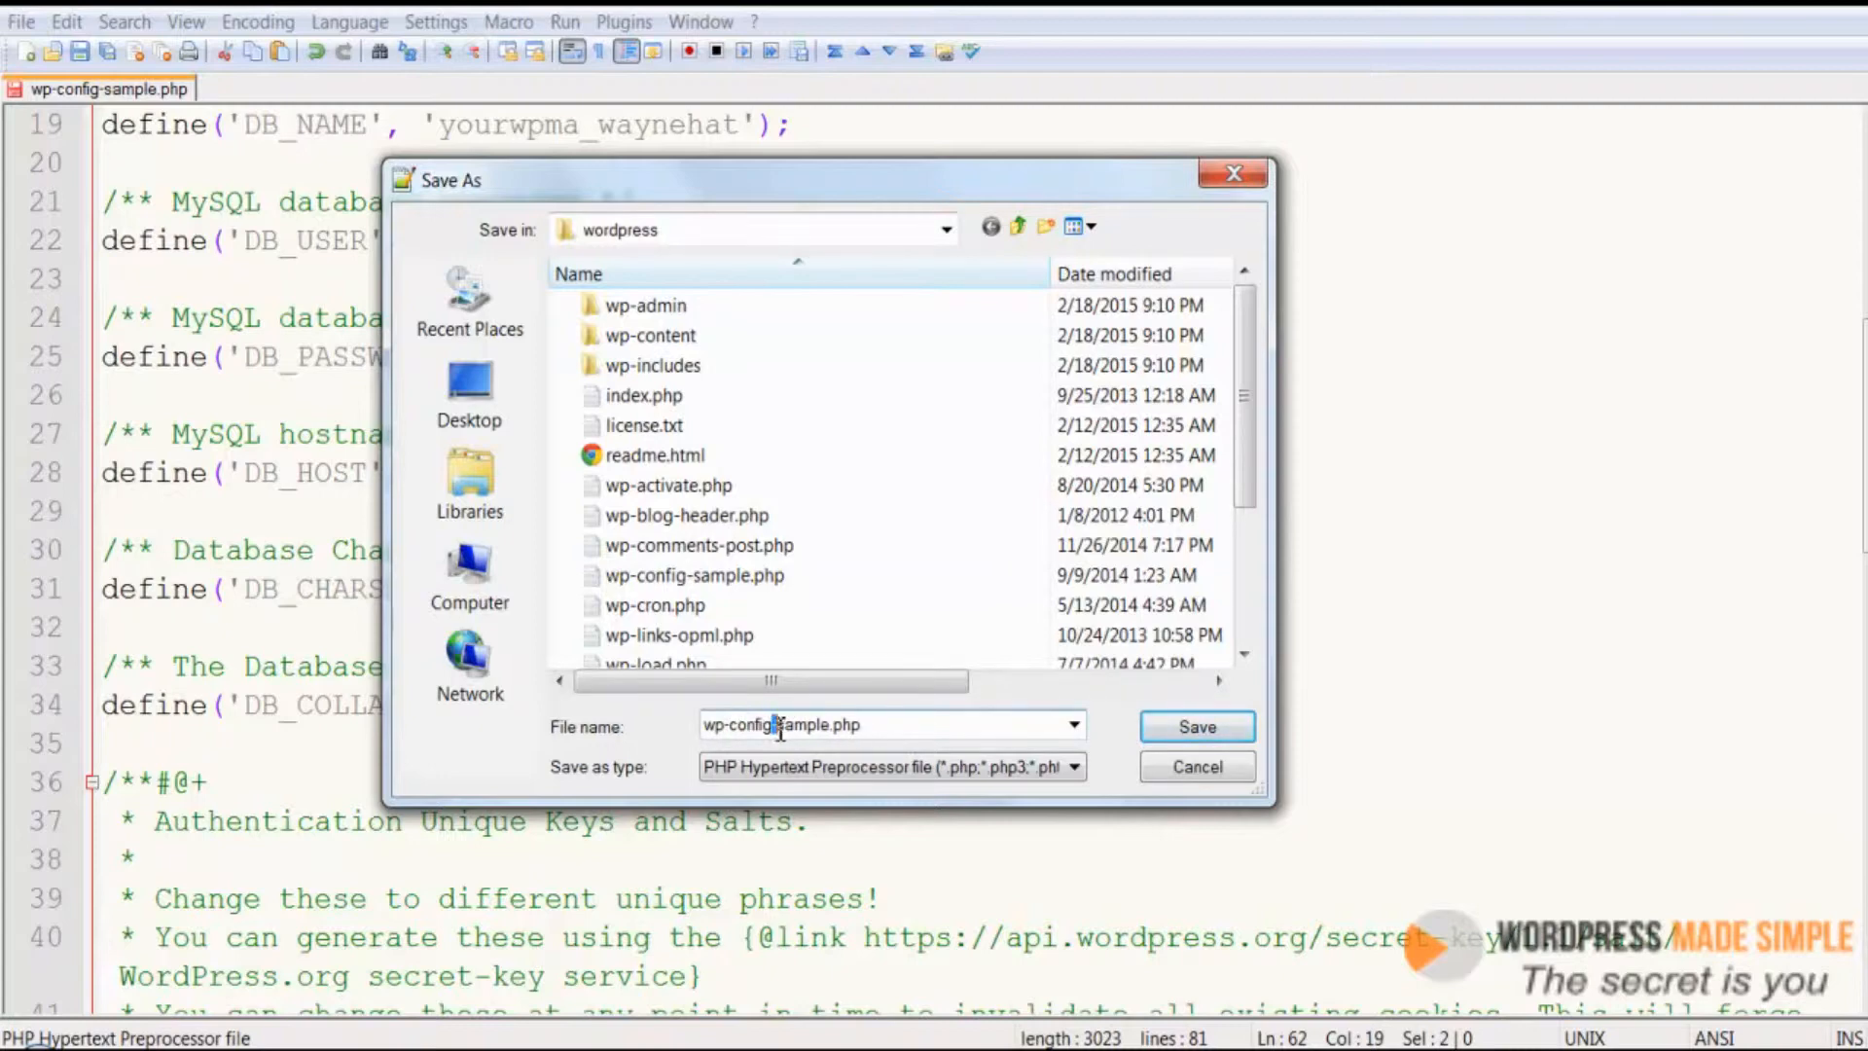
pyautogui.moveTo(772, 728); pyautogui.dragTo(830, 729)
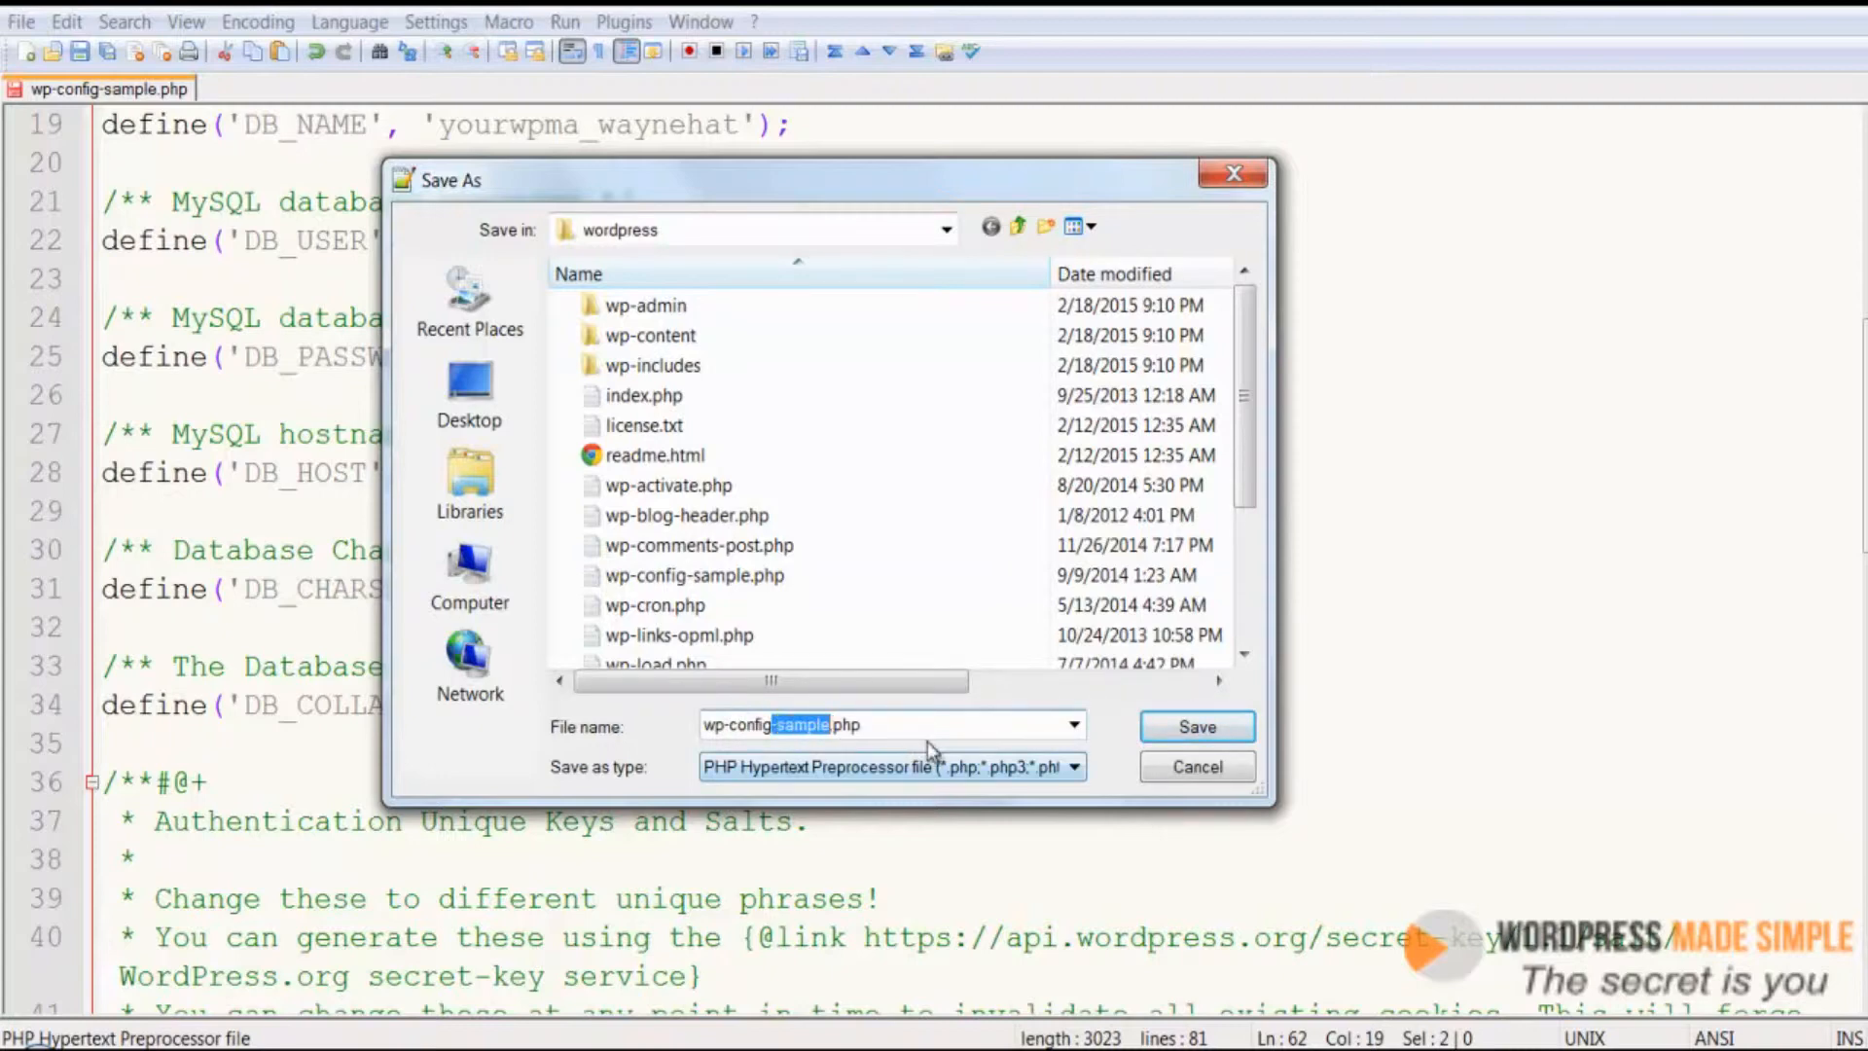
pyautogui.press('Delete')
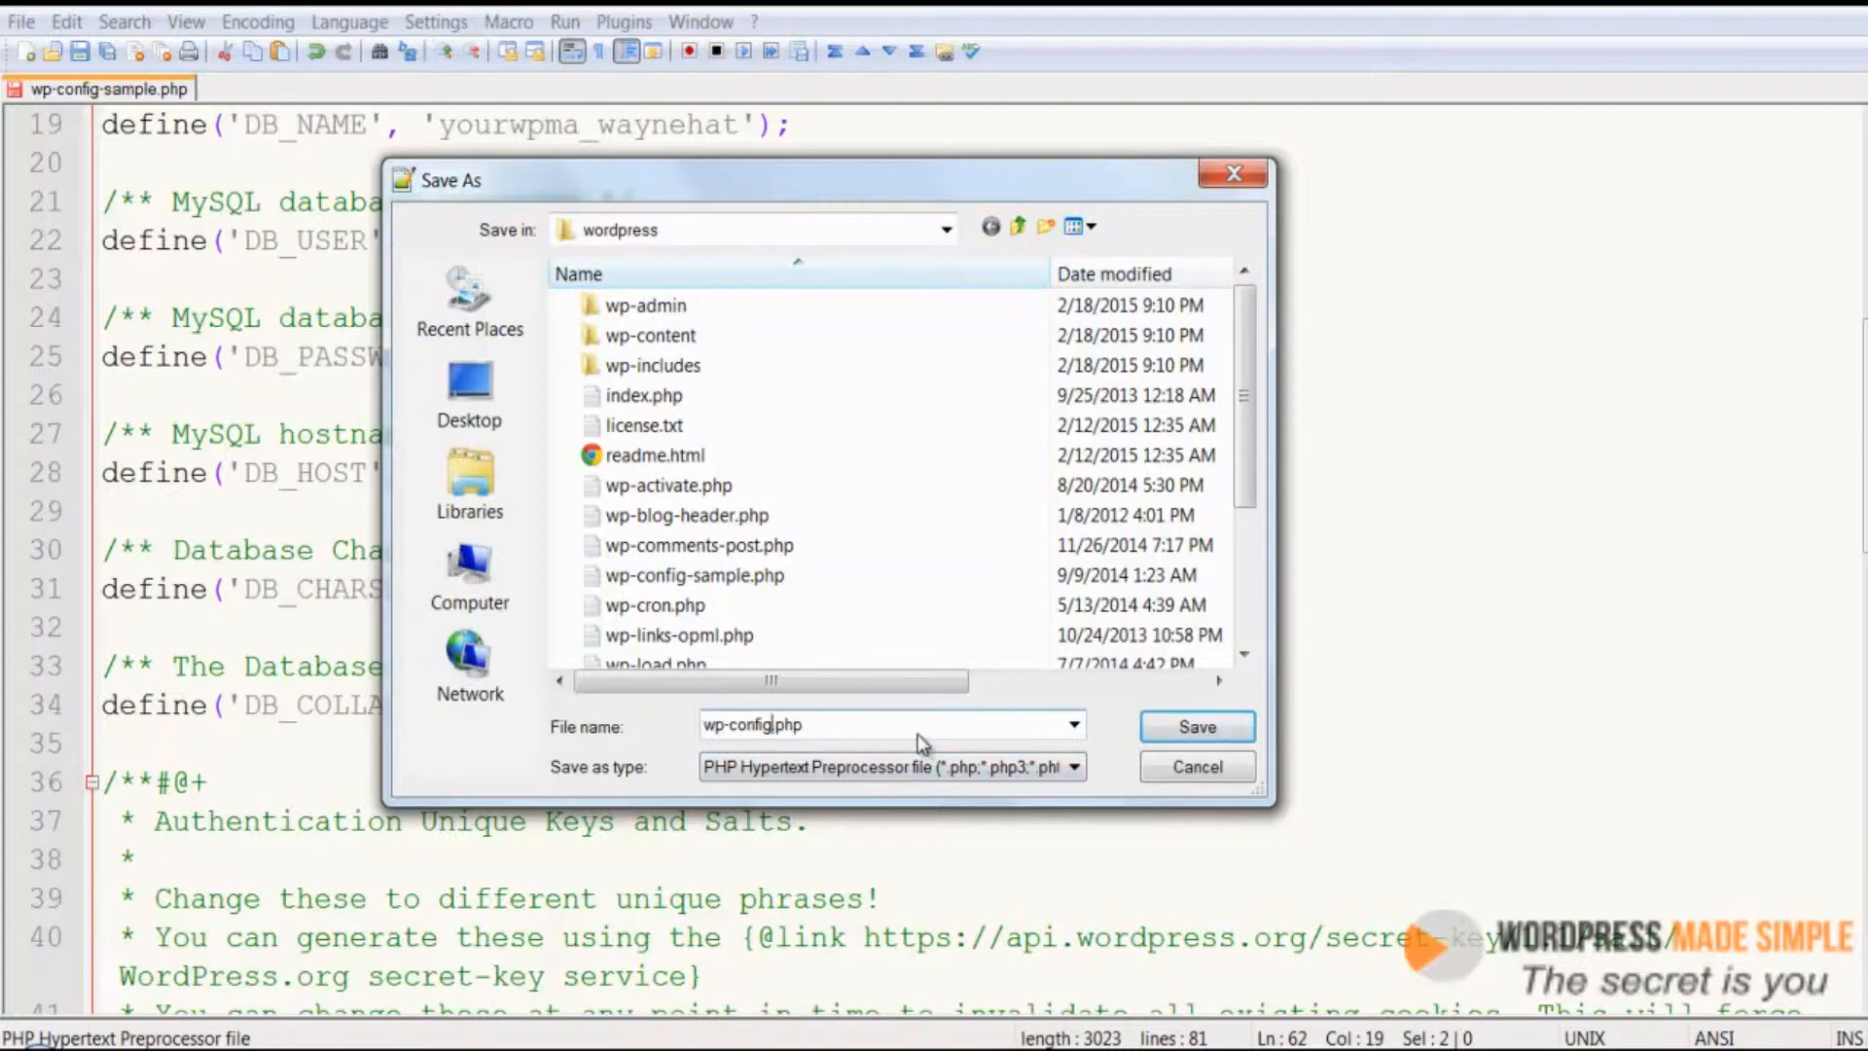
pyautogui.click(1196, 730)
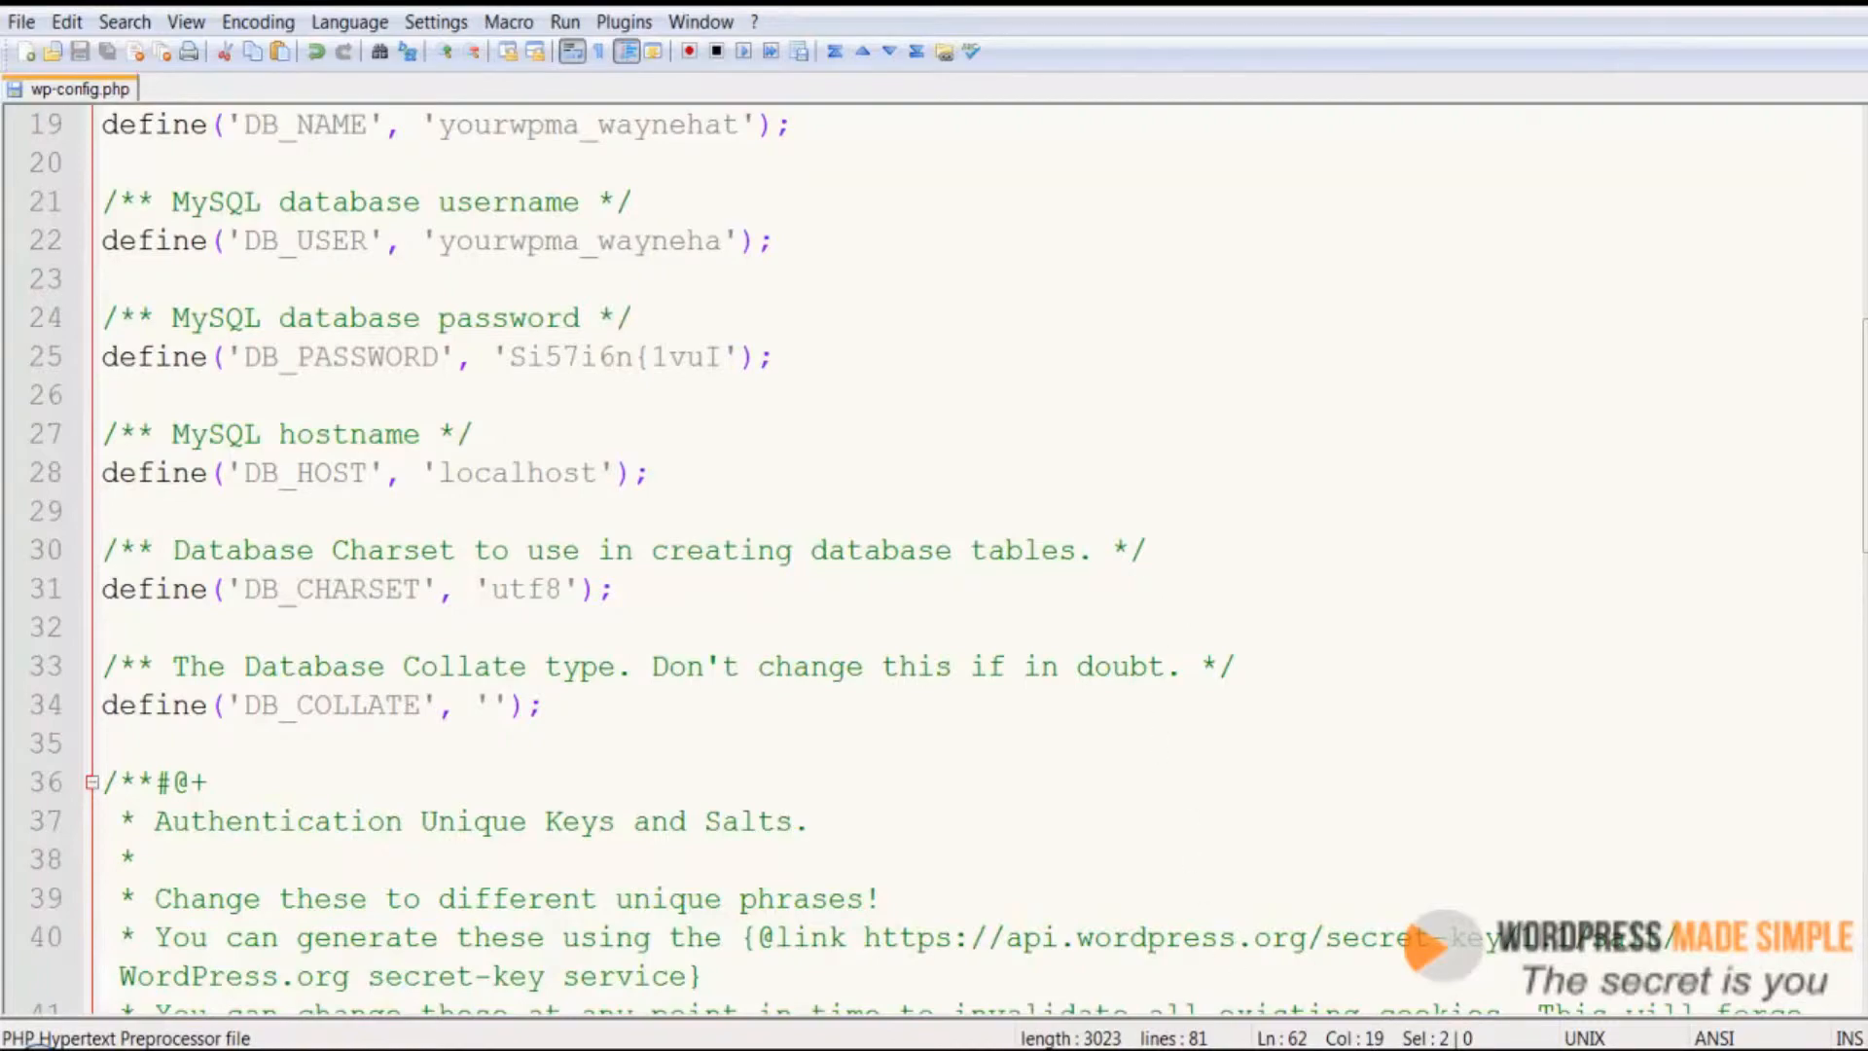
# Switch to FileZilla and open the local wordpress folder
pyautogui.moveTo(1317, 1049)
pyautogui.click(1317, 915)
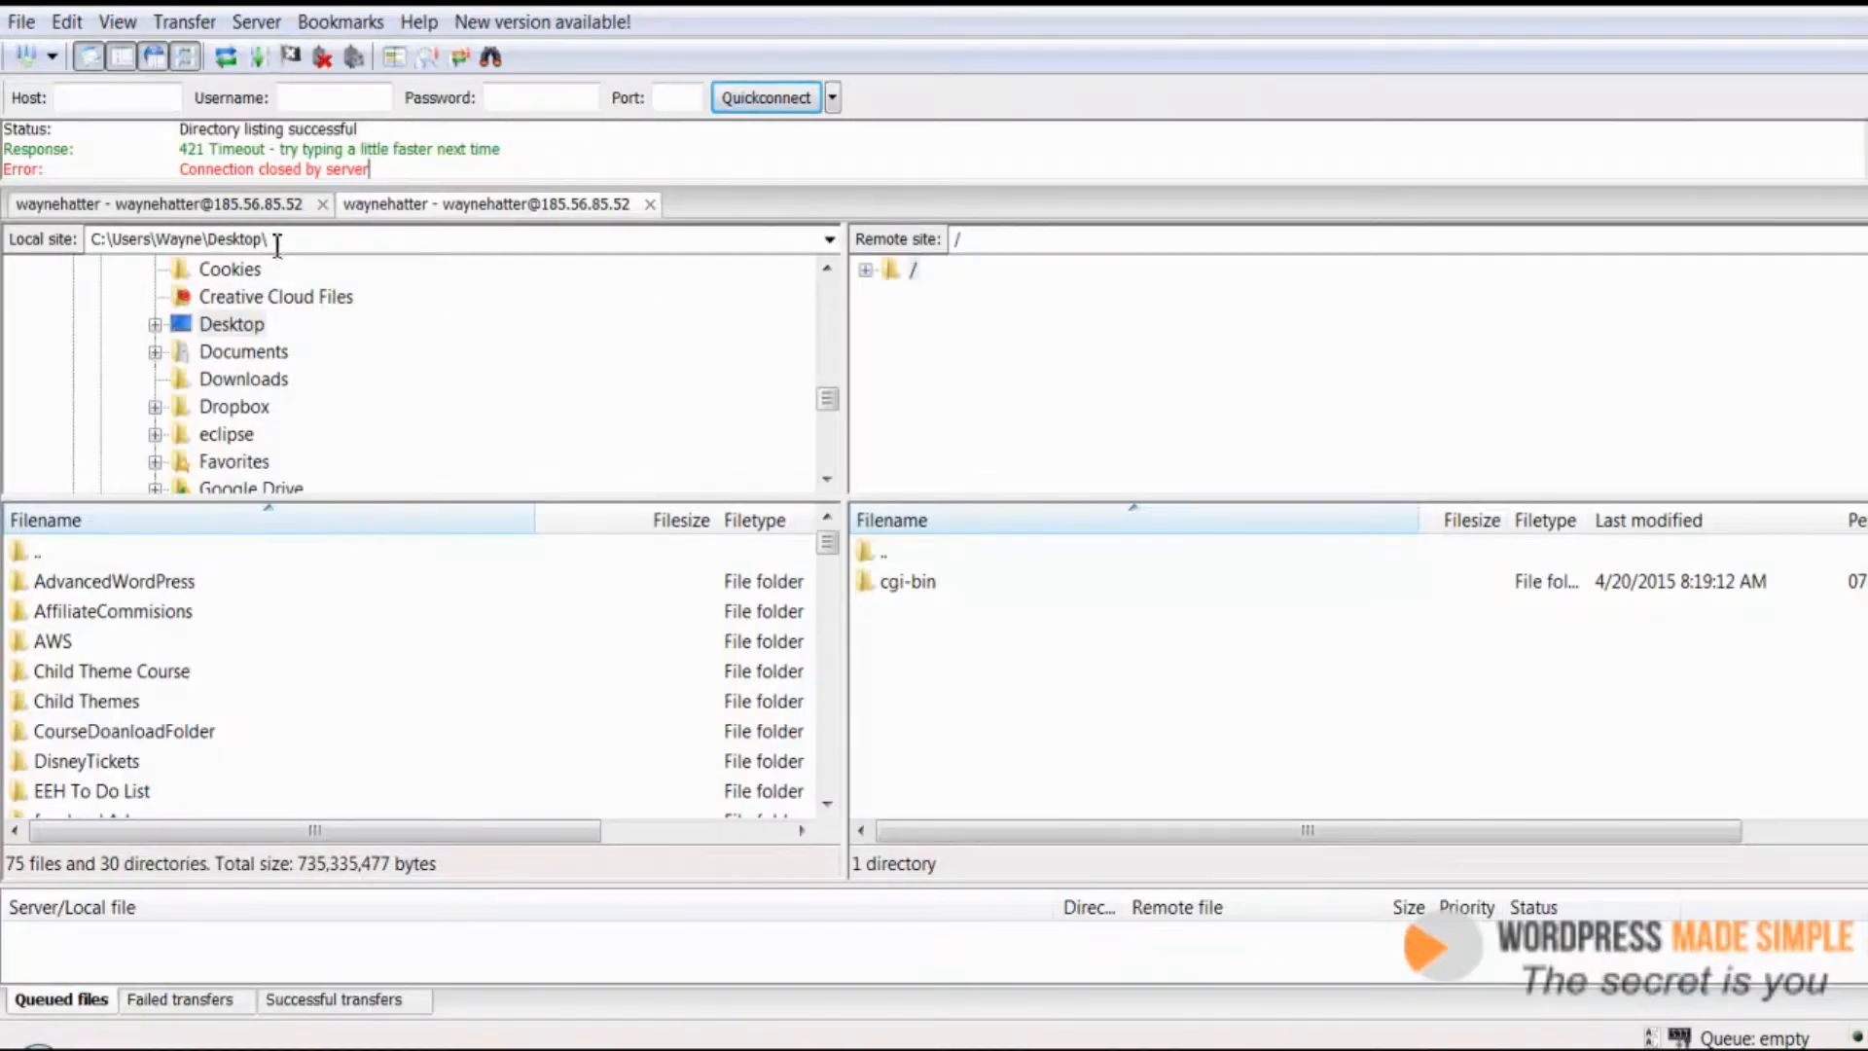
pyautogui.click(97, 583)
pyautogui.scroll(-5, 97, 593)
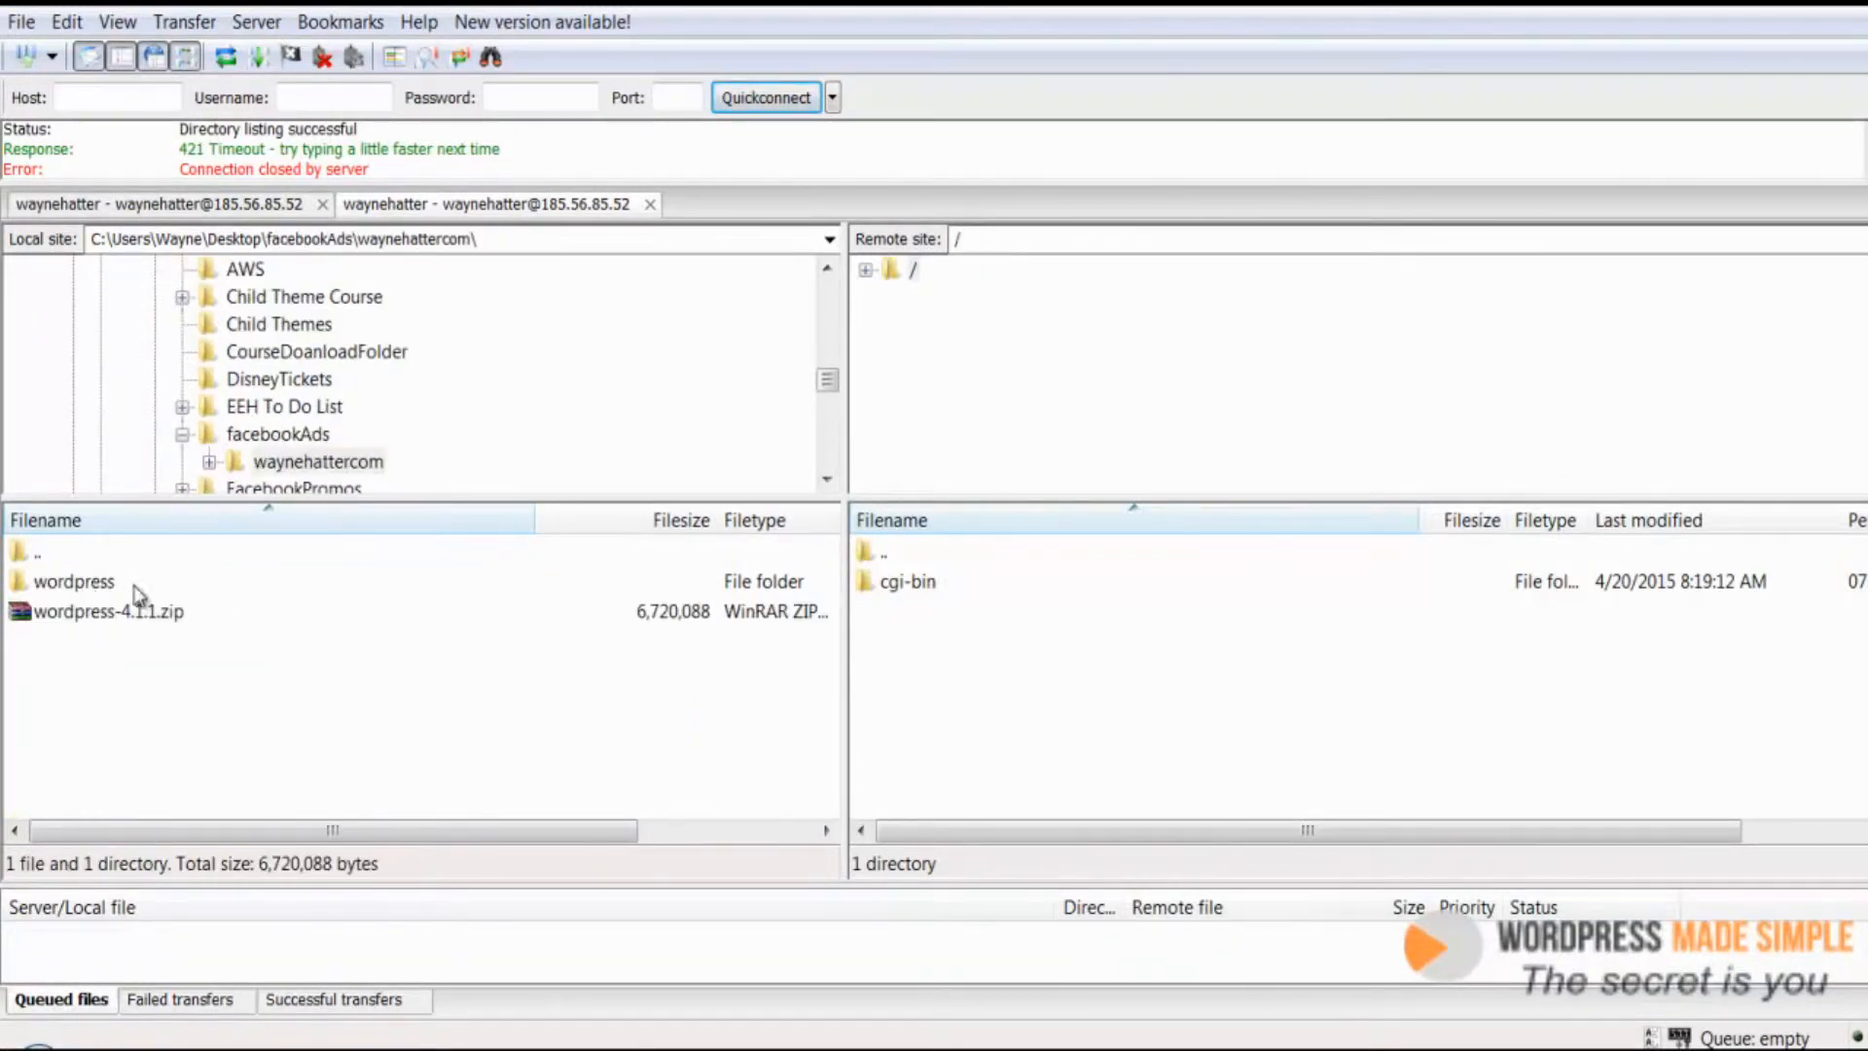
pyautogui.doubleClick(96, 583)
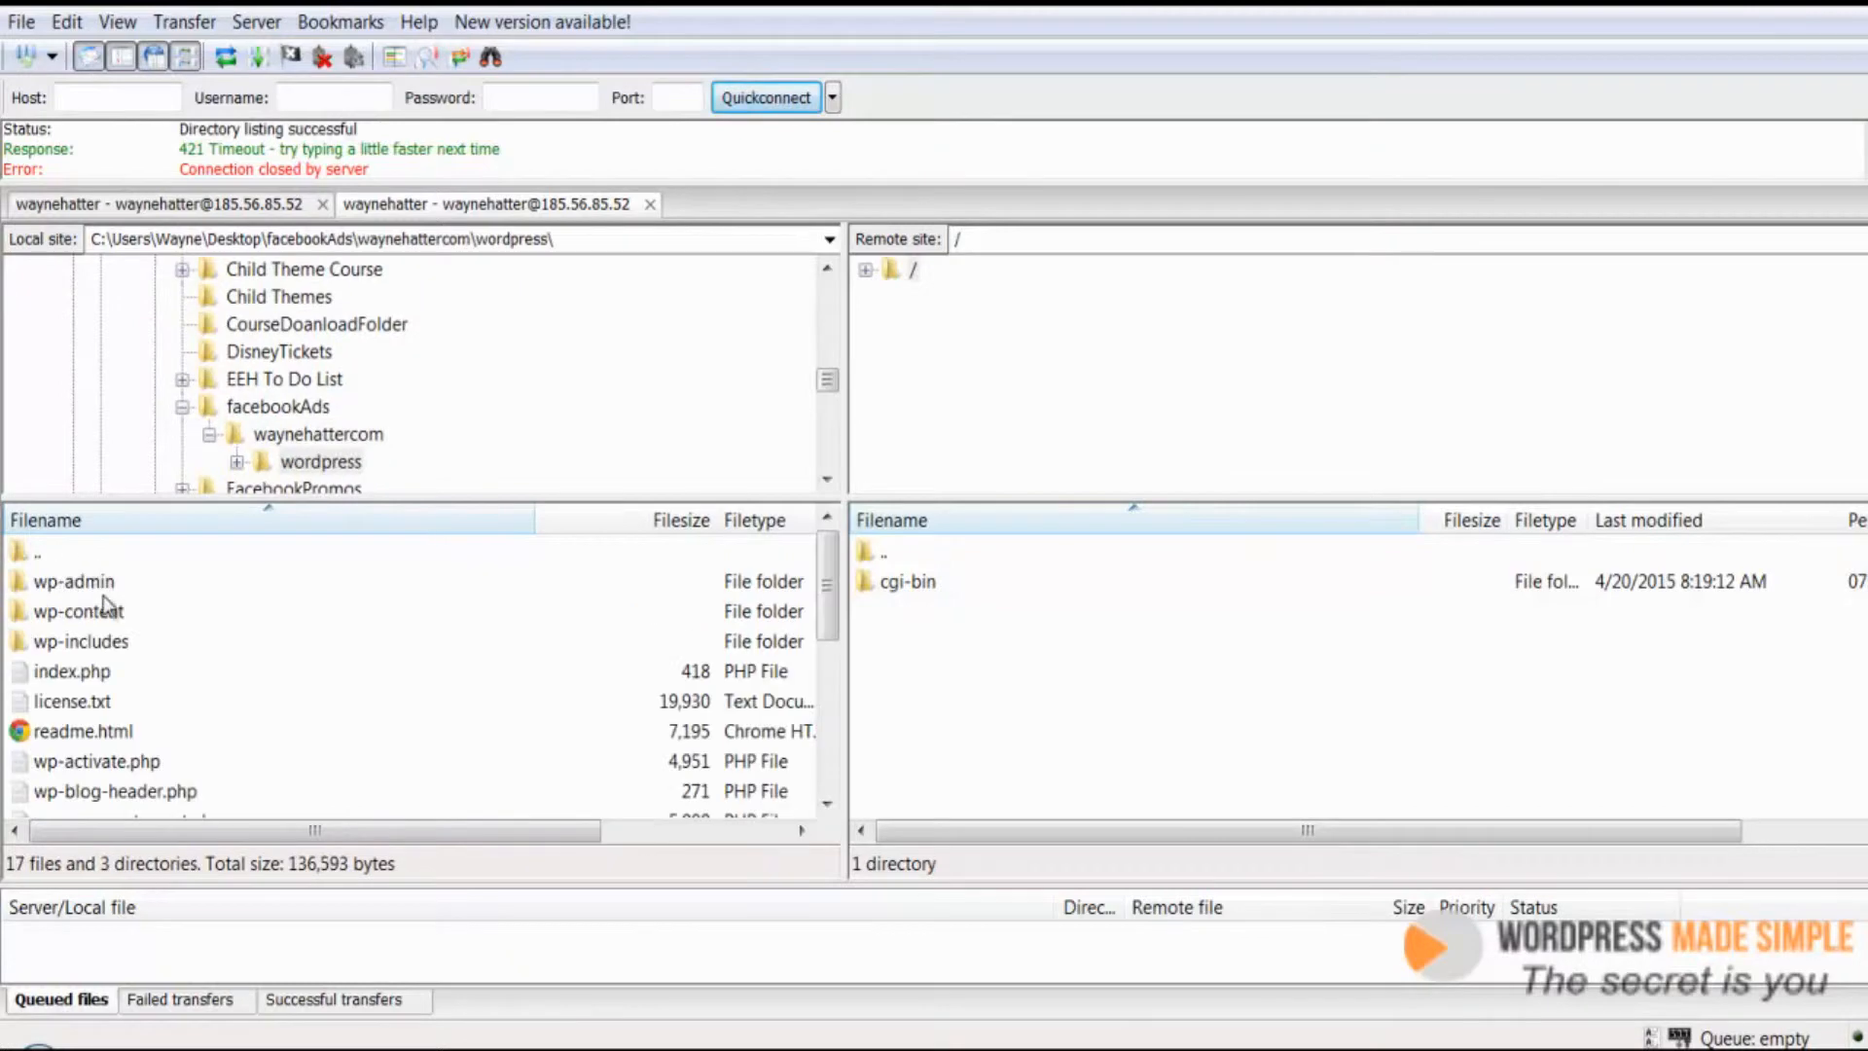
# Select all files and folders in the local wordpress folder and upload them to the remote root directory
pyautogui.click(113, 725)
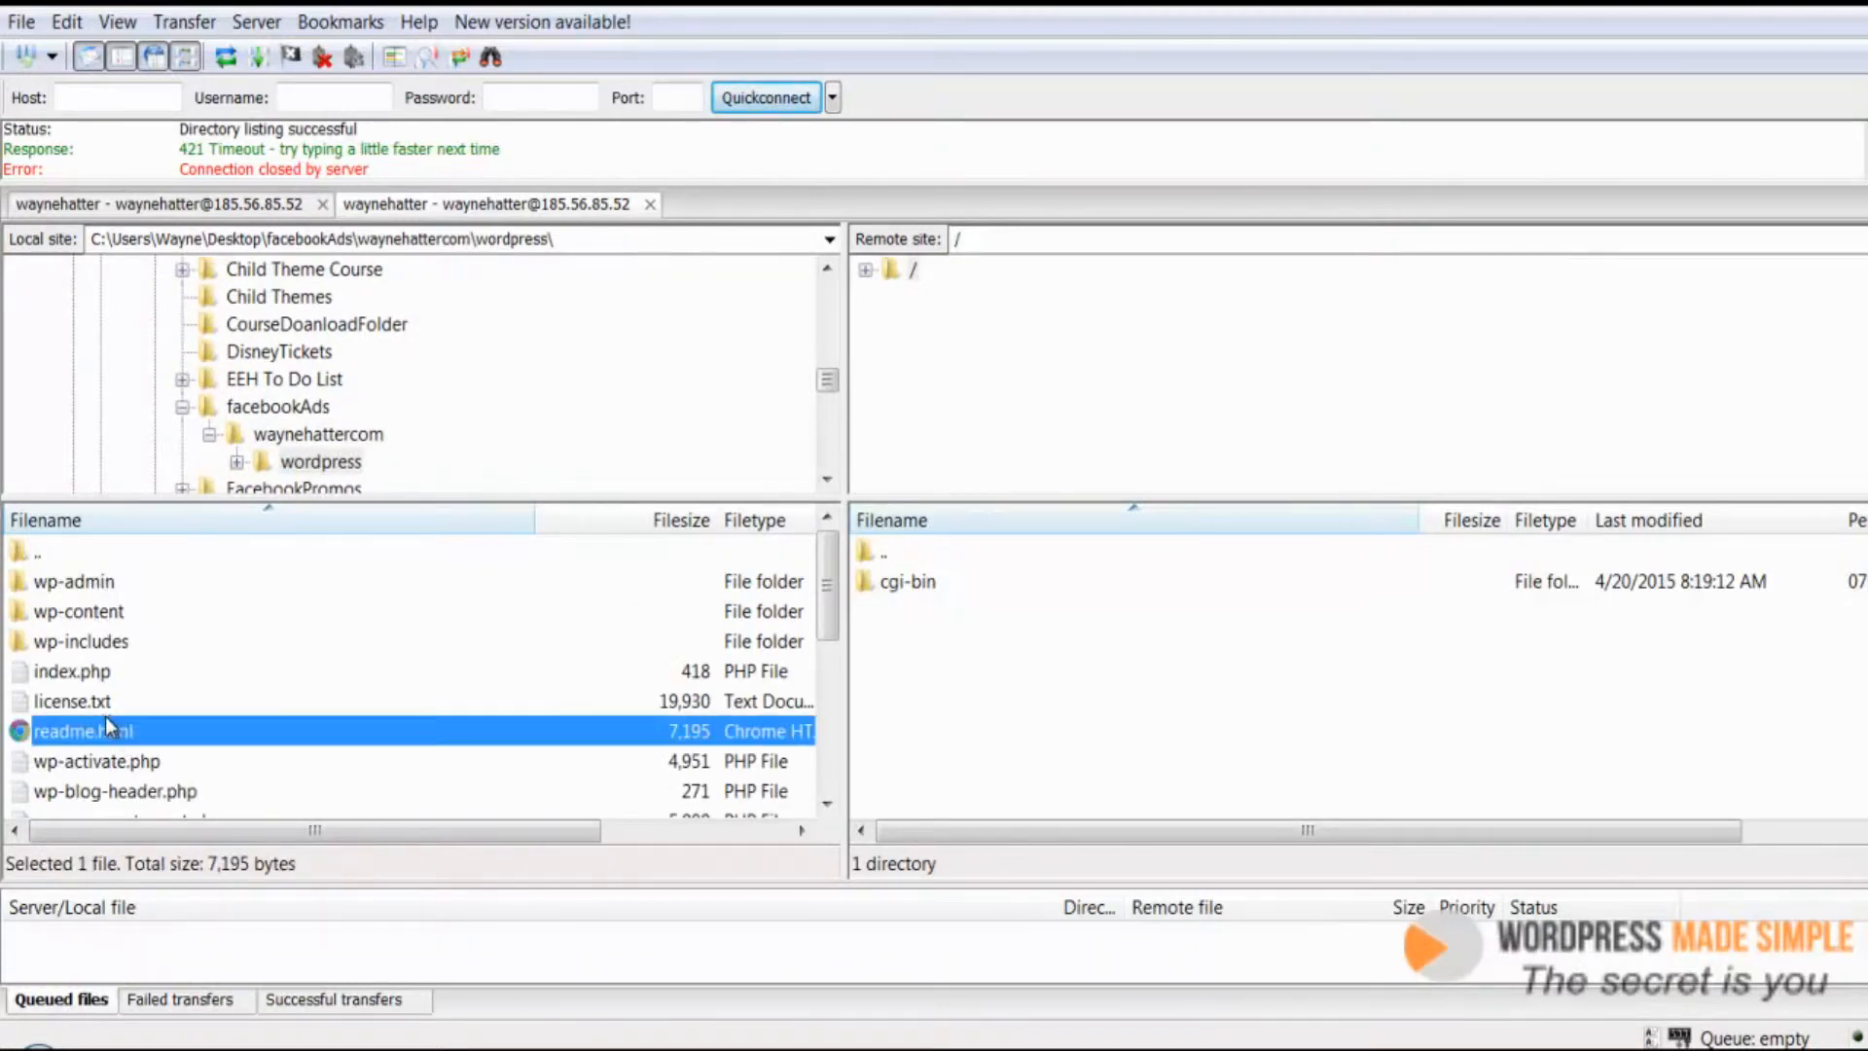
pyautogui.scroll(-2, 113, 681)
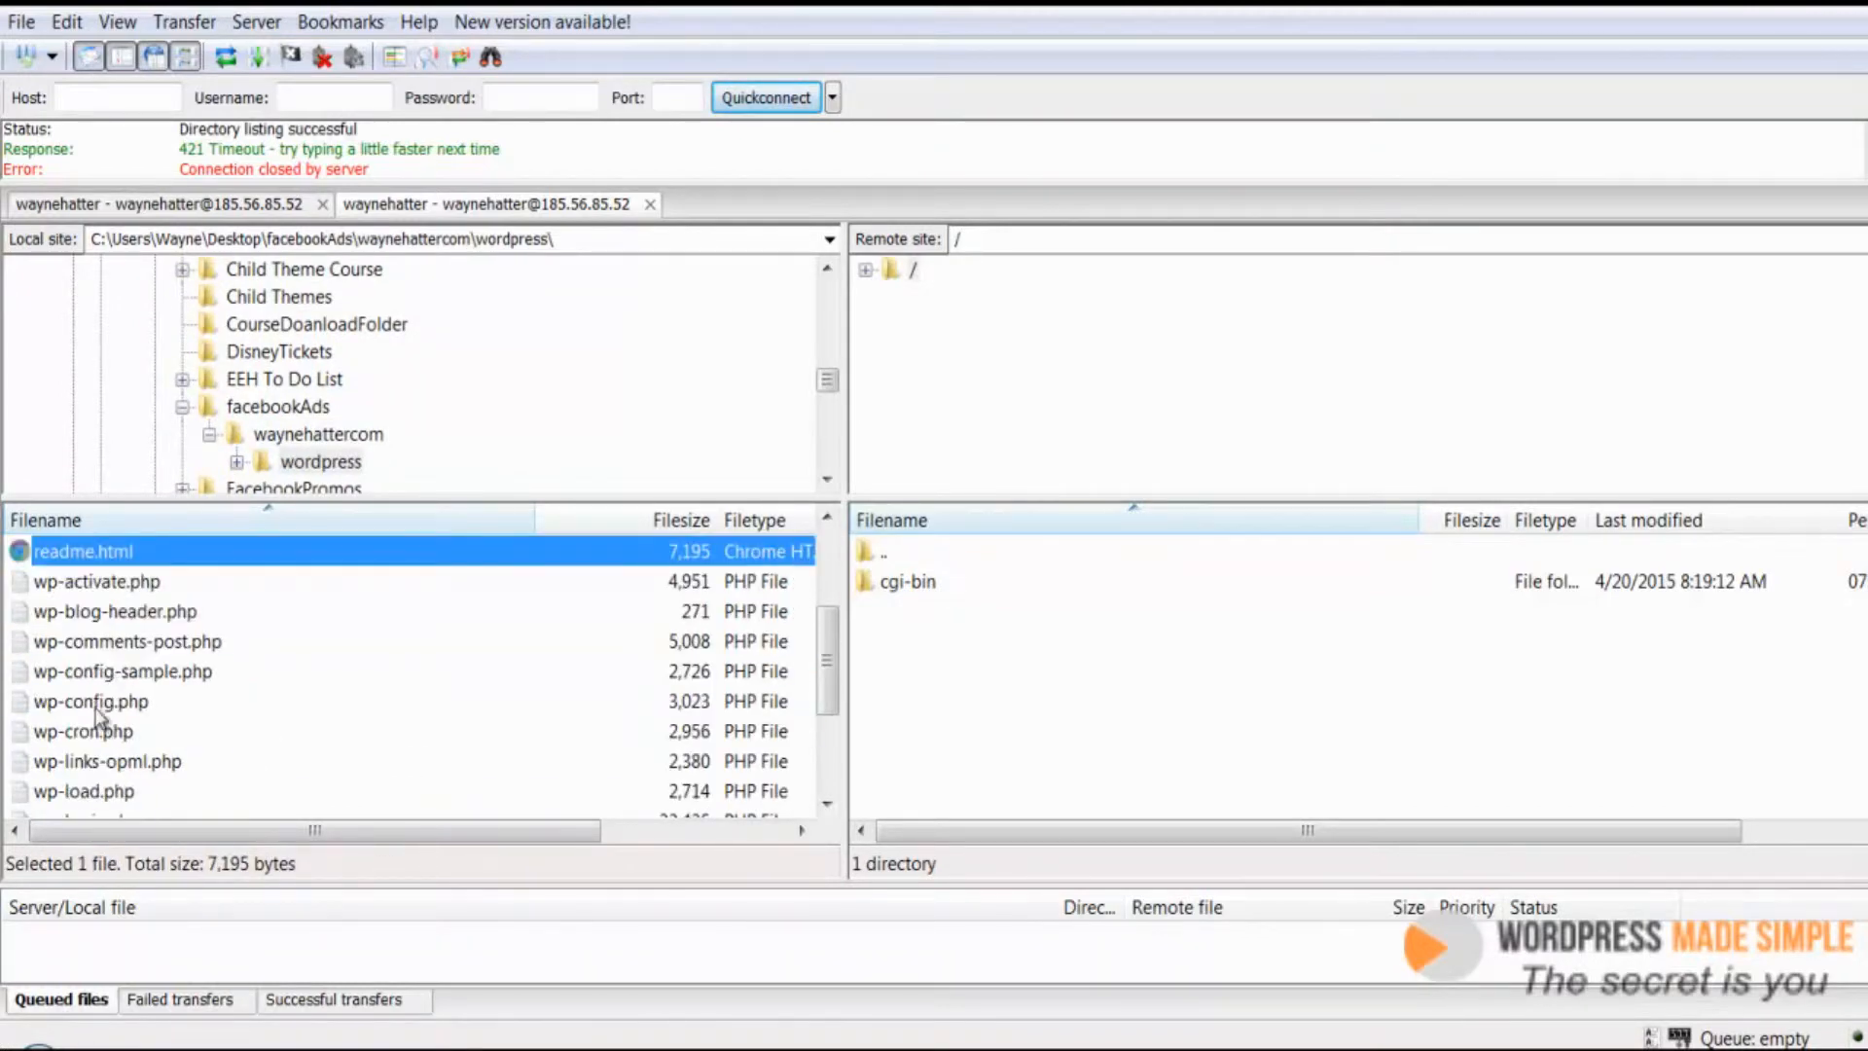
pyautogui.click(97, 702)
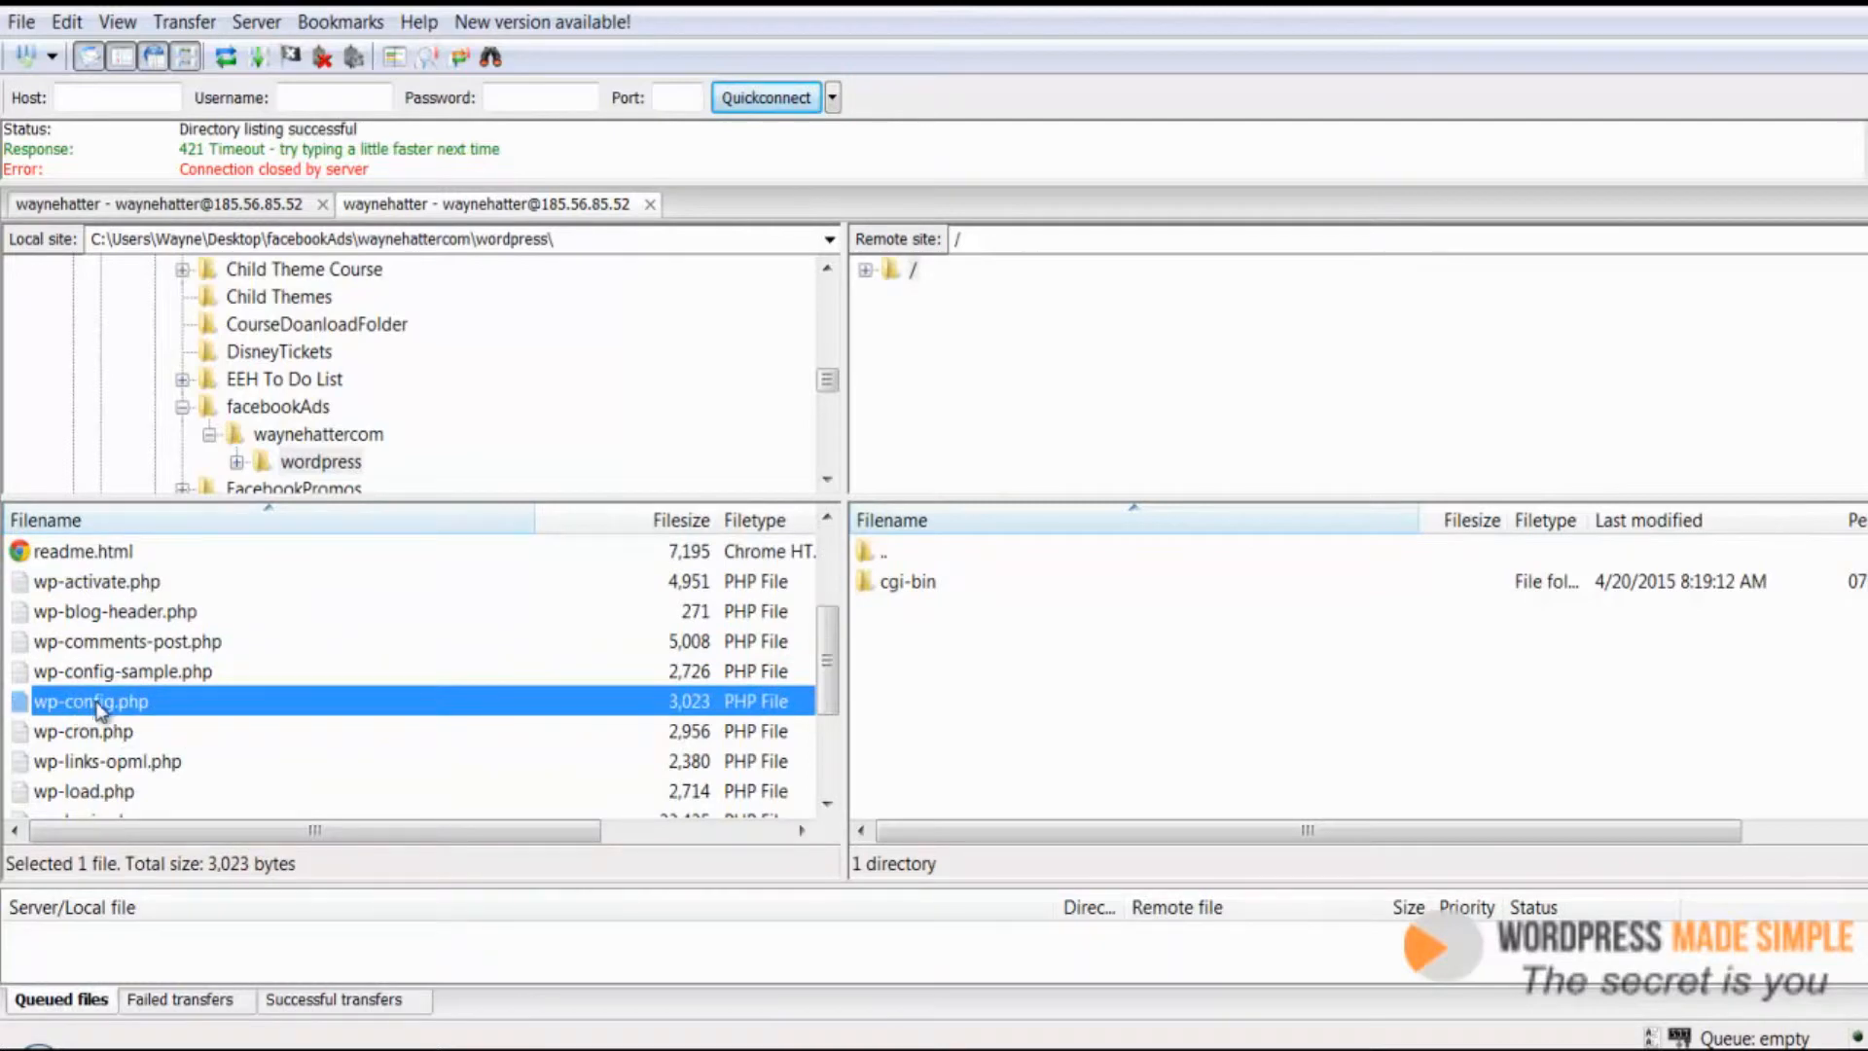
pyautogui.scroll(2, 133, 725)
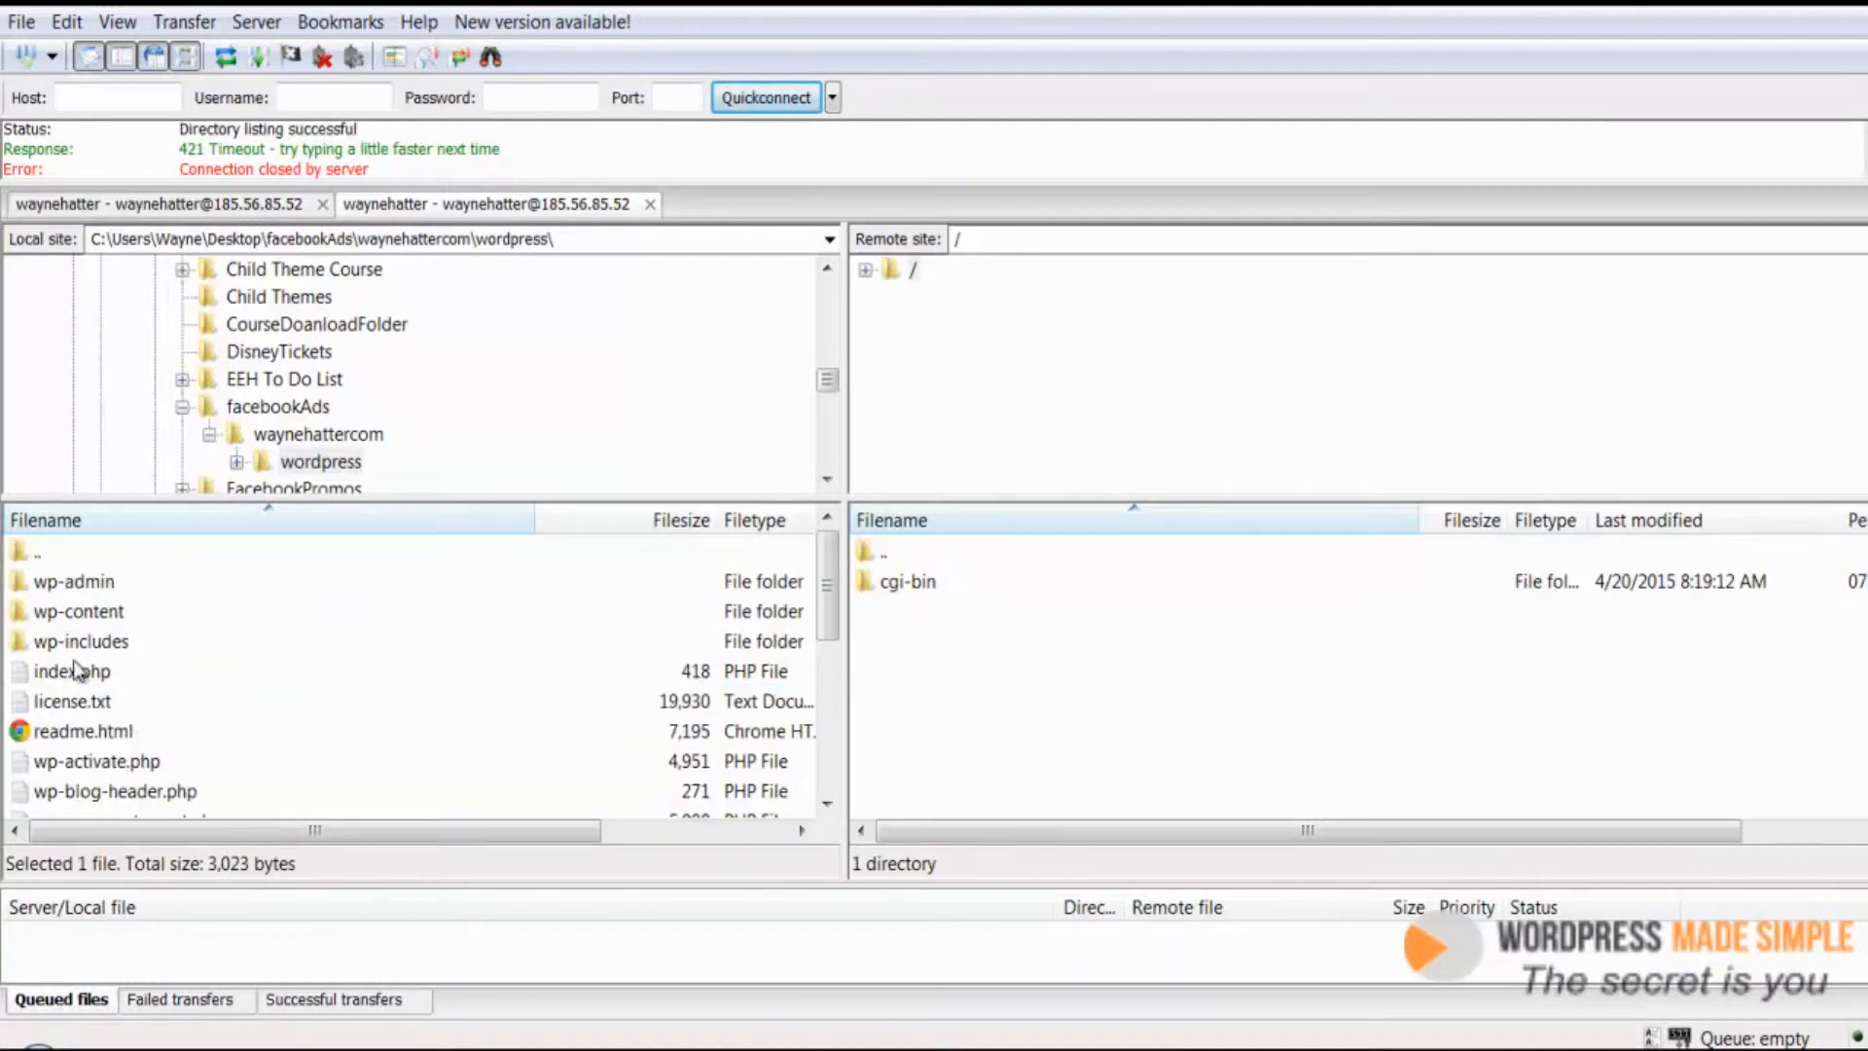
pyautogui.click(89, 583)
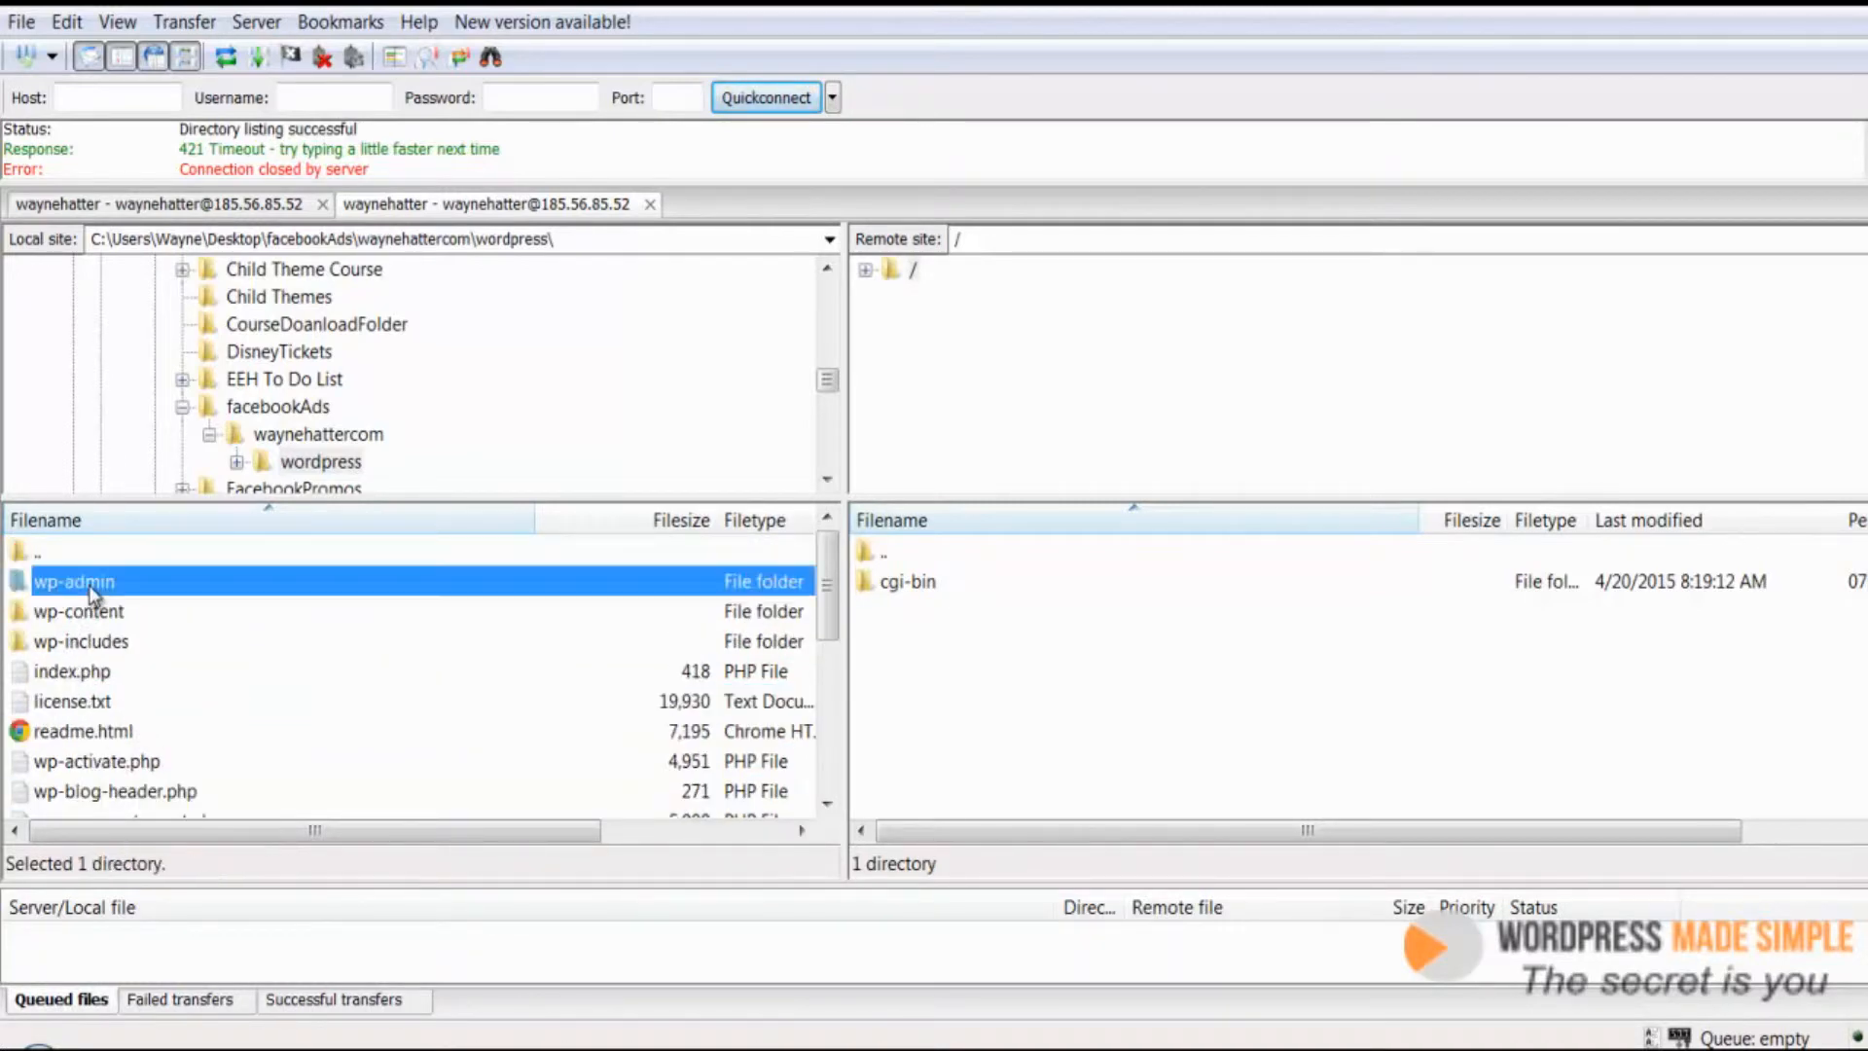
pyautogui.hotkey('ctrl', 'a')
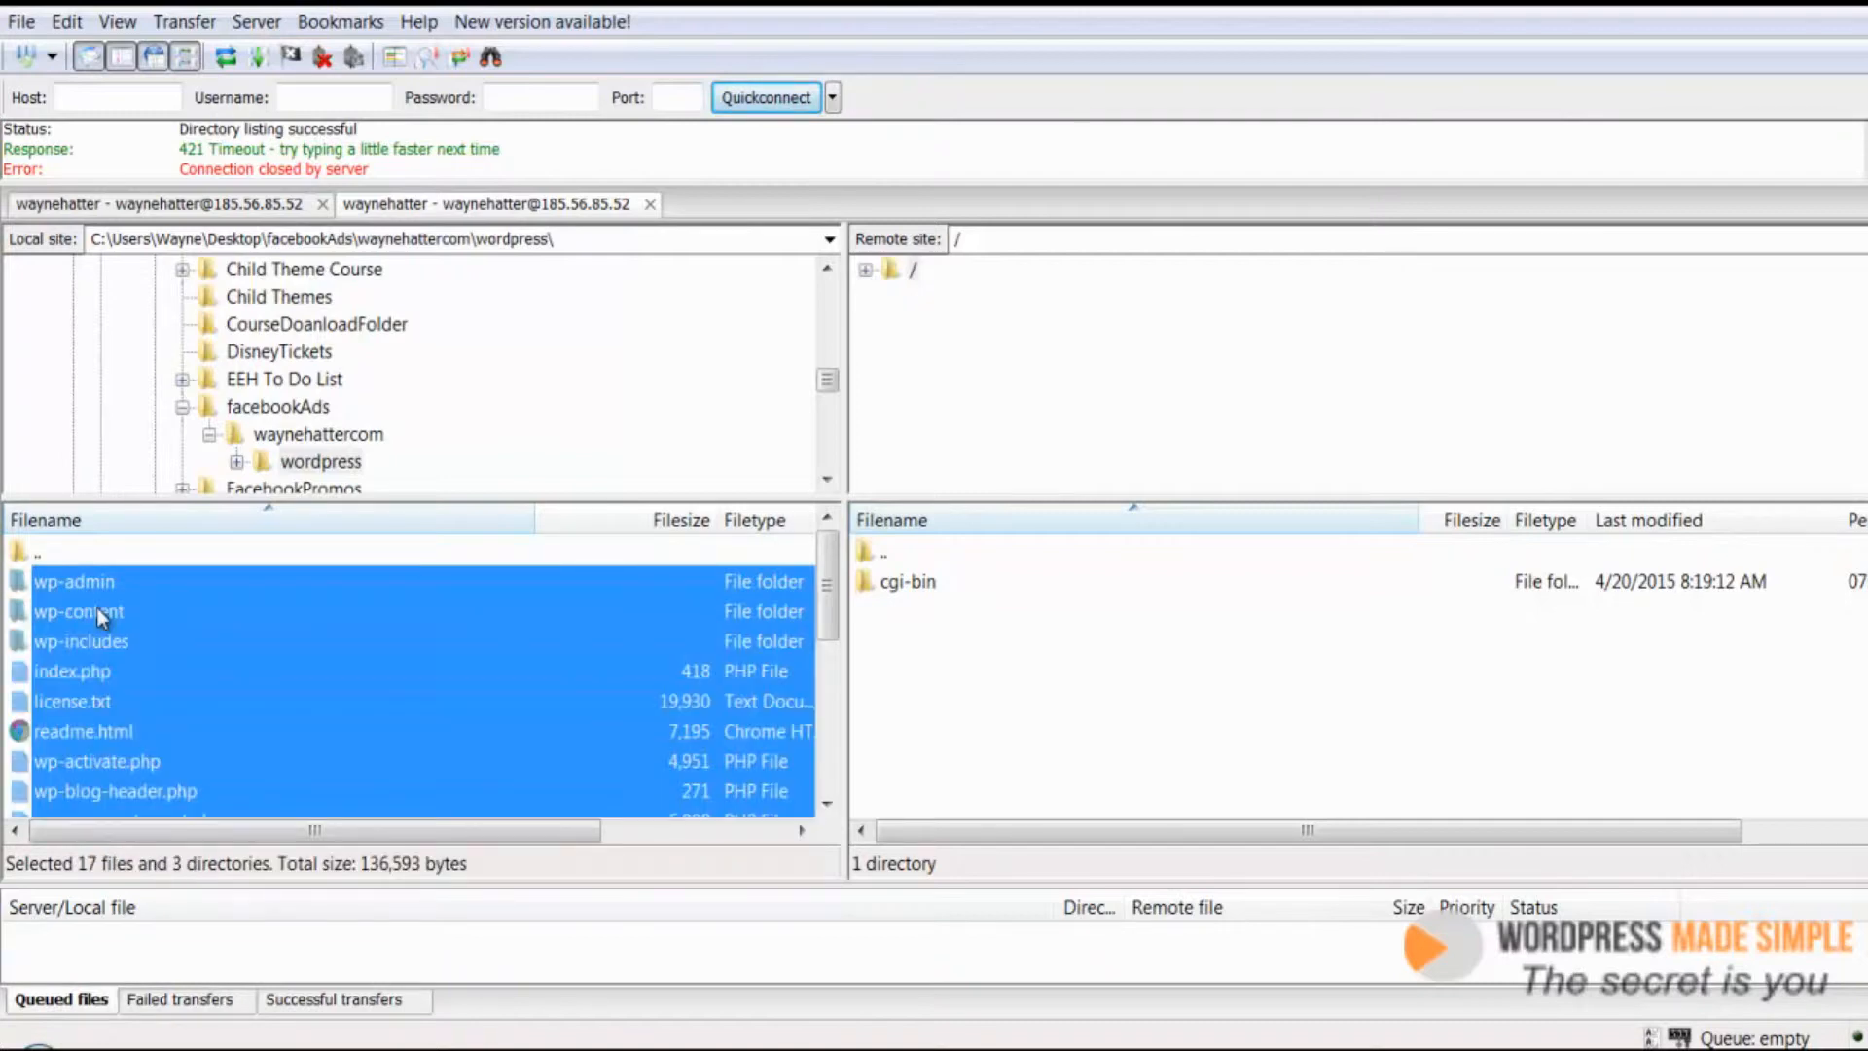
pyautogui.click(97, 582)
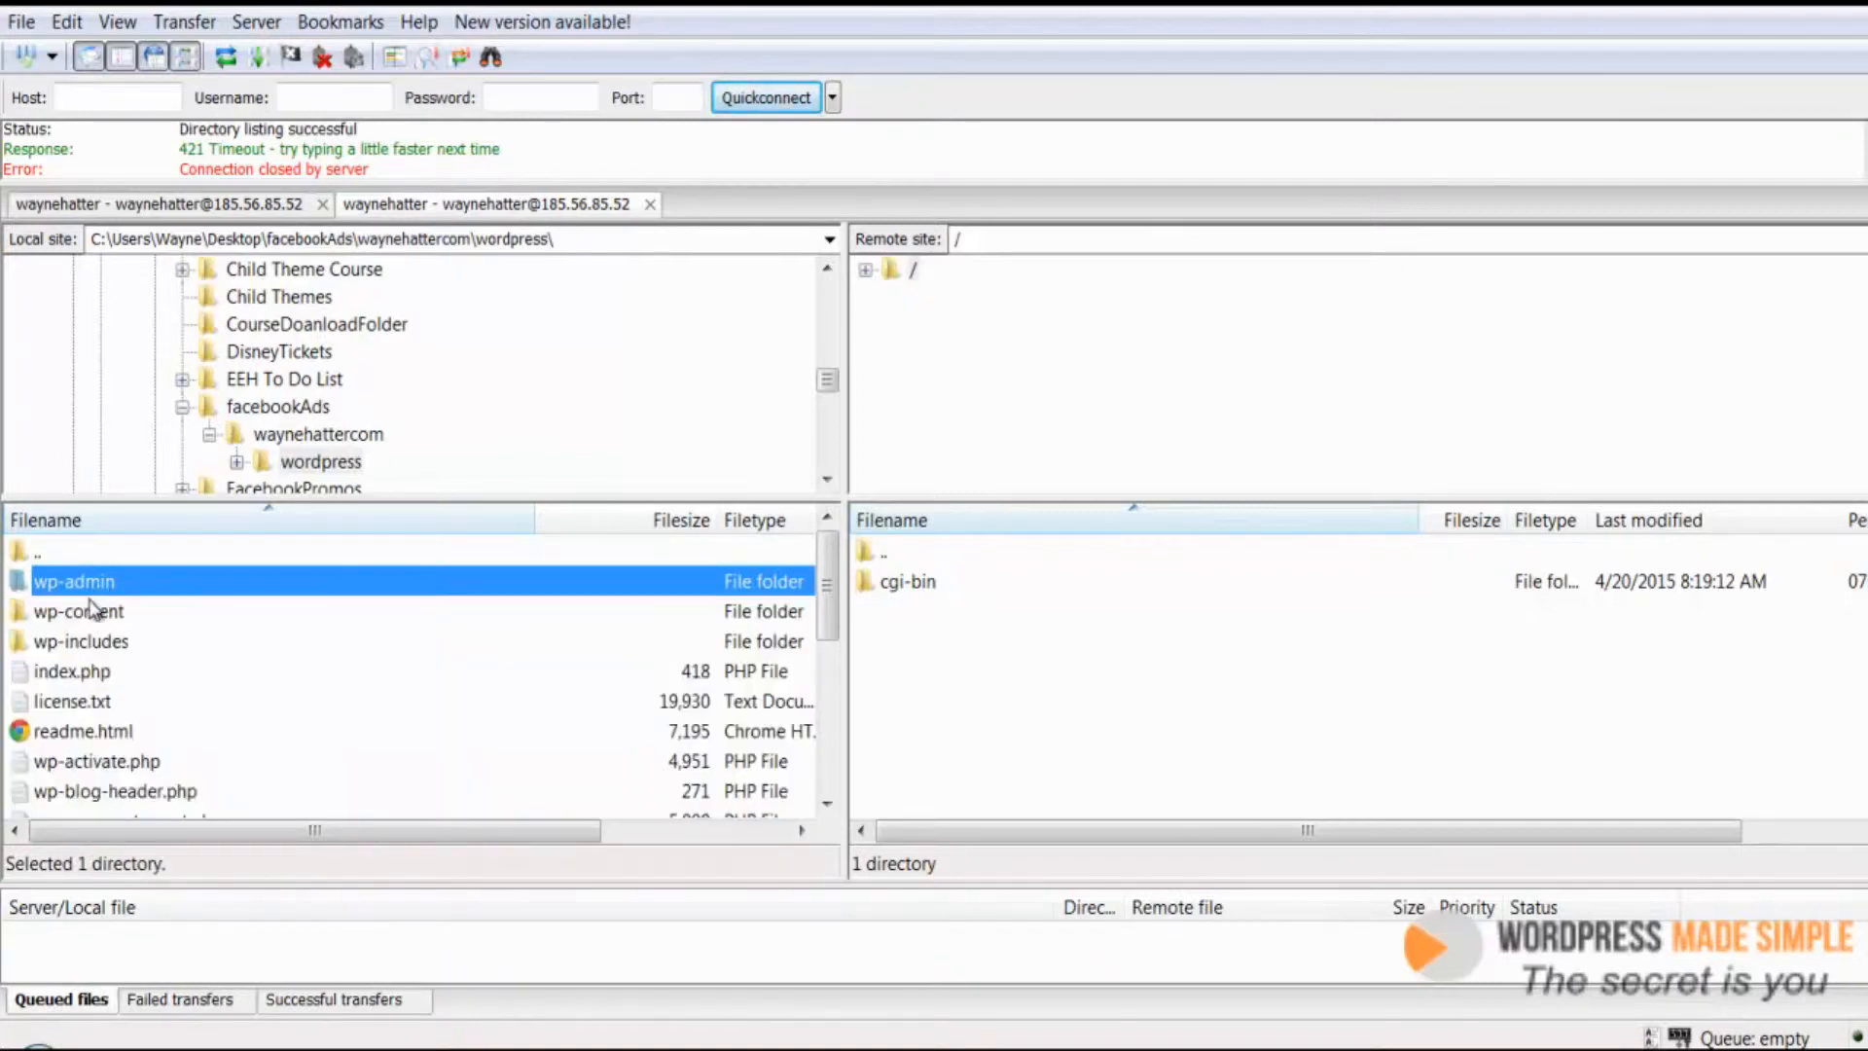
pyautogui.scroll(-4, 109, 671)
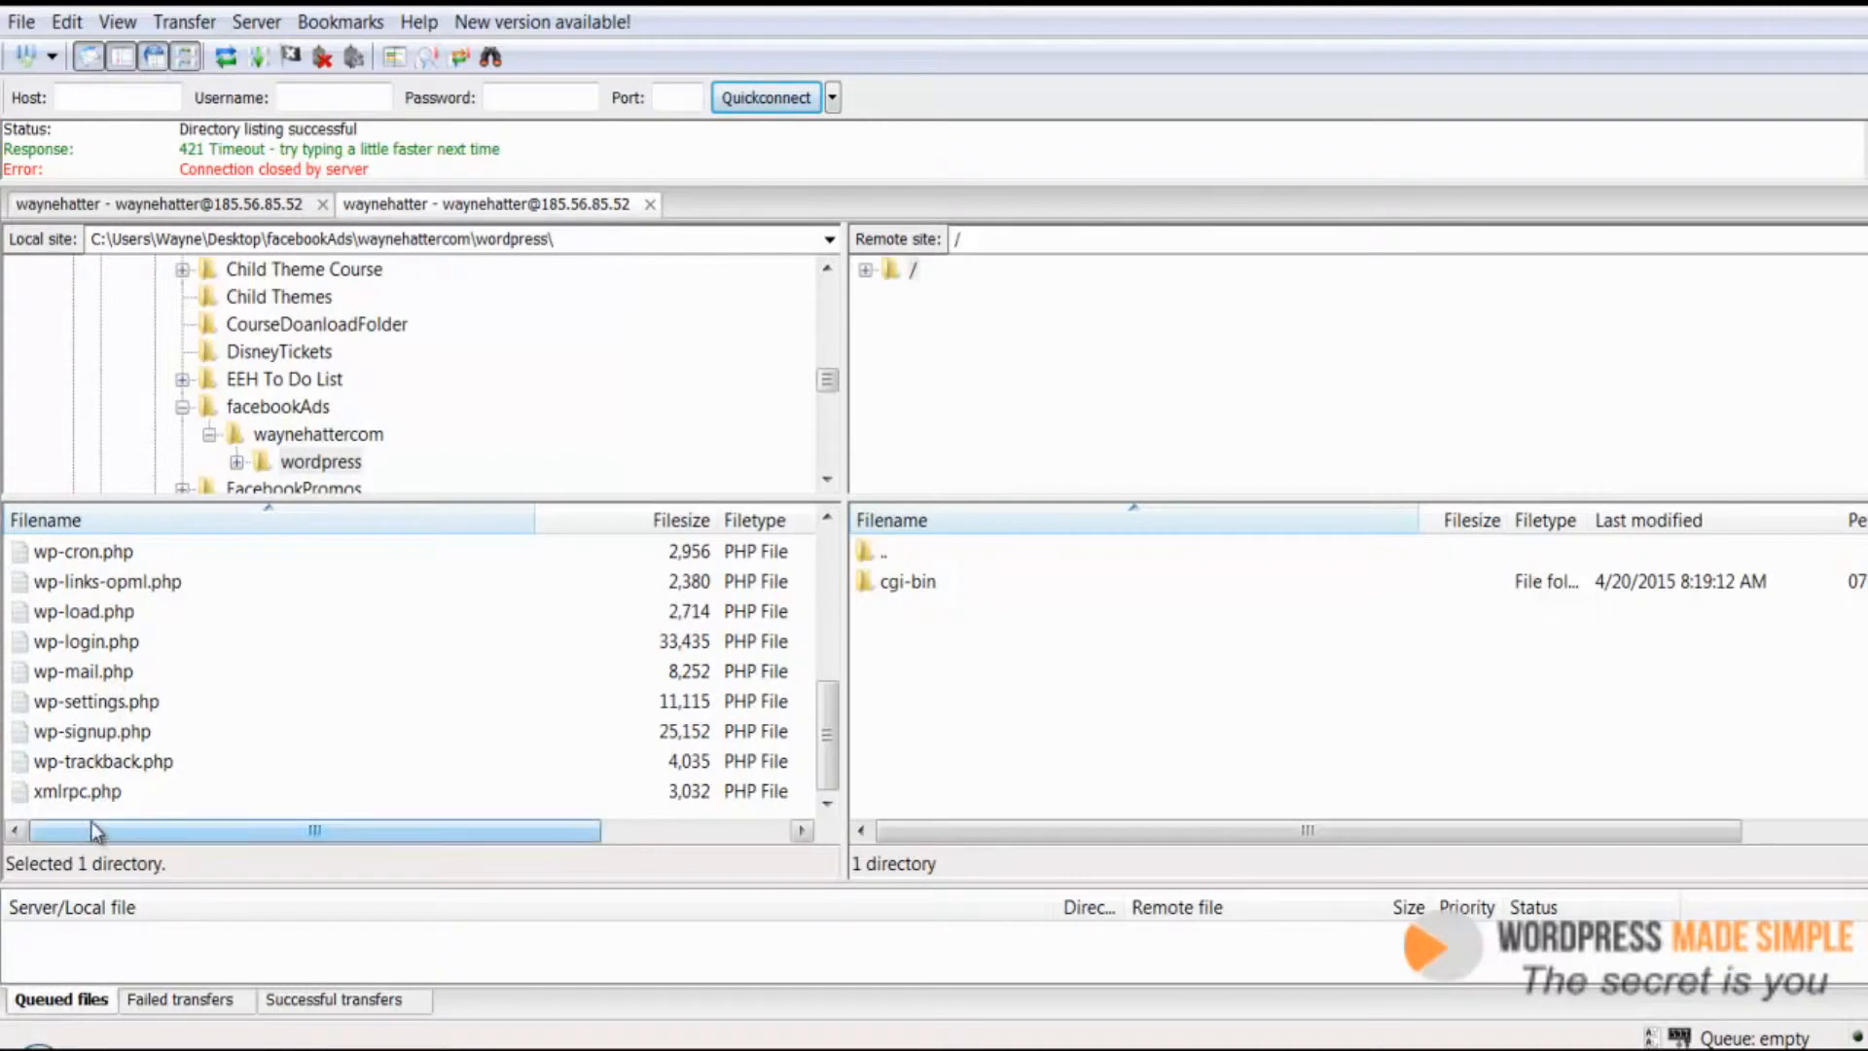
pyautogui.keyDown('shift'); pyautogui.click(95, 793); pyautogui.keyUp('shift')
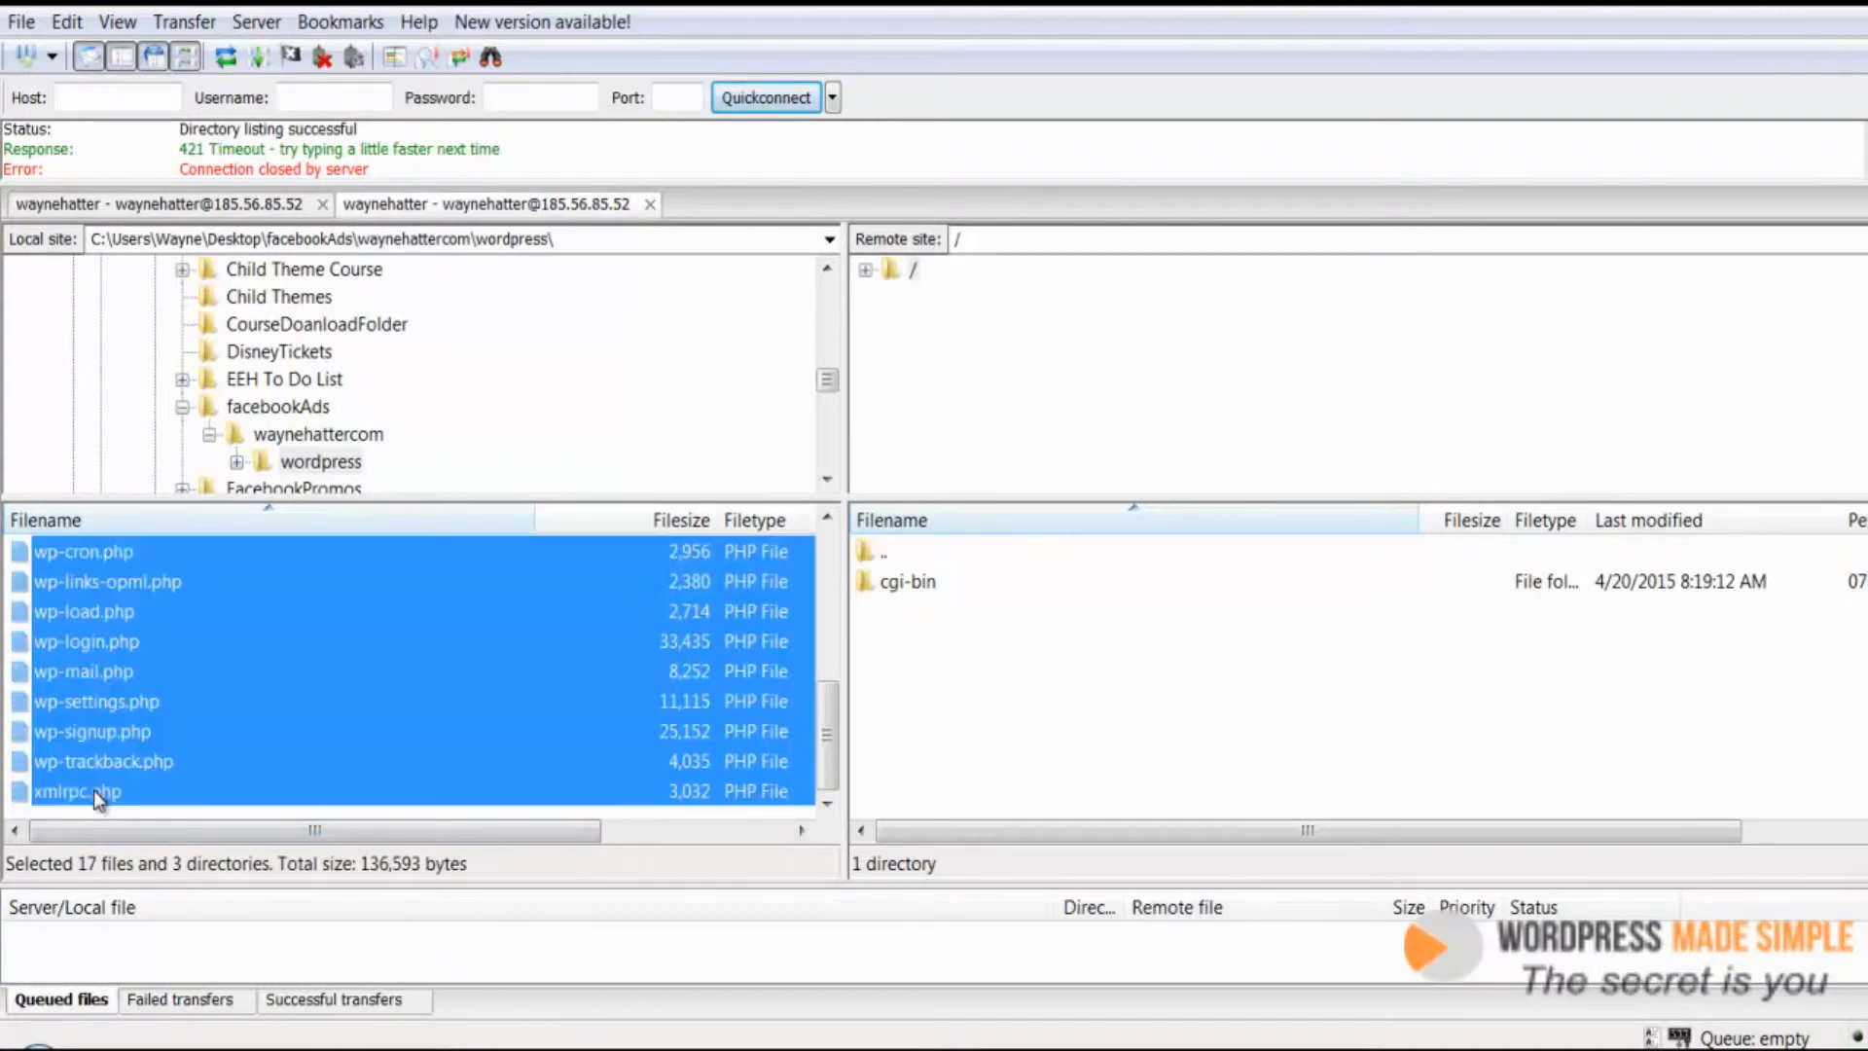
pyautogui.scroll(4, 208, 628)
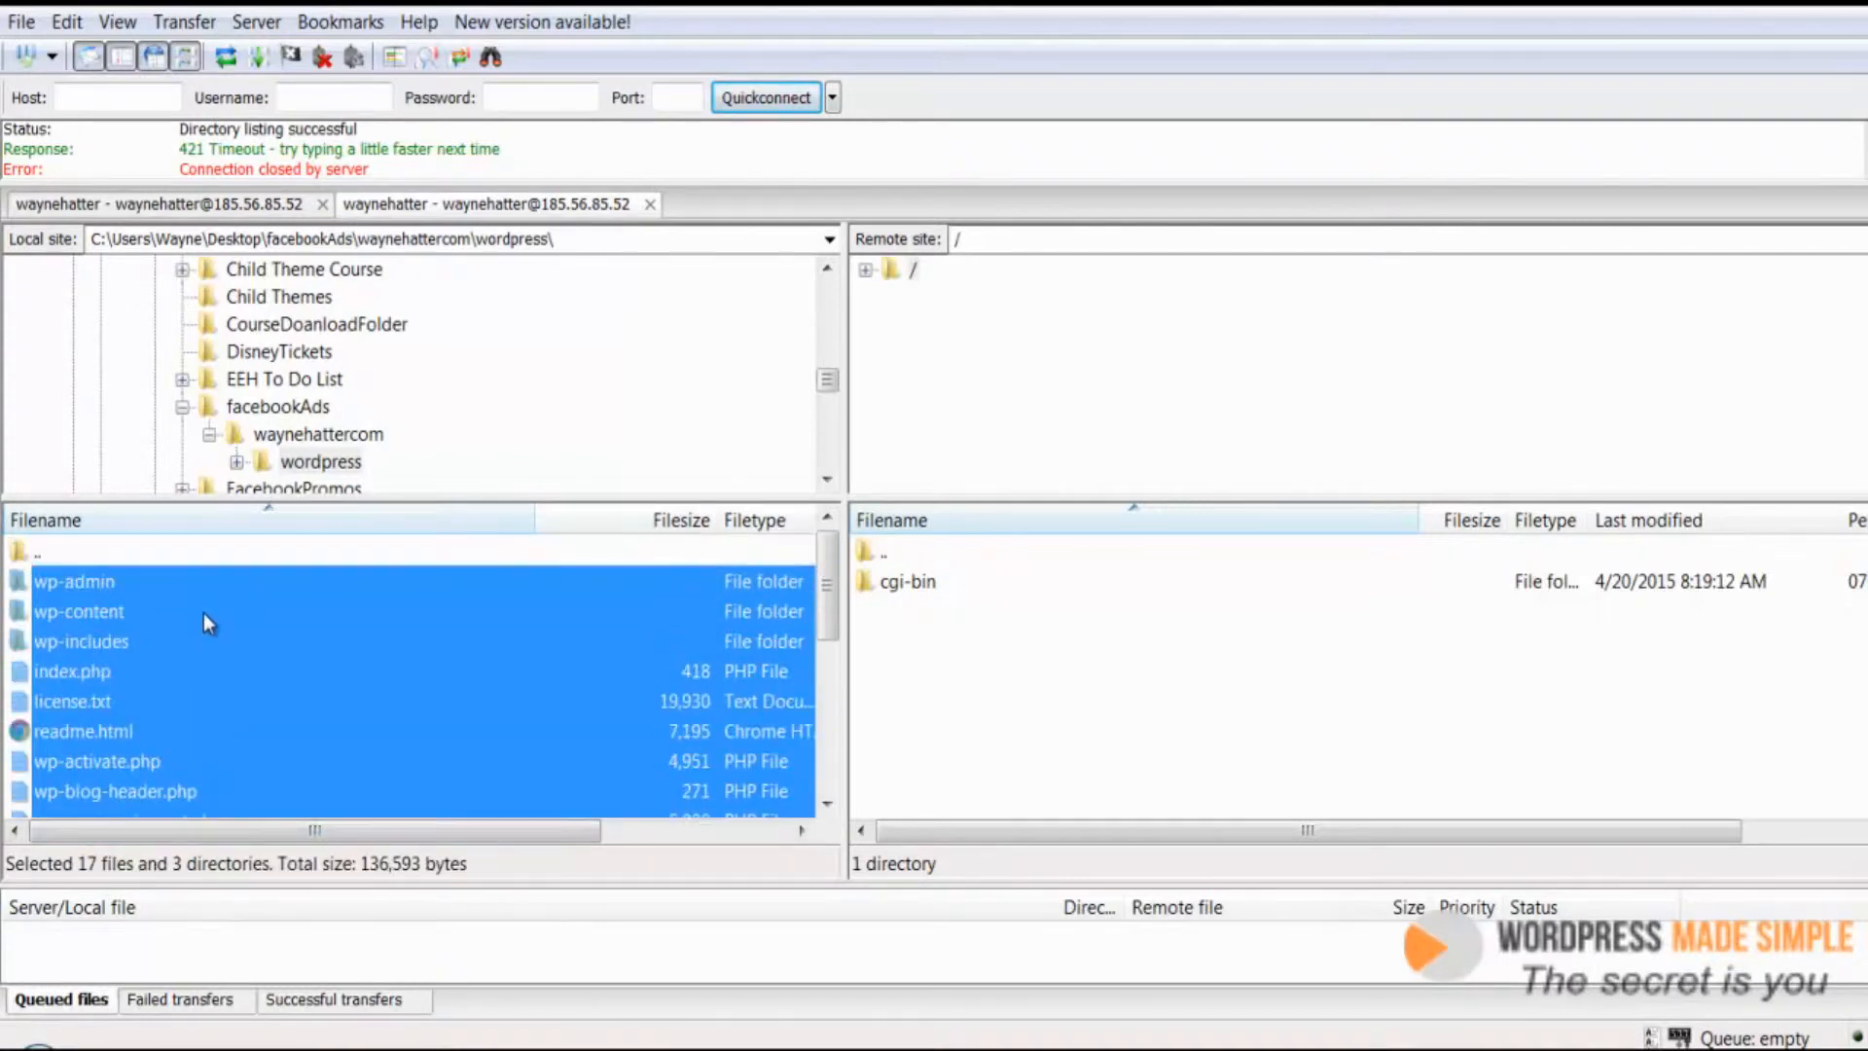
pyautogui.rightClick(100, 617)
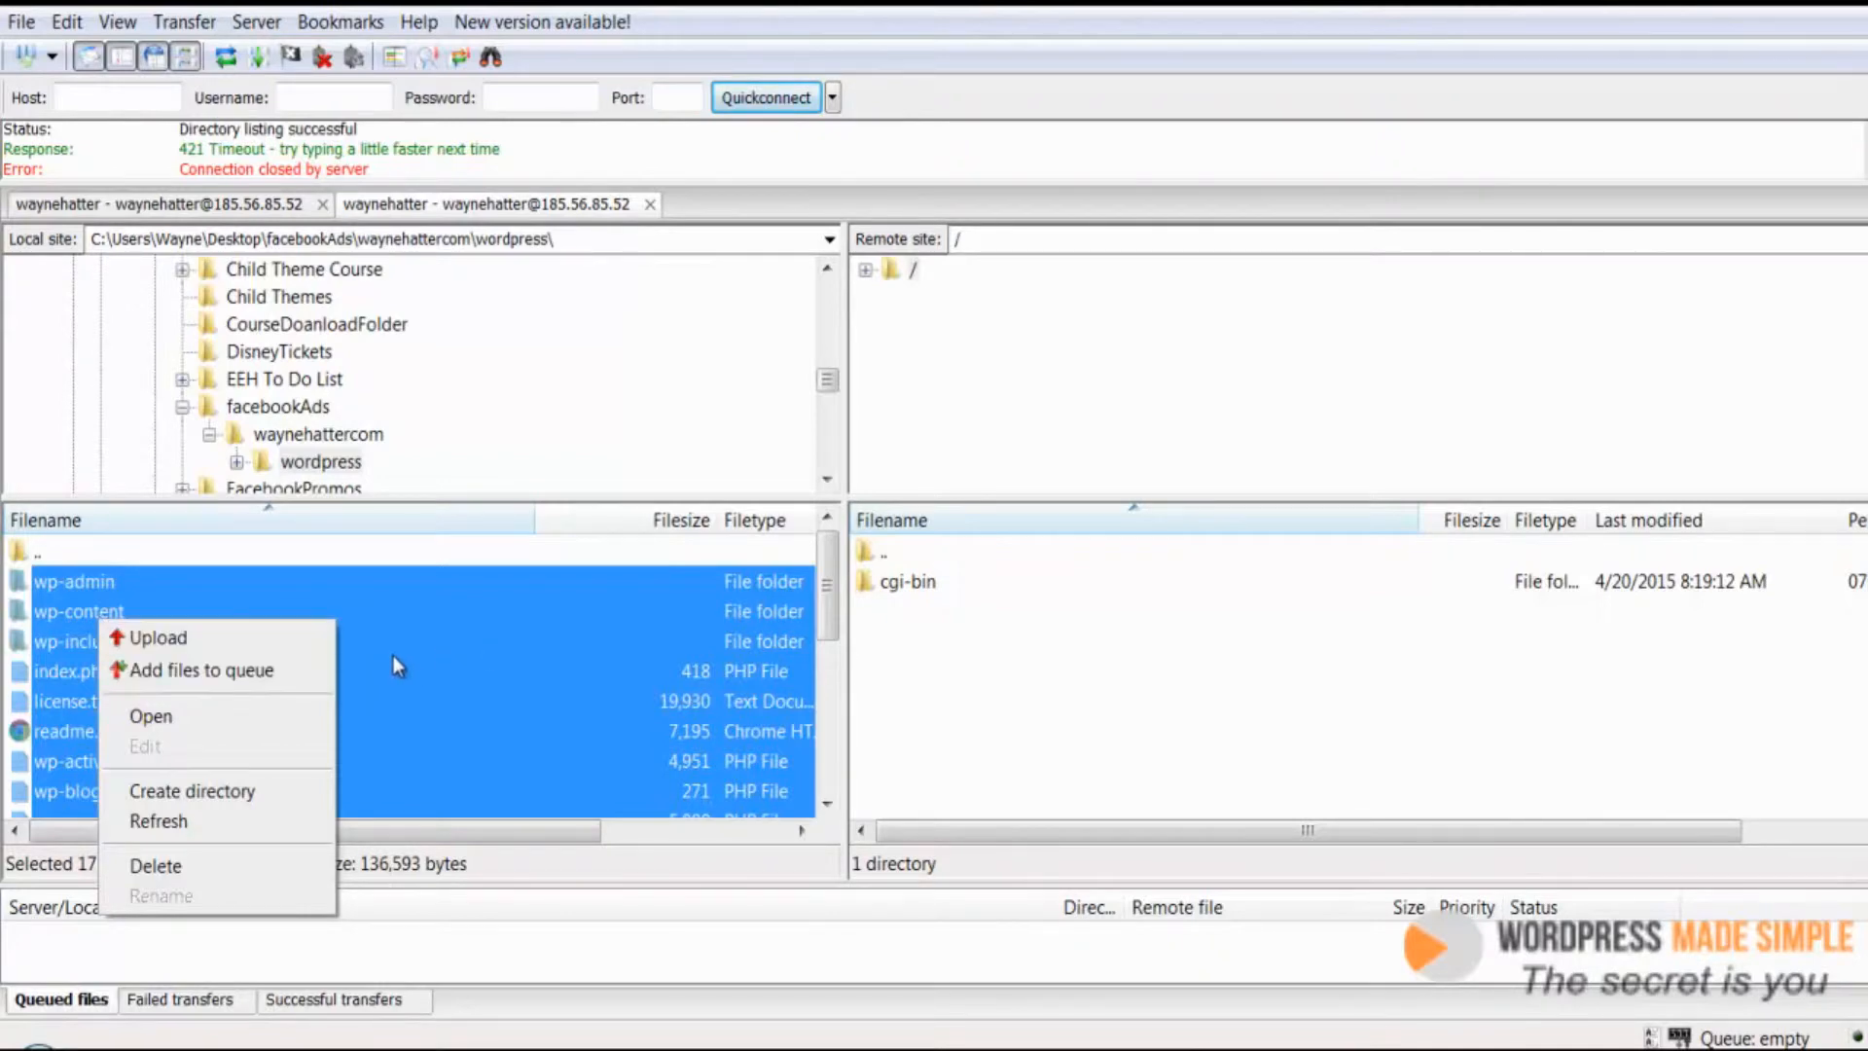
pyautogui.moveTo(396, 657); pyautogui.dragTo(921, 684)
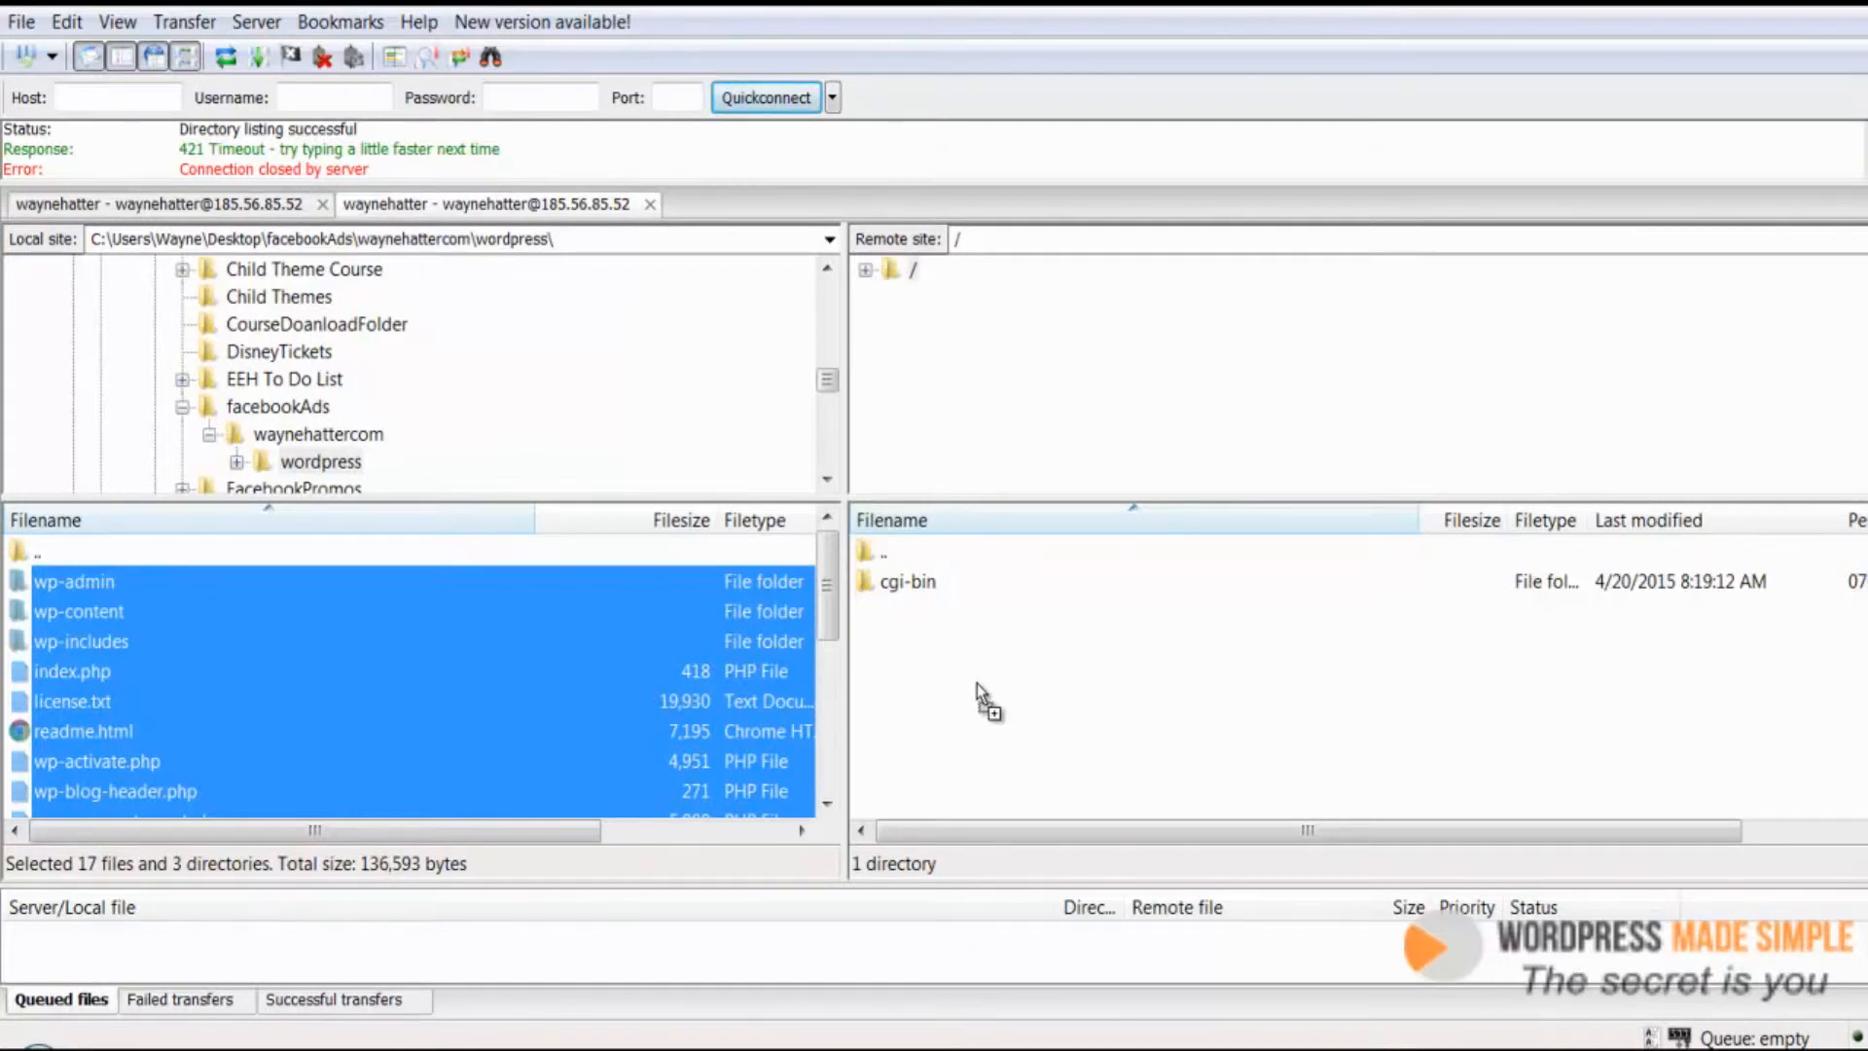
pyautogui.moveTo(977, 683); pyautogui.dragTo(977, 683)
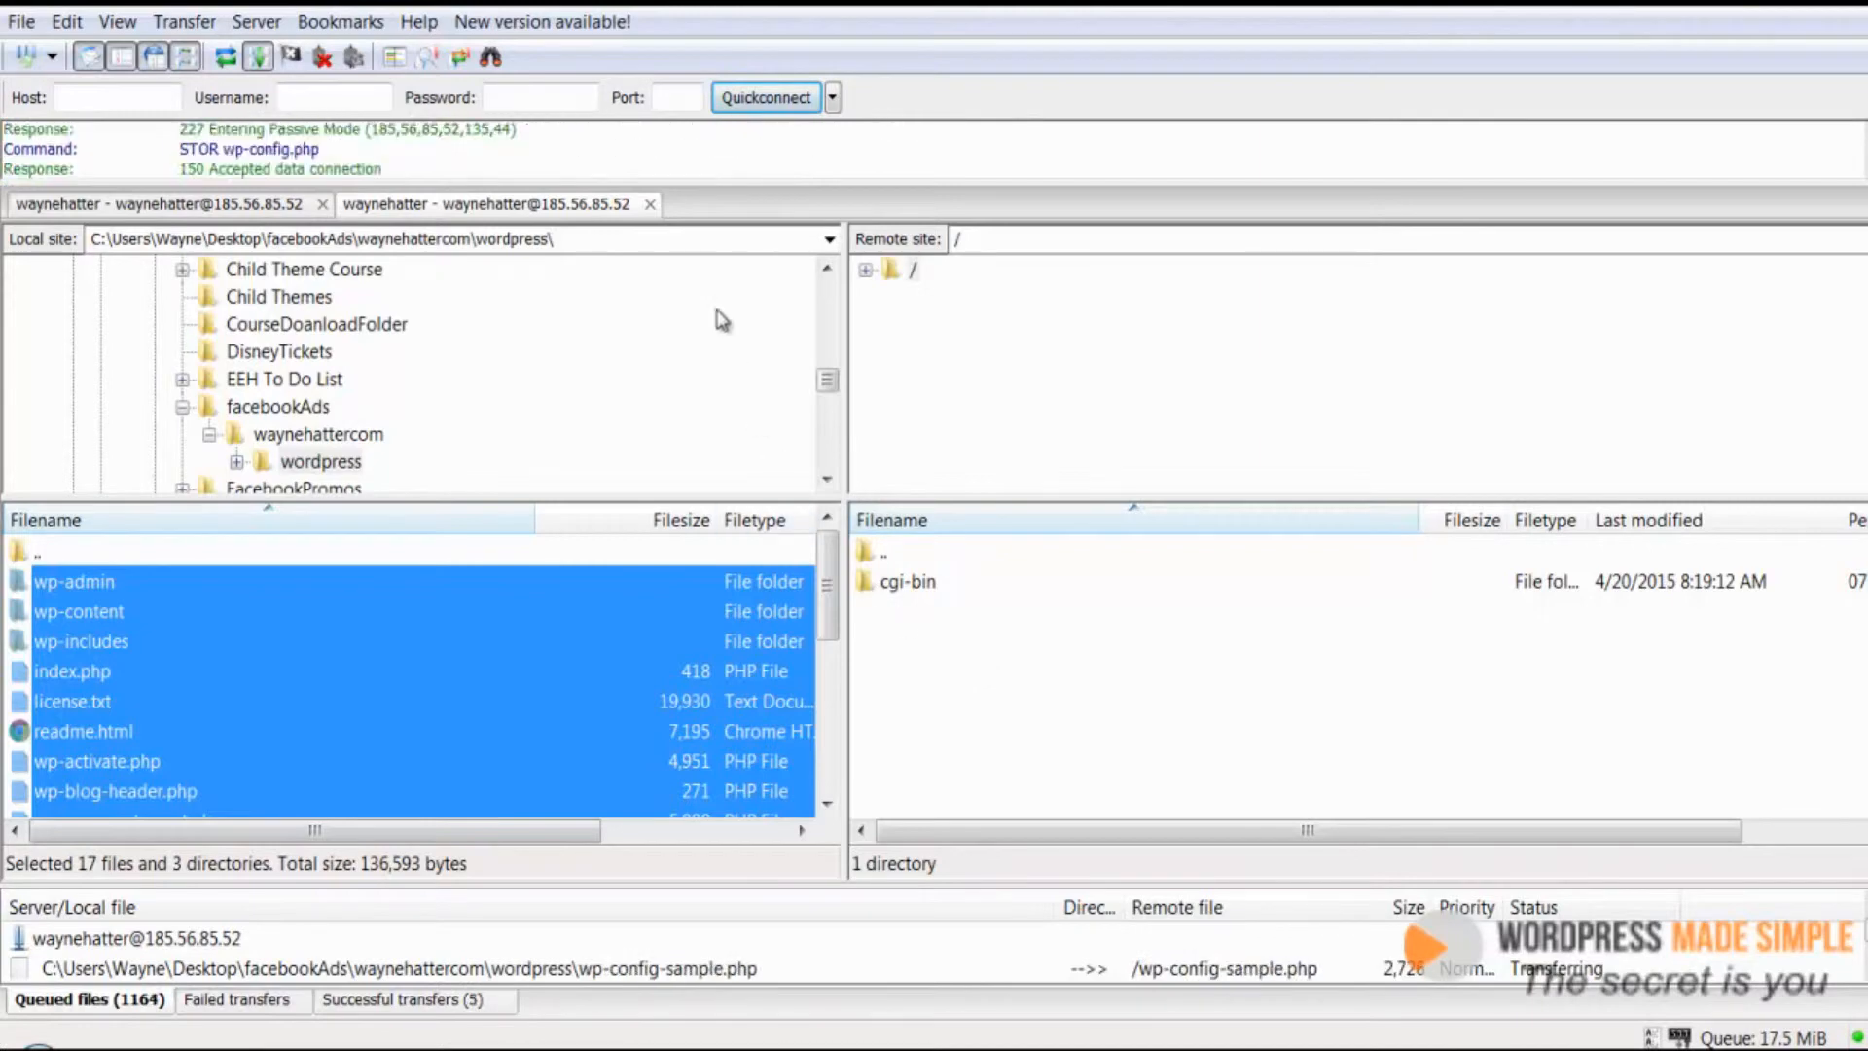
pyautogui.moveTo(763, 194); pyautogui.dragTo(763, 275)
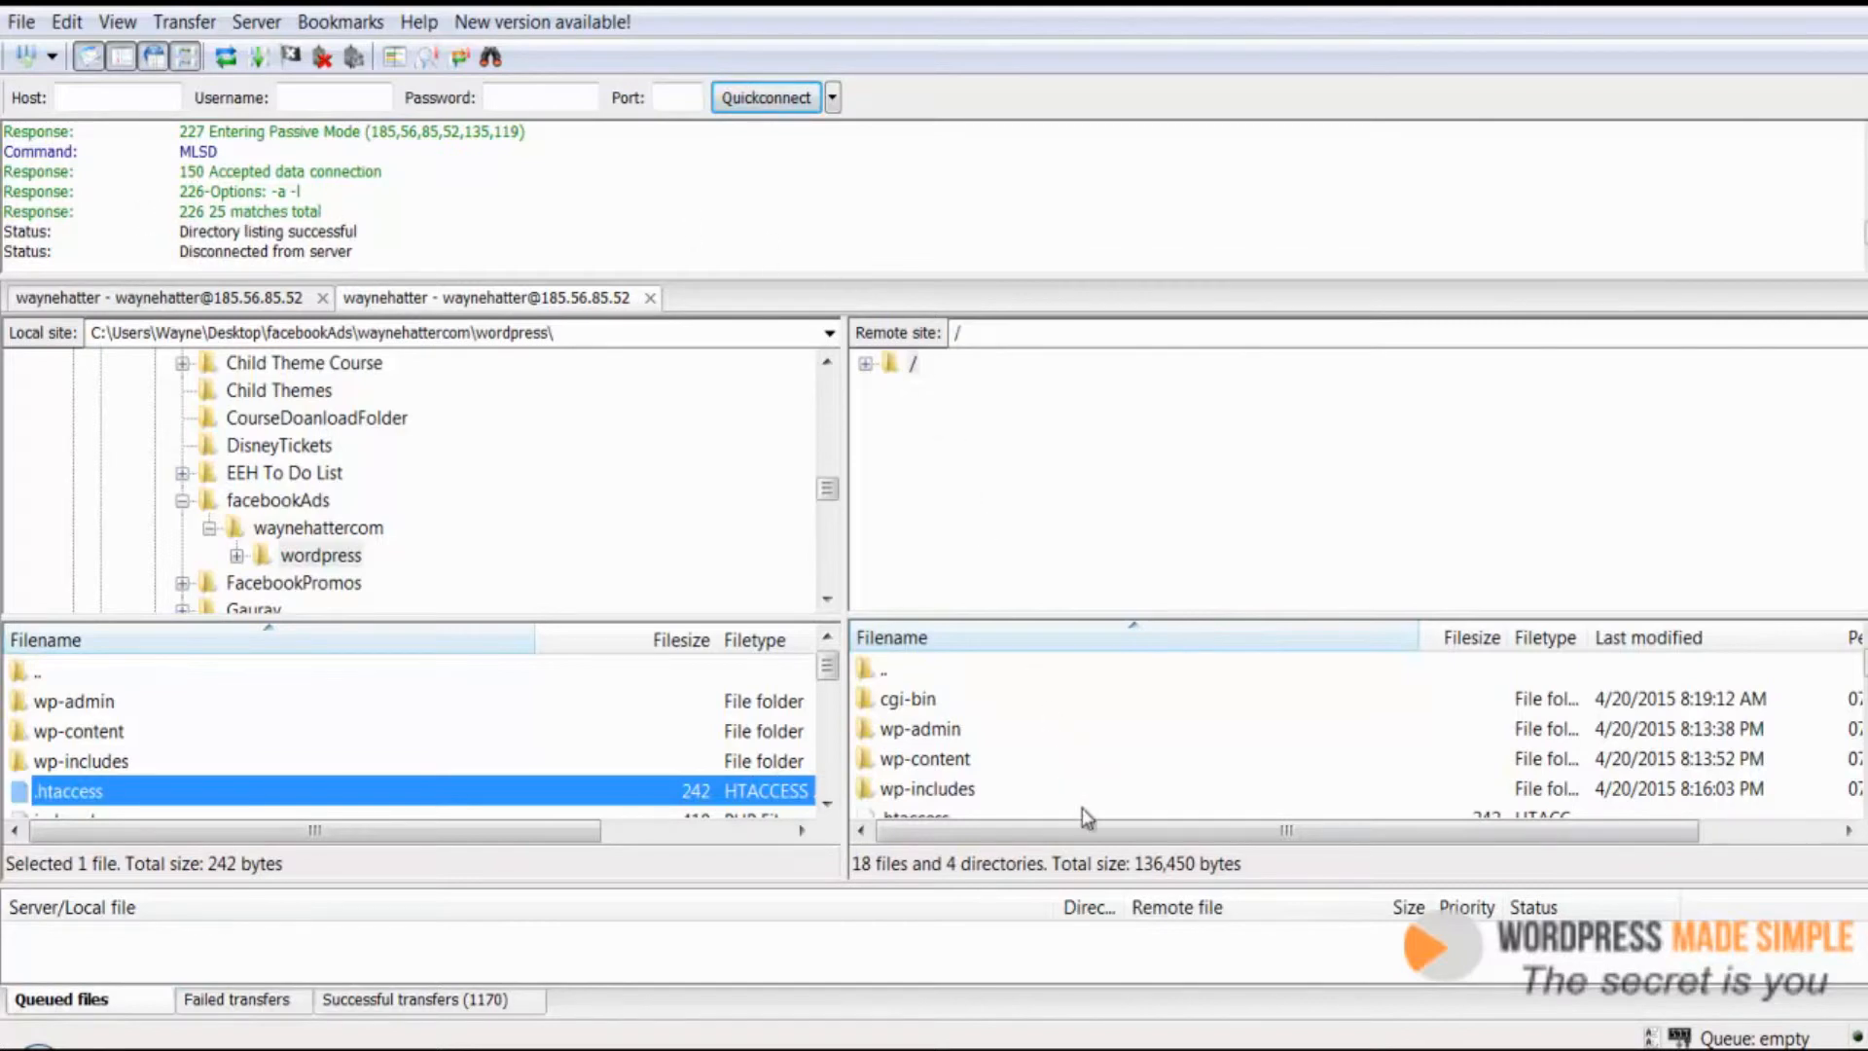
pyautogui.moveTo(1060, 1032)
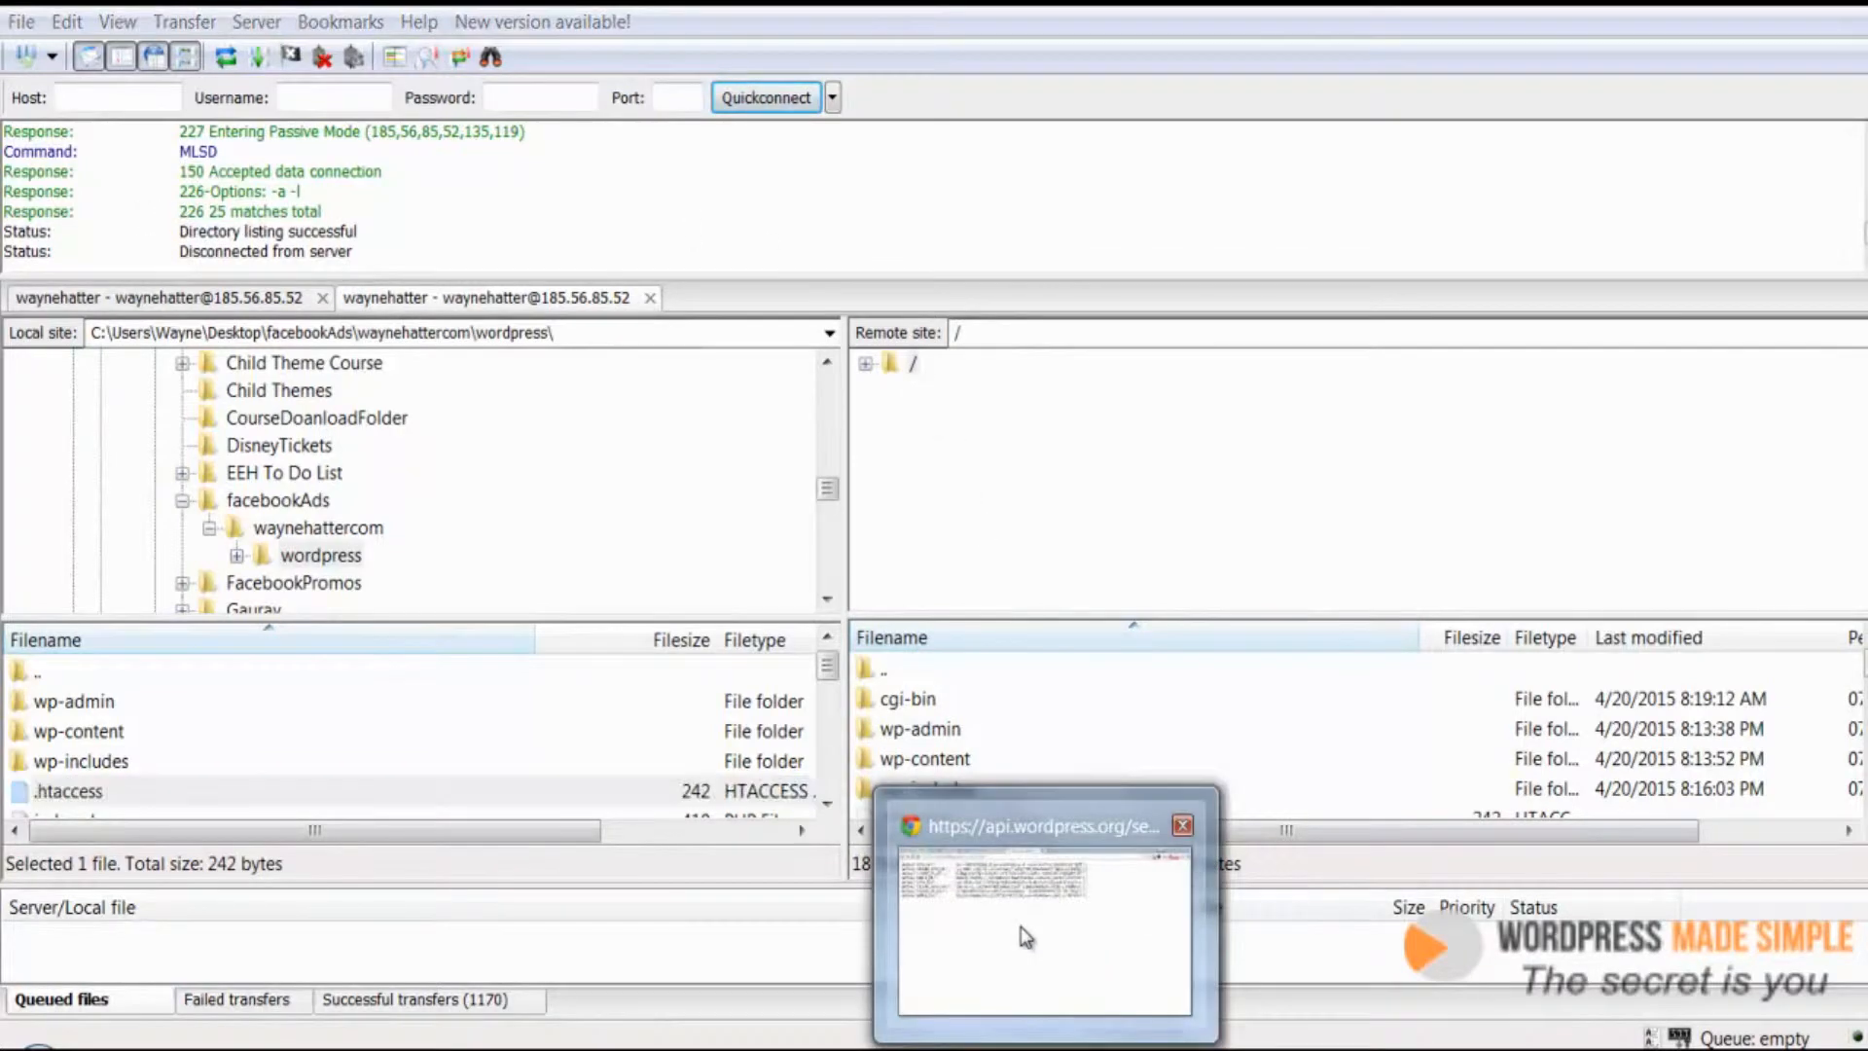
pyautogui.click(1020, 926)
pyautogui.click(603, 32)
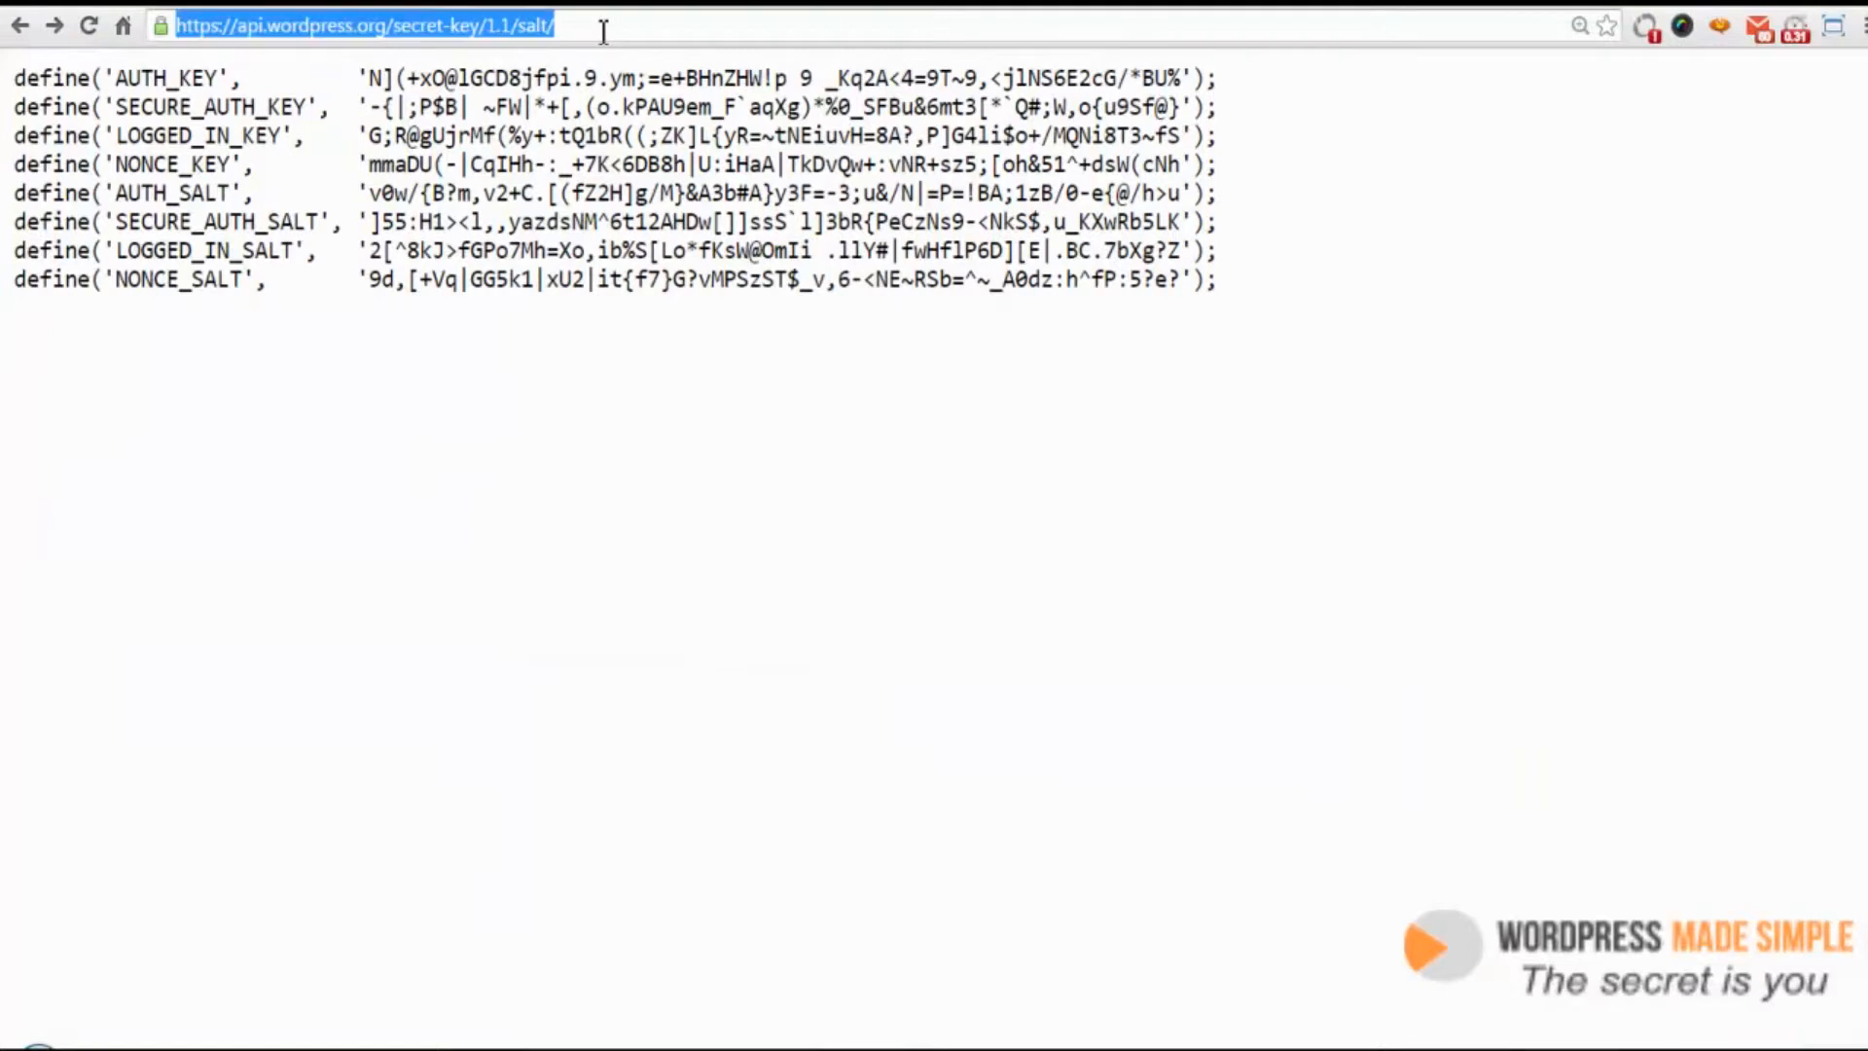
pyautogui.write('wayne')
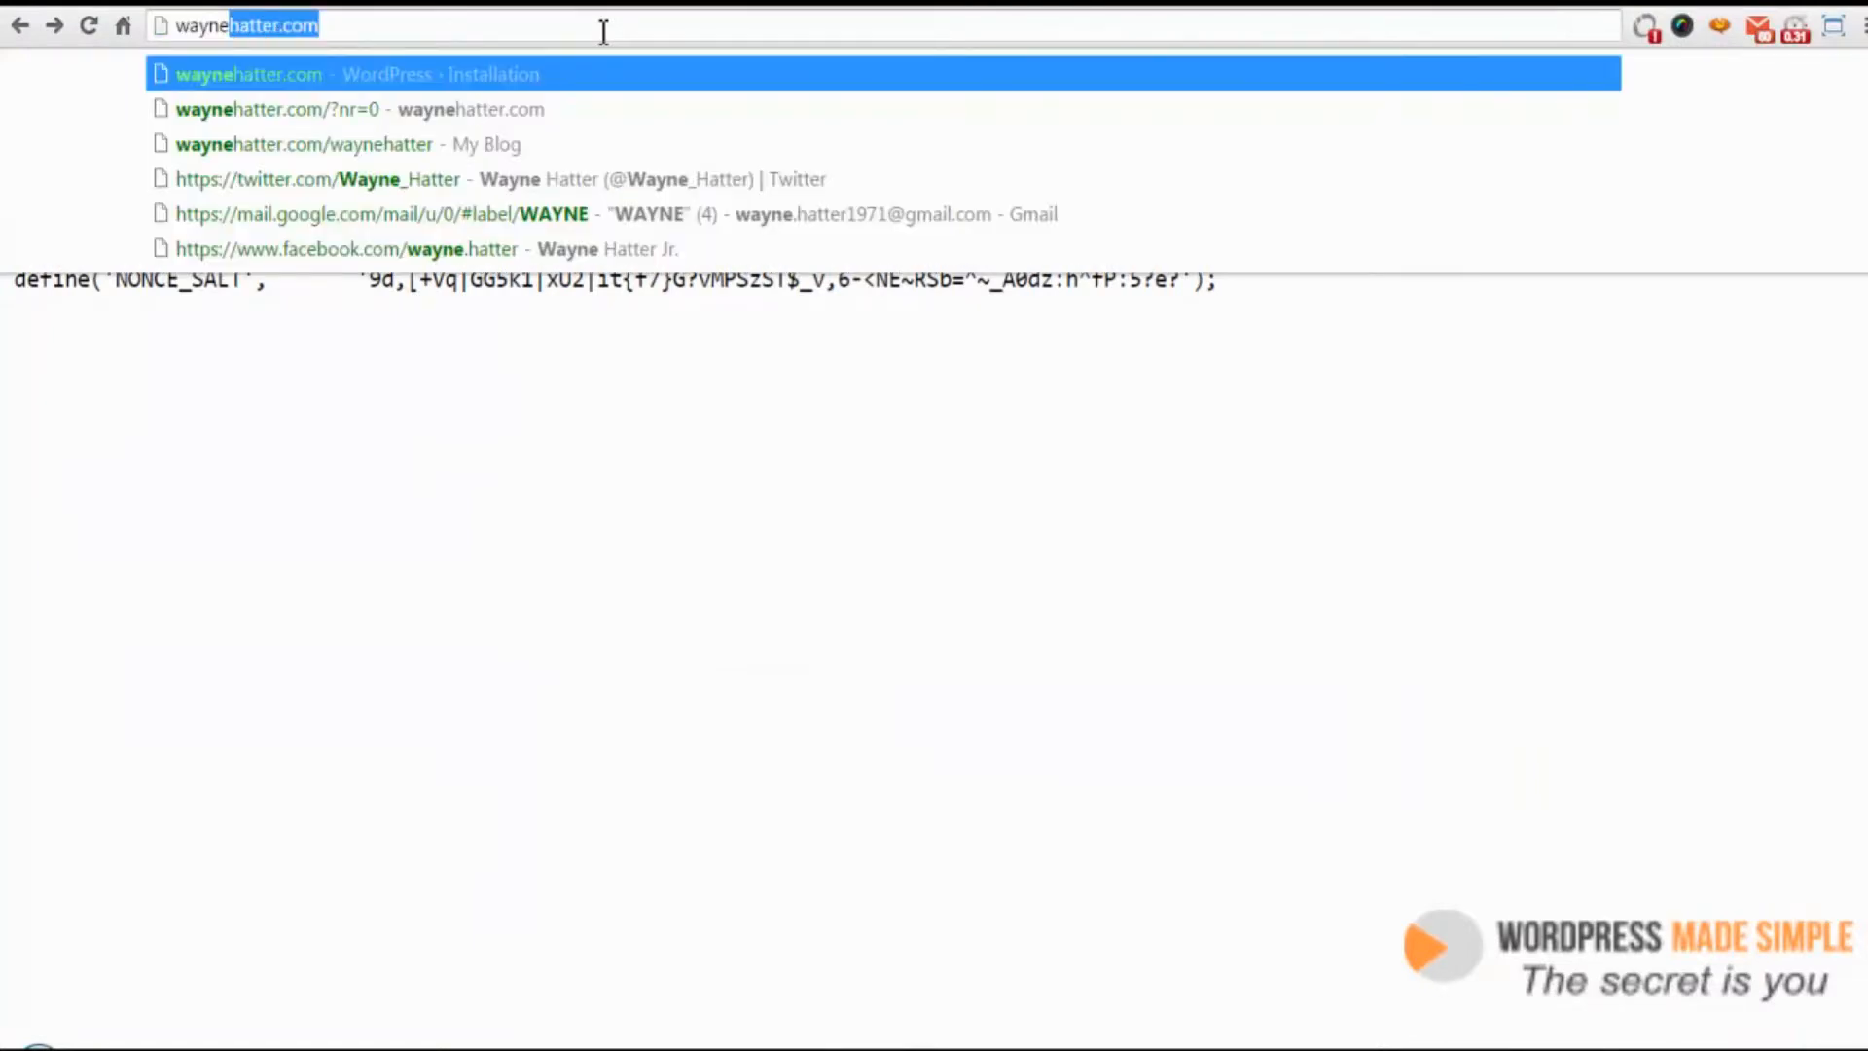
pyautogui.press('Return')
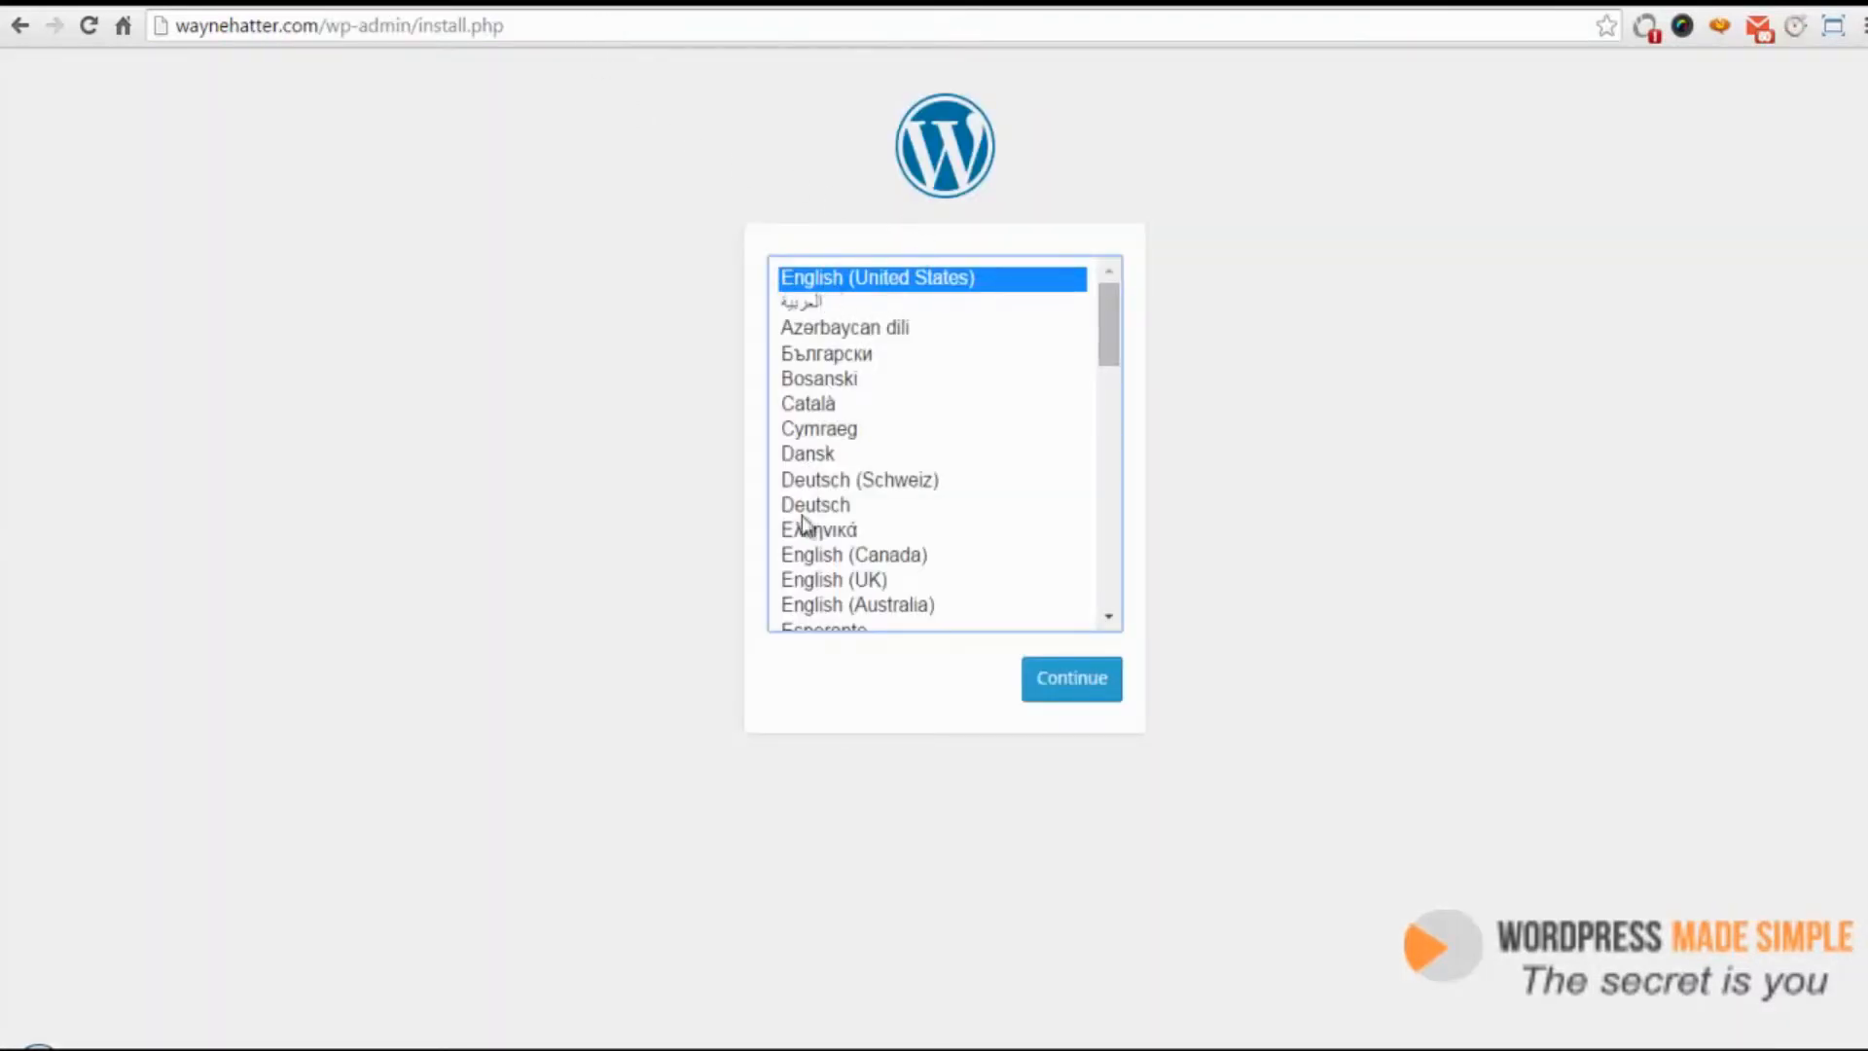
pyautogui.click(1069, 681)
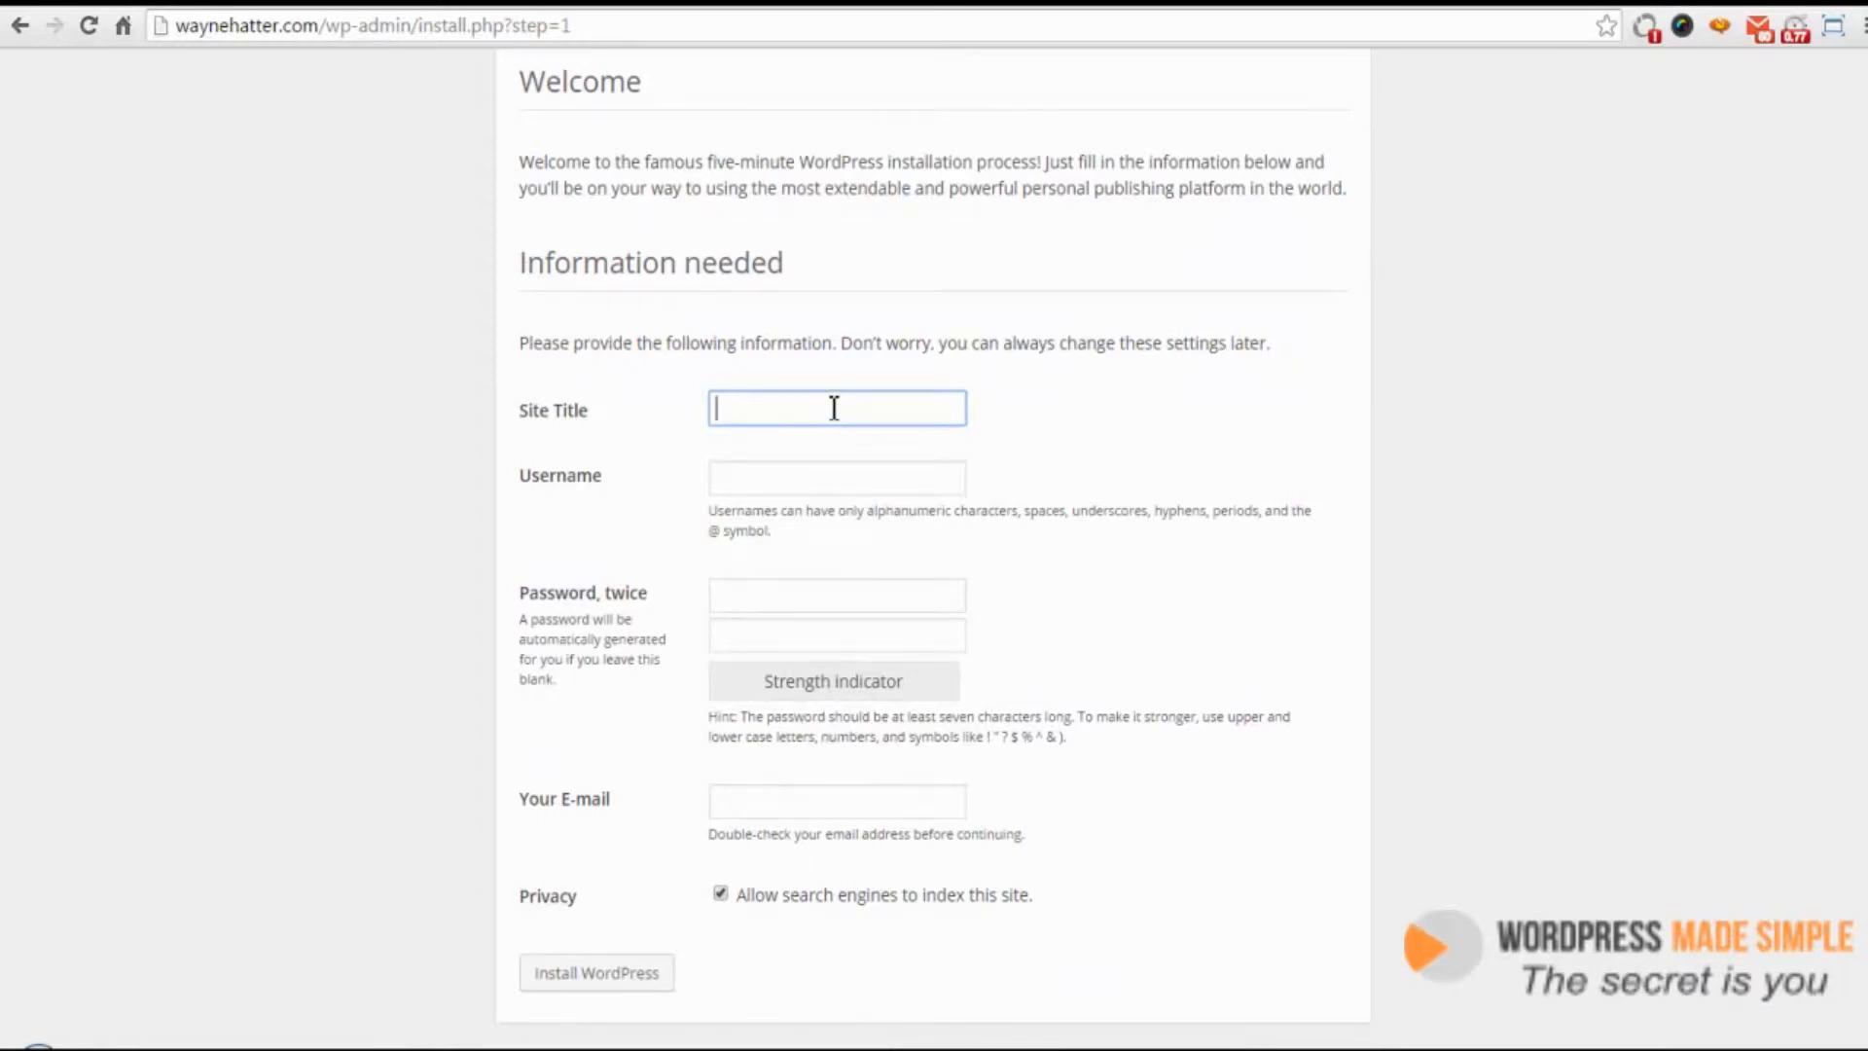
# Enter the site owner's full name as the Site Title and their first name as the admin username
pyautogui.press('Tab')
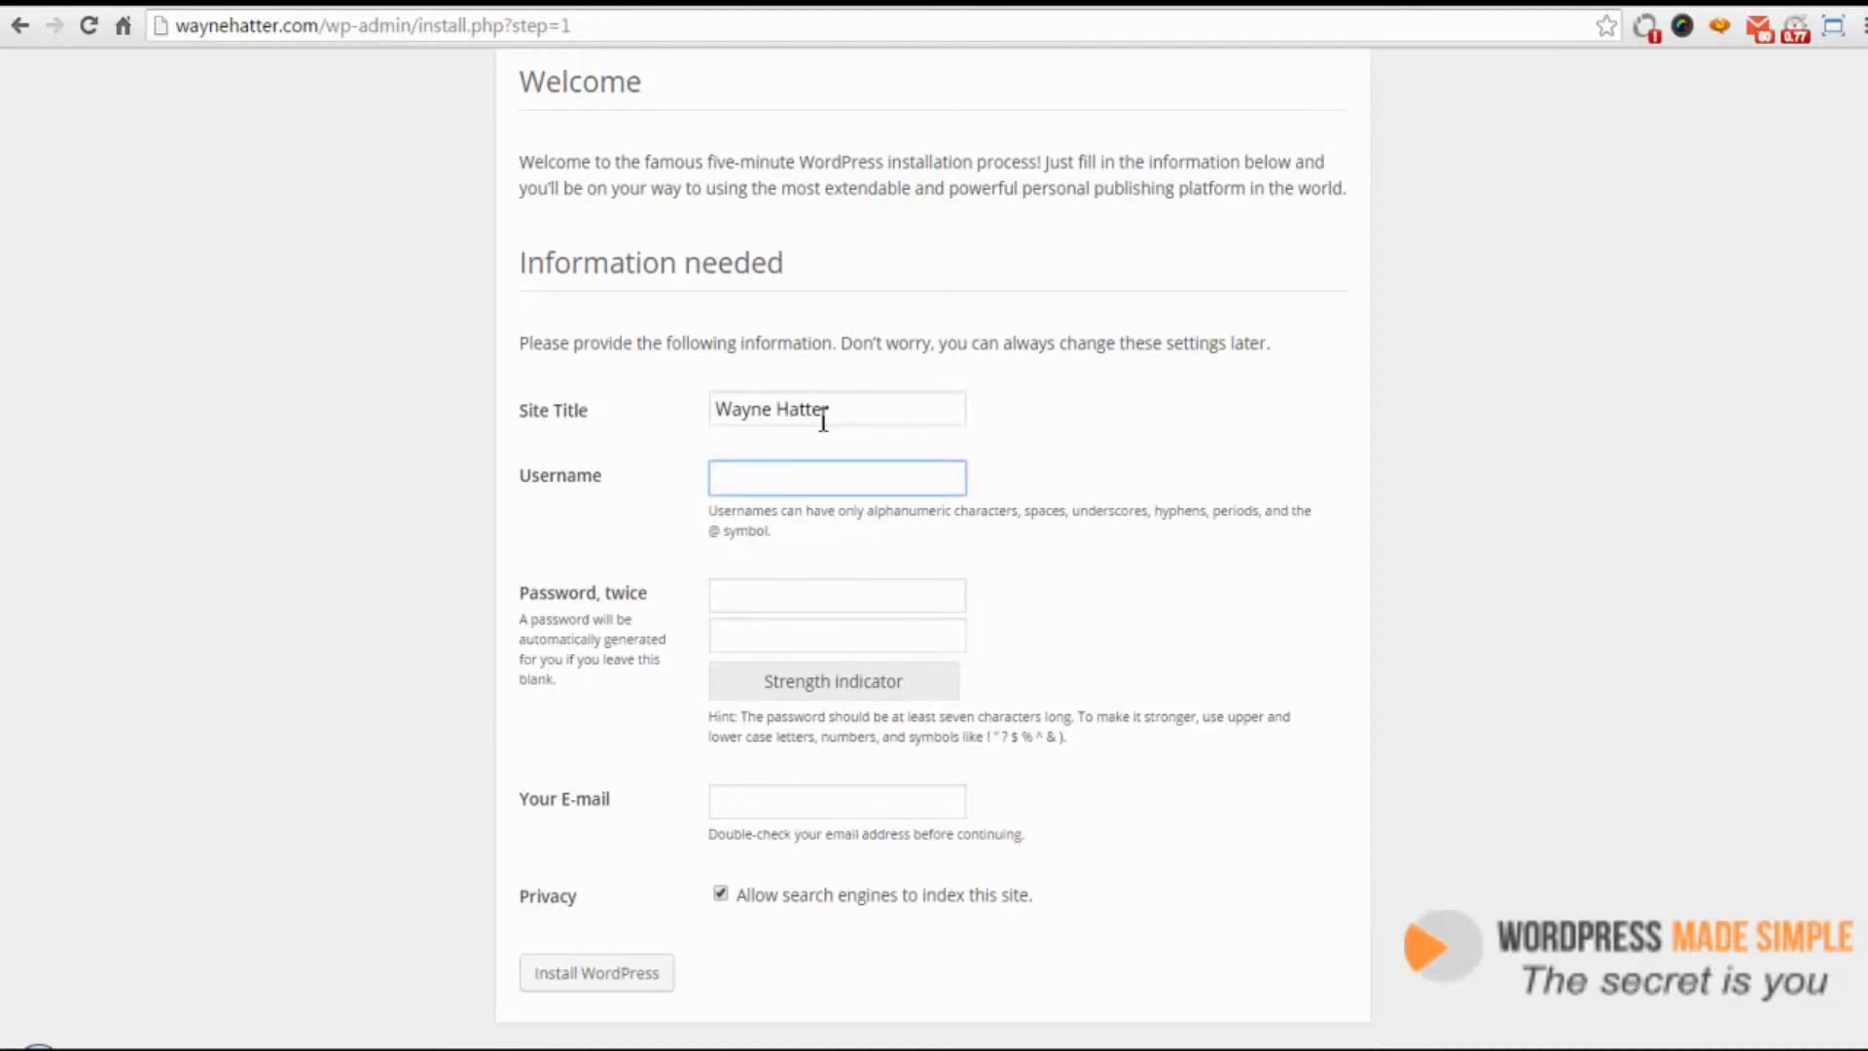
pyautogui.write('wayne')
pyautogui.press('Tab')
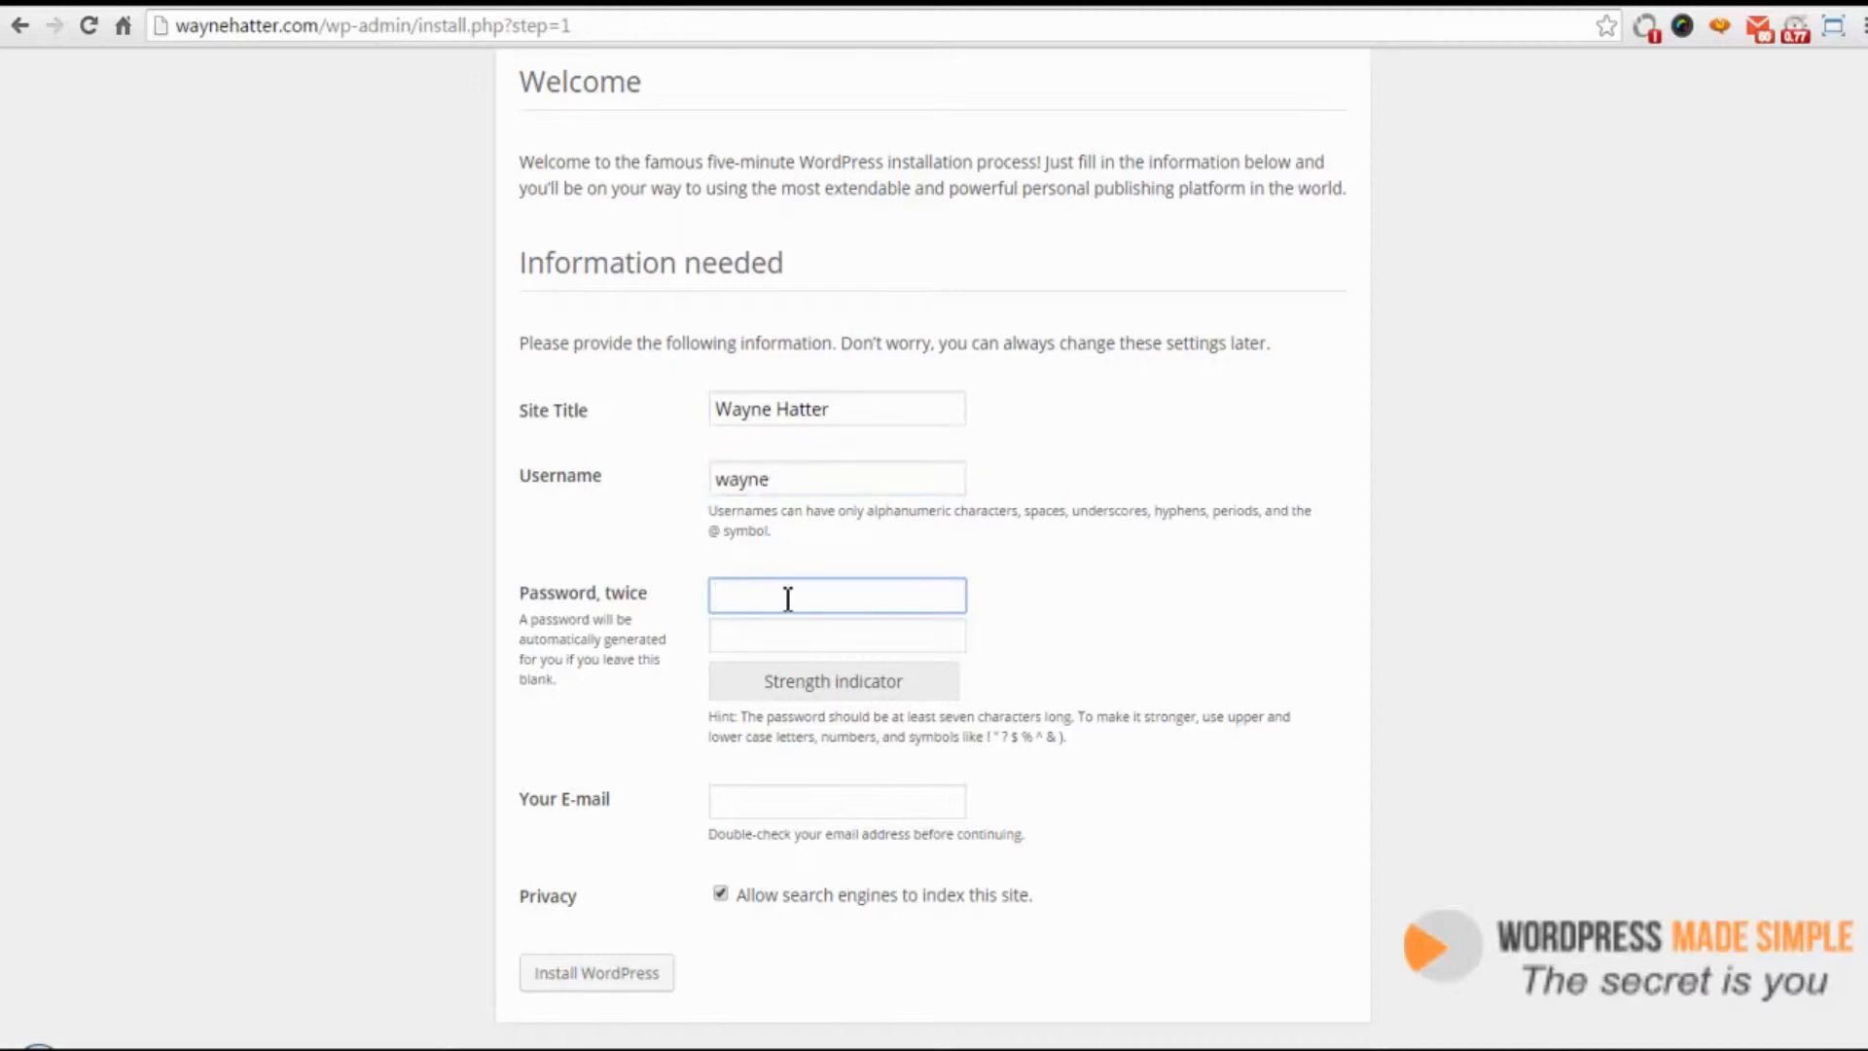
# Paste the chosen admin password into both password fields
pyautogui.hotkey('ctrl', 'v')
pyautogui.click(809, 638)
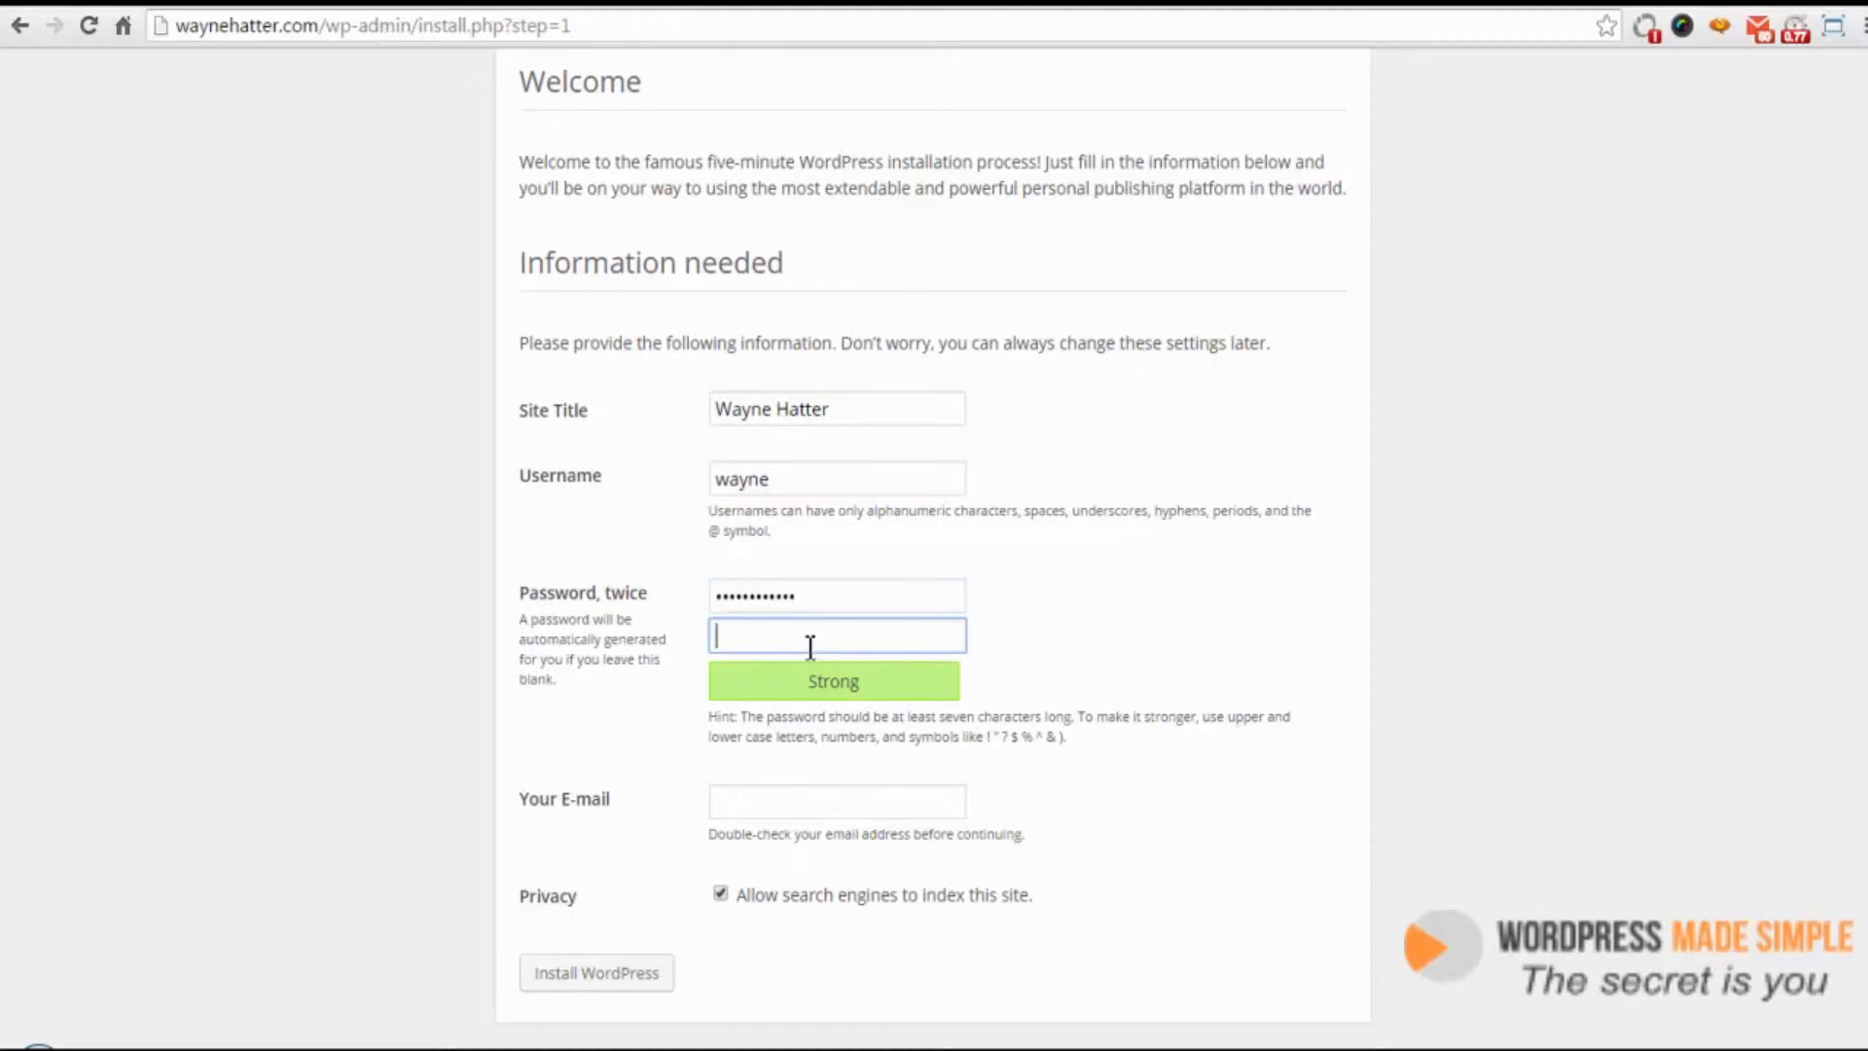
pyautogui.hotkey('ctrl', 'v')
# Enter the admin's e-mail address in the Your E-mail field
pyautogui.click(772, 809)
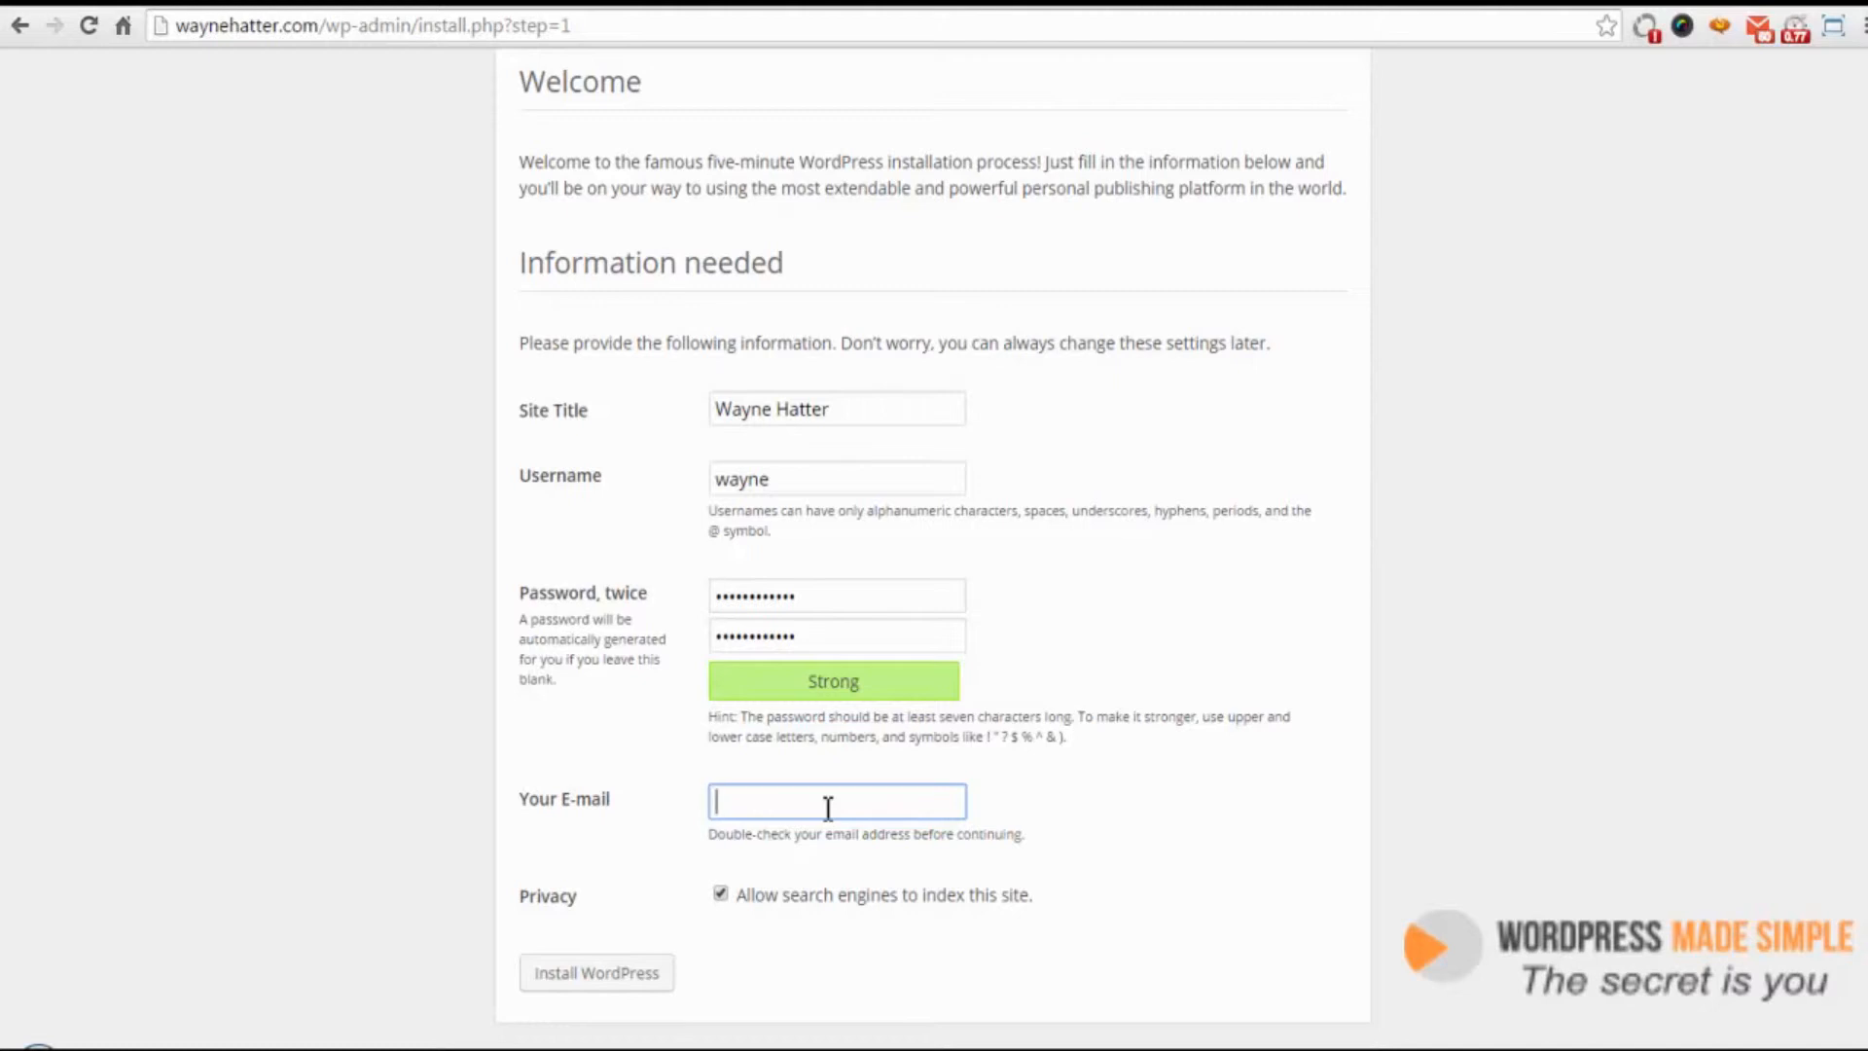
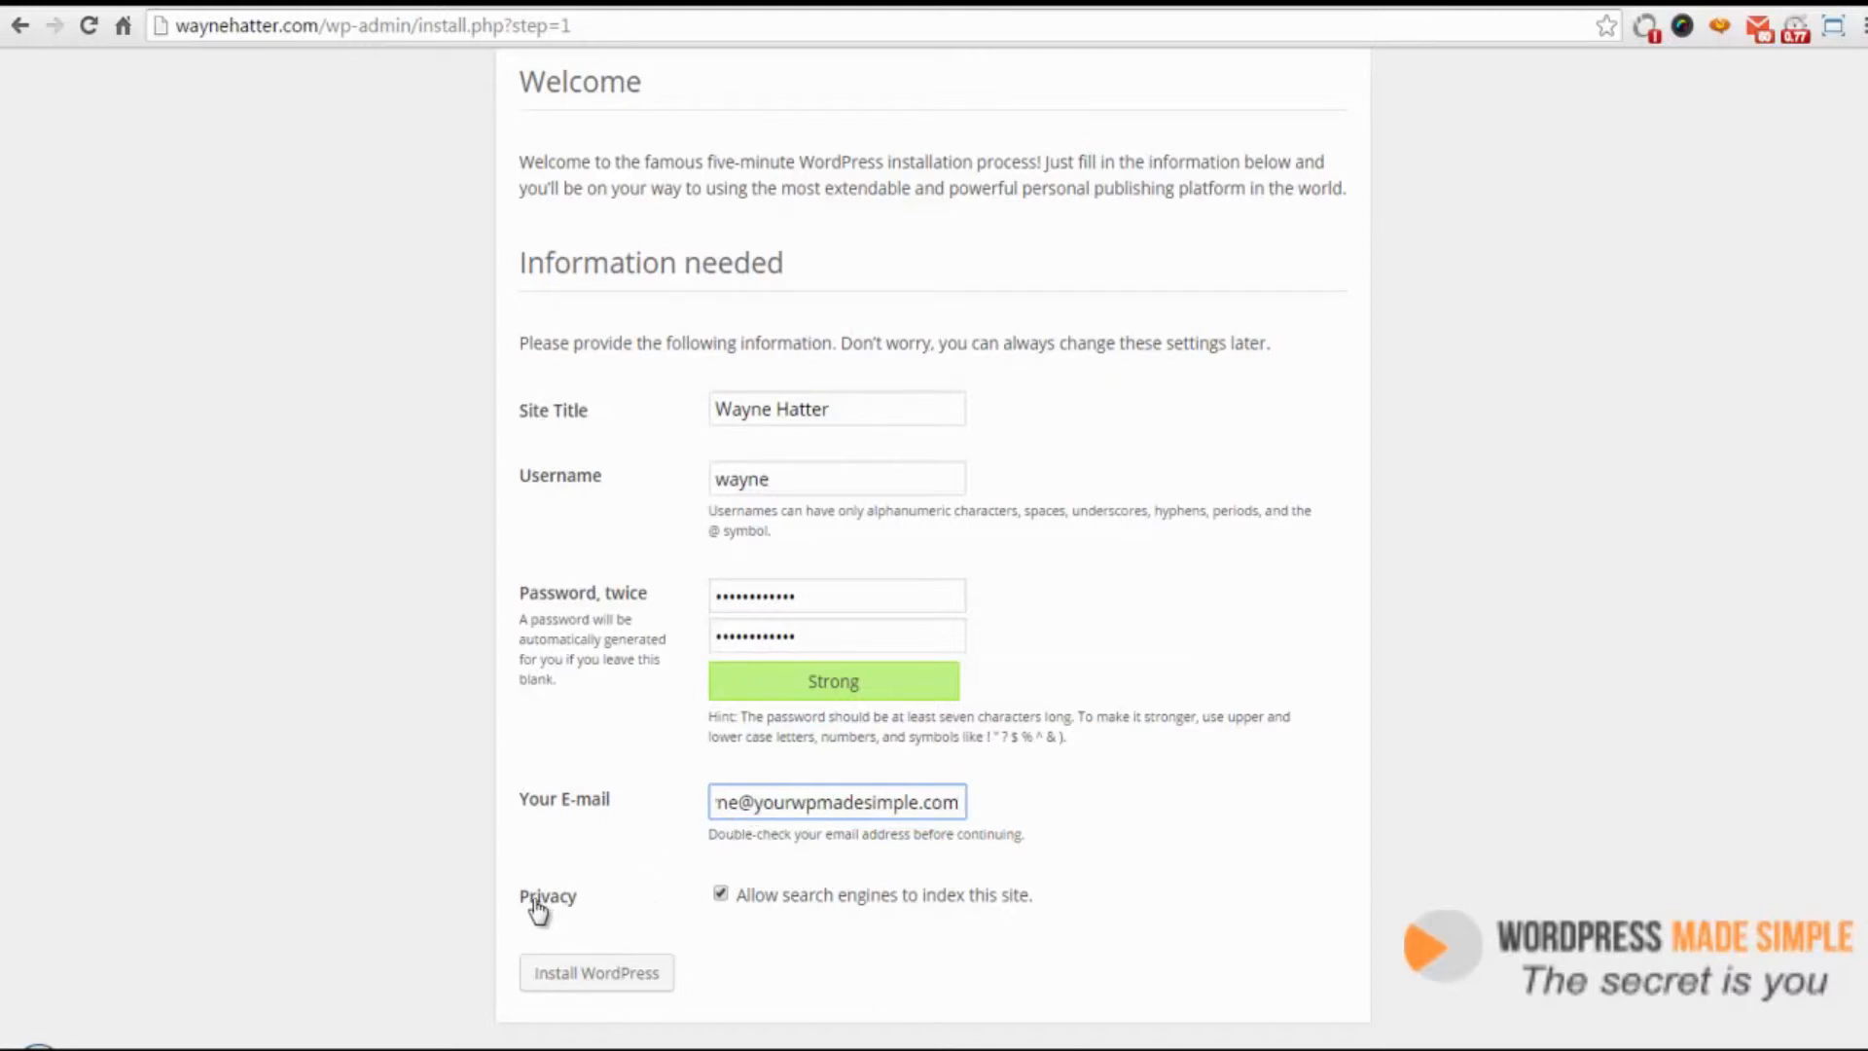
# Turn off search engine indexing under Privacy and install WordPress
pyautogui.click(721, 895)
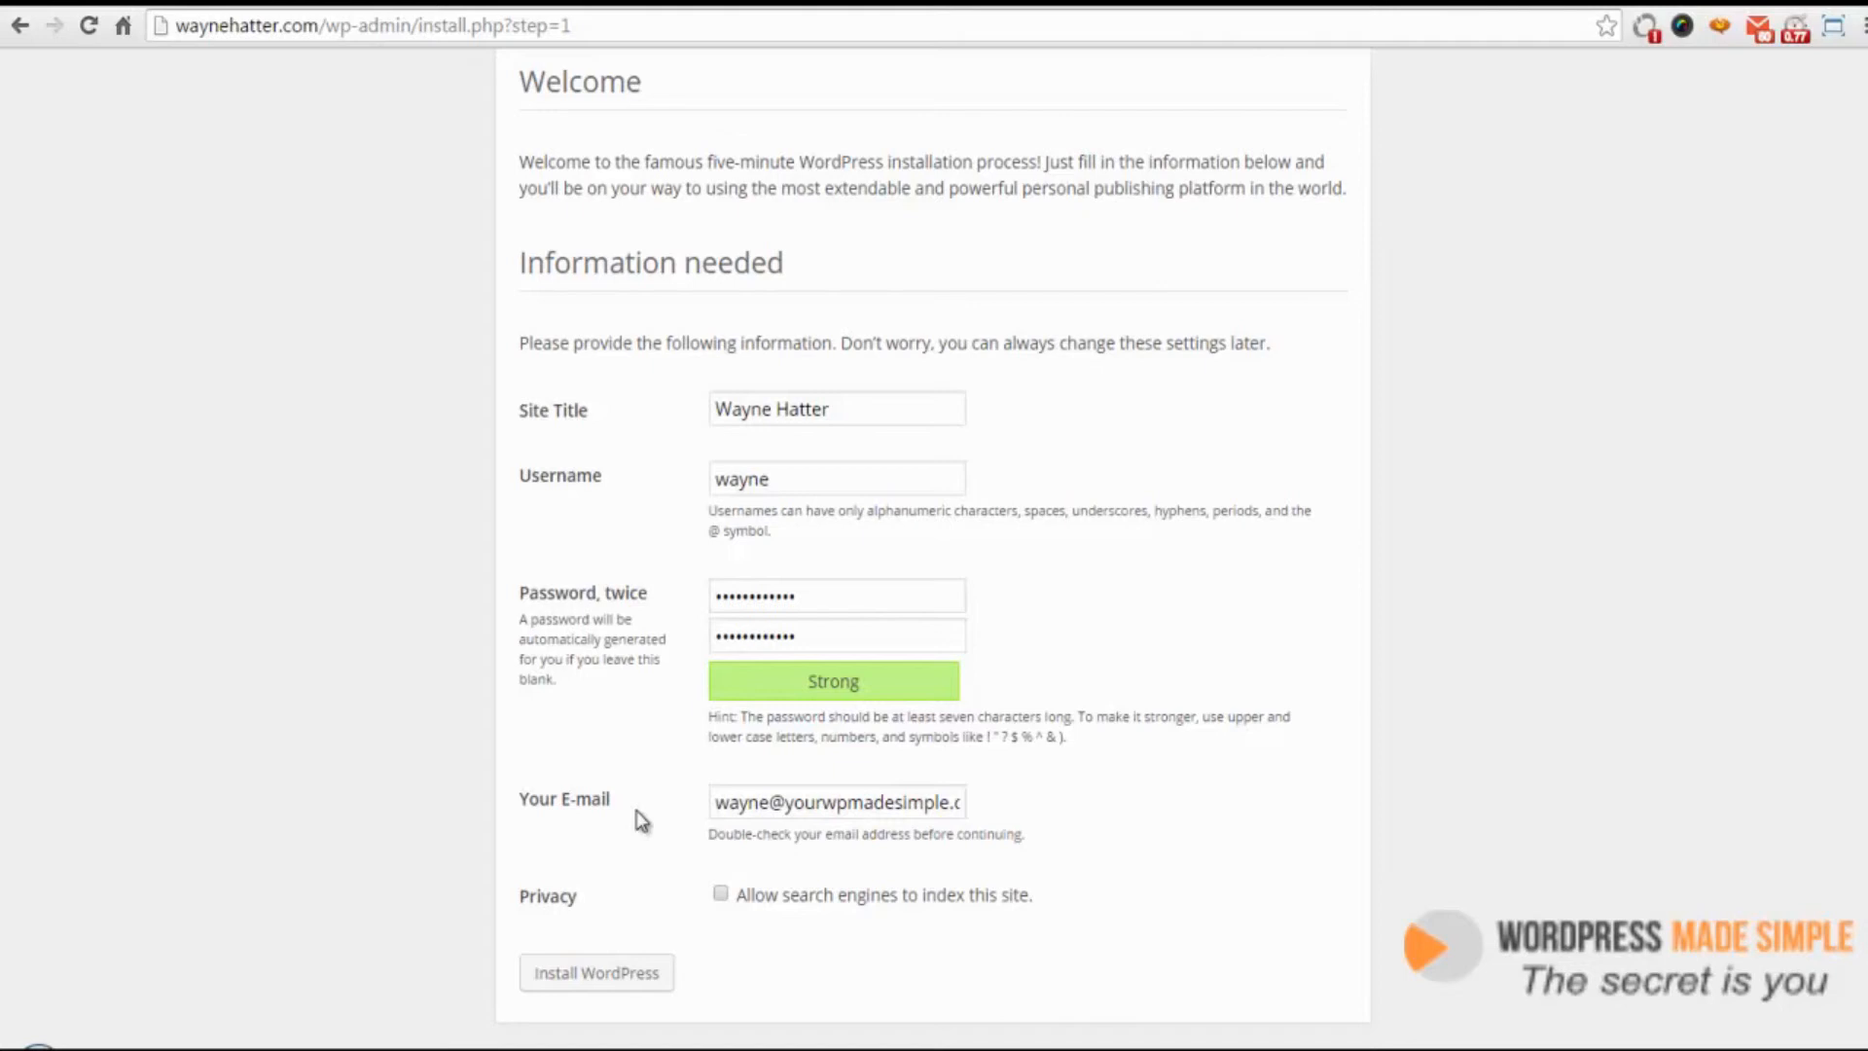
pyautogui.click(628, 976)
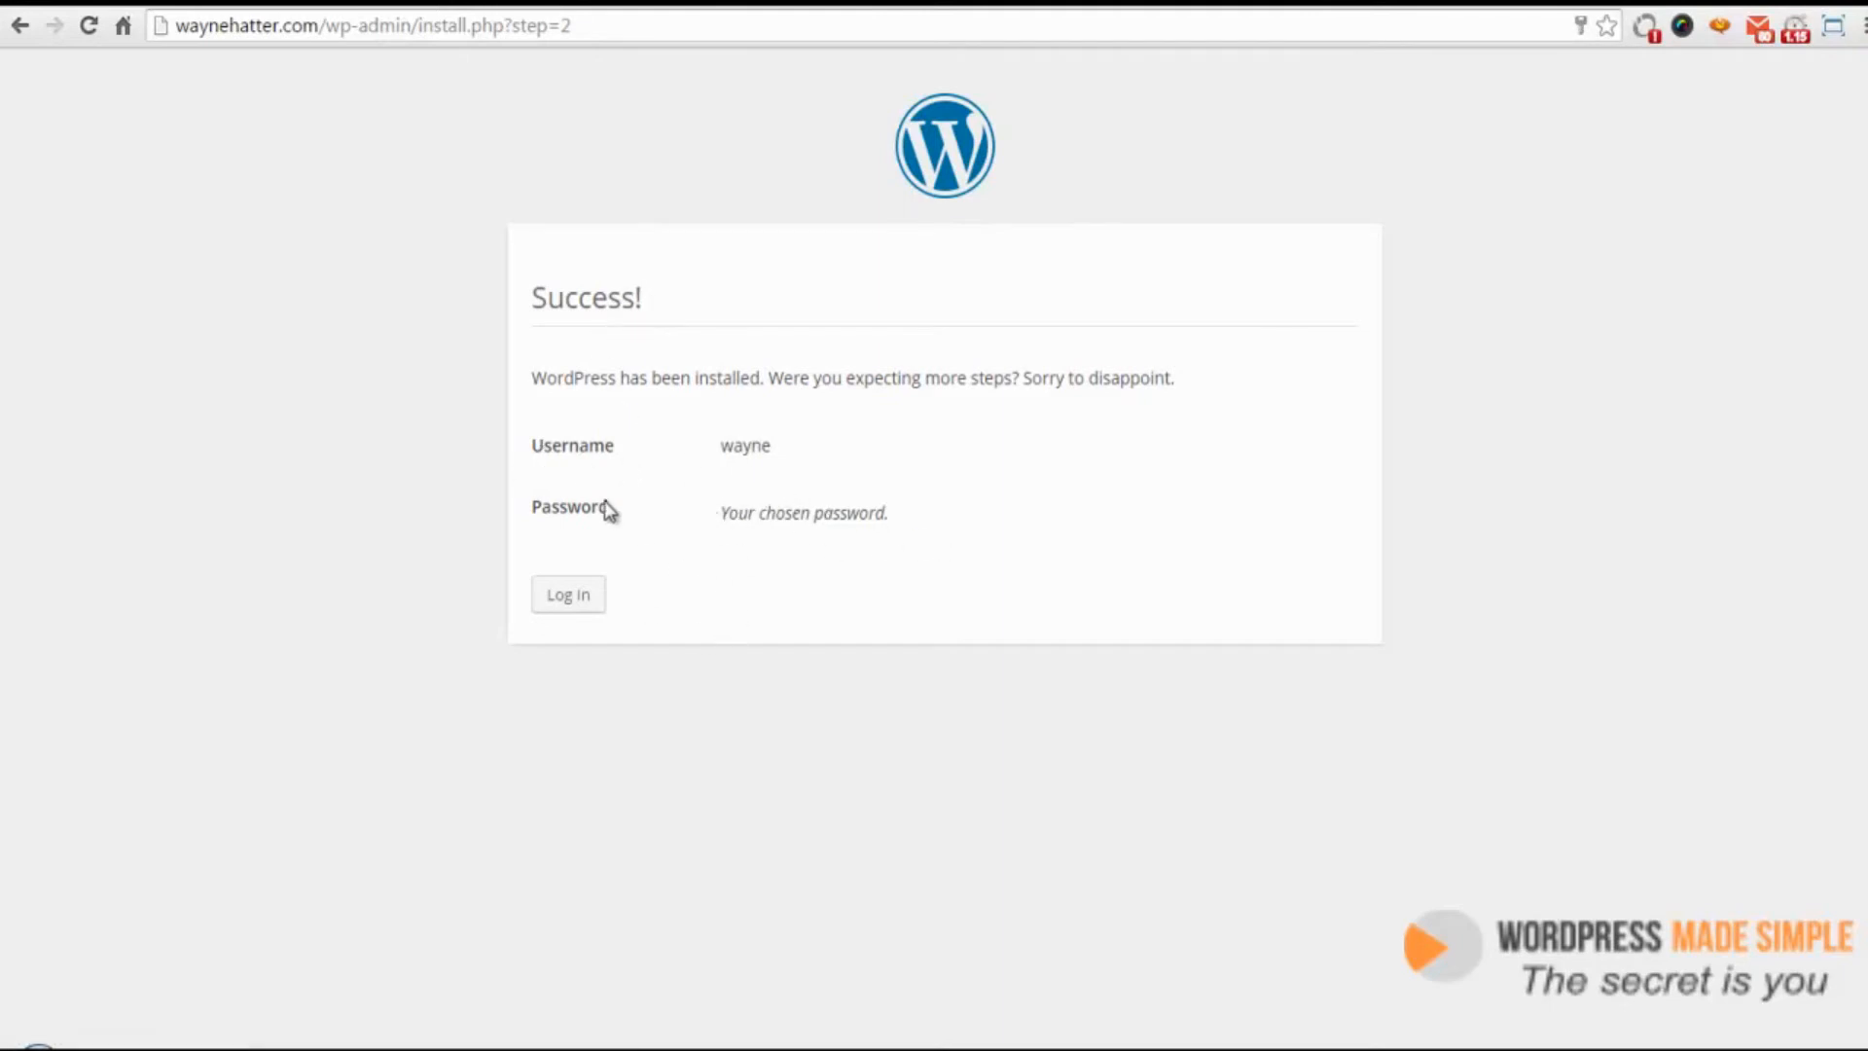
# Go to the login page and sign in with the admin username and pasted password
pyautogui.click(572, 597)
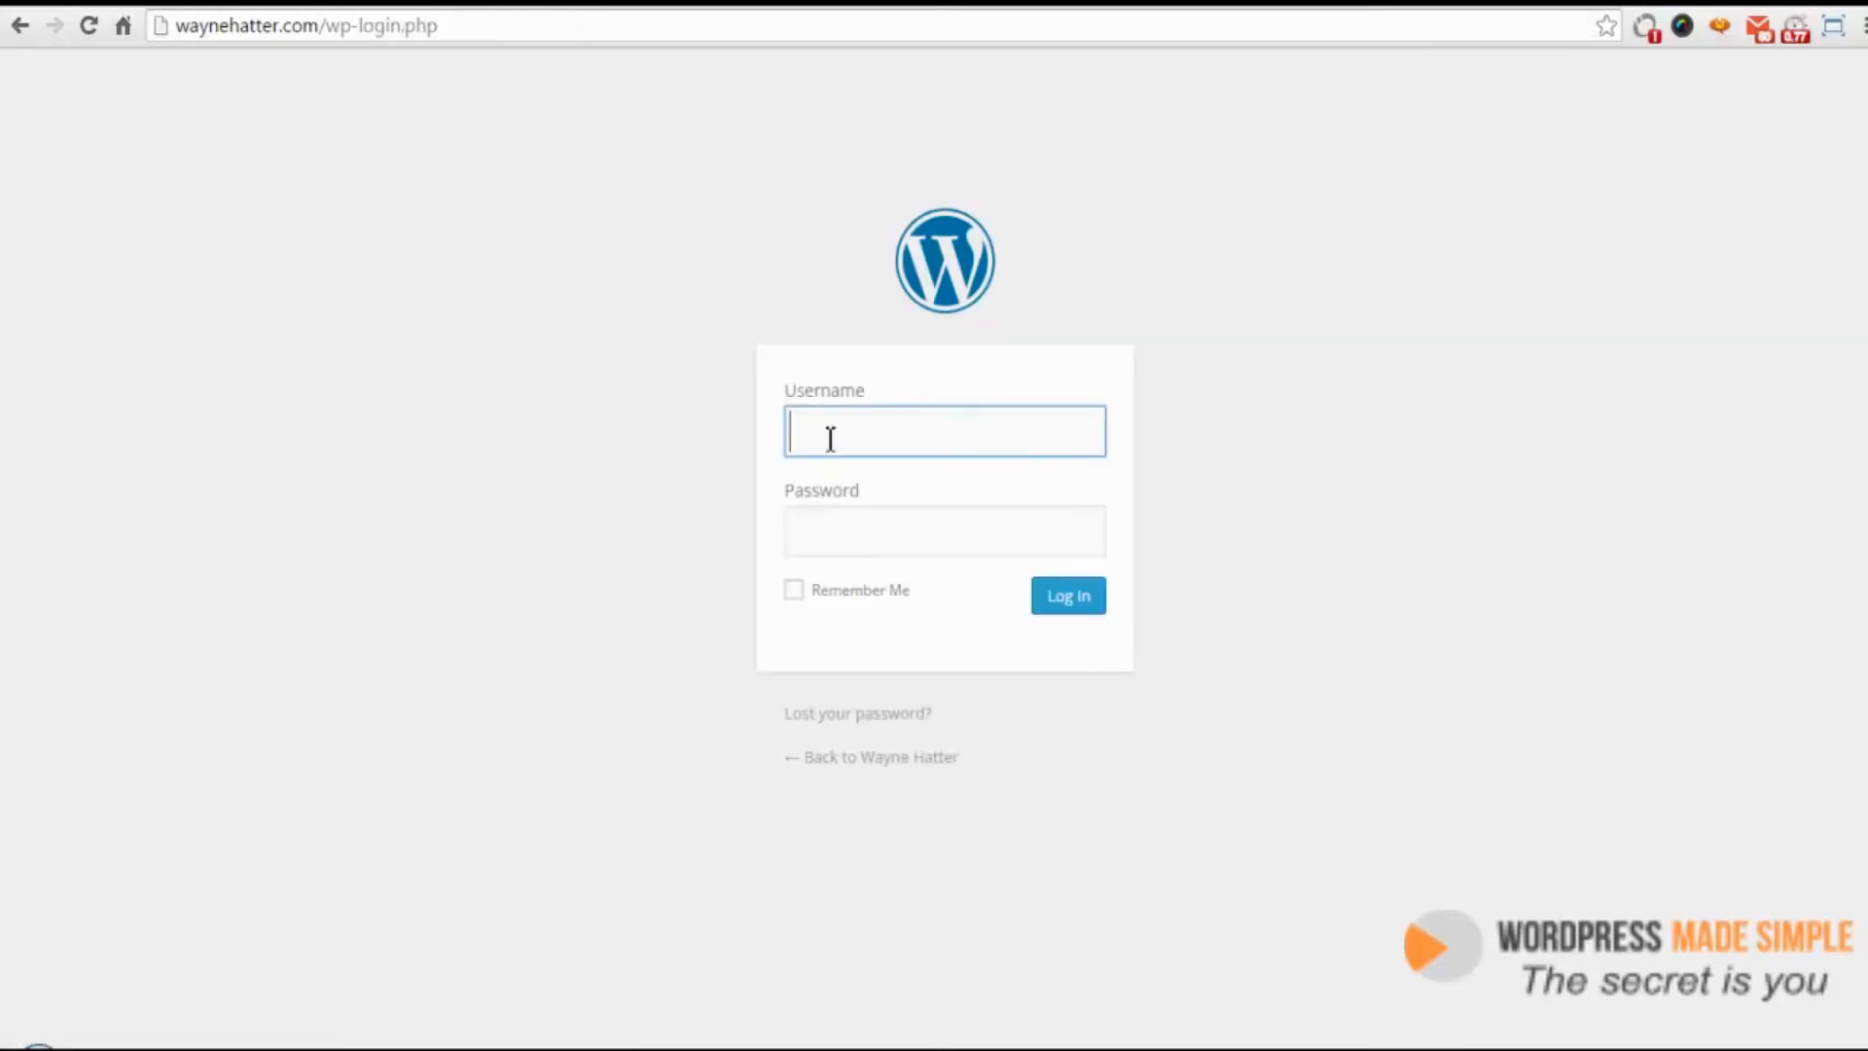
pyautogui.write('wayne')
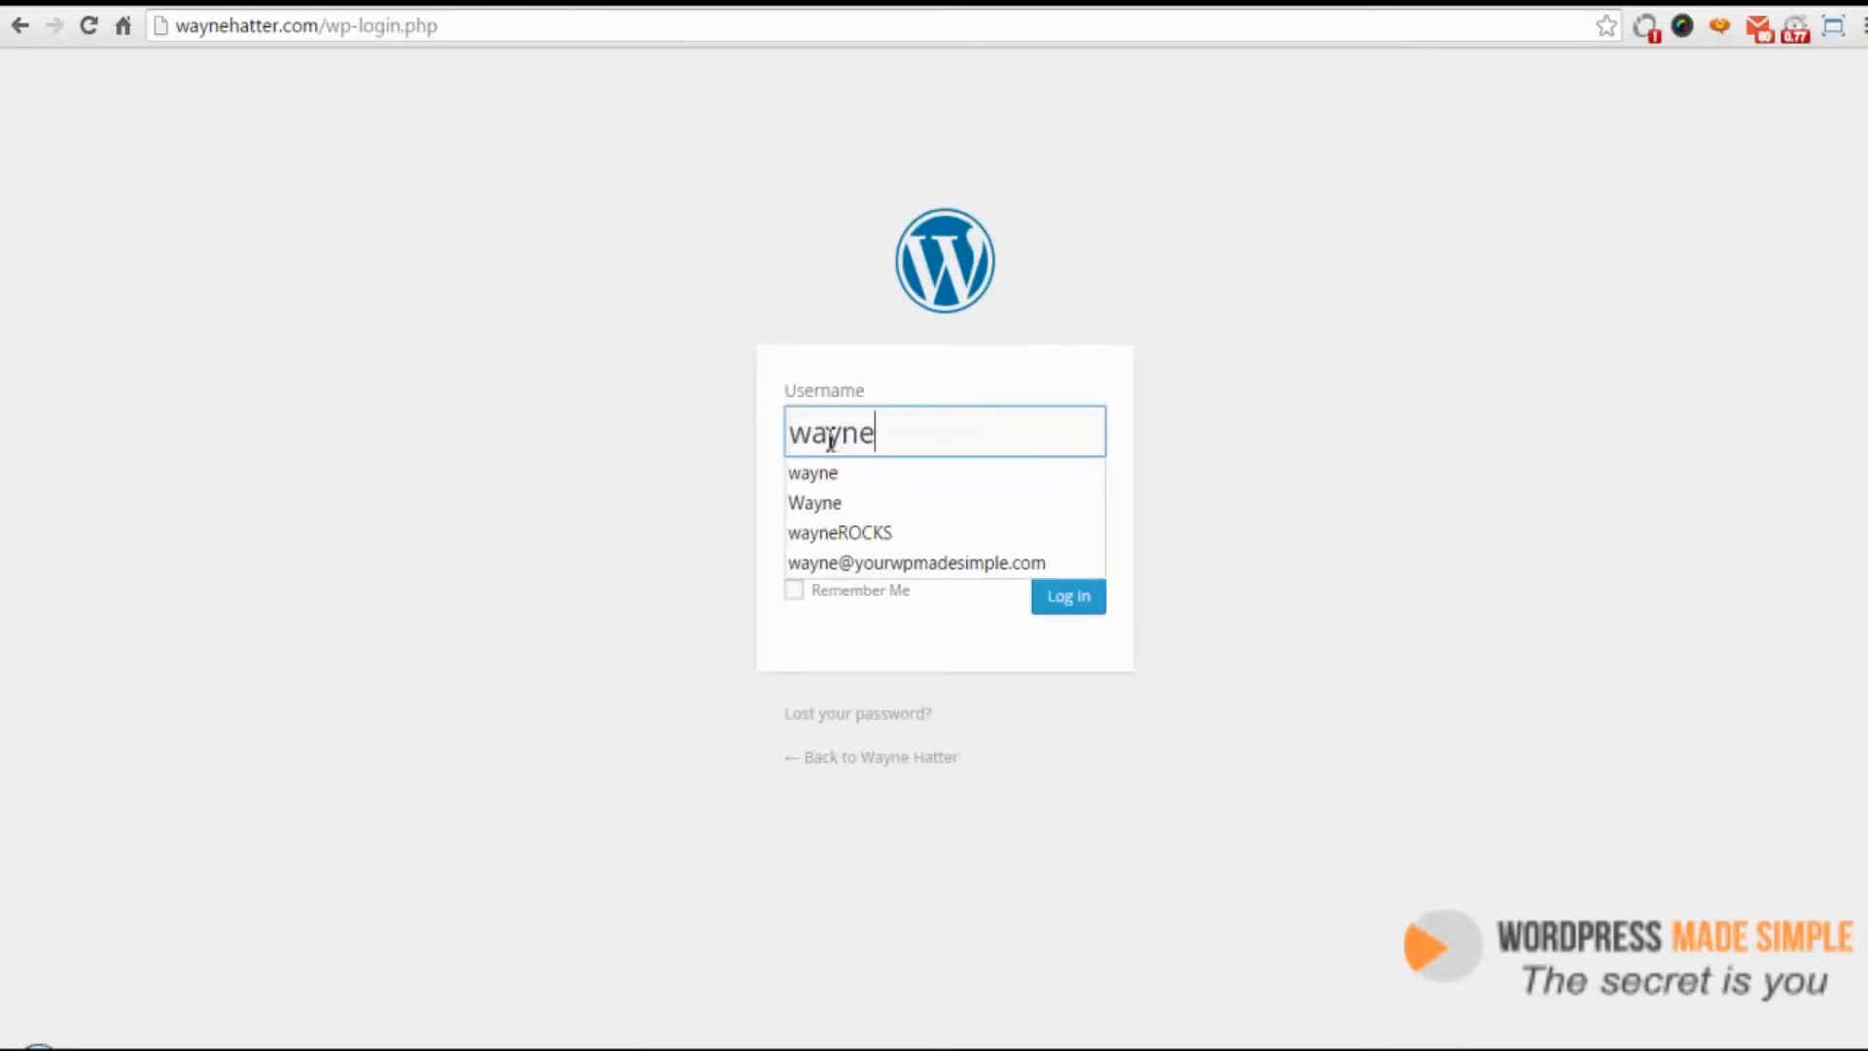
pyautogui.press('Tab')
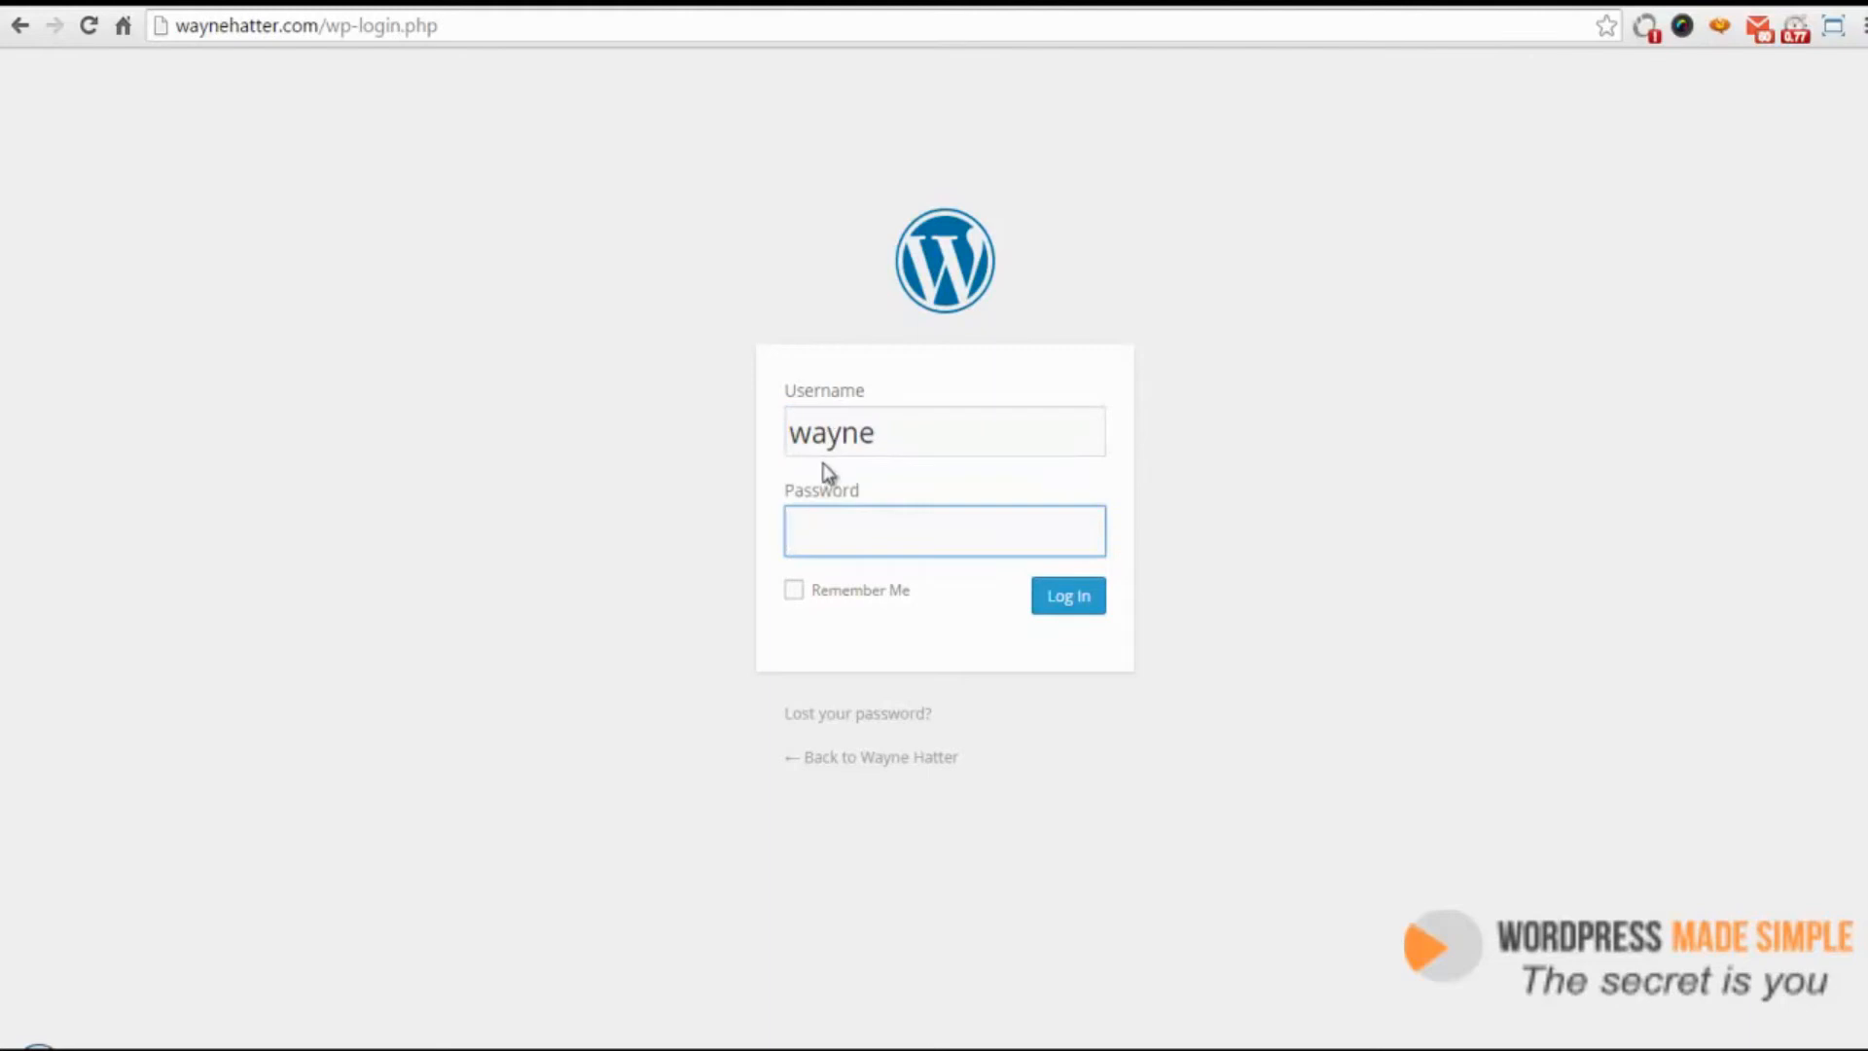
pyautogui.hotkey('ctrl', 'v')
pyautogui.click(1070, 611)
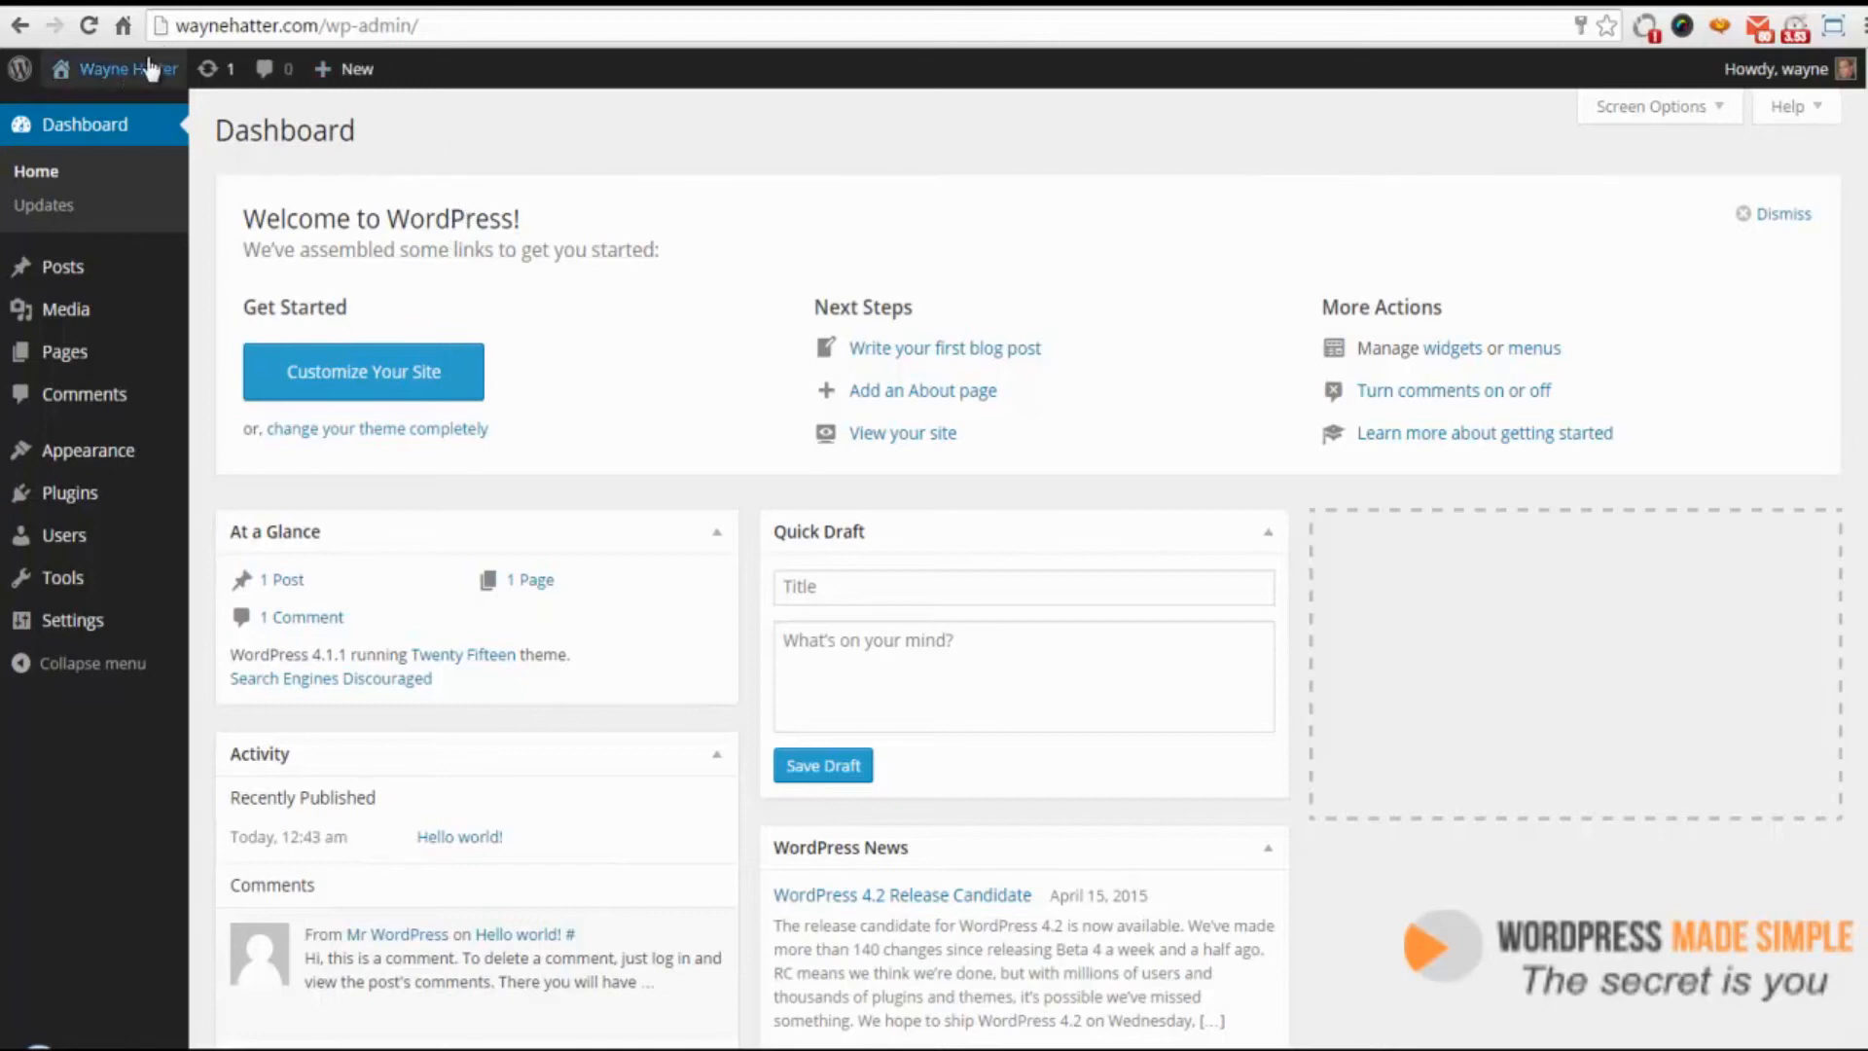
# Visit the live site from the dashboard and look over its front page and sidebar
pyautogui.moveTo(133, 81)
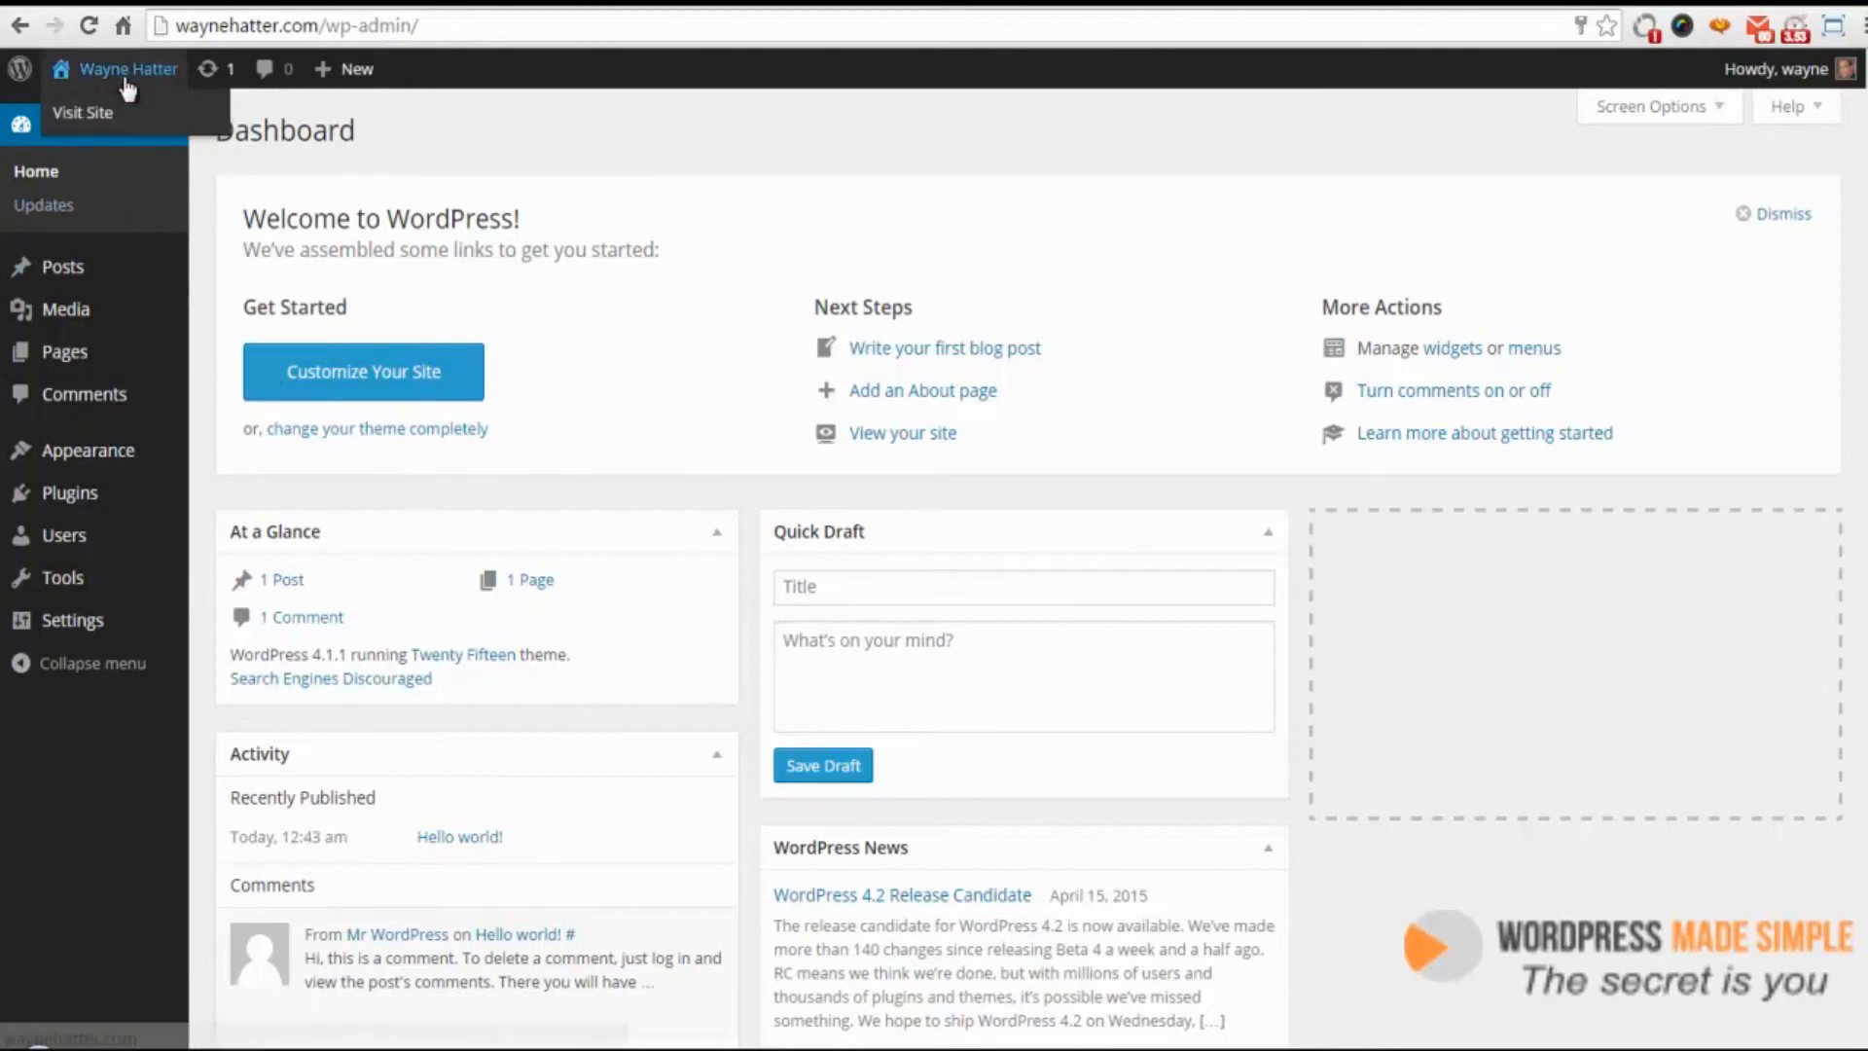
pyautogui.click(92, 121)
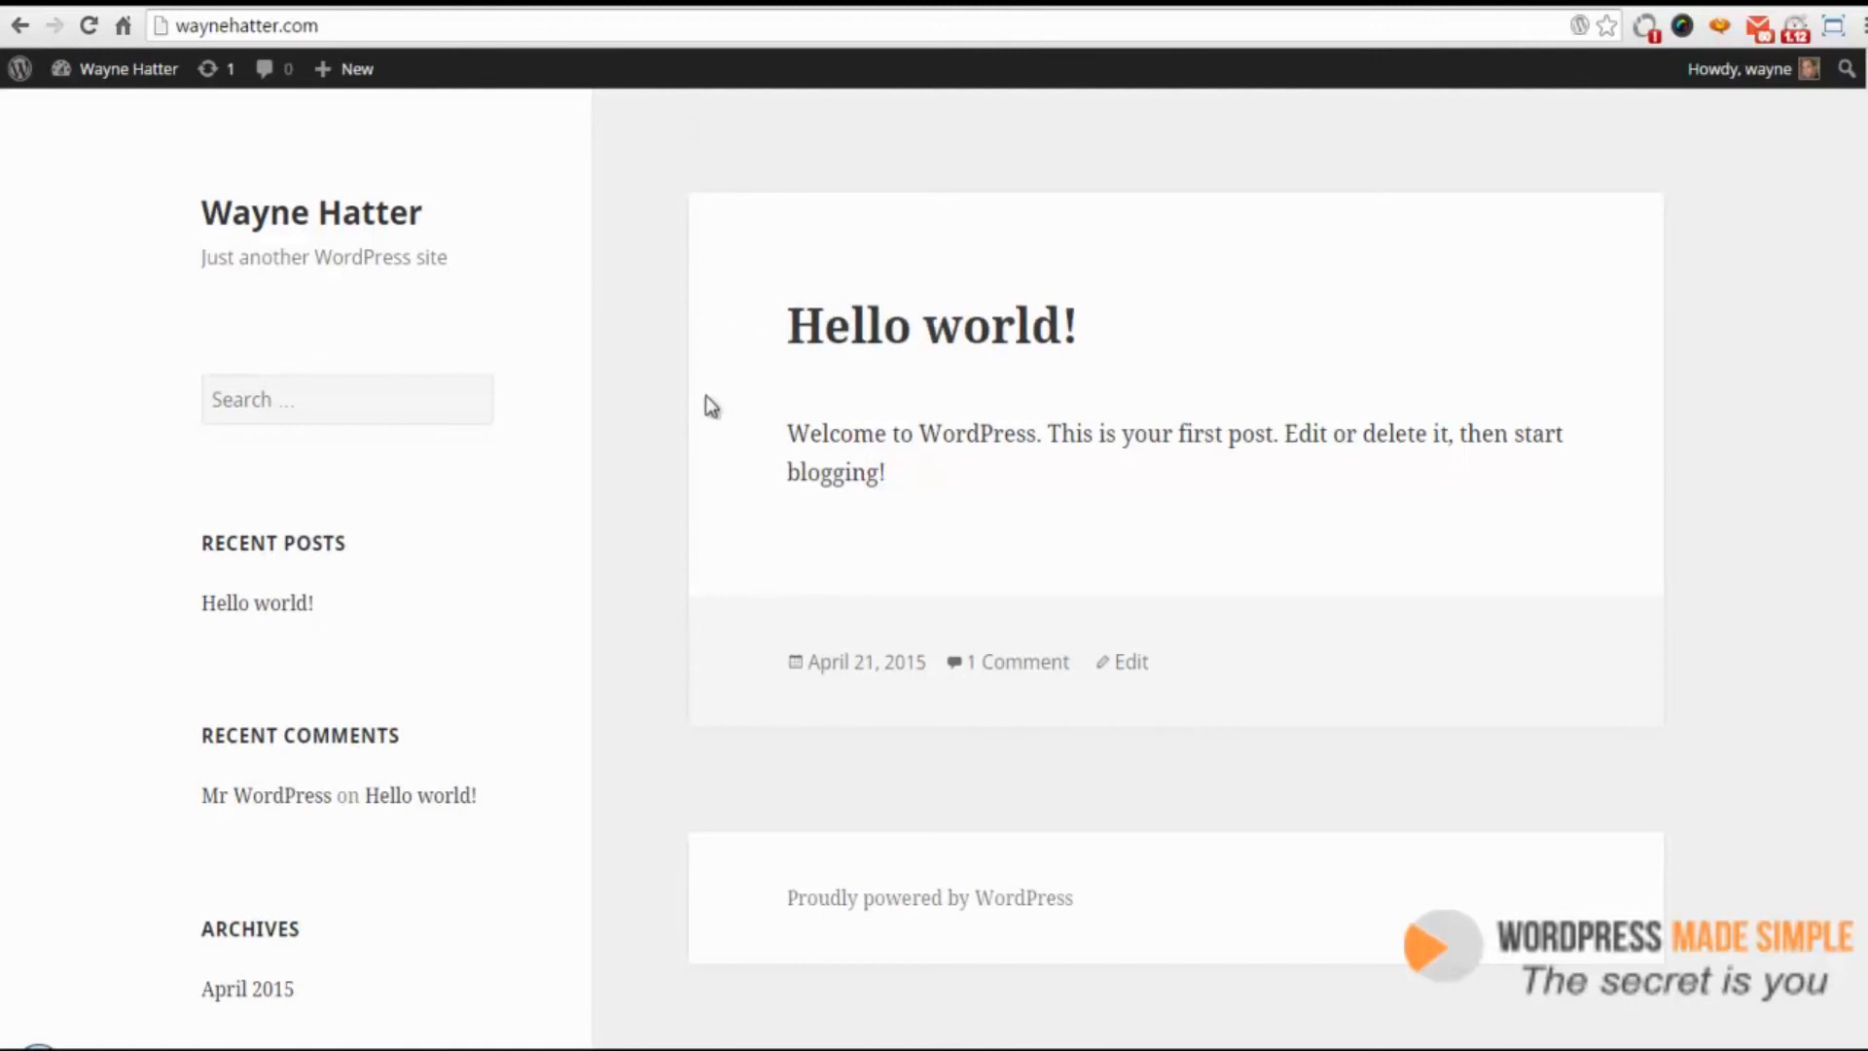
pyautogui.moveTo(778, 324); pyautogui.dragTo(1090, 326)
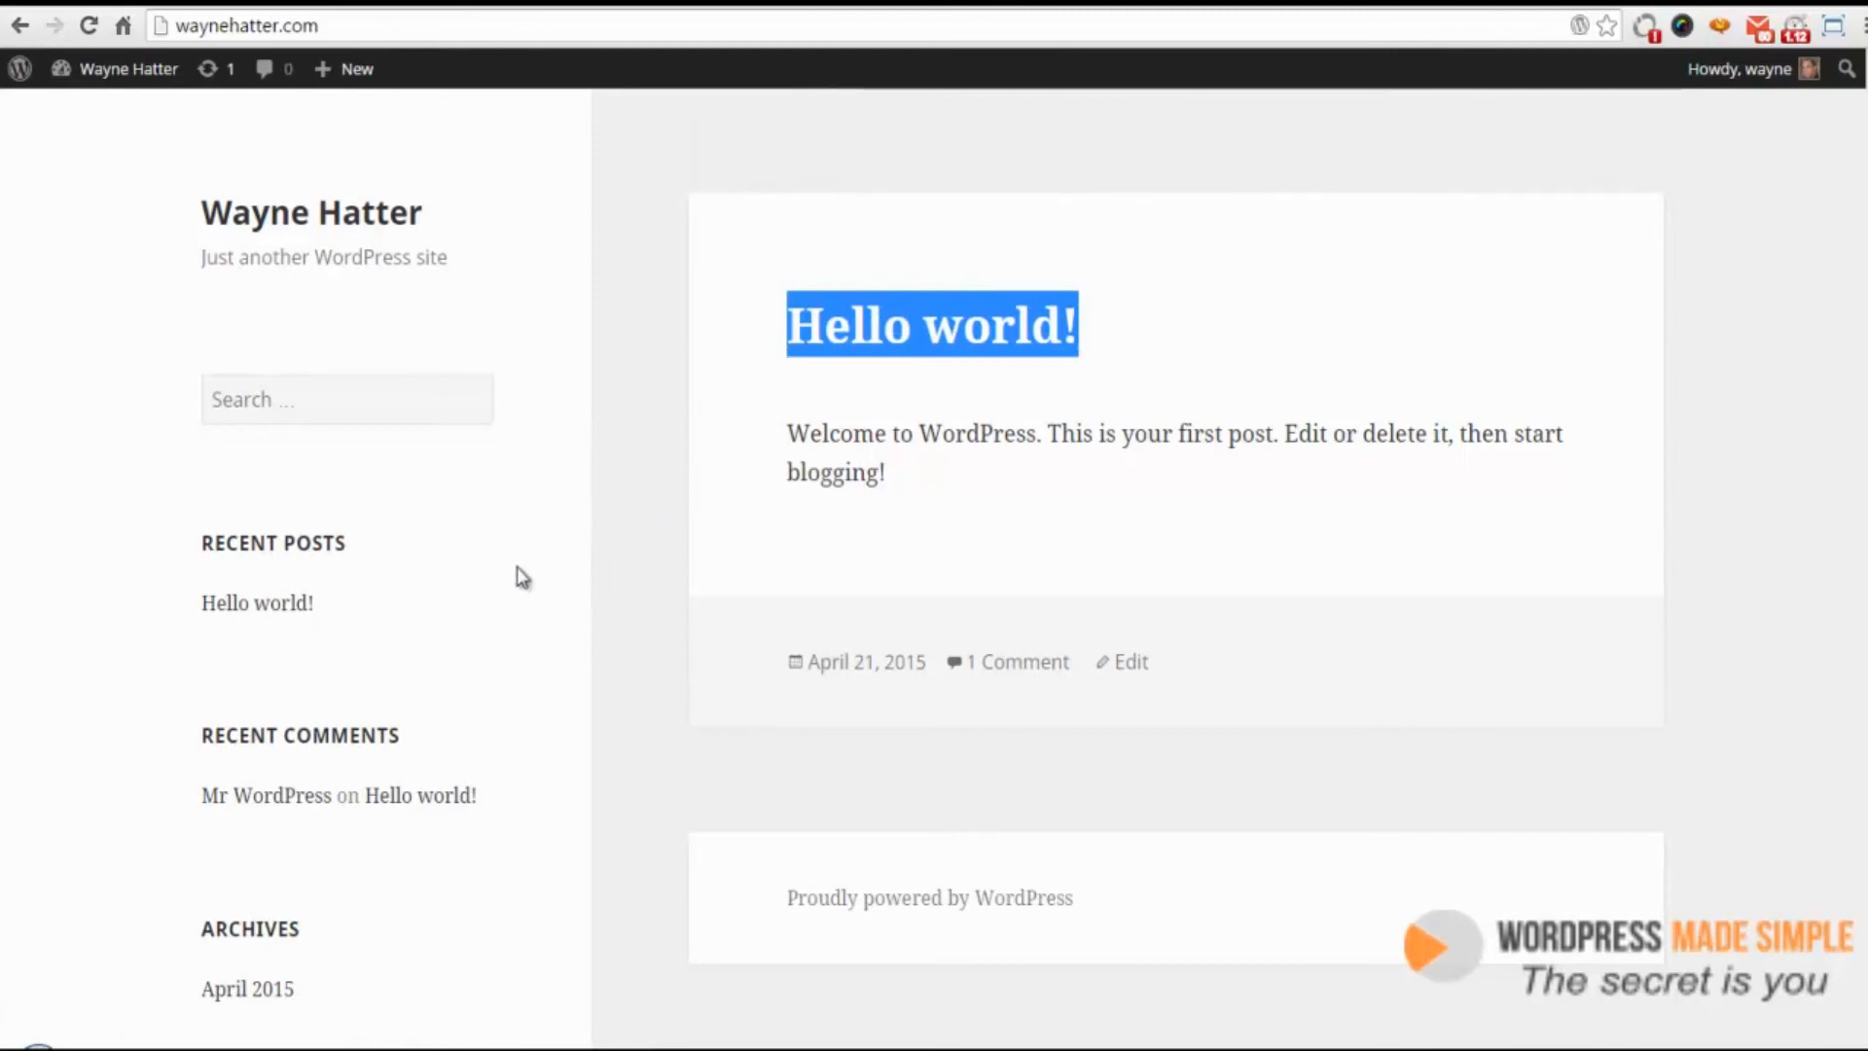
pyautogui.scroll(-3, 546, 594)
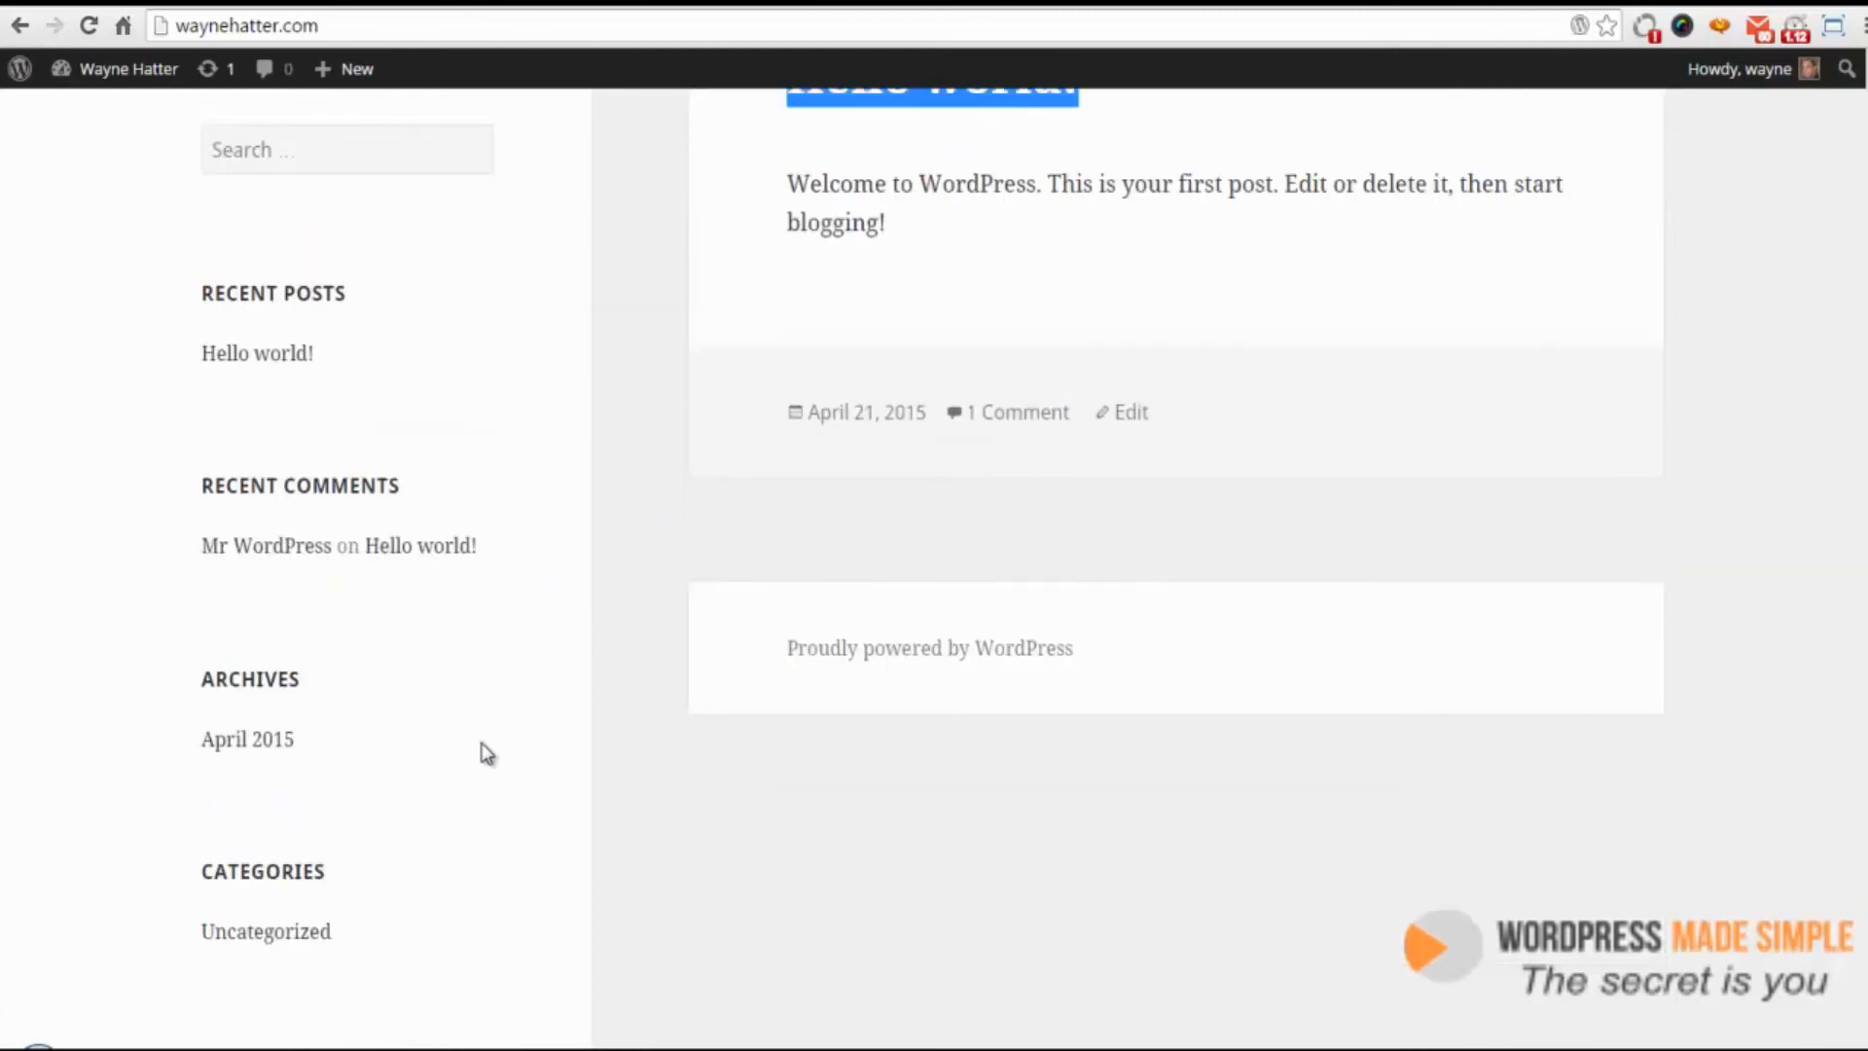
pyautogui.scroll(3, 610, 611)
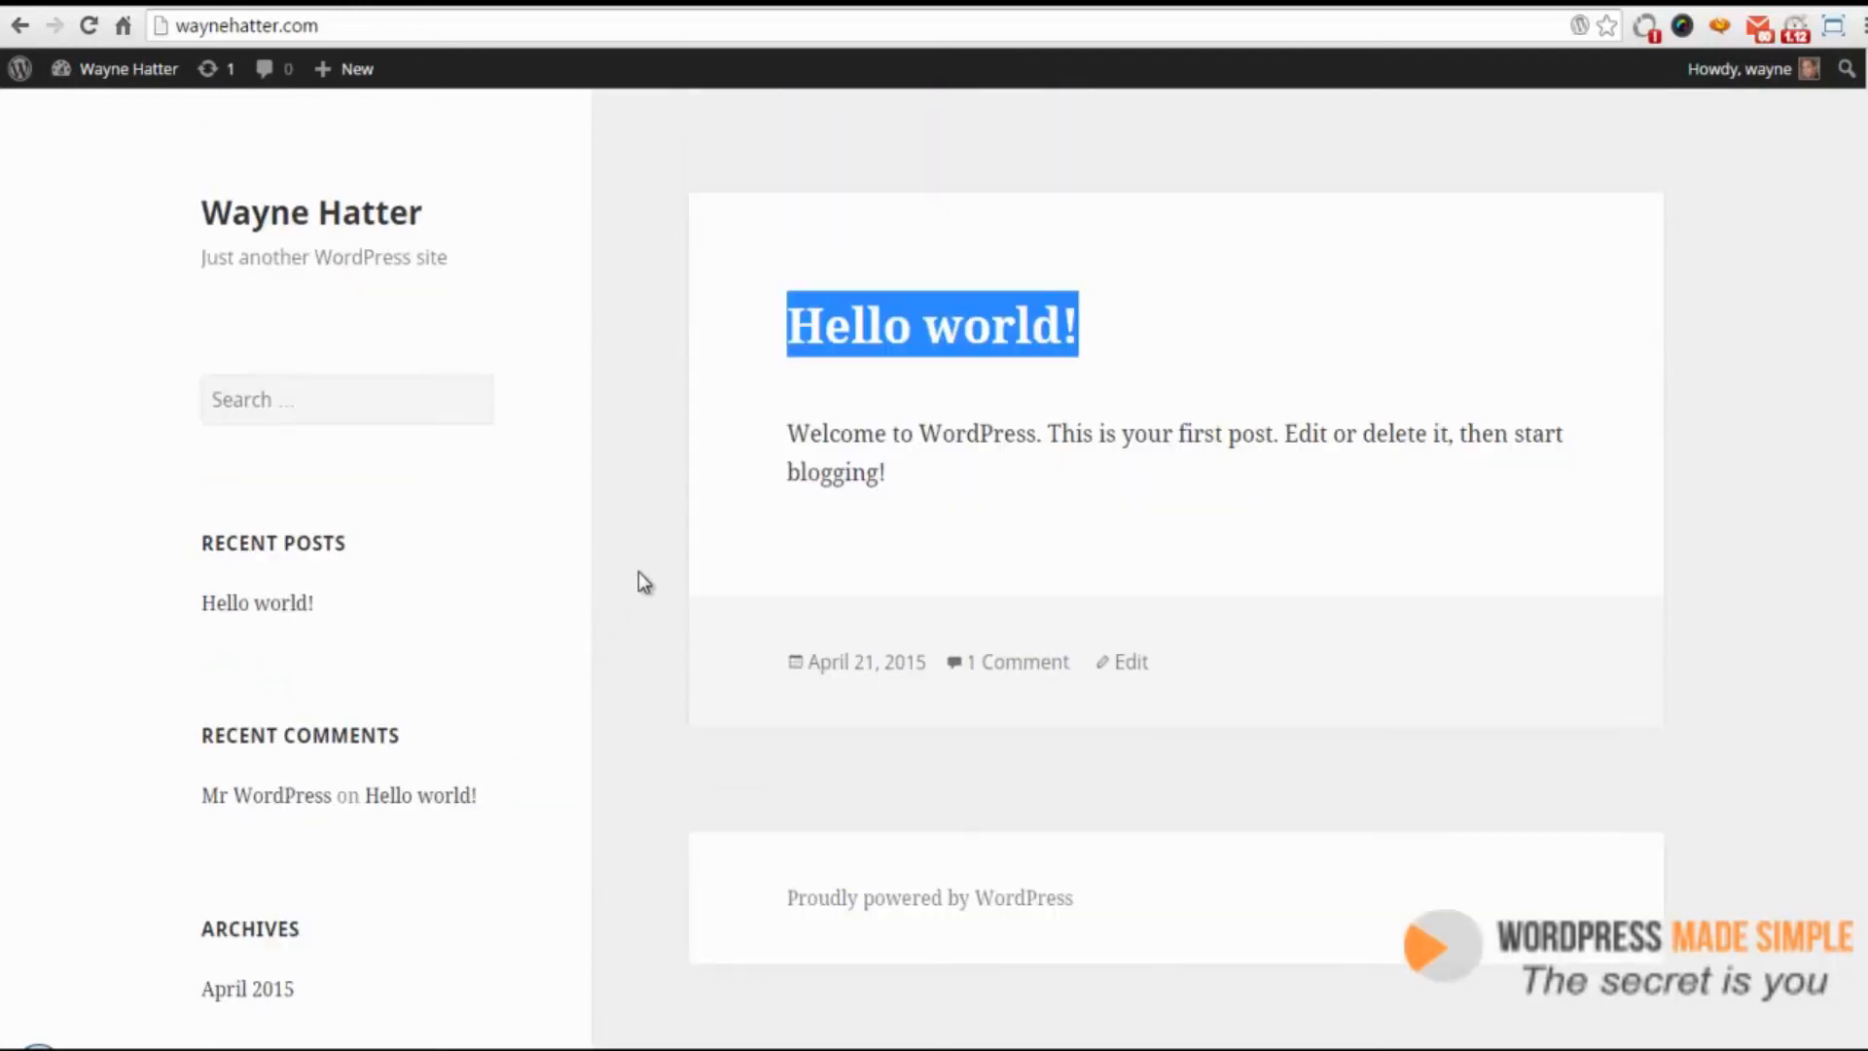
pyautogui.click(723, 326)
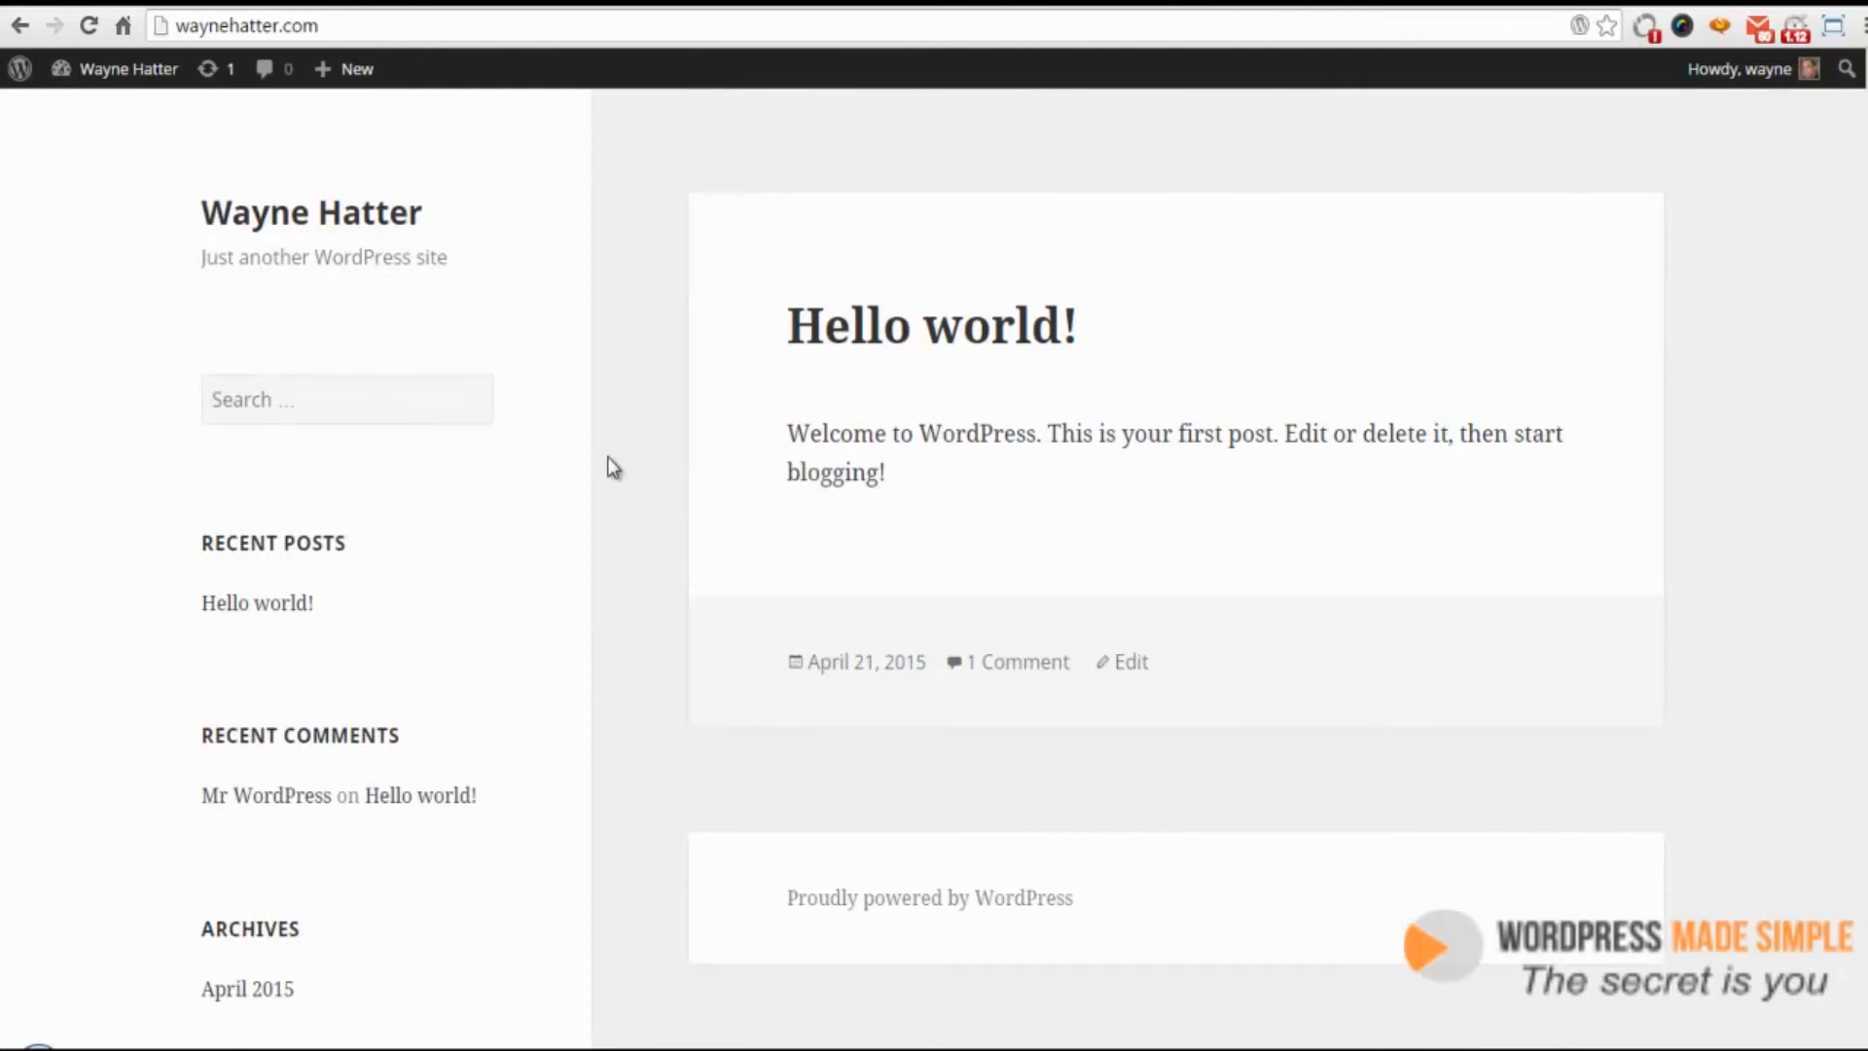
# Return to the WordPress Dashboard from the site's admin bar
pyautogui.moveTo(124, 82)
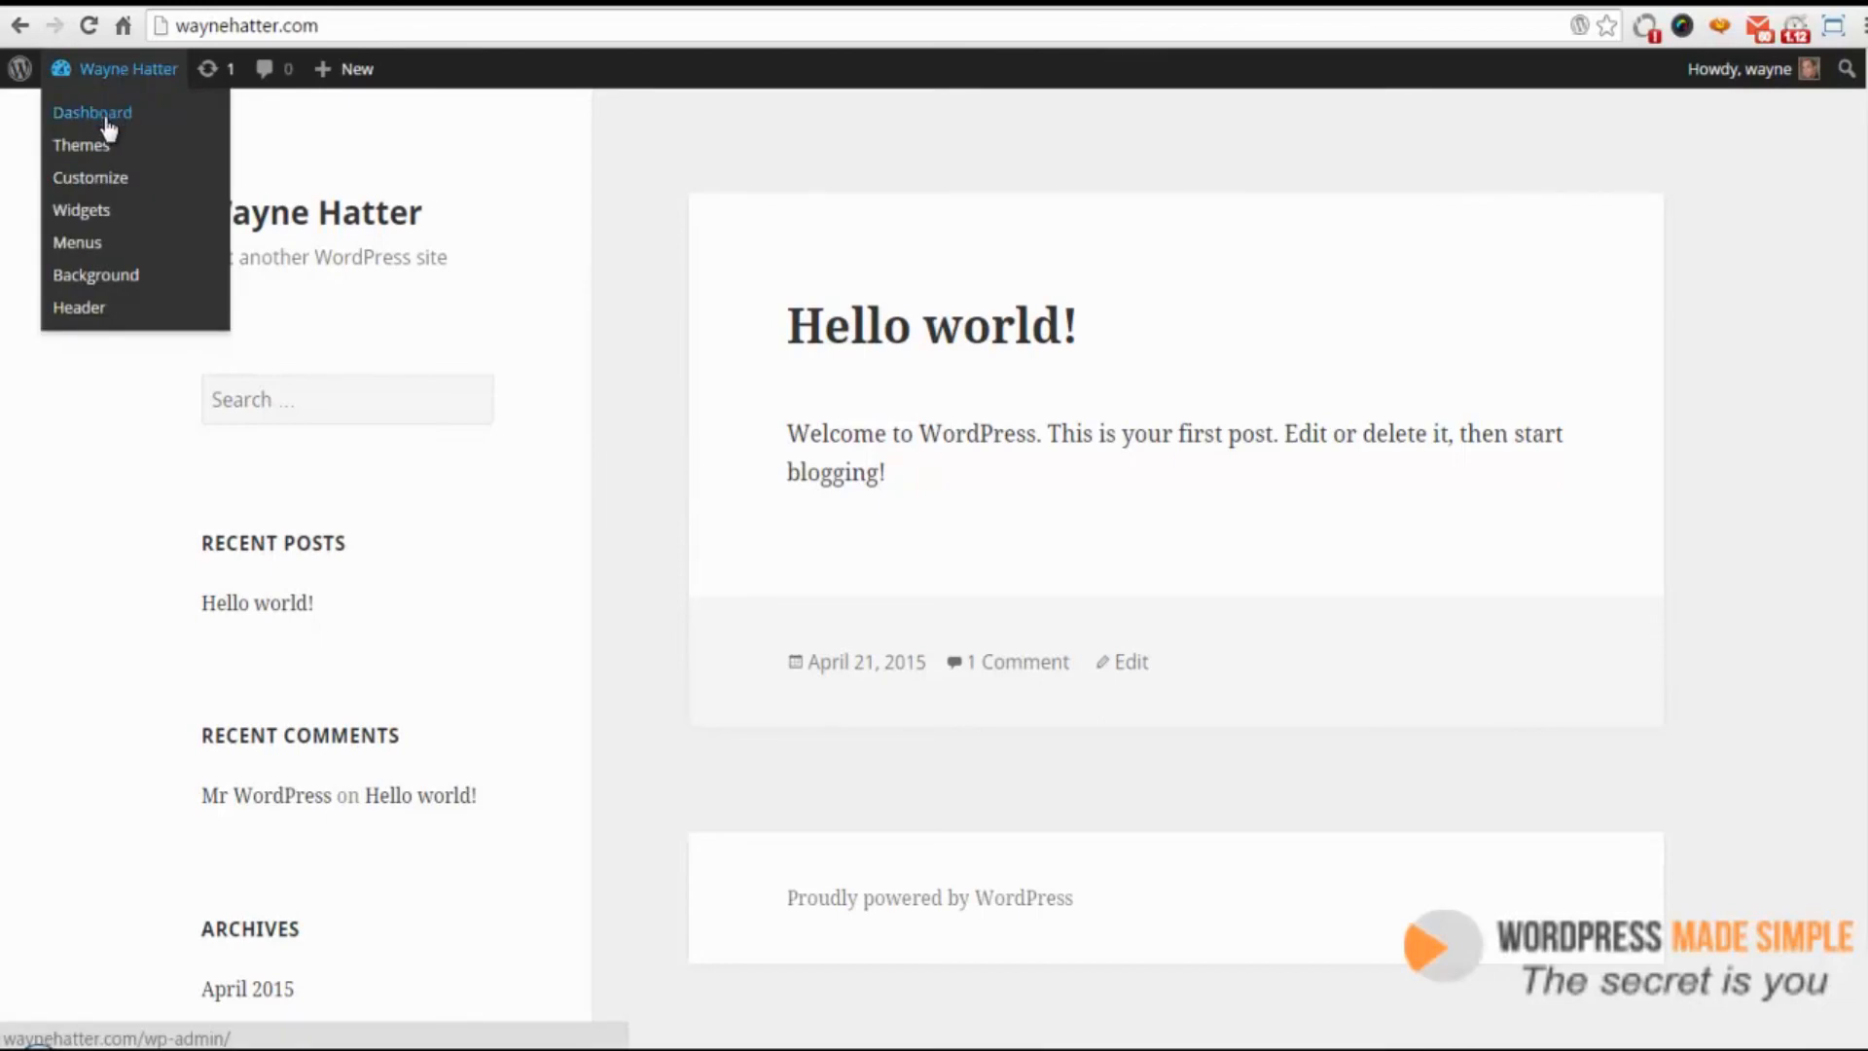
pyautogui.click(103, 114)
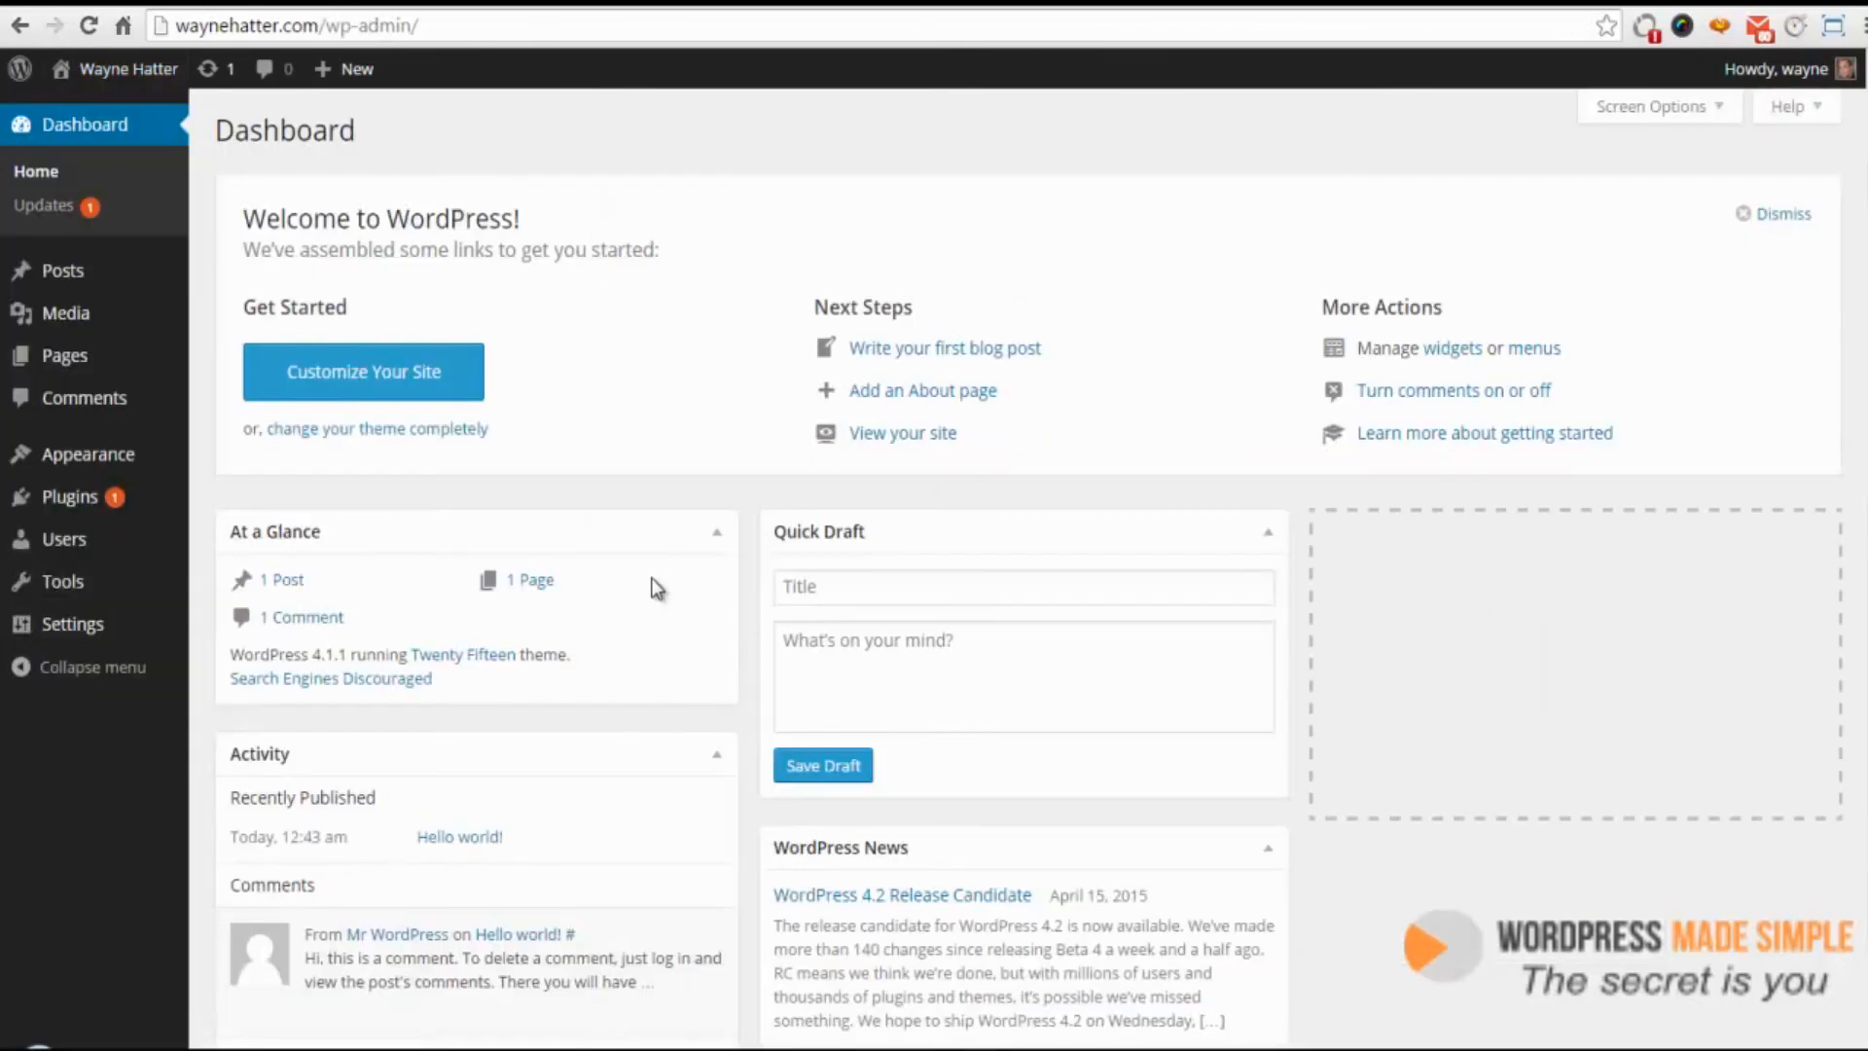